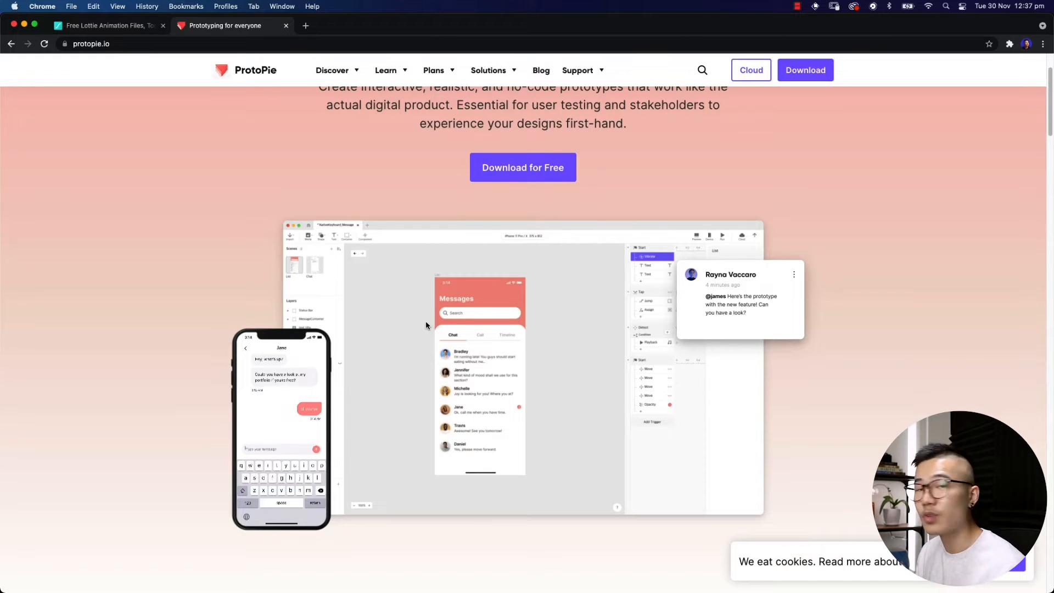
Switch from Chrome to the Figma file holding the six app screens
left_click(1037, 301)
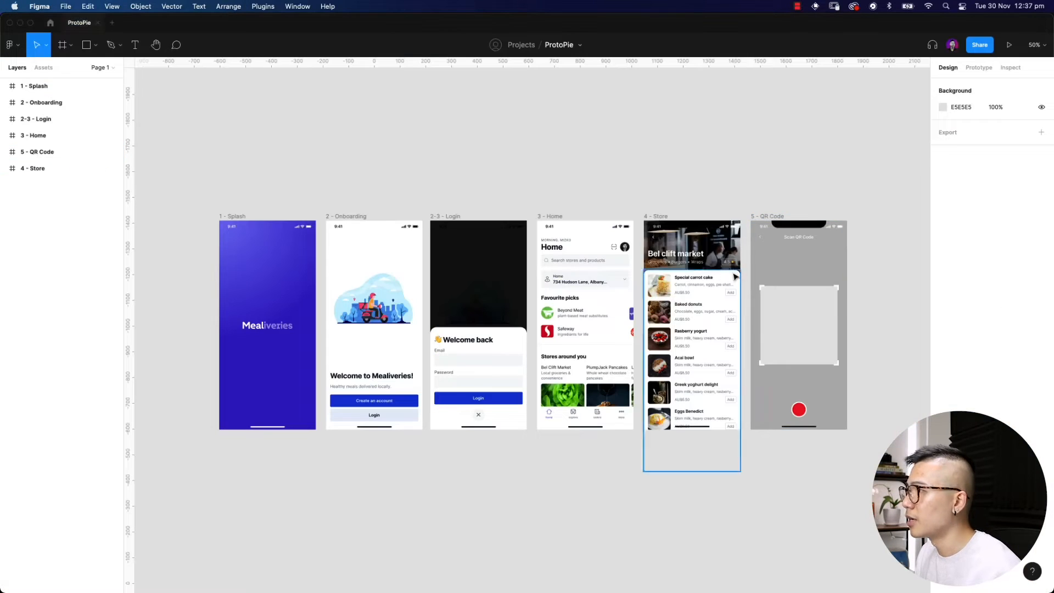
Export all six Figma frames, Splash through QR Code, to ProtoPie with the ProtoPie plugin
left_click(263, 6)
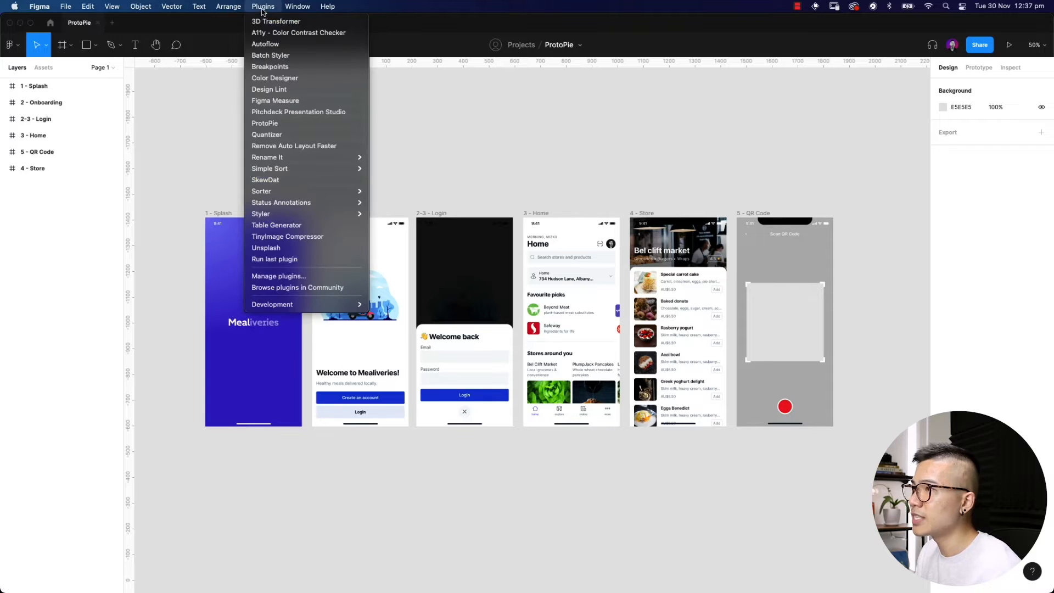
left_click(290, 125)
left_click_drag(182, 195, 851, 464)
left_click(554, 181)
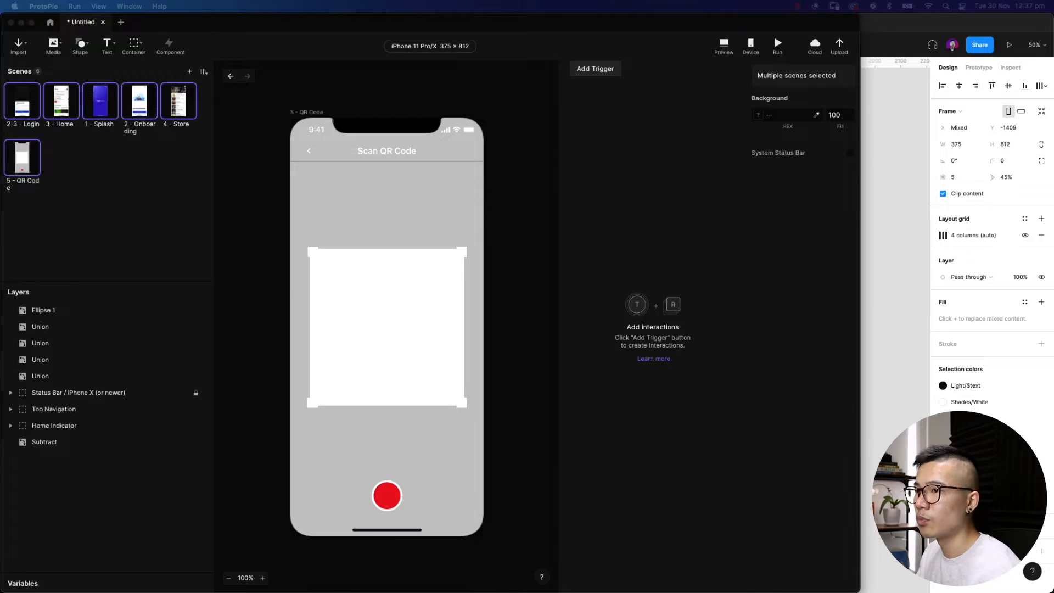
Dock the Preview window full-height along the right screen edge, beside the editor
left_click_drag(1, 41, 936, 20)
left_click_drag(946, 463, 946, 591)
left_click_drag(905, 24, 907, 24)
left_click(661, 24)
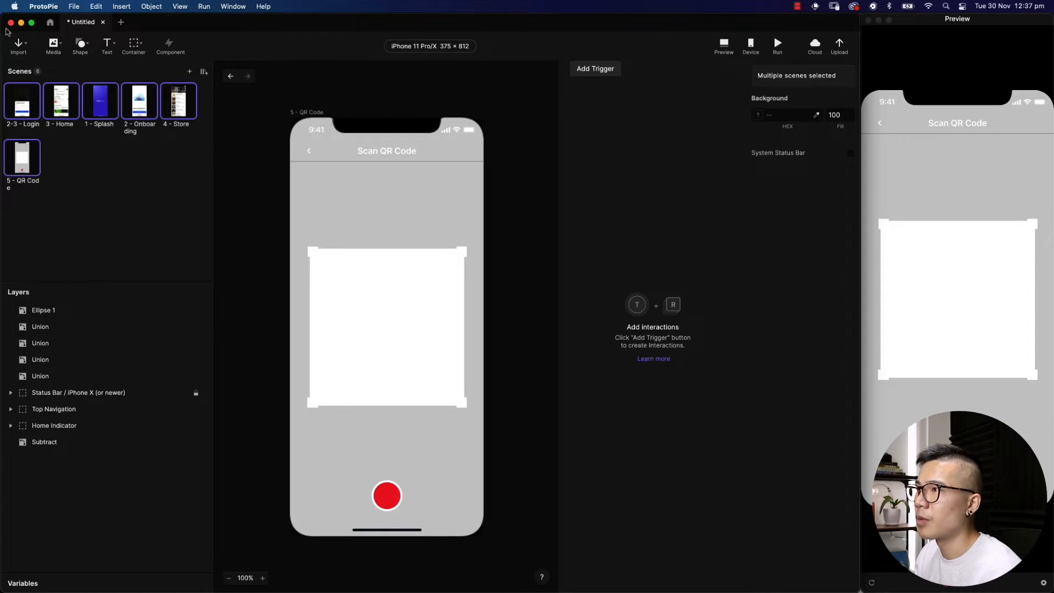
Browse the Import, Media, Shape, Text and Container toolbar menus
left_click(18, 45)
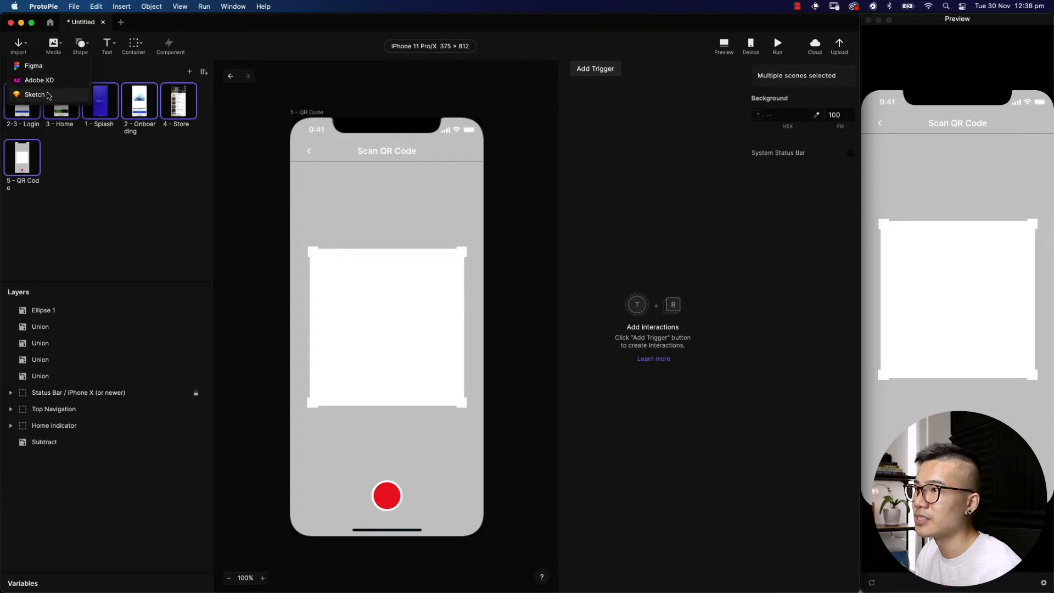
left_click(55, 48)
left_click(56, 50)
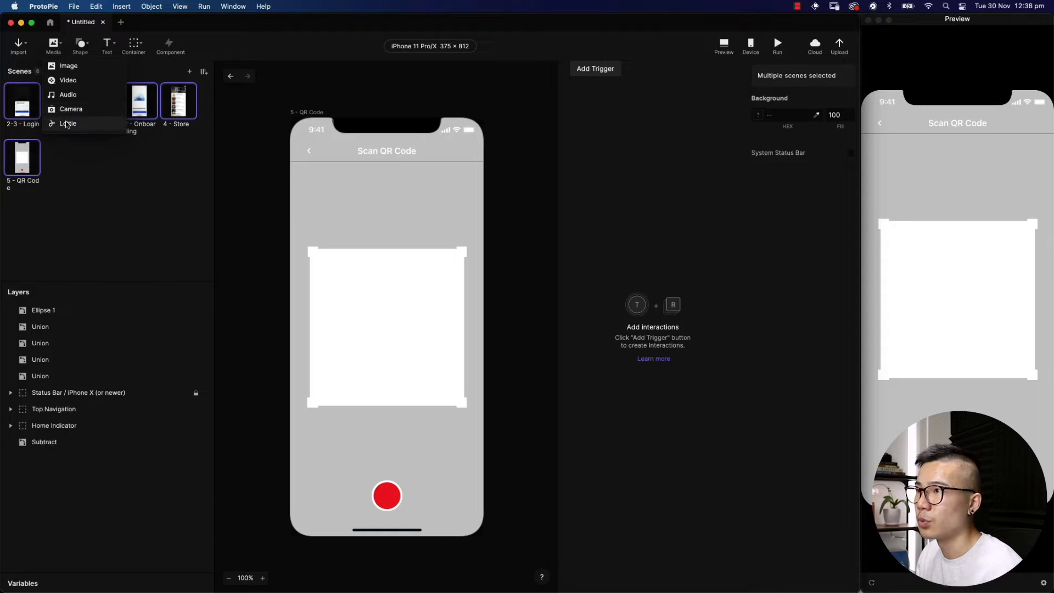
left_click(80, 47)
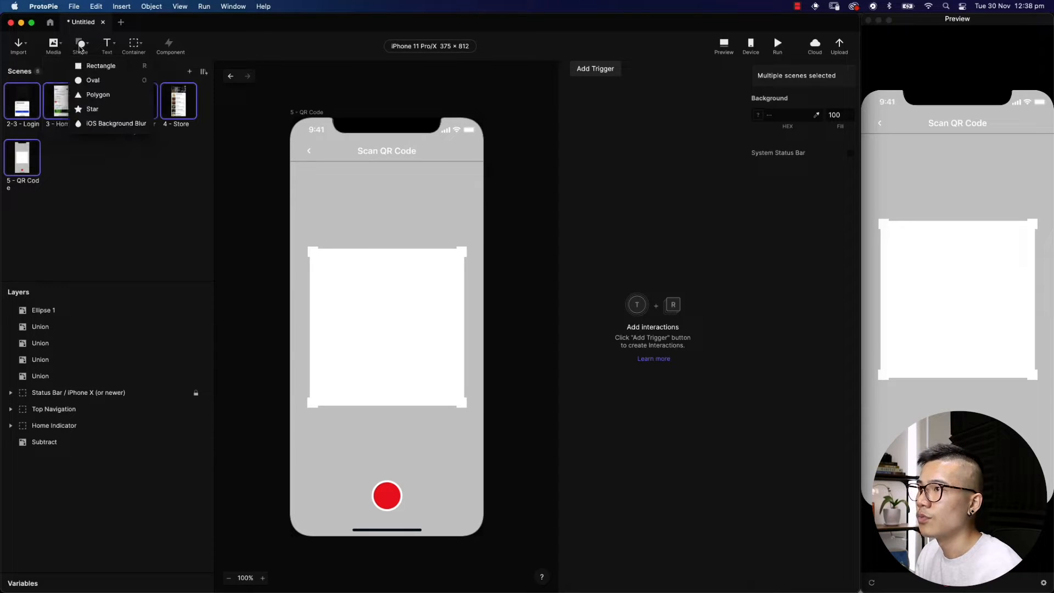
left_click(107, 47)
left_click(107, 47)
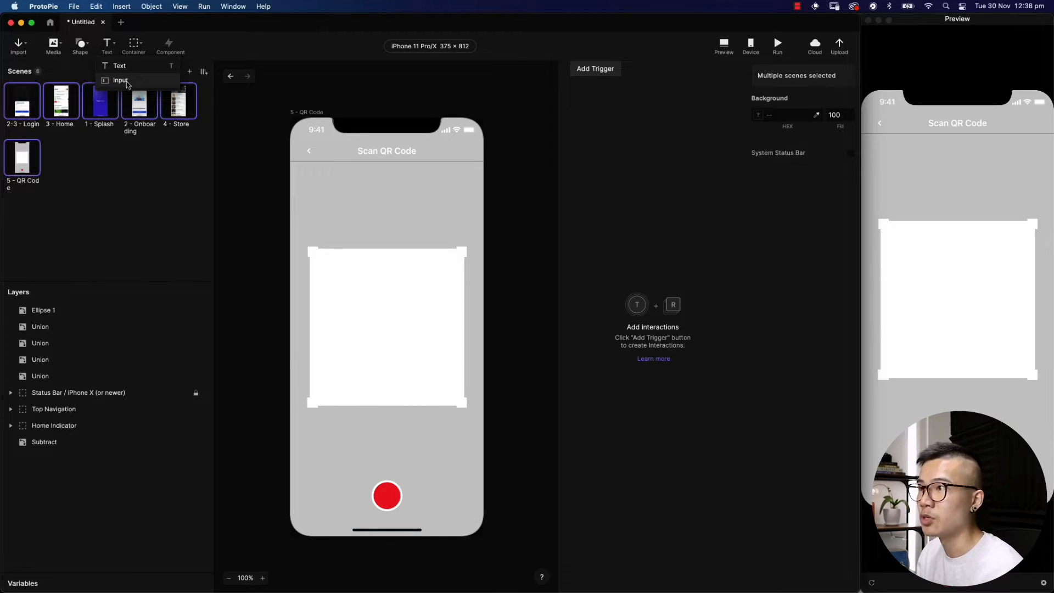
left_click(134, 47)
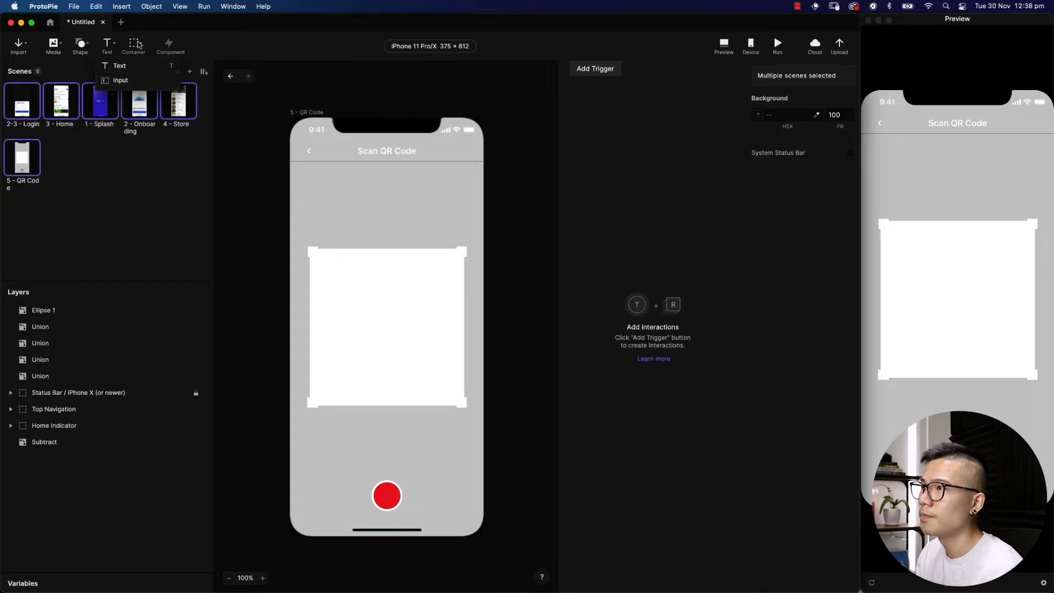
left_click(134, 46)
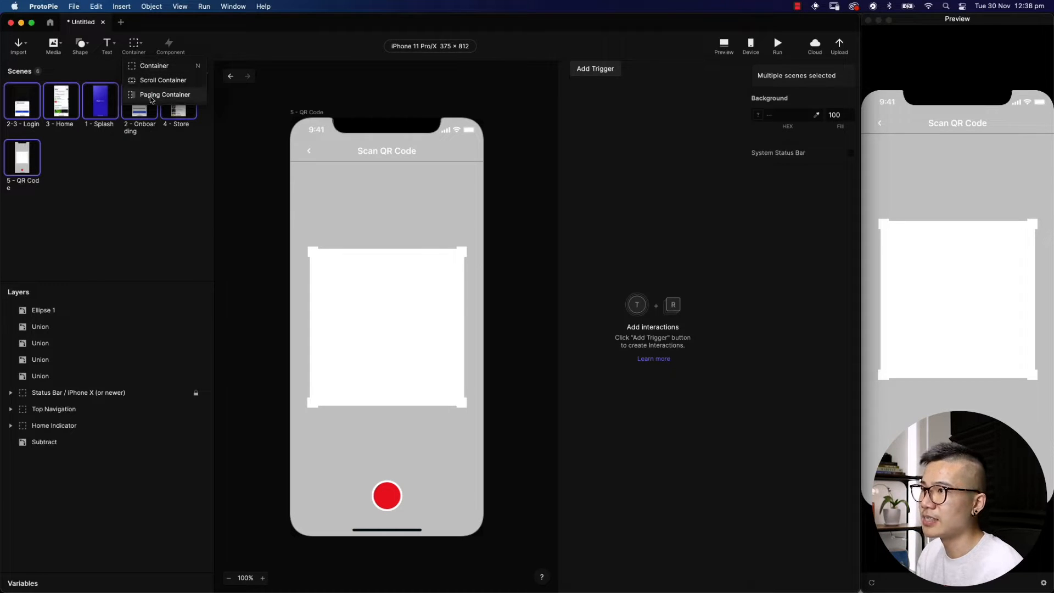
left_click(200, 43)
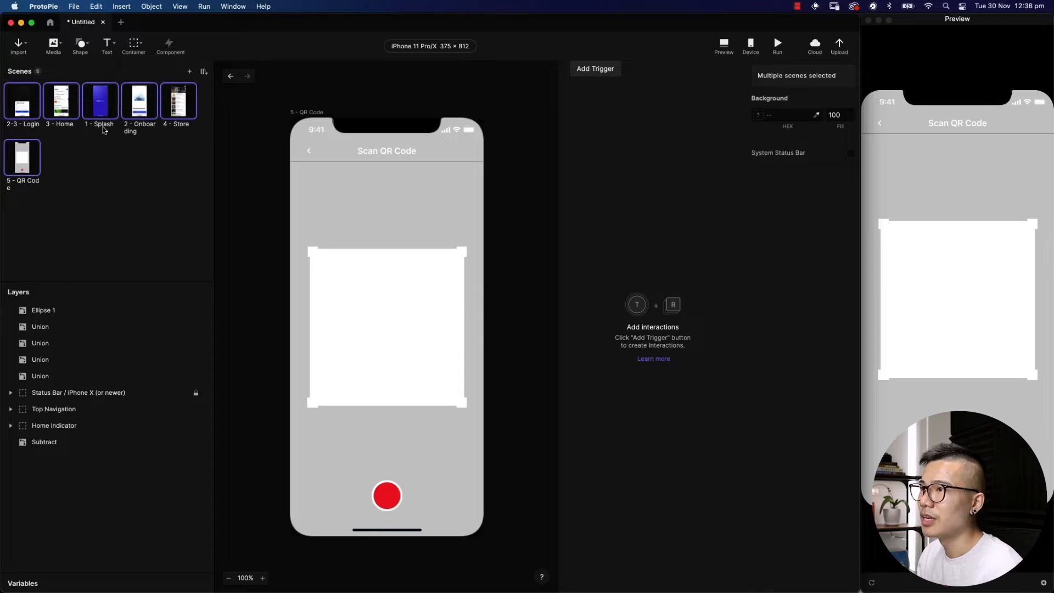
Step through the Login, Home, Splash and Onboarding scenes, ending on 4 - Store
left_click(179, 160)
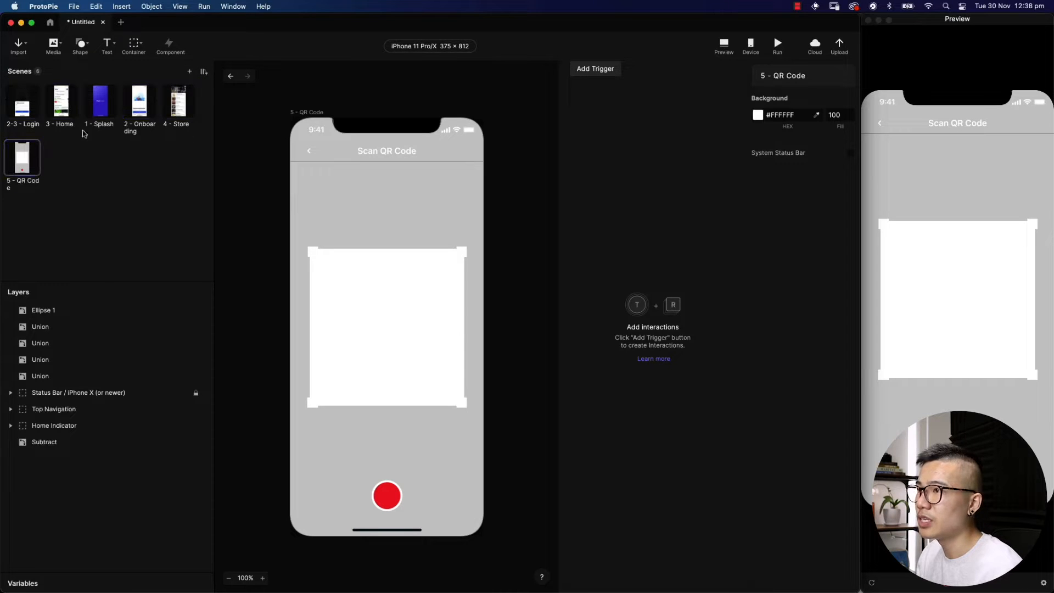
left_click(29, 108)
left_click(57, 109)
left_click(95, 112)
left_click(146, 111)
left_click(187, 109)
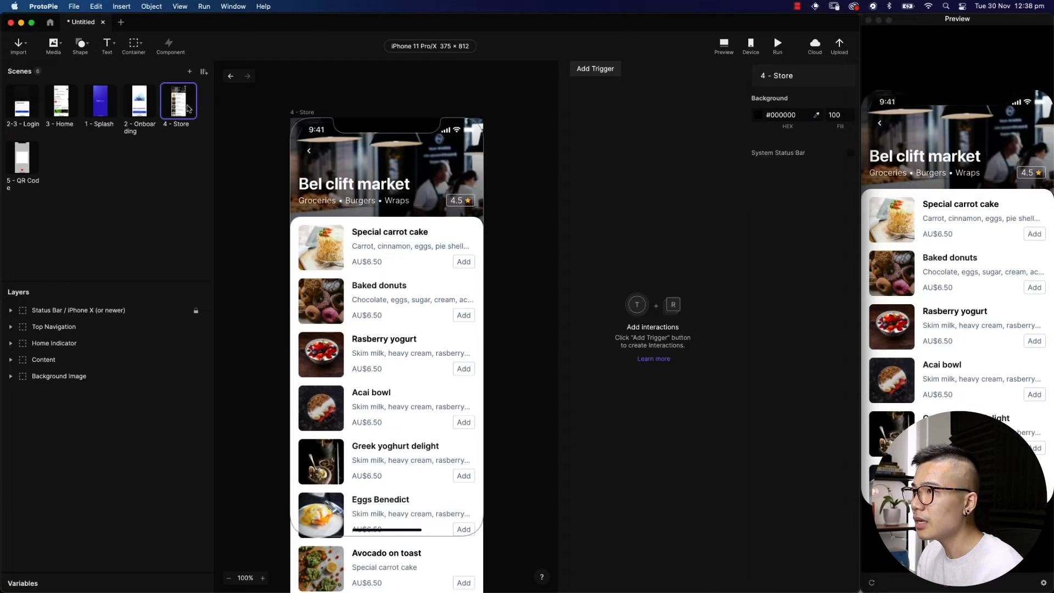
left_click(204, 72)
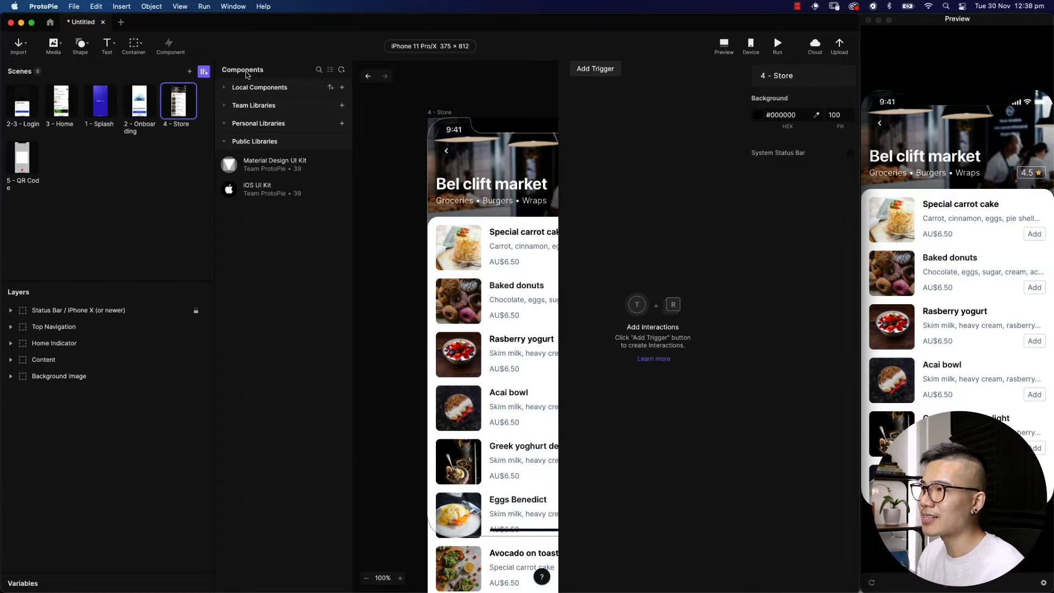
left_click(225, 89)
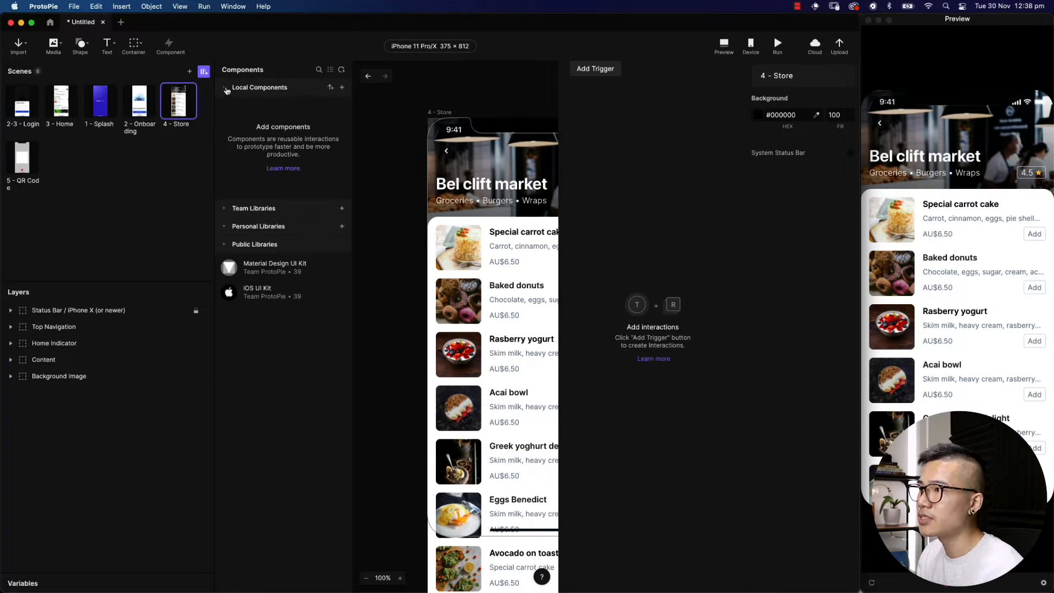
left_click(226, 89)
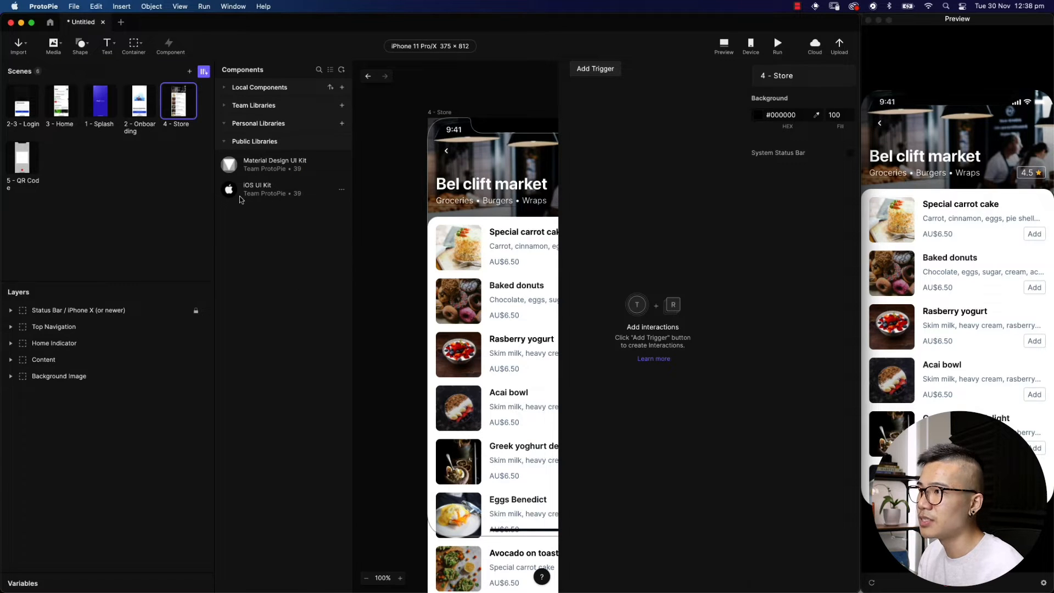
left_click(248, 190)
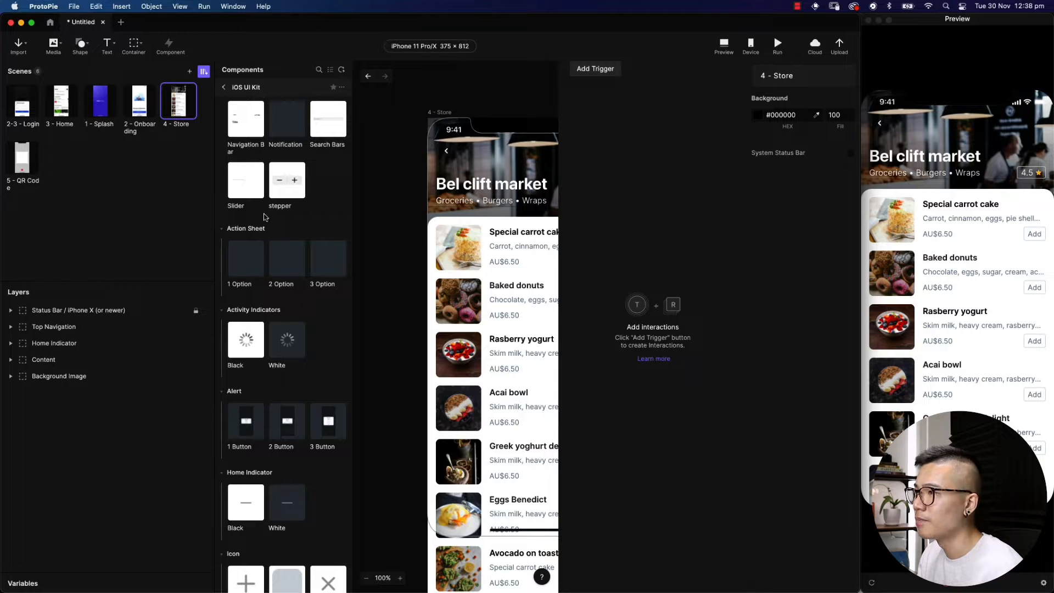
left_click(226, 88)
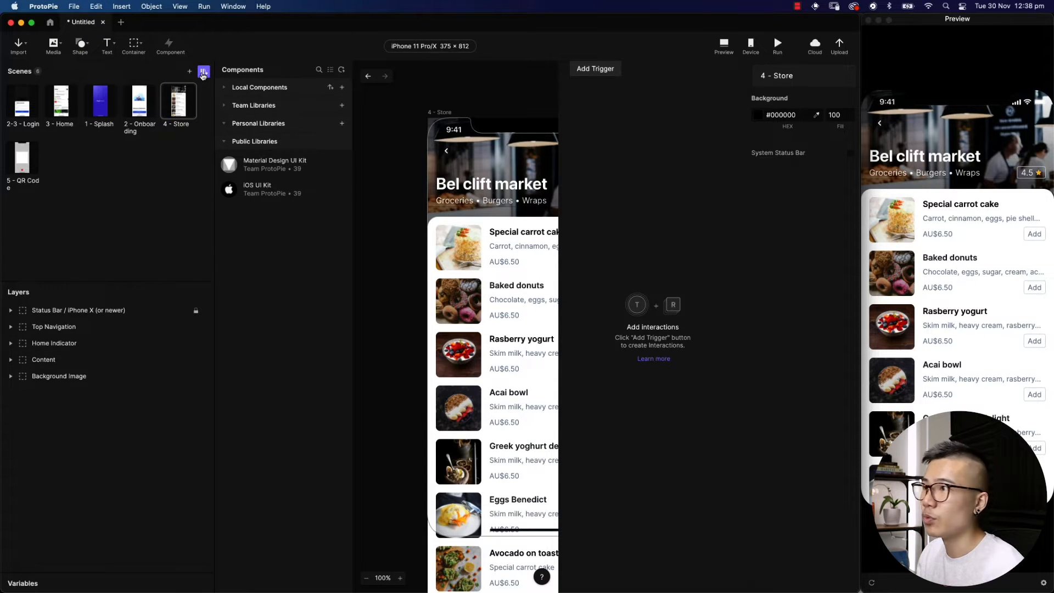
left_click(204, 73)
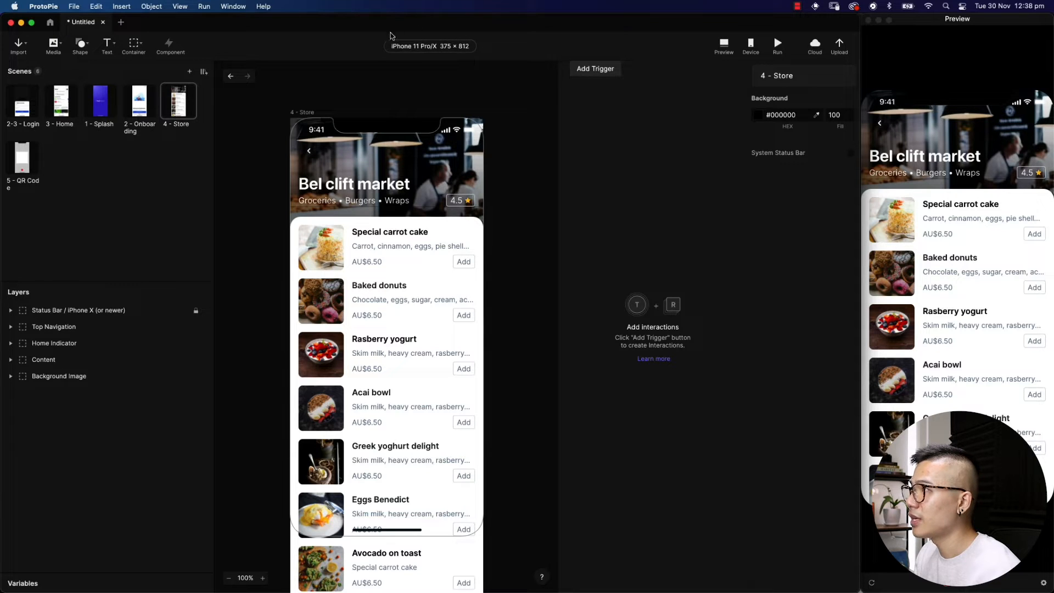
left_click(458, 49)
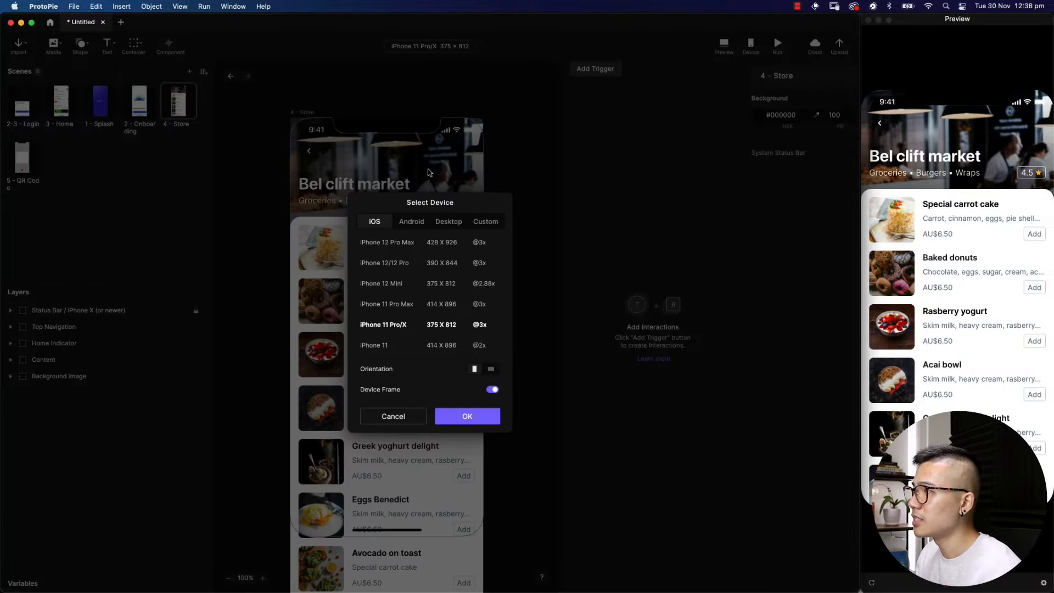
left_click(410, 225)
left_click(374, 221)
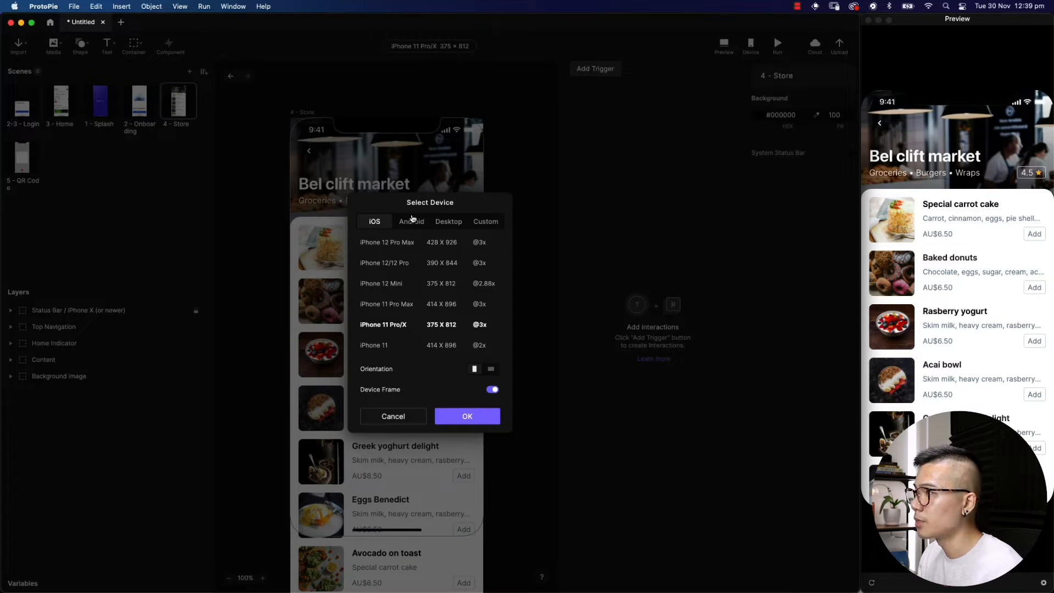
left_click(412, 222)
left_click(447, 221)
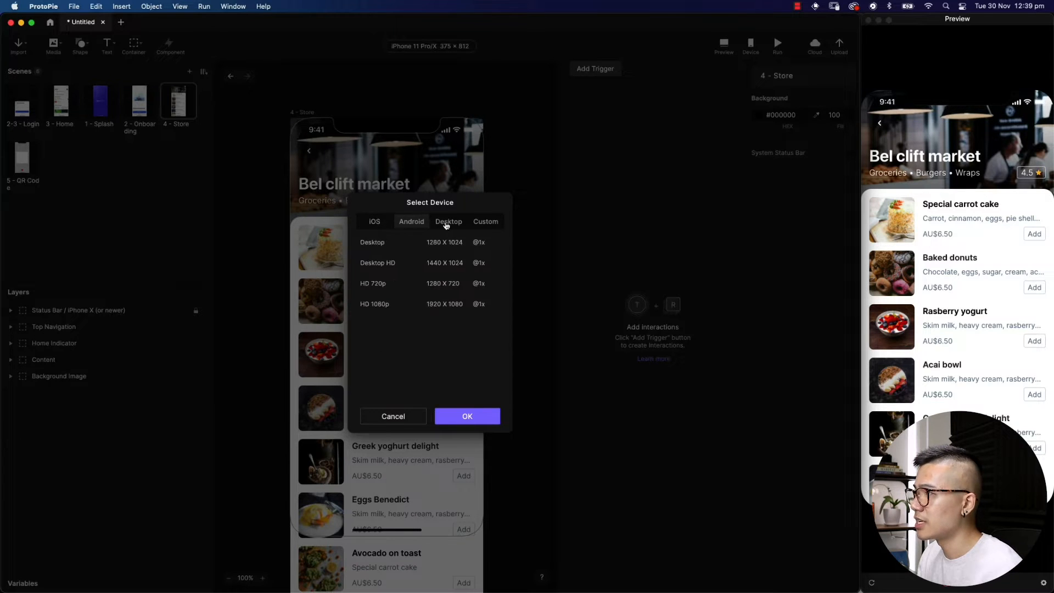
left_click(486, 224)
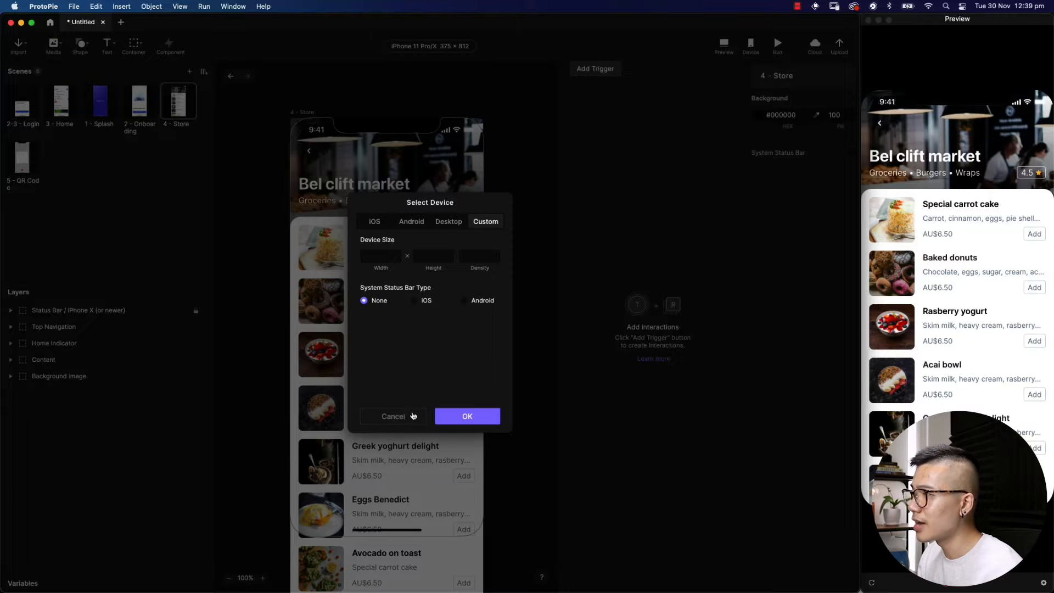
left_click(414, 416)
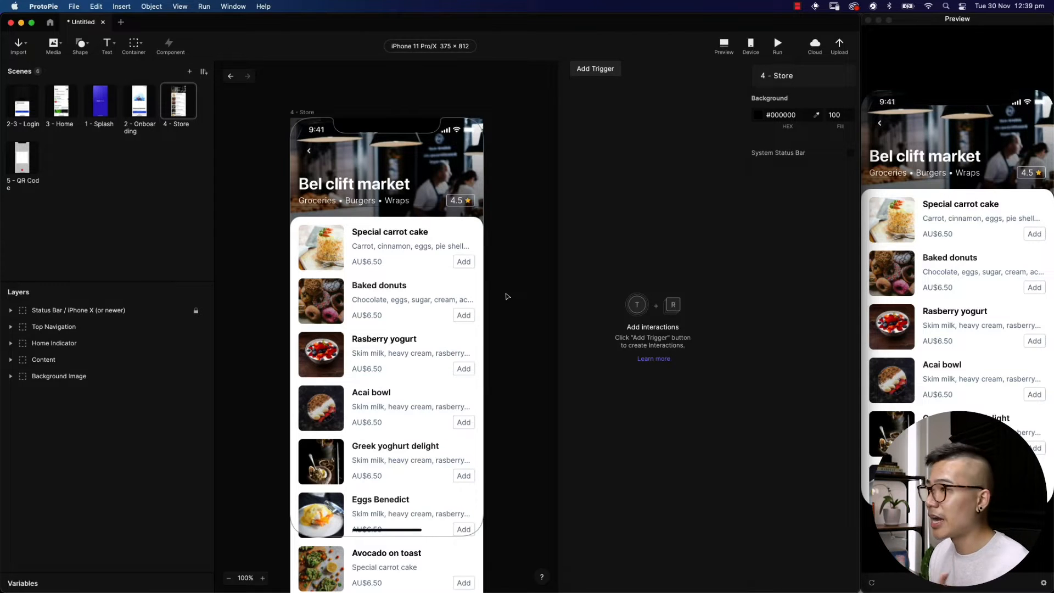
Show the Add Trigger list of Touch, Conditional, Mouse, Key, Input and Sensor triggers
left_click(723, 50)
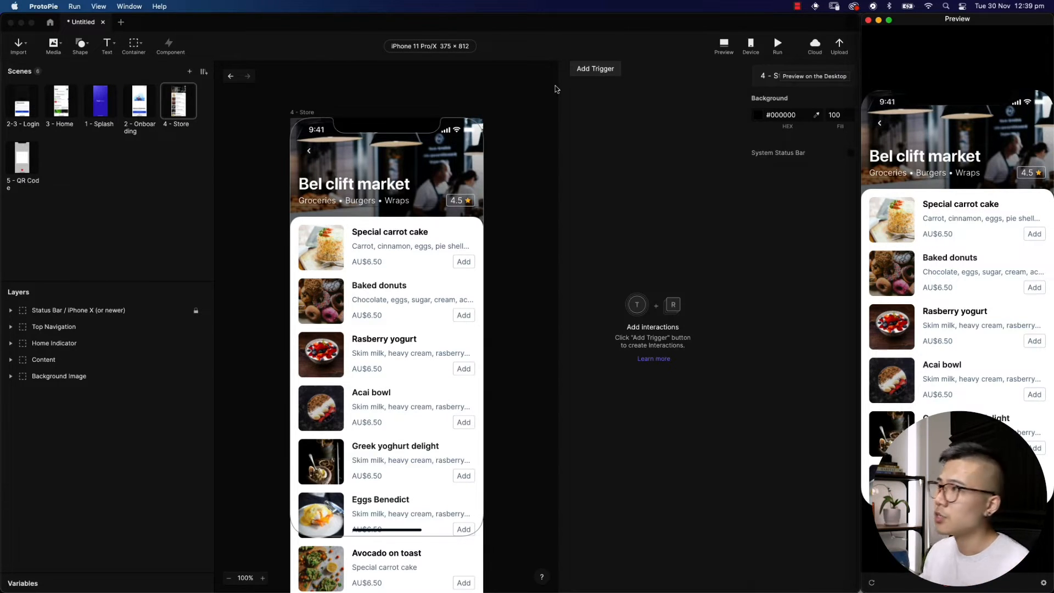
left_click(592, 70)
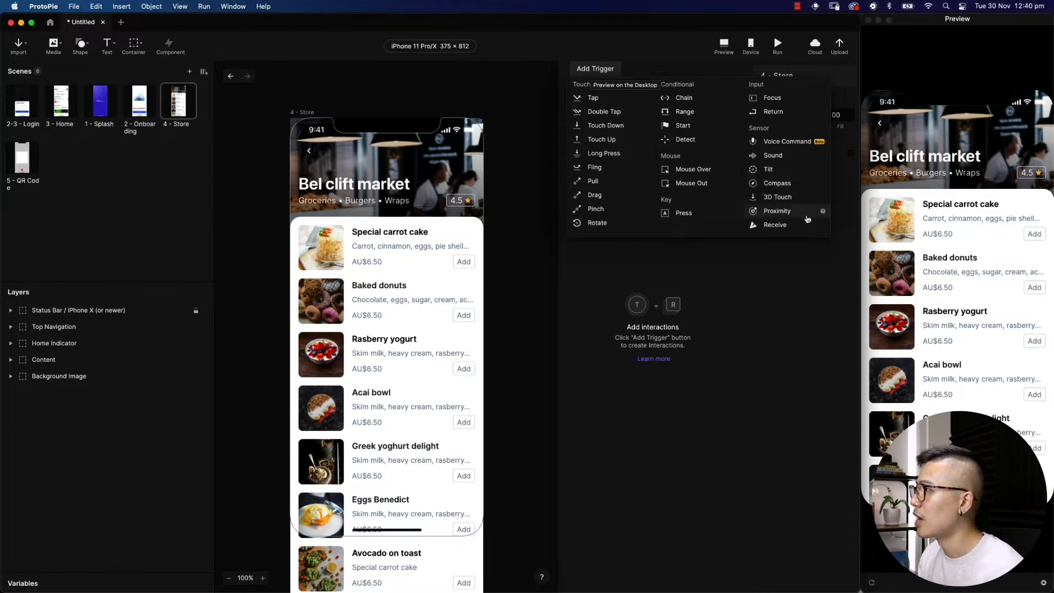
Dismiss the trigger list, inspect the Top Navigation layer (375 × 128 at 0, 44), then deselect it
left_click(742, 70)
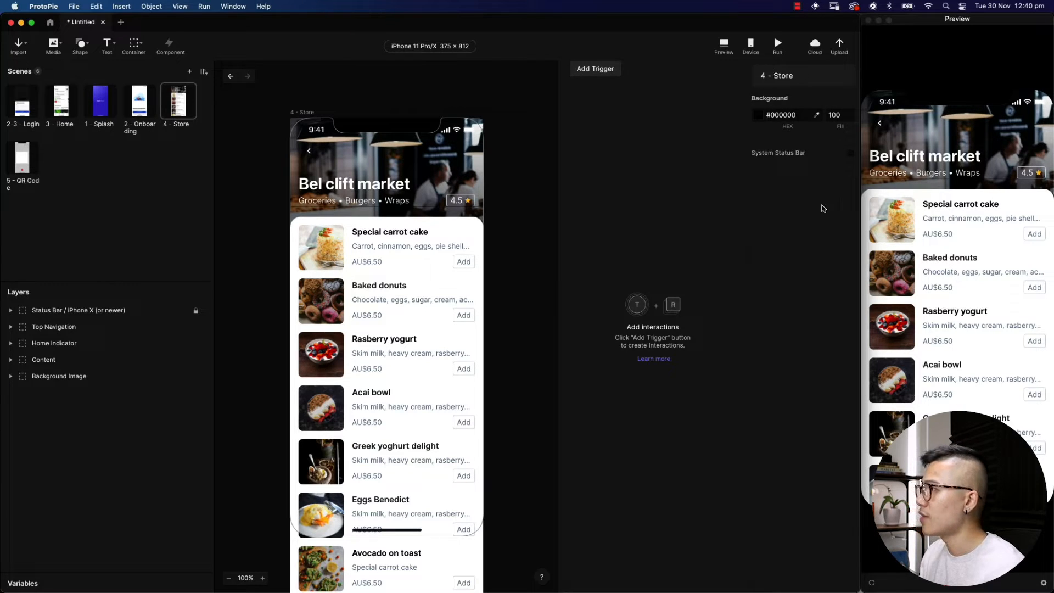
left_click(367, 187)
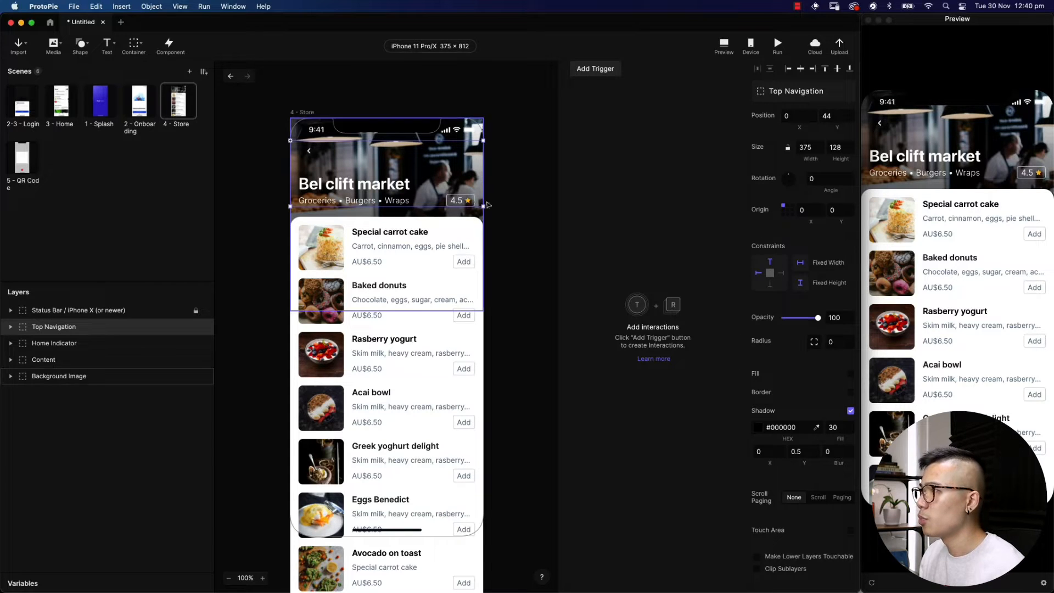
left_click(525, 200)
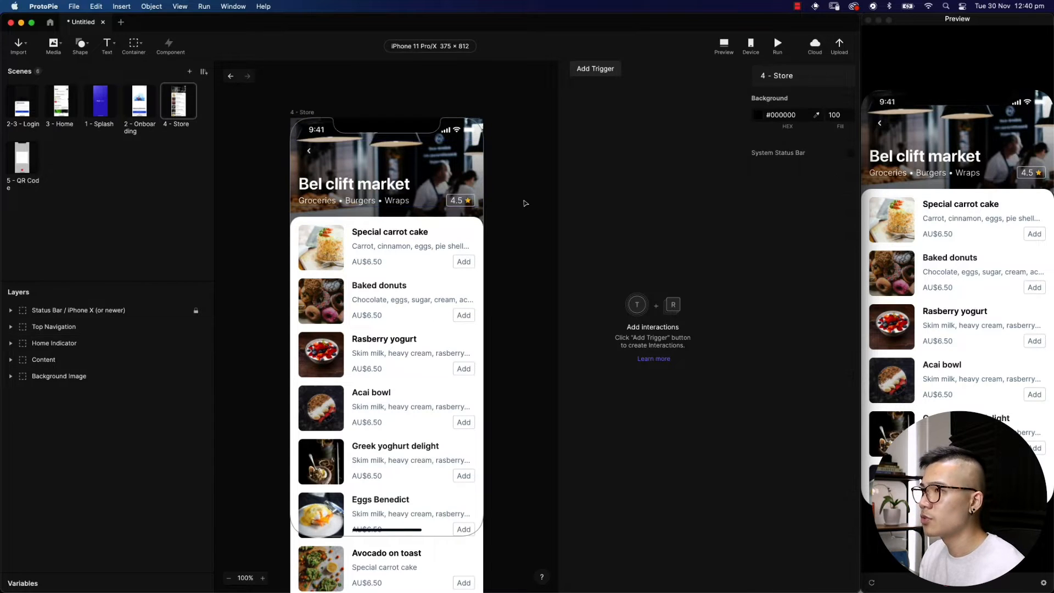
Reorder the scenes so 1 - Splash comes first and 2 - Onboarding second
left_click(100, 111)
left_click_drag(99, 110, 22, 109)
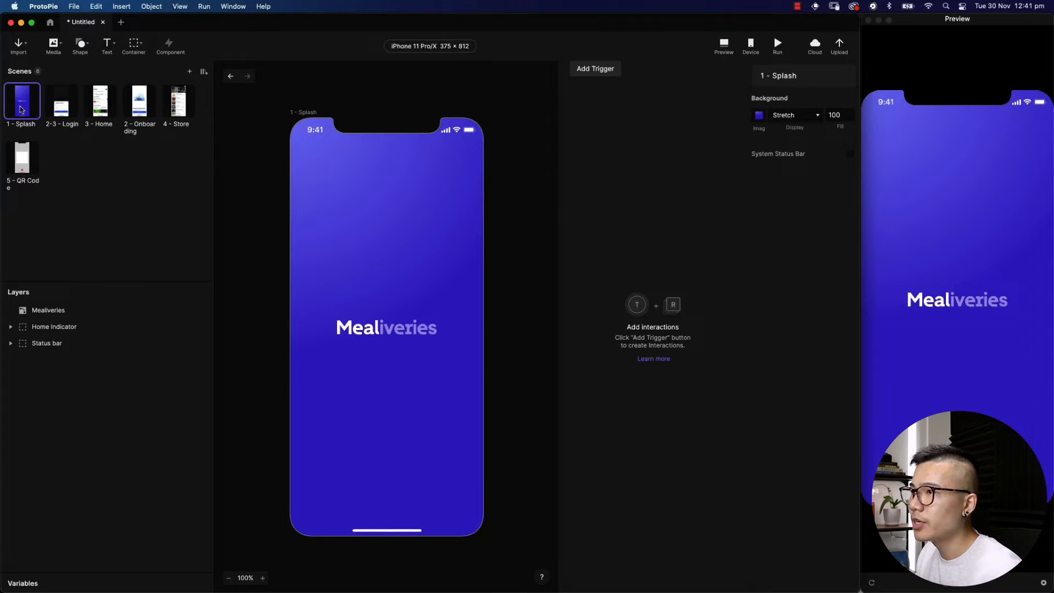
left_click_drag(140, 112, 44, 108)
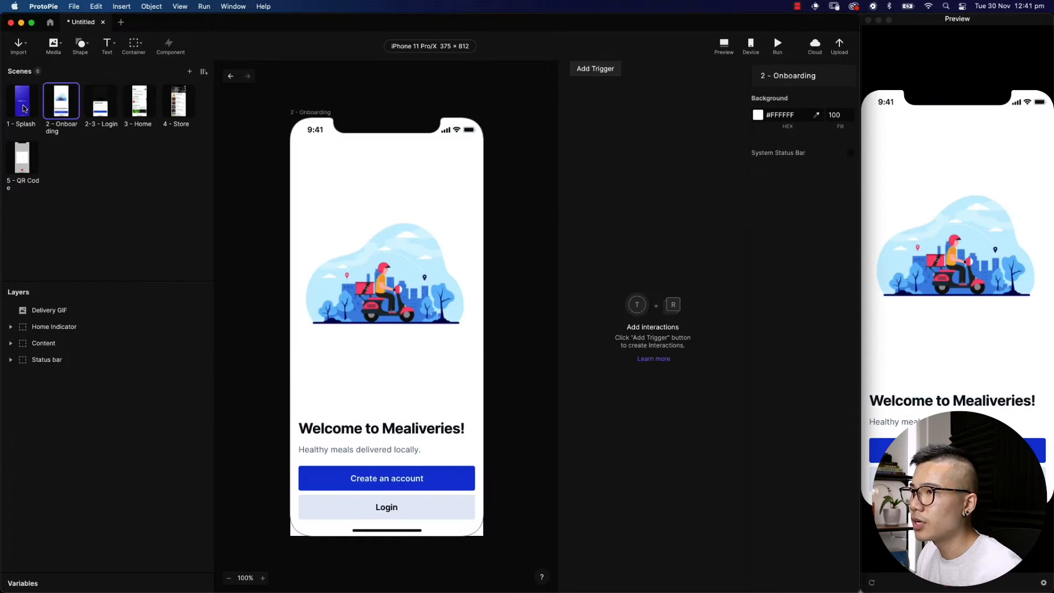
Review Splash, Onboarding, Login modal, Home, Store and QR Code scenes, then return to Splash
left_click(23, 107)
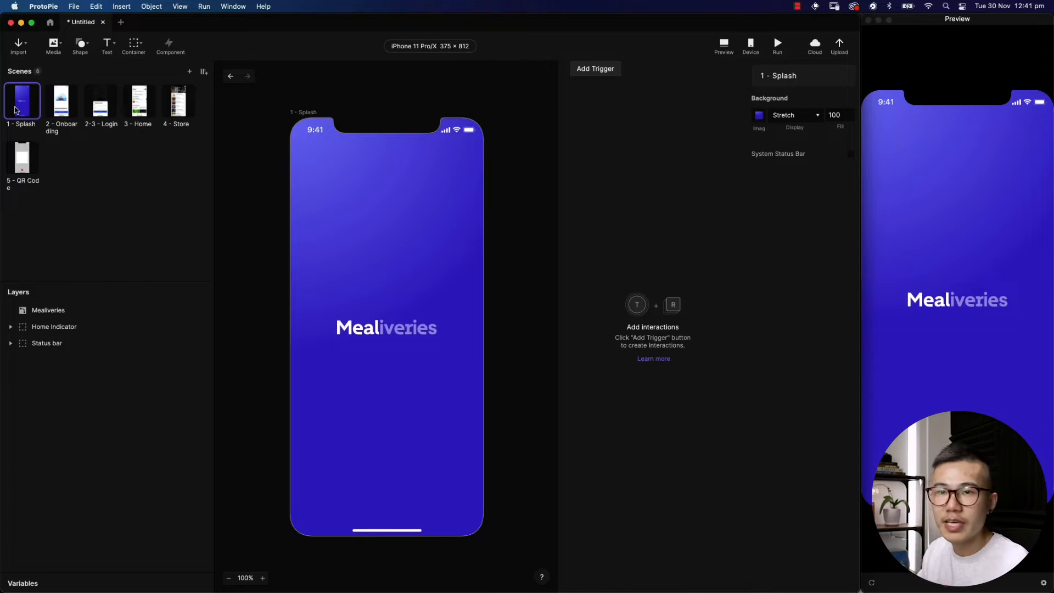
left_click(59, 99)
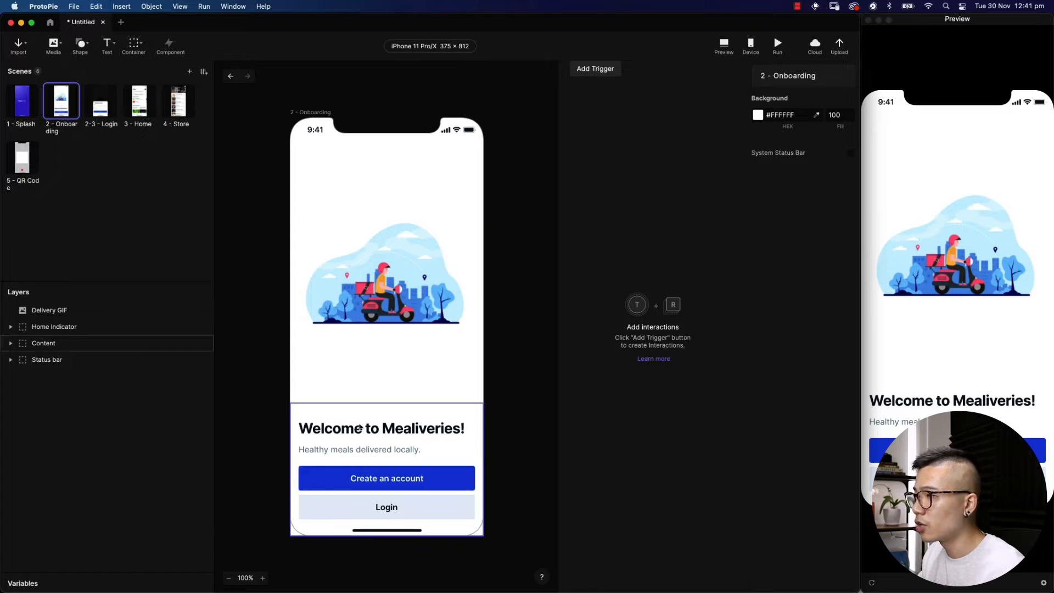
left_click(109, 113)
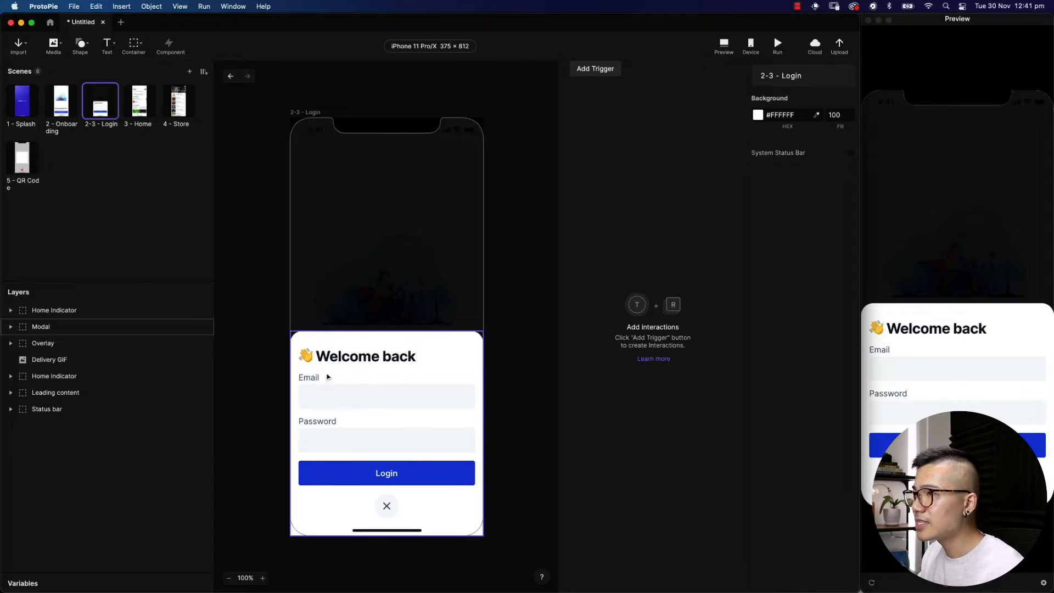
left_click(140, 112)
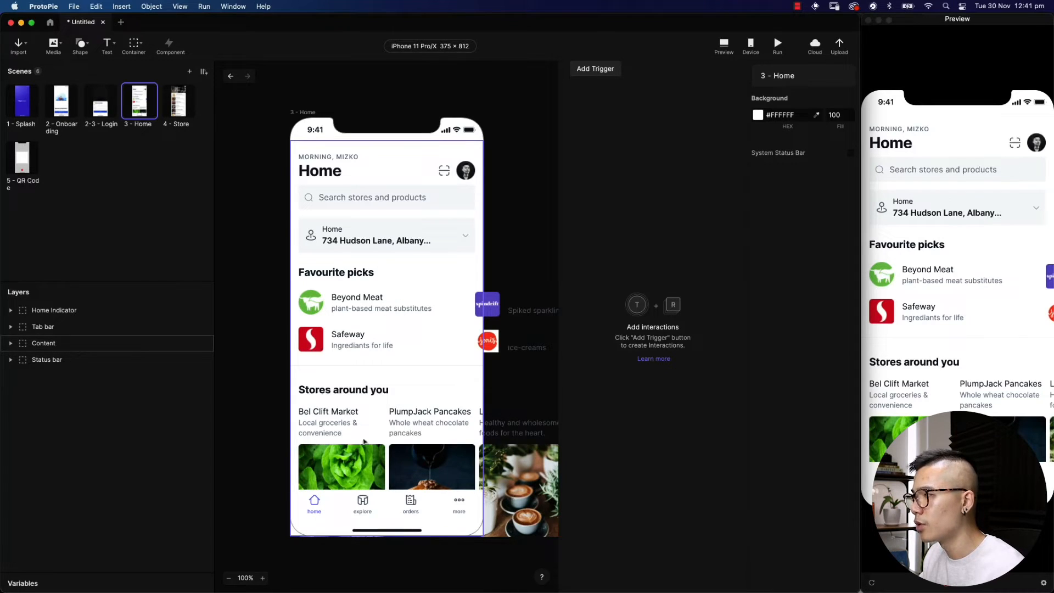
left_click(178, 103)
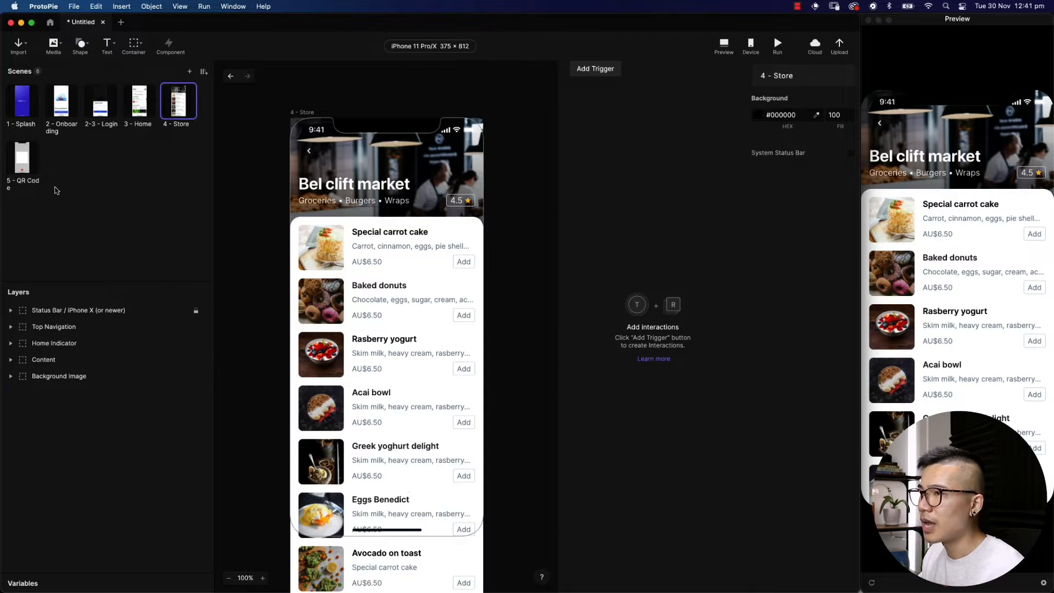
left_click(19, 160)
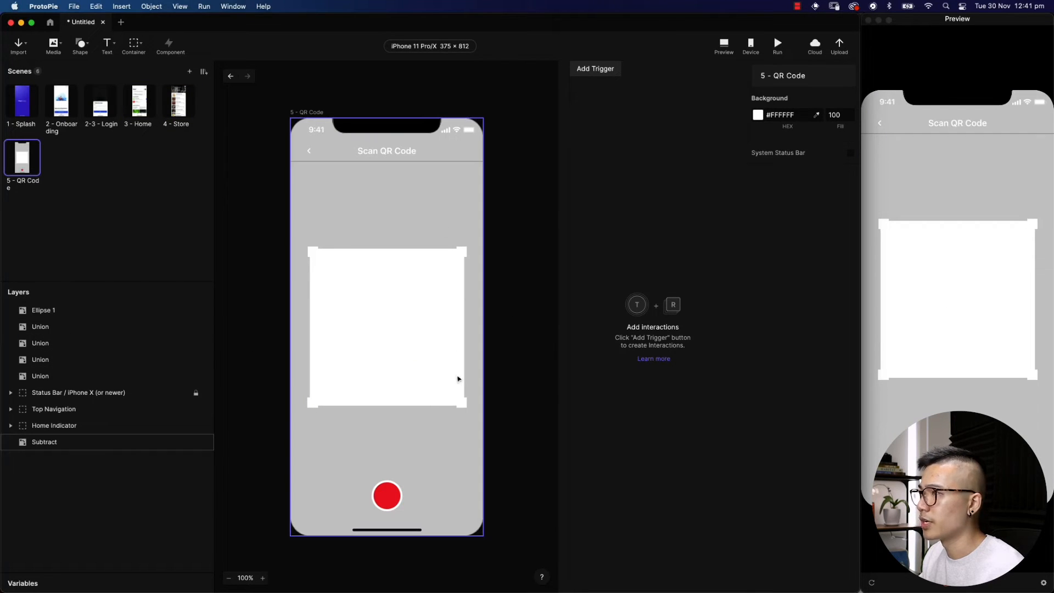
left_click(22, 101)
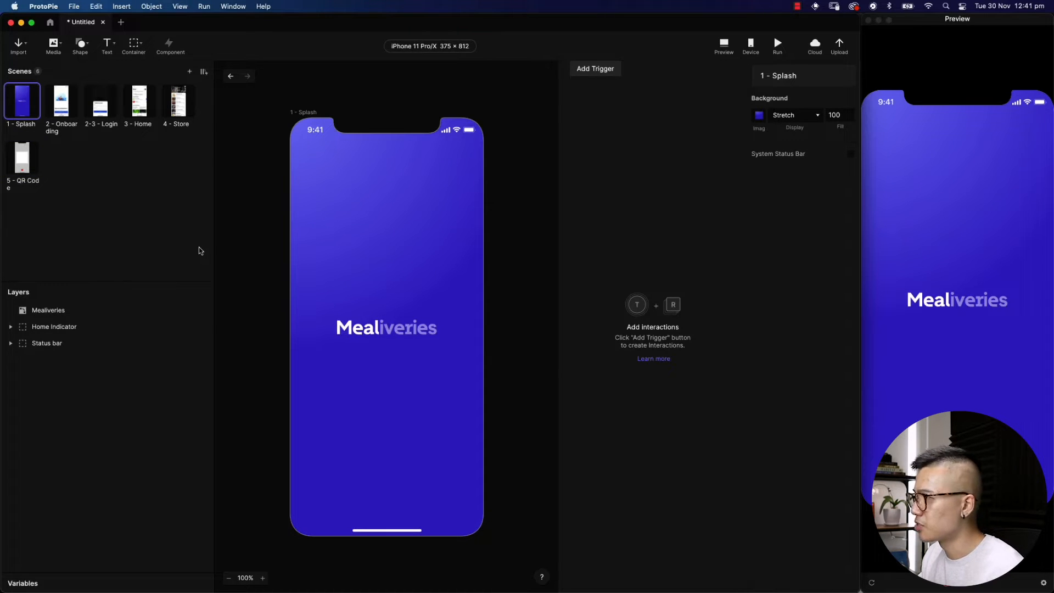
Lower the Mealiveries logo to Y 432 (392+40) and set its opacity to 0
left_click(403, 335)
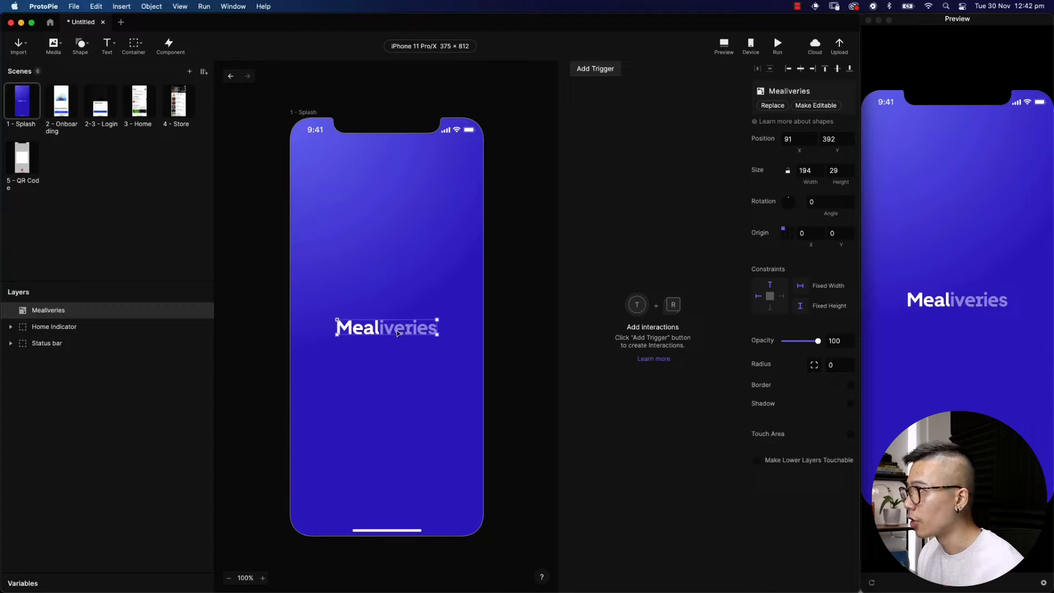
left_click(843, 140)
type("+40")
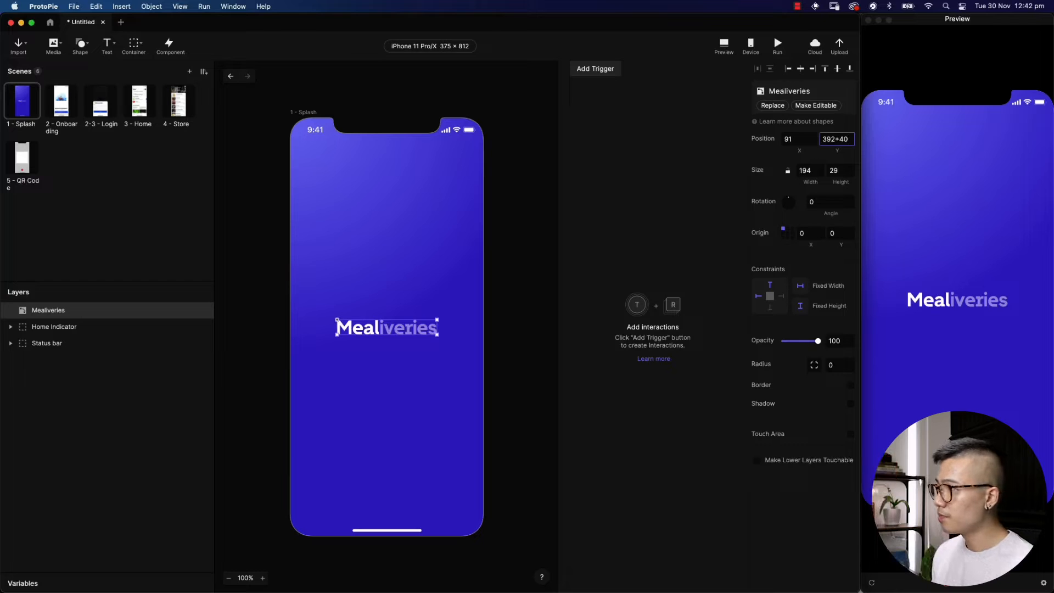
key("Return")
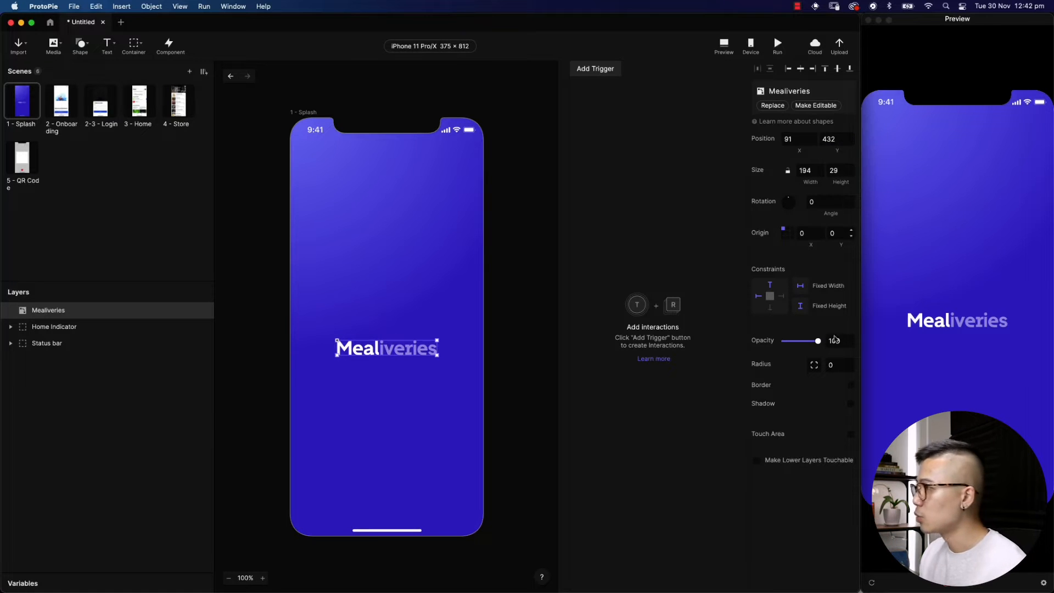
left_click_drag(819, 343, 779, 344)
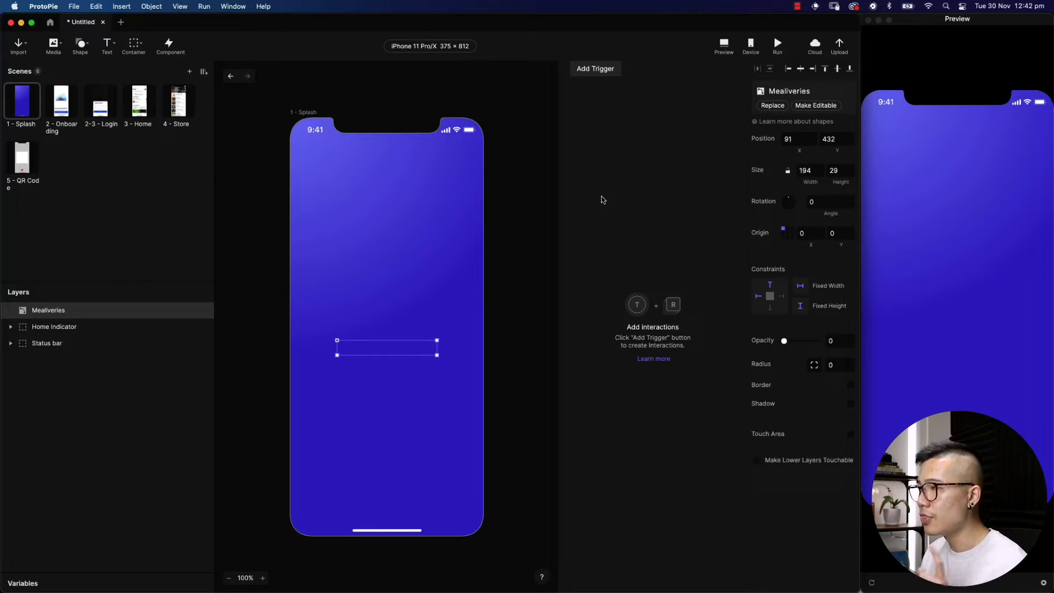
Add a Start trigger (Start After Jump) to the 1 - Splash scene, ready for responses
left_click(589, 71)
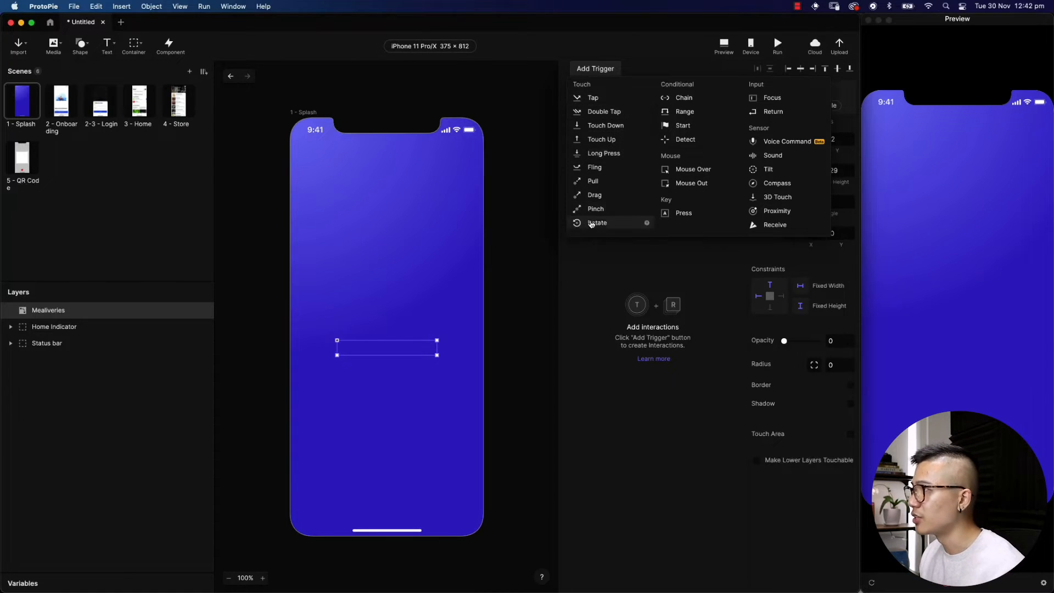
left_click(684, 126)
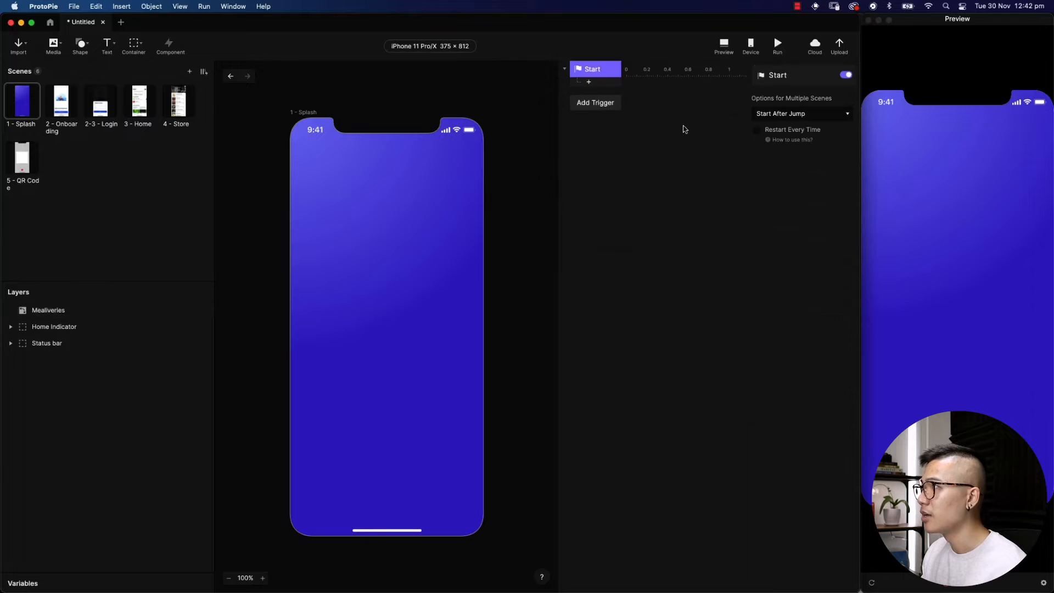
left_click(589, 82)
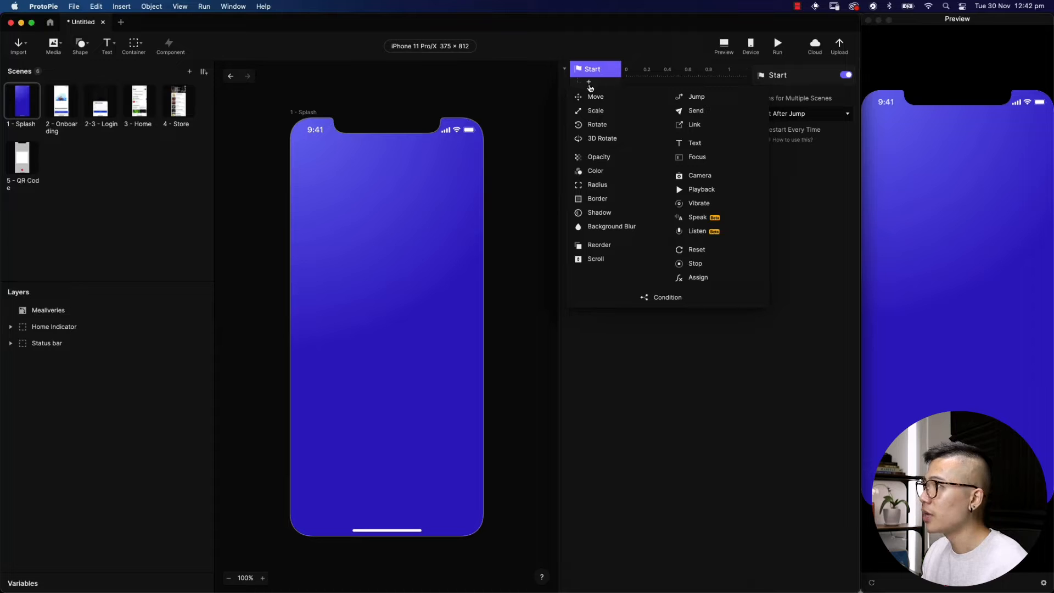
Add a Move response sliding the Mealiveries logo to Y 392 (432-40), Ease Out, 0.4 s
left_click(591, 97)
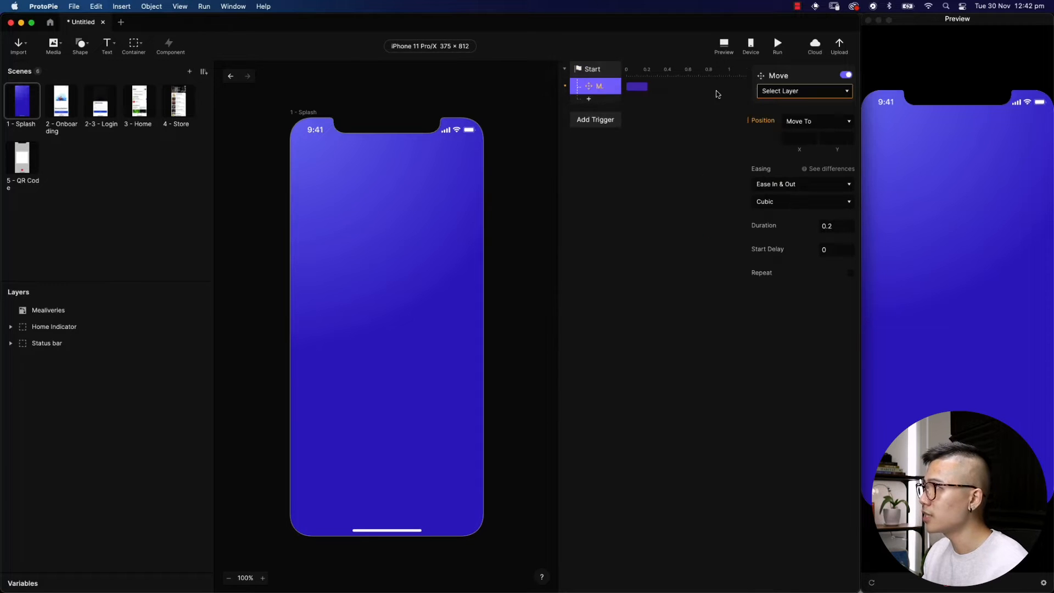
left_click(777, 92)
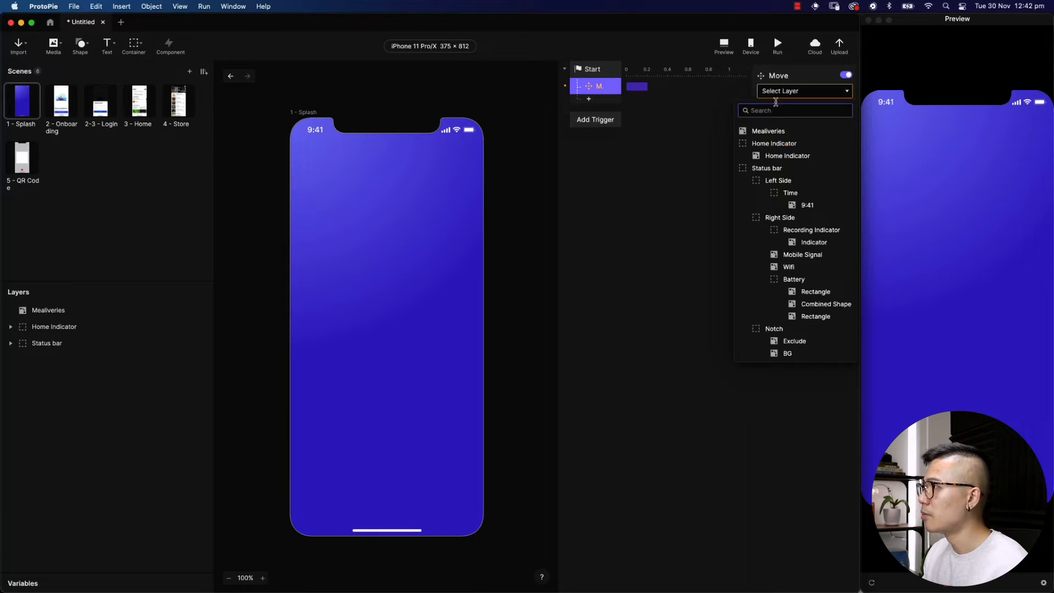
left_click(784, 132)
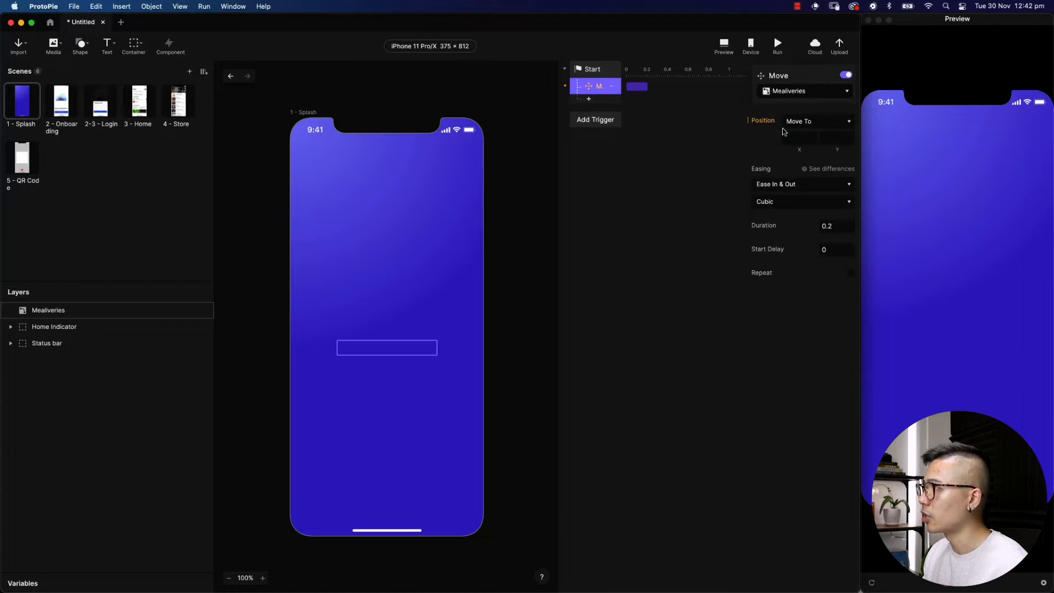
left_click(833, 139)
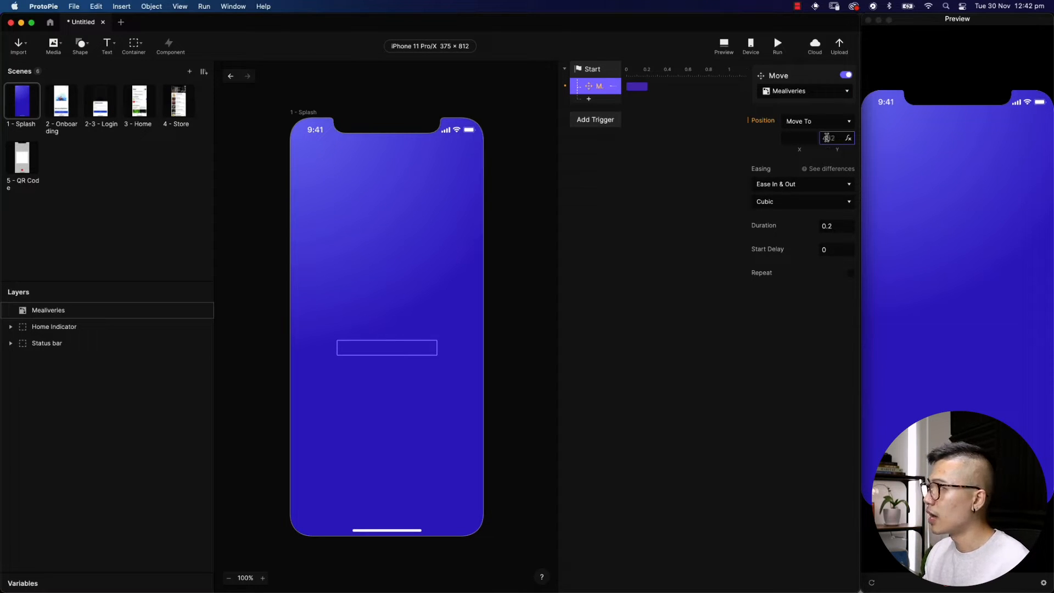
type("432")
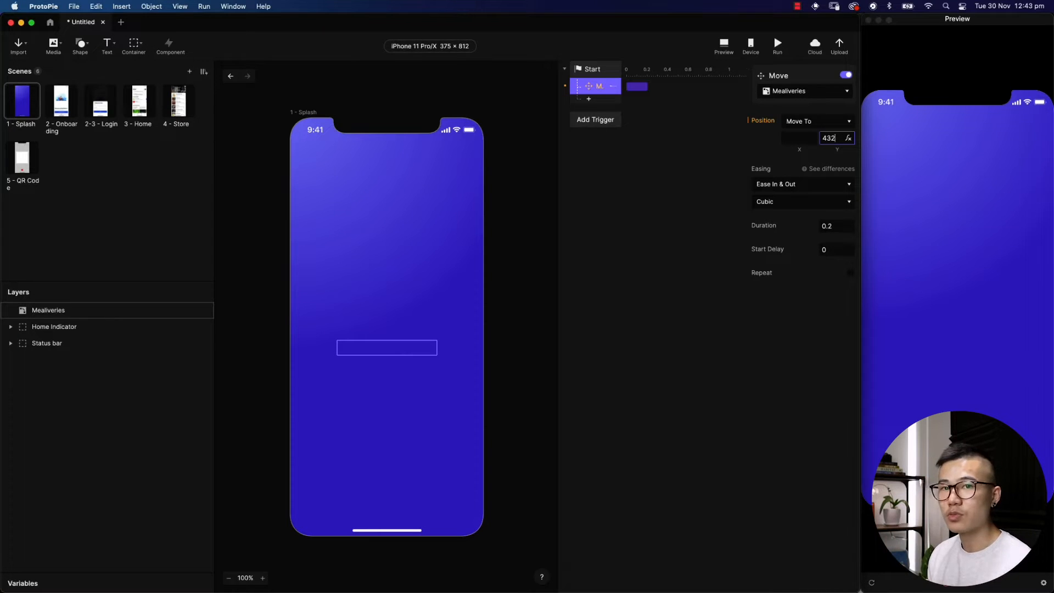
type("-40")
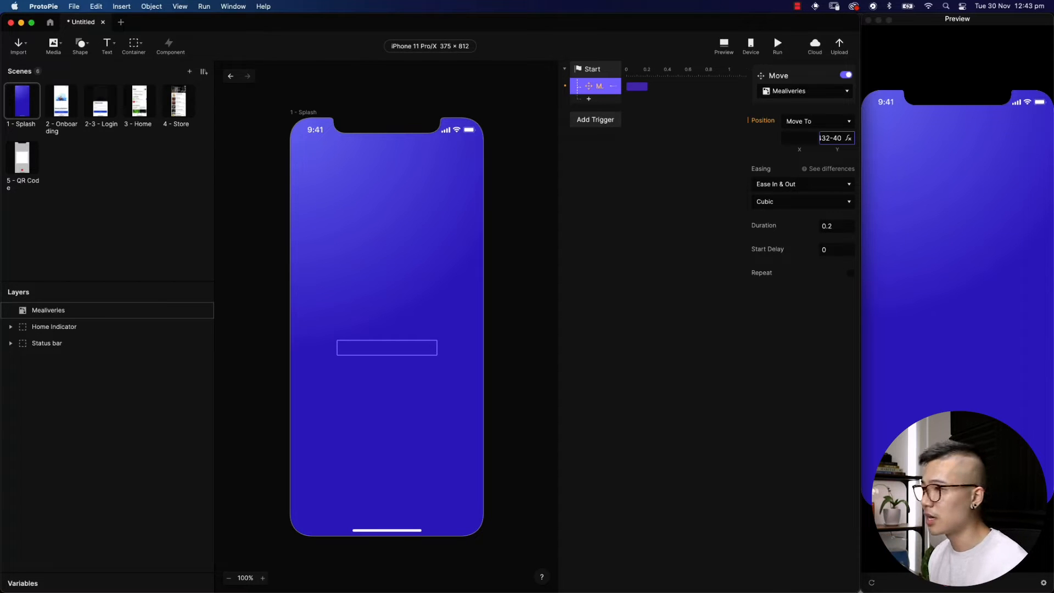
key("Return")
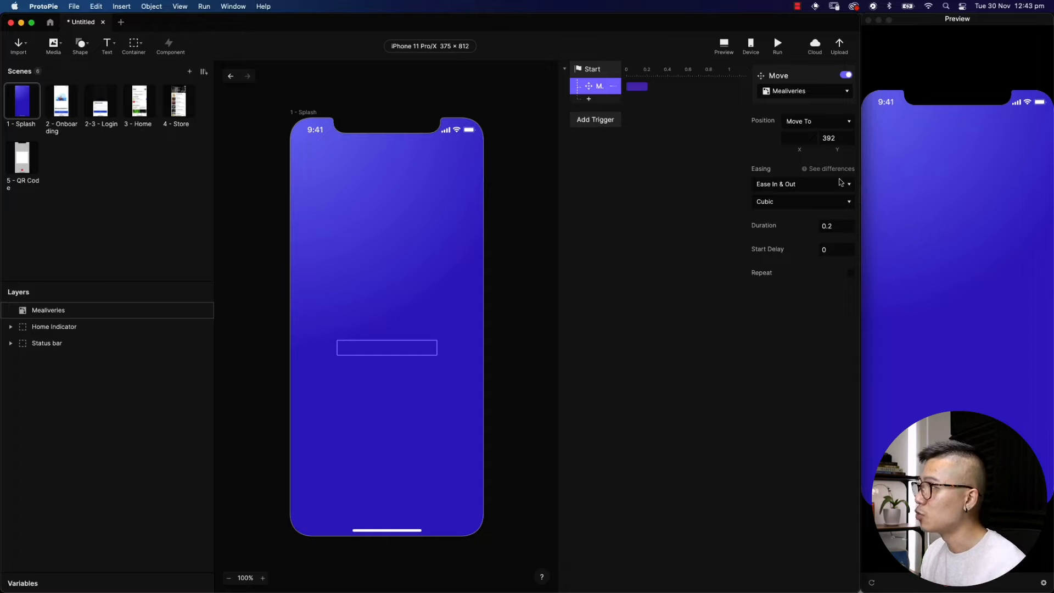
left_click(801, 186)
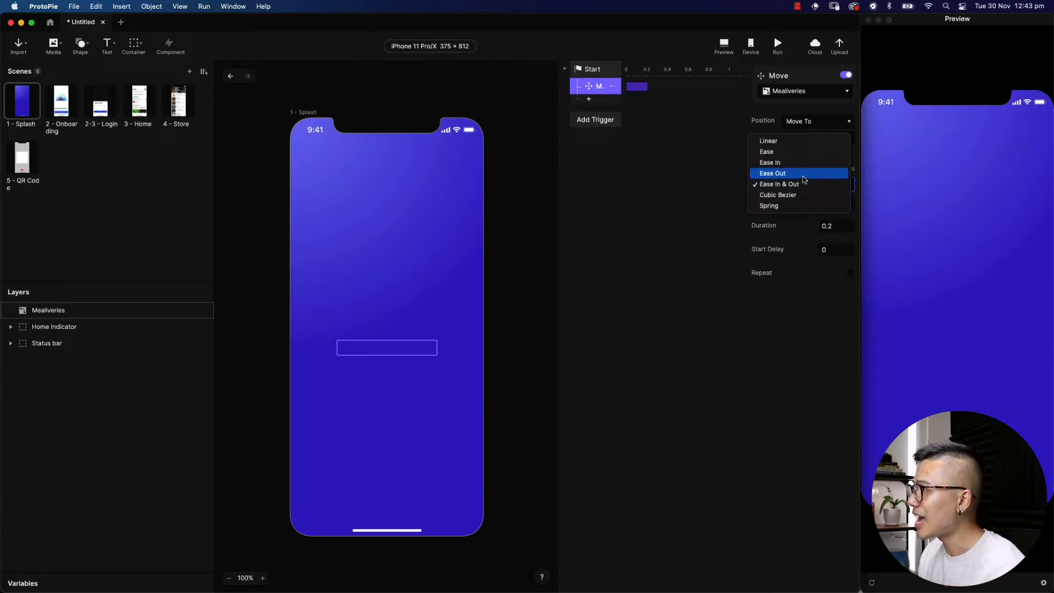
left_click(803, 176)
left_click(832, 223)
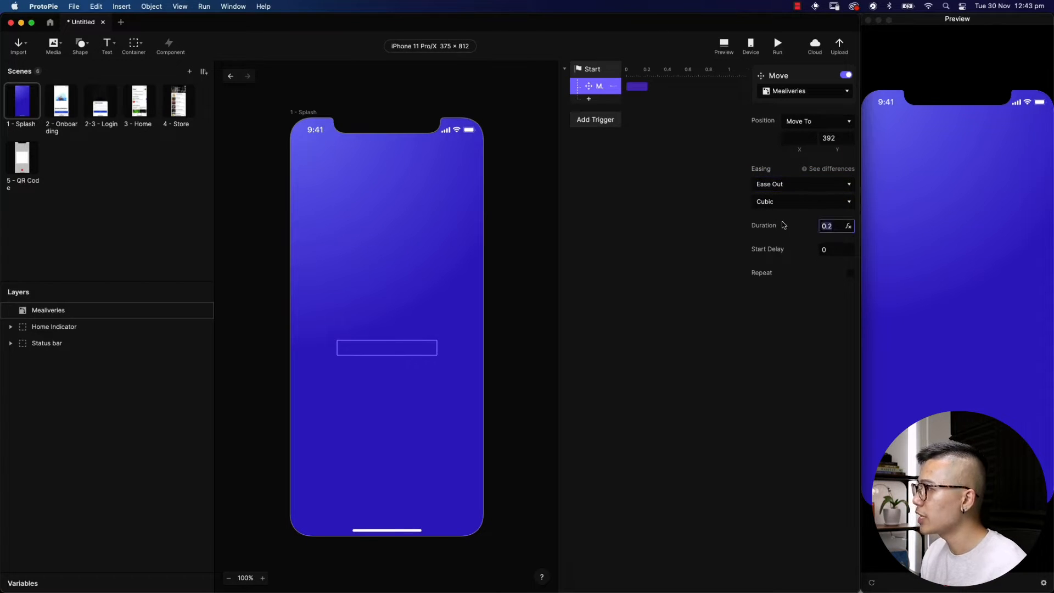
type("0.4")
key("Return")
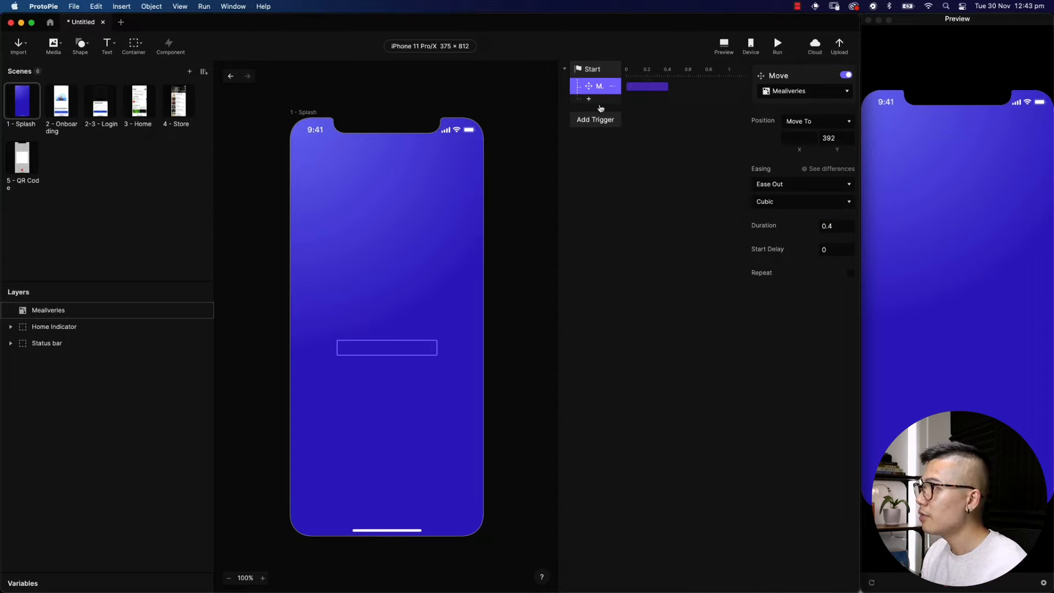
left_click(589, 99)
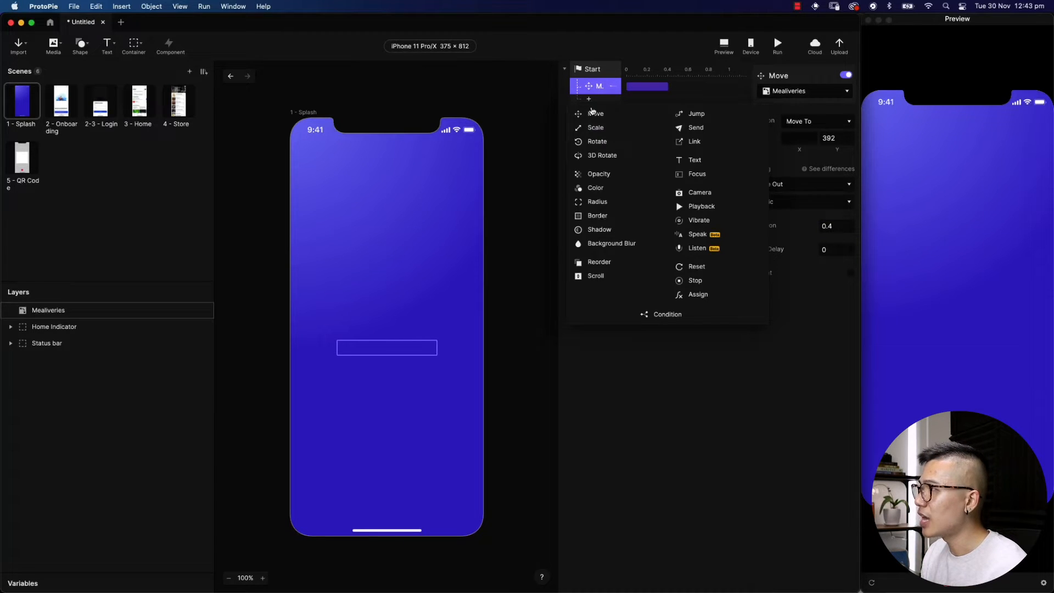
left_click(593, 174)
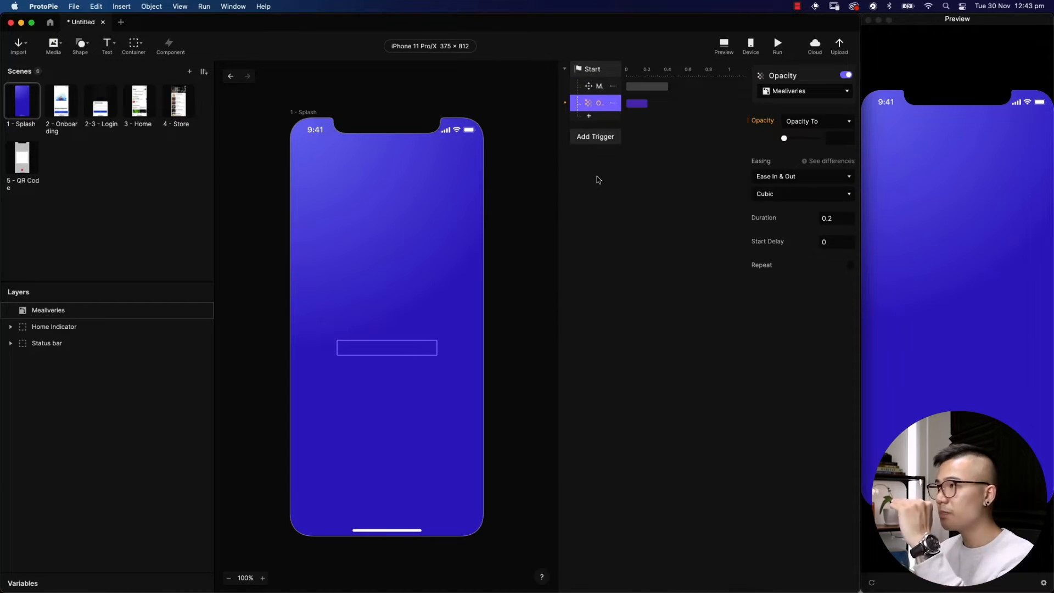
left_click_drag(783, 138, 826, 141)
left_click(834, 176)
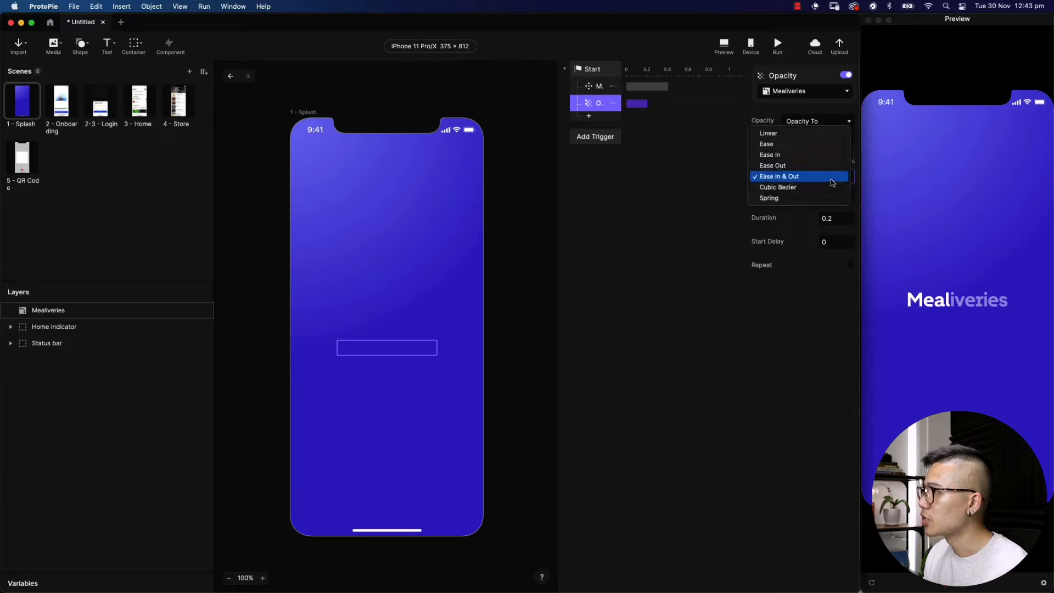
left_click(831, 165)
left_click(835, 218)
key("BackSpace")
type("4")
key("Return")
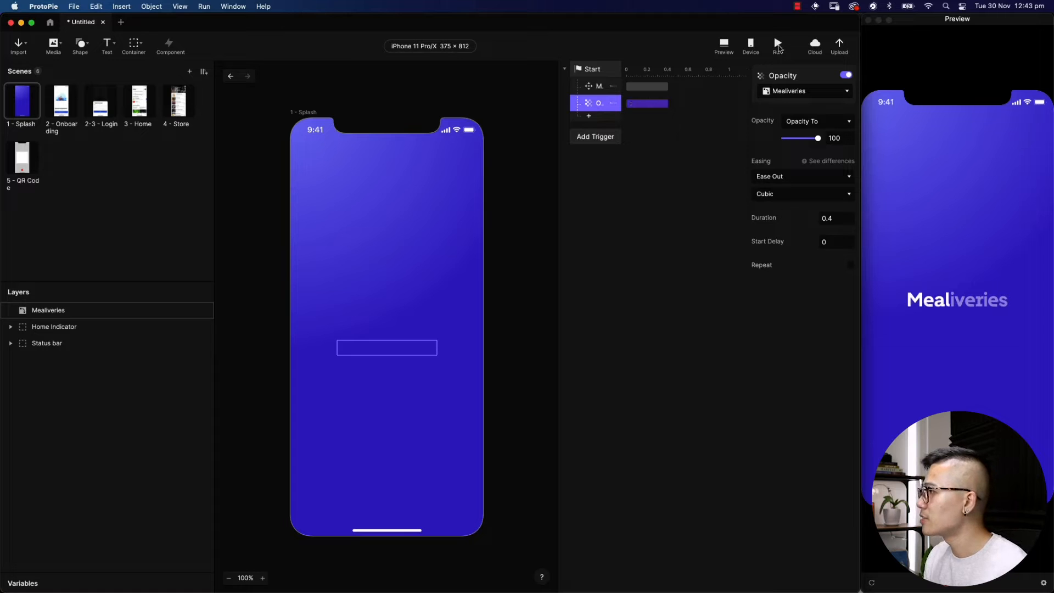
left_click(778, 45)
left_click(779, 45)
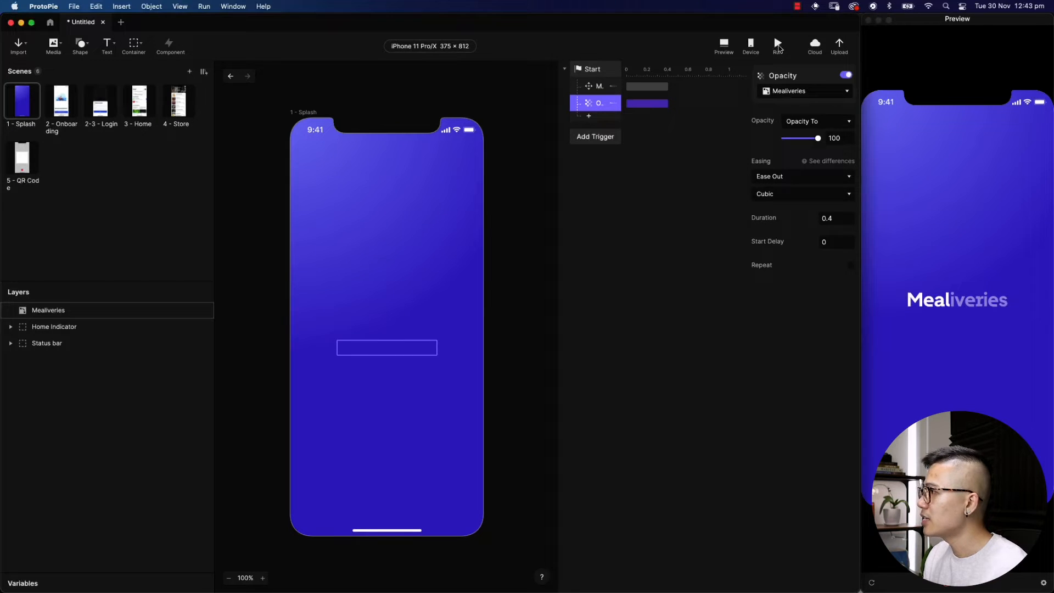
left_click(778, 47)
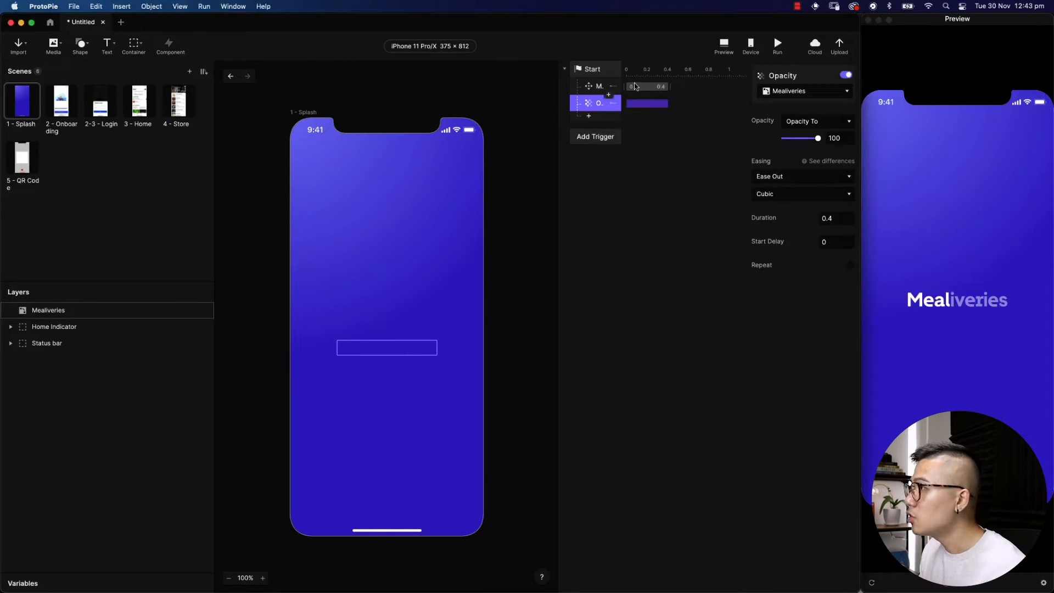
left_click(581, 90)
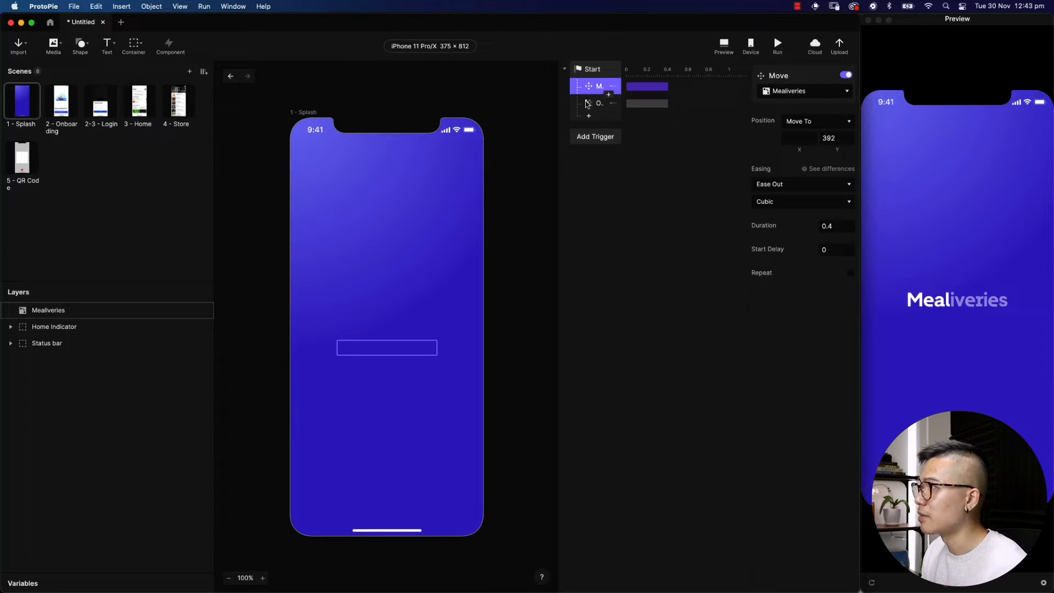
Give the logo's Move and Opacity responses a 0.4 s start delay and preview the result
left_click(587, 103, "shift")
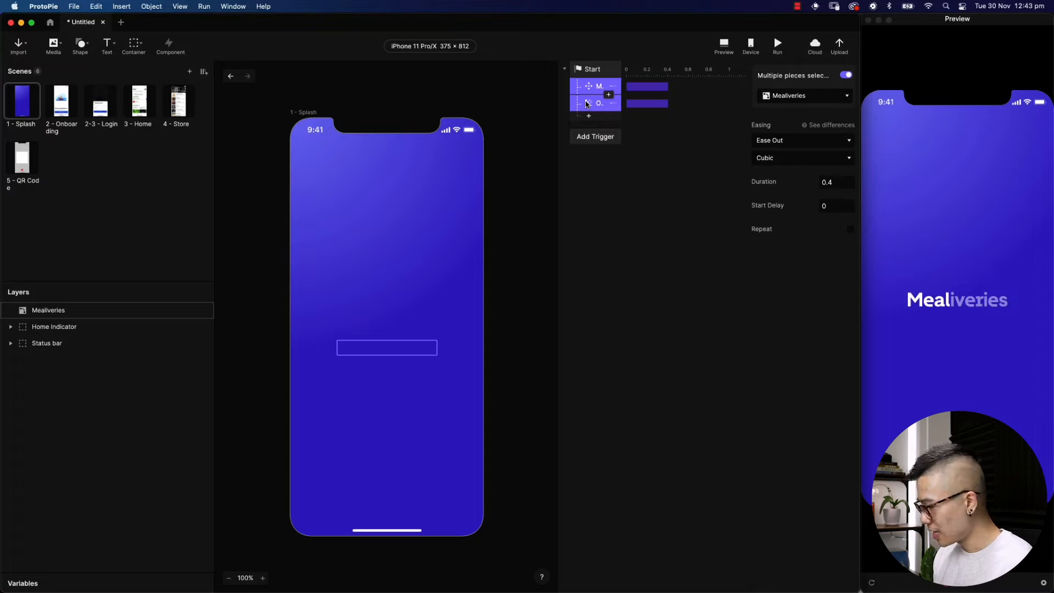
key("Right")
key("Right")
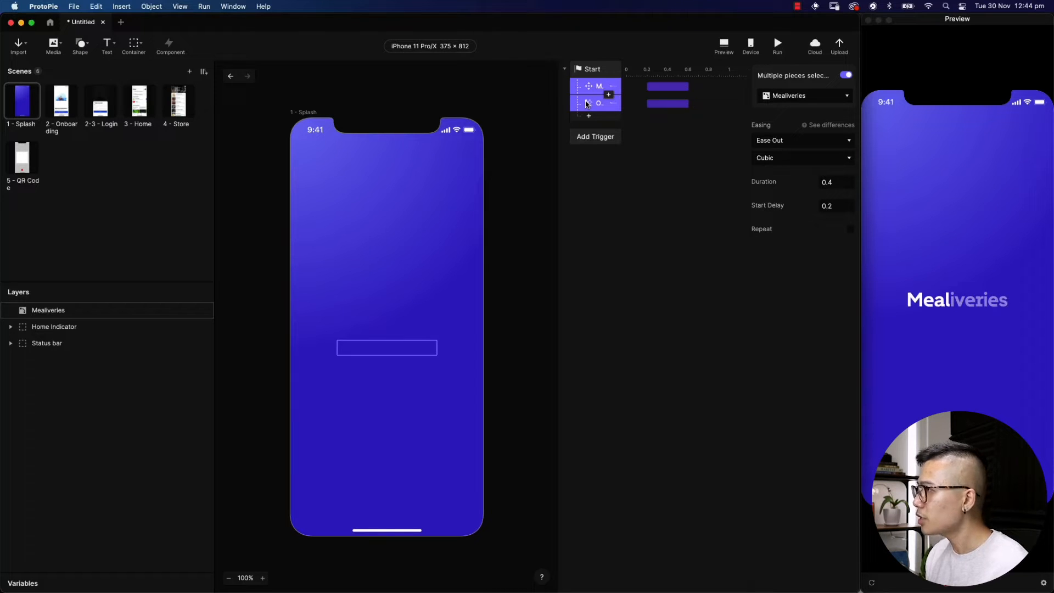
key("Right")
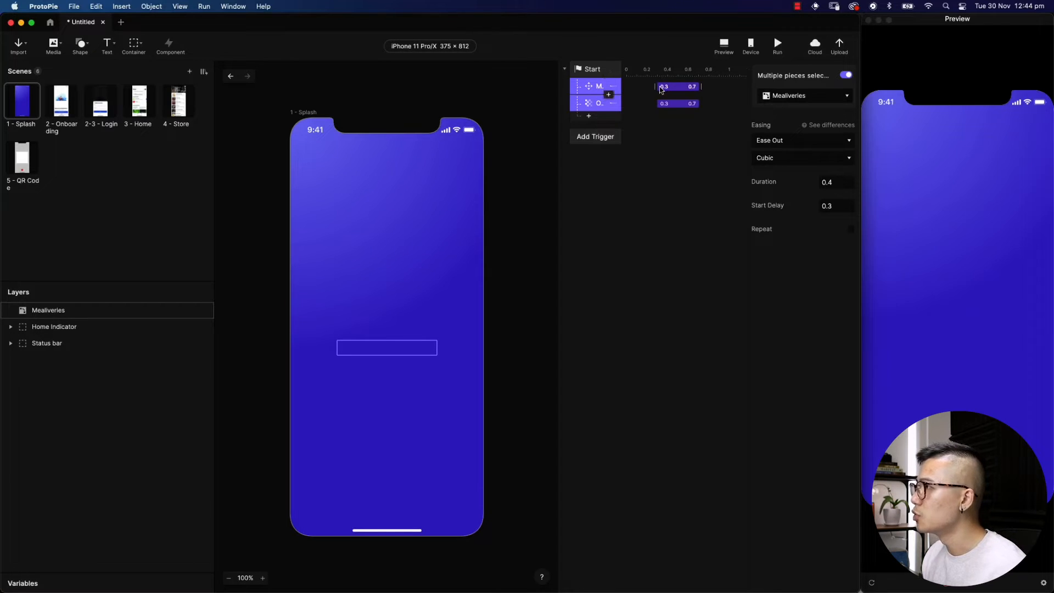
key("Right")
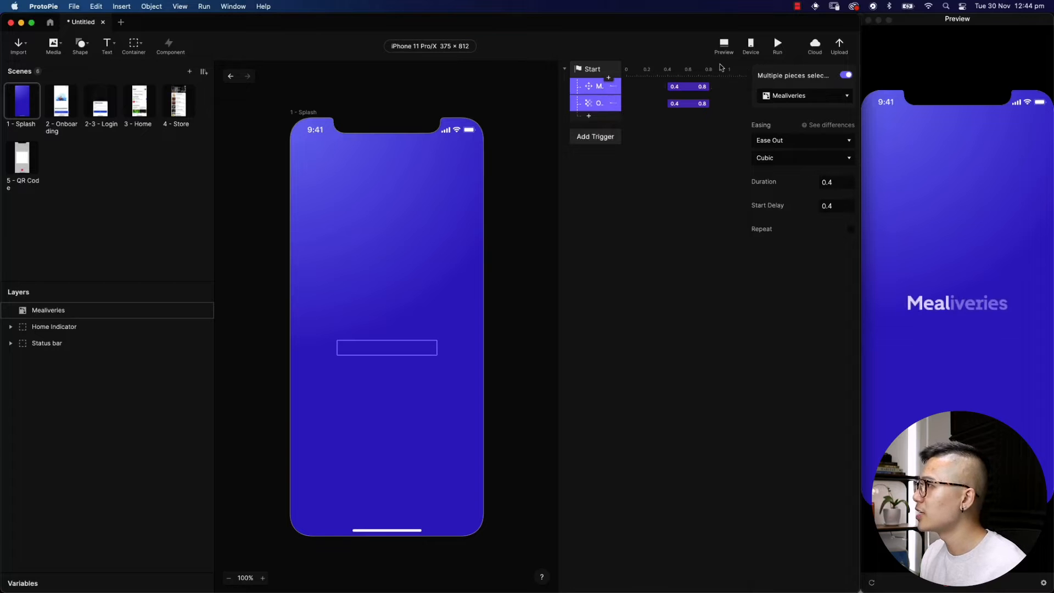
left_click(781, 48)
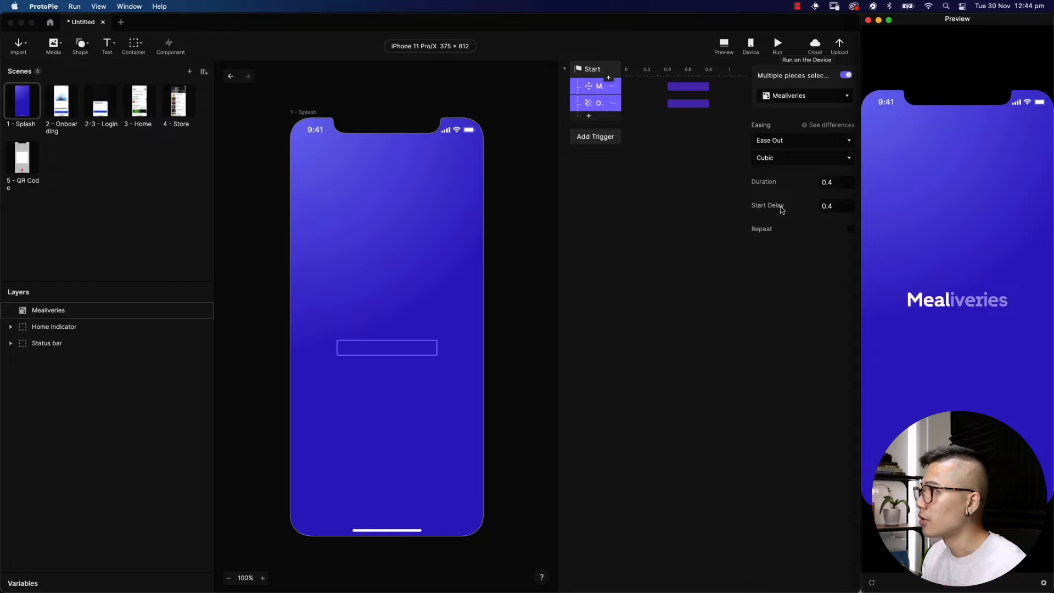
left_click(589, 117)
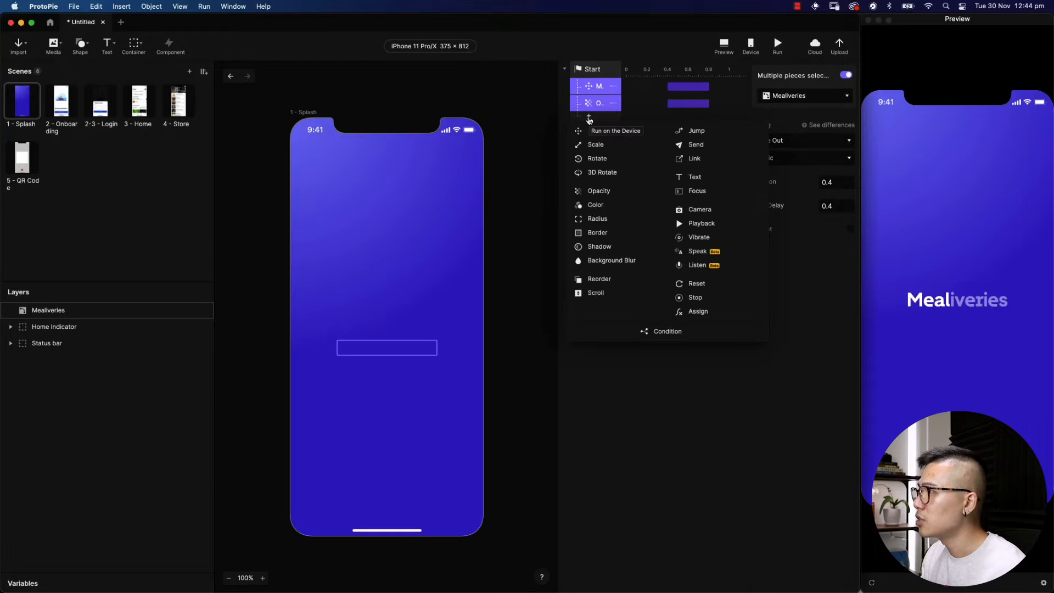
Add a Fade jump to 2 - Onboarding delayed 0.8 s, preview it, then open Onboarding
left_click(697, 131)
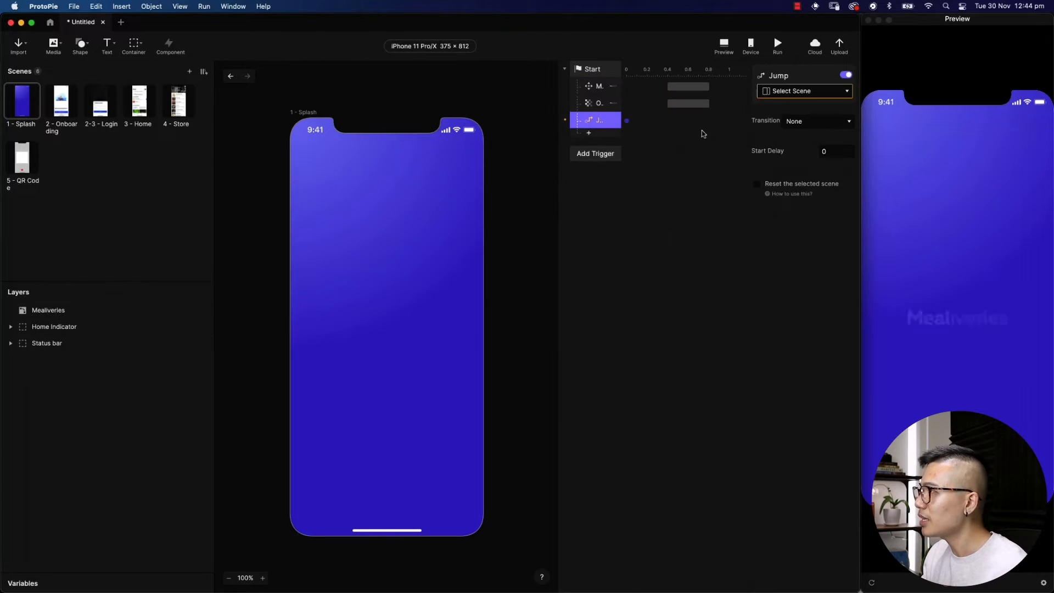
left_click(808, 92)
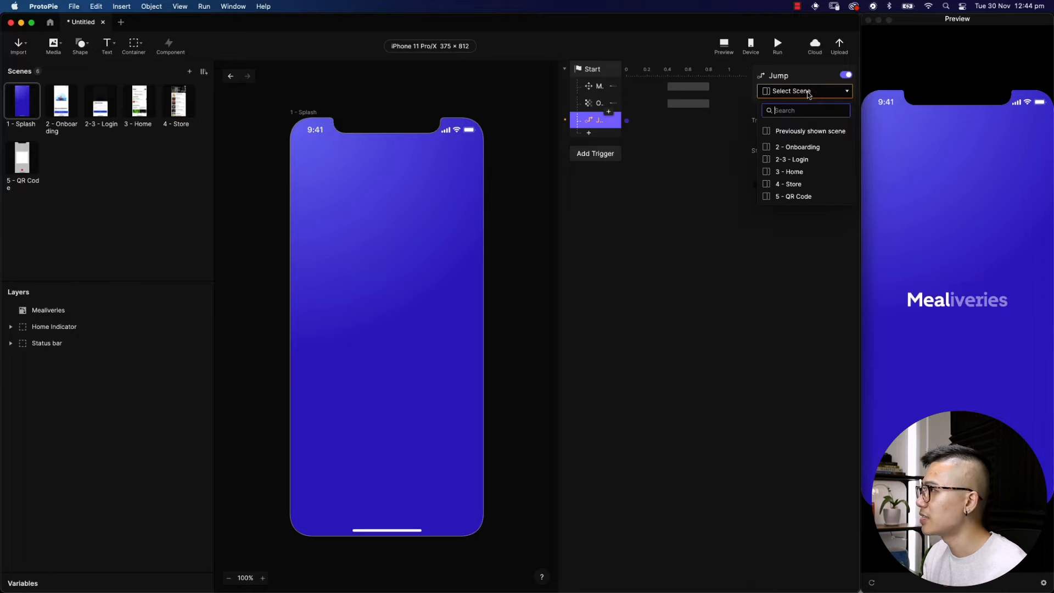
left_click(803, 148)
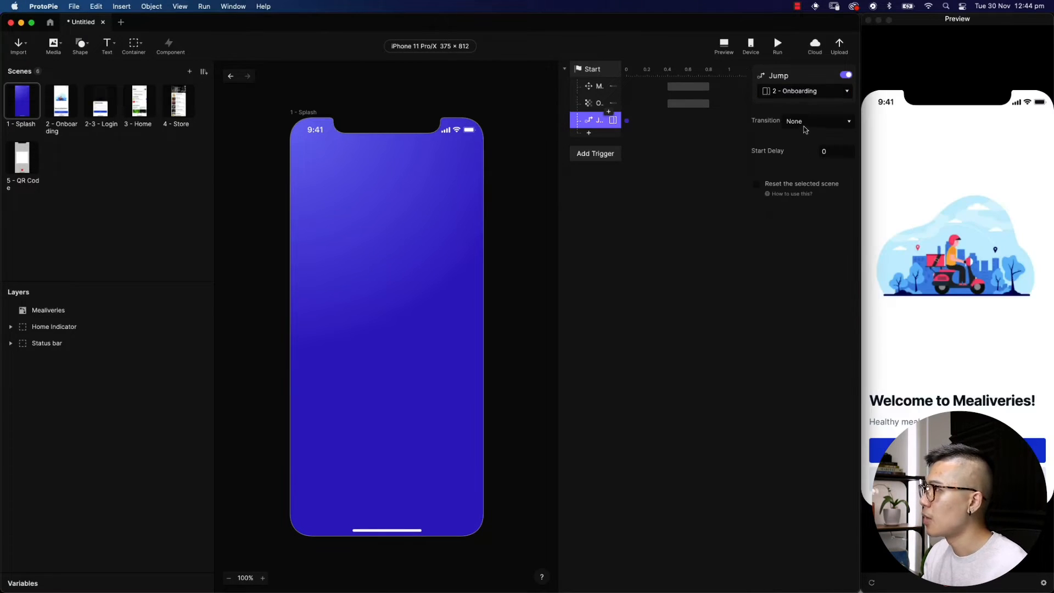
left_click(808, 124)
left_click(799, 132)
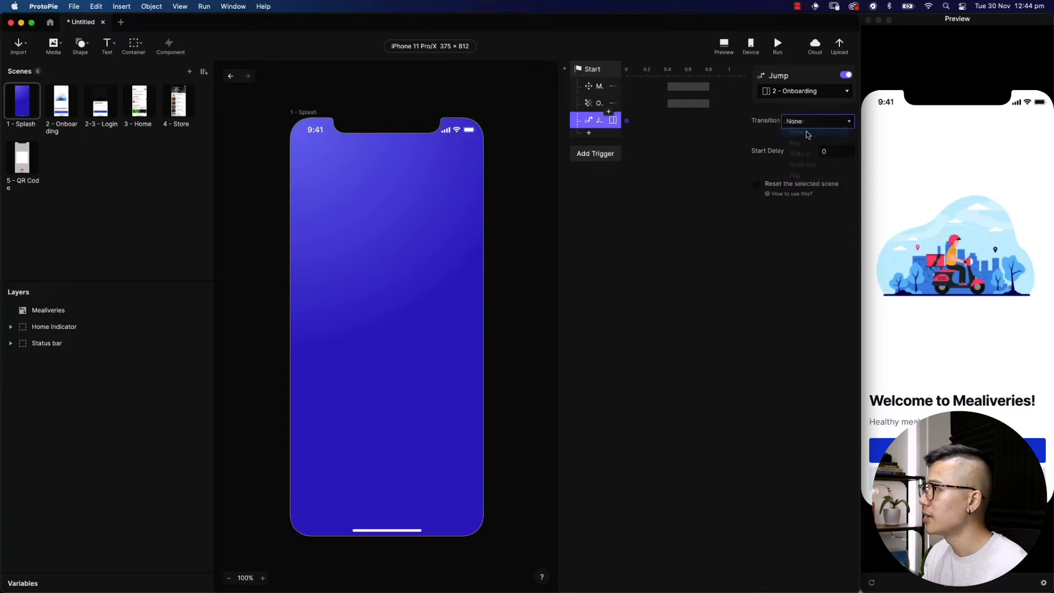
left_click_drag(627, 121, 715, 125)
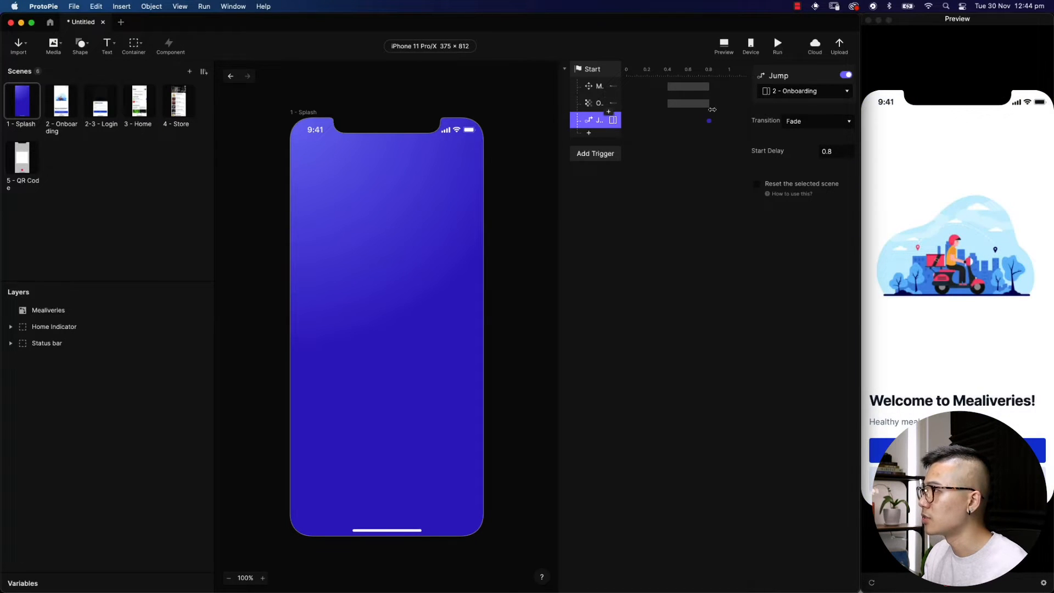
left_click(778, 44)
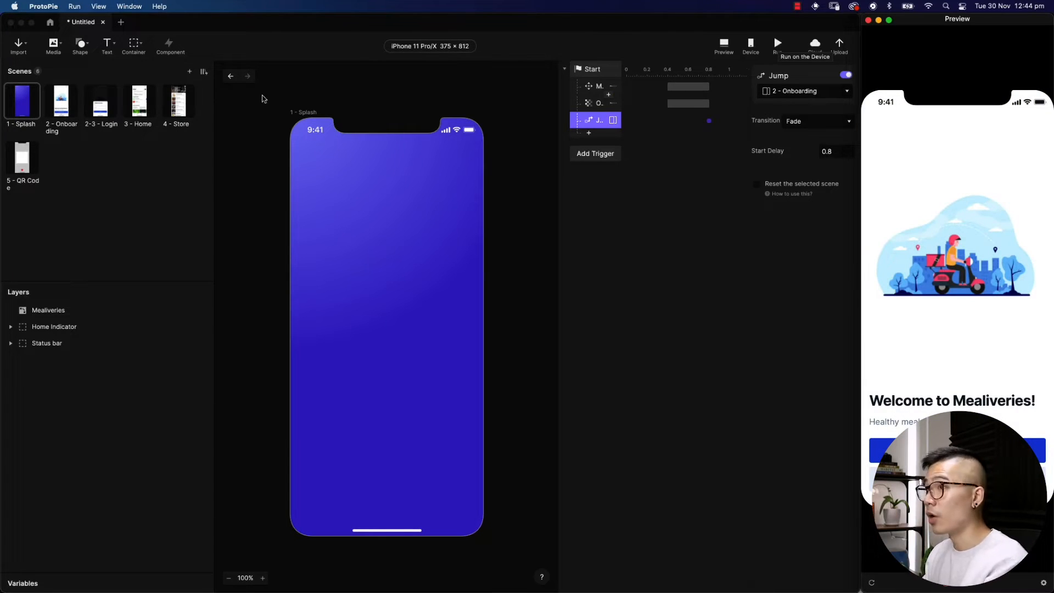
left_click(55, 109)
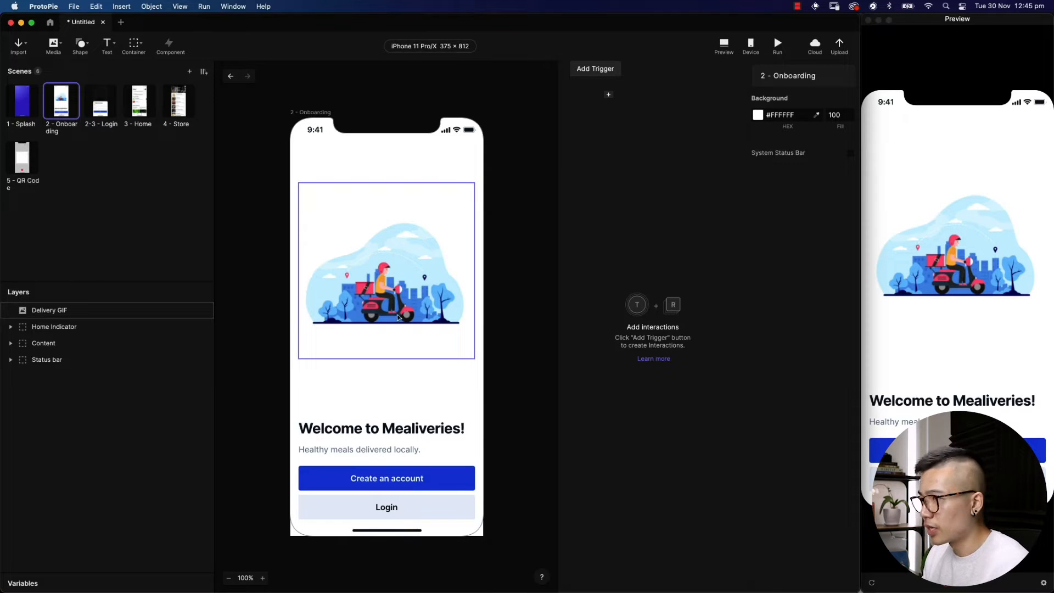
Draw a small oval over the illustration and set it to 0 × 0 with centre origin
left_click(84, 47)
left_click(93, 80)
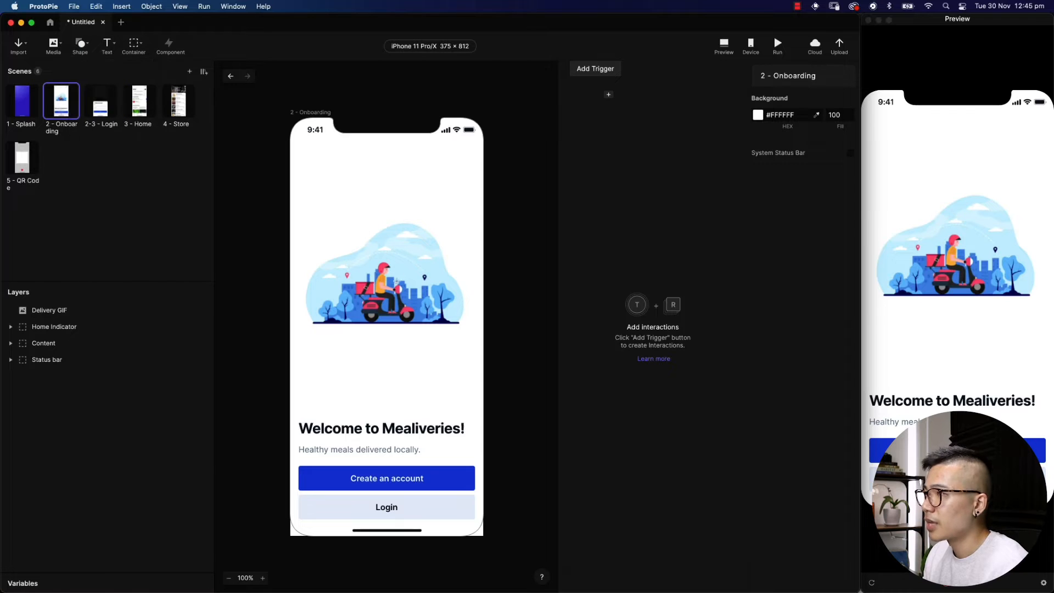
left_click_drag(386, 281, 389, 289)
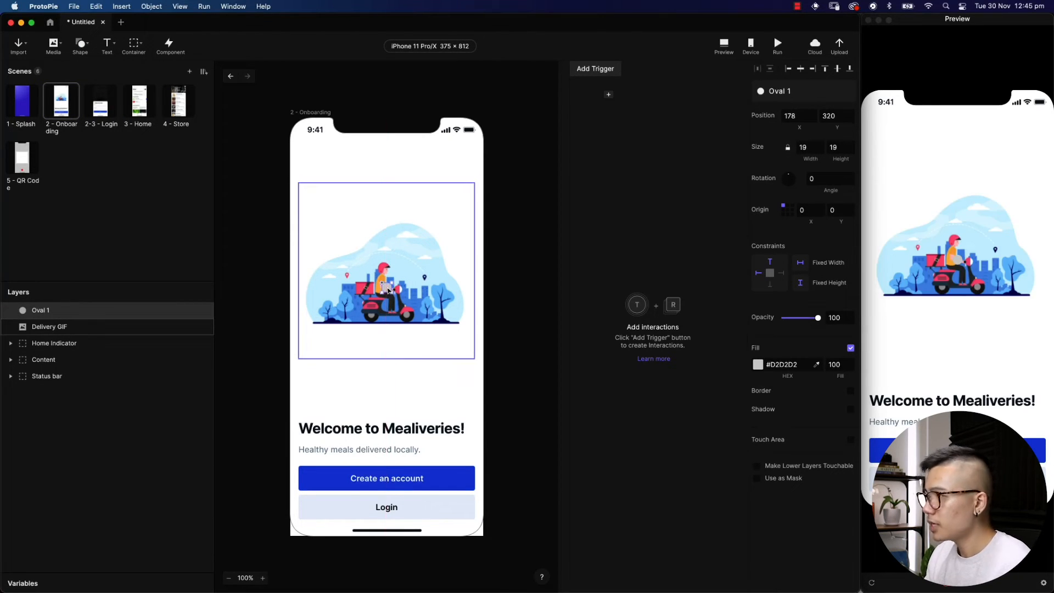
left_click(810, 147)
type("0")
key("Tab")
type("0")
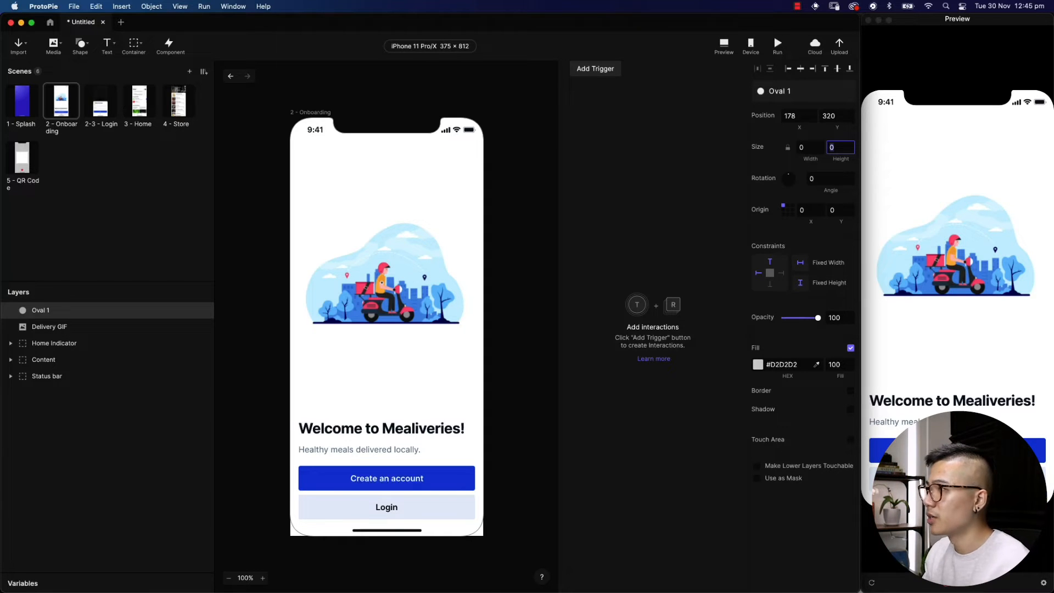
left_click(788, 211)
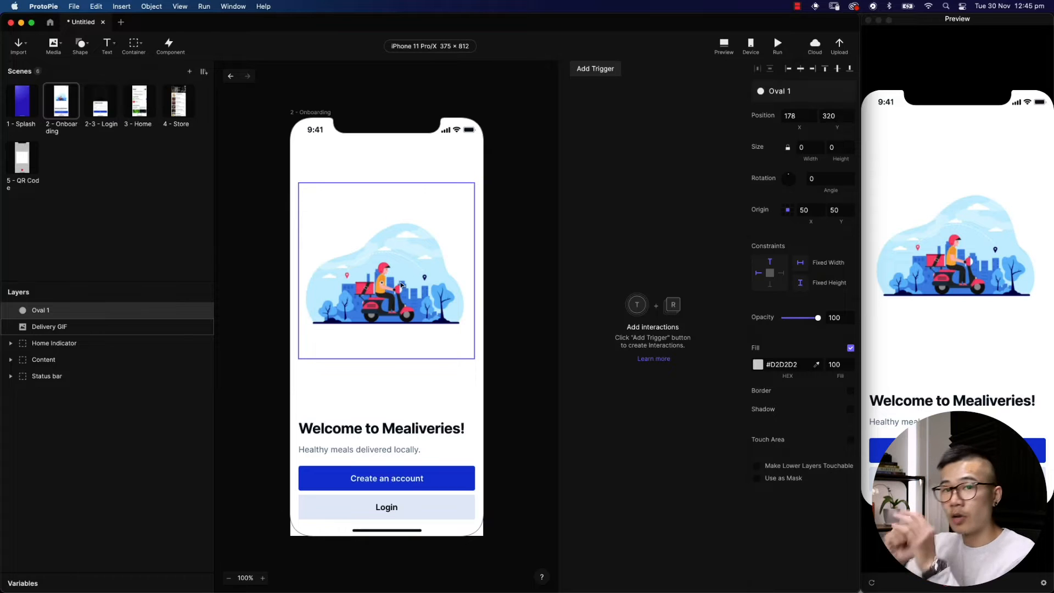
Fill the oval white, place it below Delivery GIF in Layers, and use it as a mask
left_click(757, 364)
left_click_drag(663, 305, 565, 236)
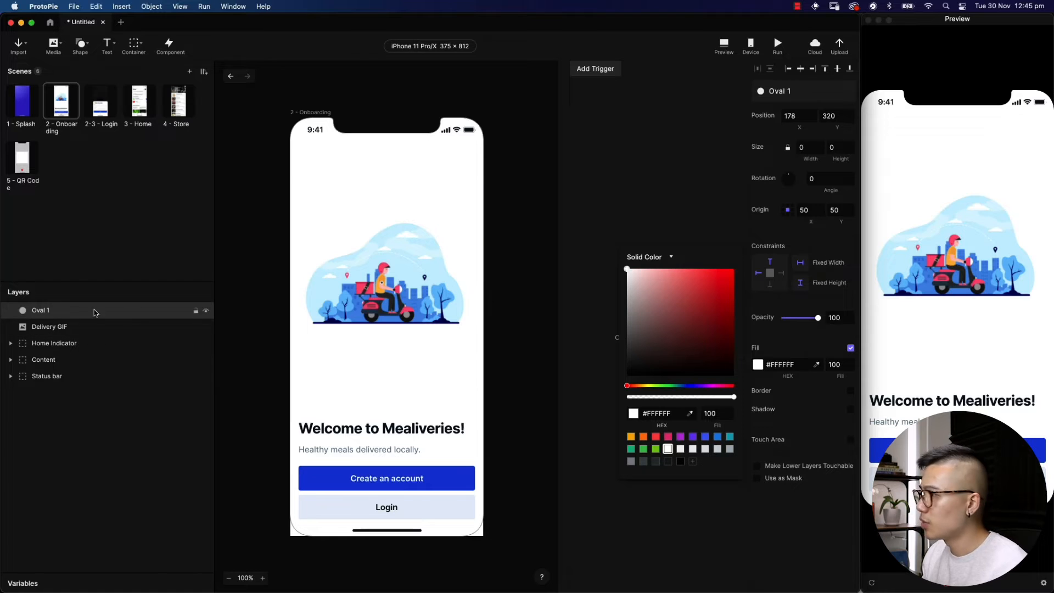
left_click(142, 316)
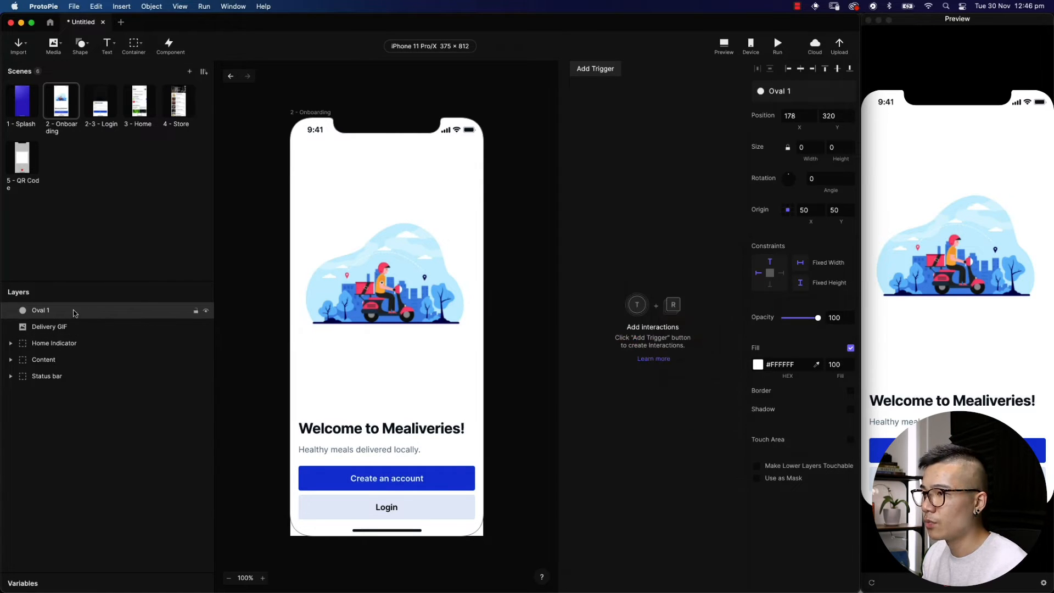
left_click_drag(57, 311, 58, 332)
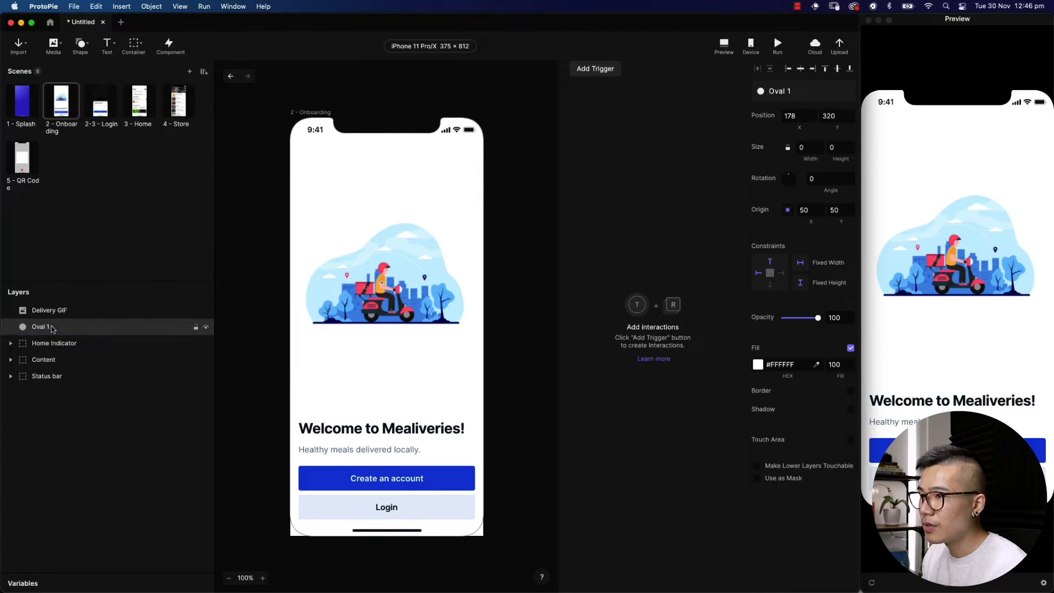
right_click(46, 328)
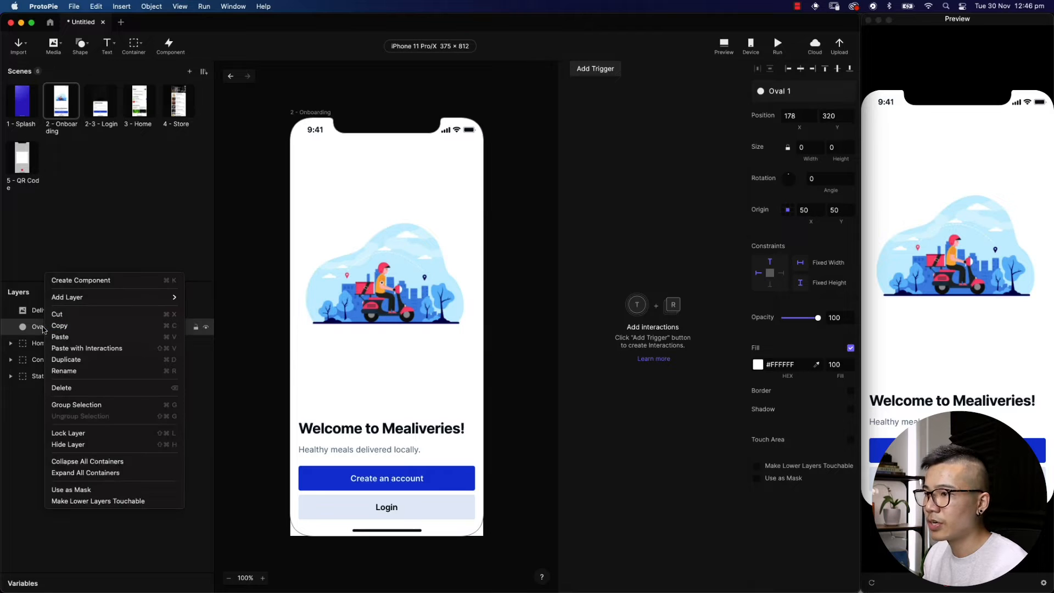
left_click(114, 490)
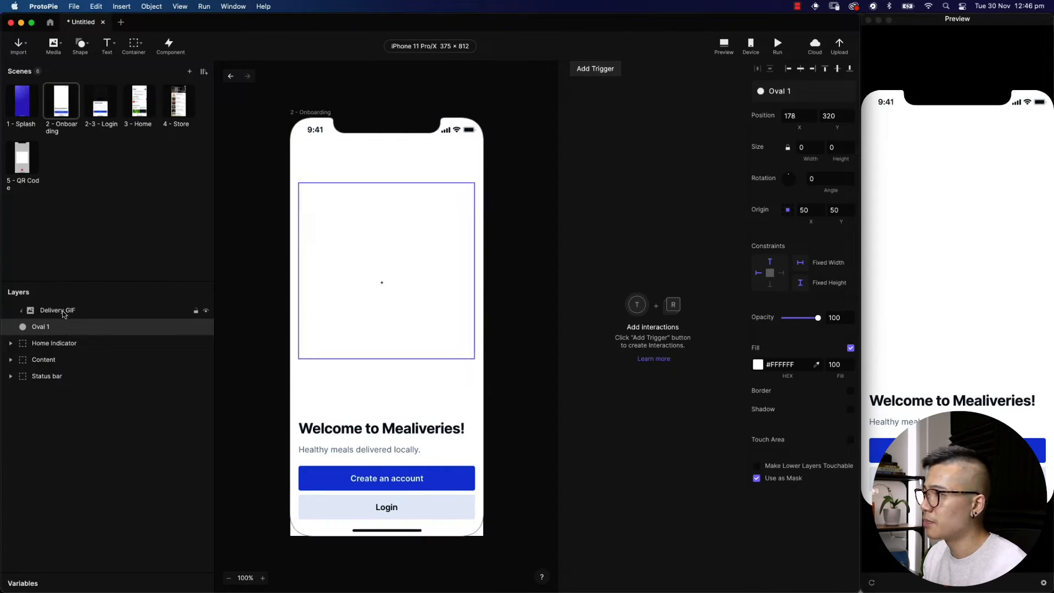
Check the mask at 100 × 100, then return it to 0 × 0 and select it with Delivery GIF
left_click(810, 147)
type("100")
key("Tab")
type("100")
key("Tab")
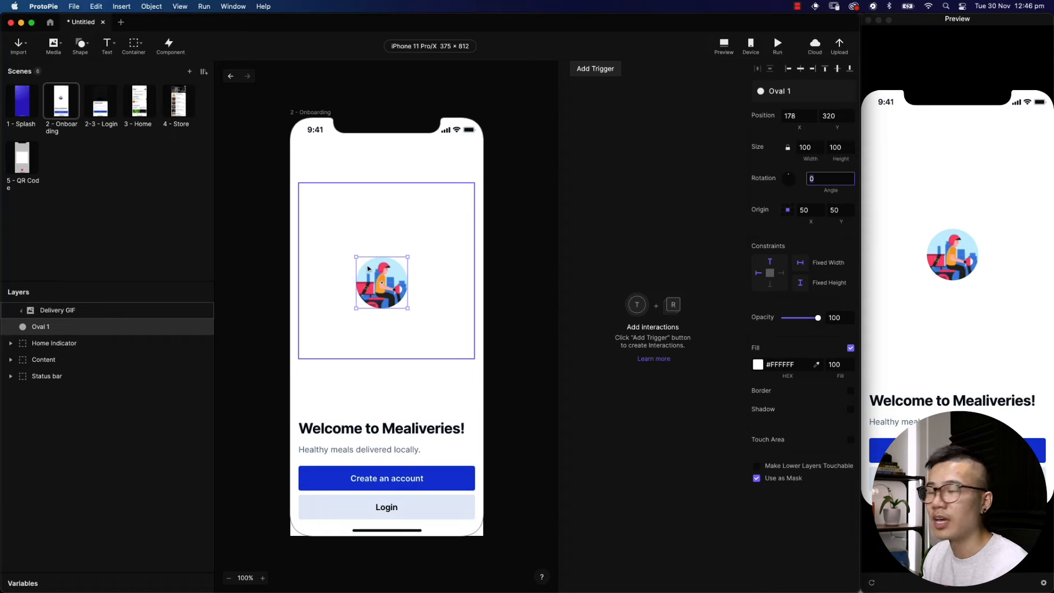
left_click(805, 147)
type("0")
key("Tab")
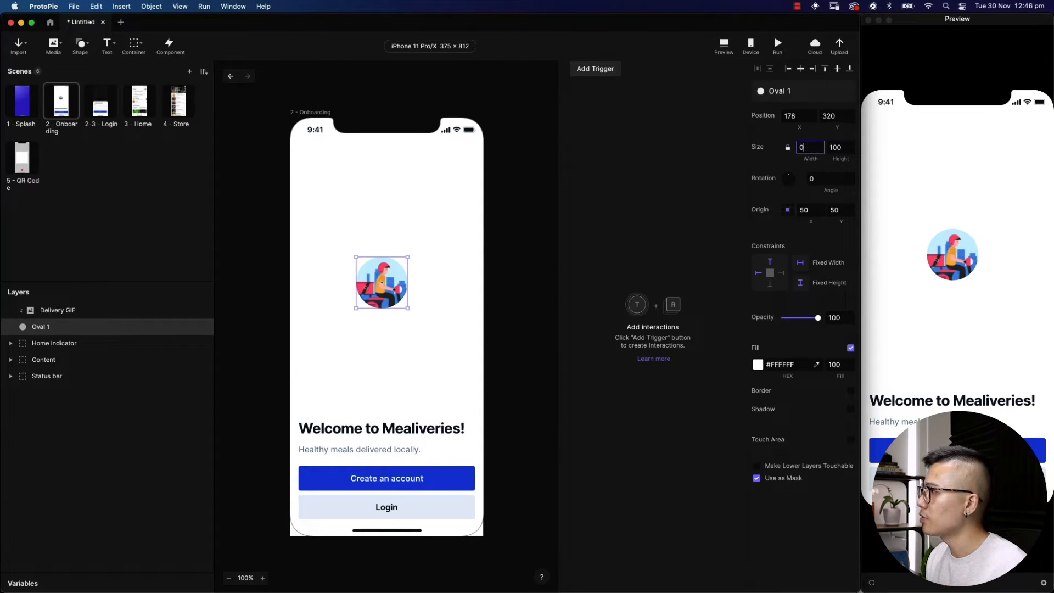
type("0")
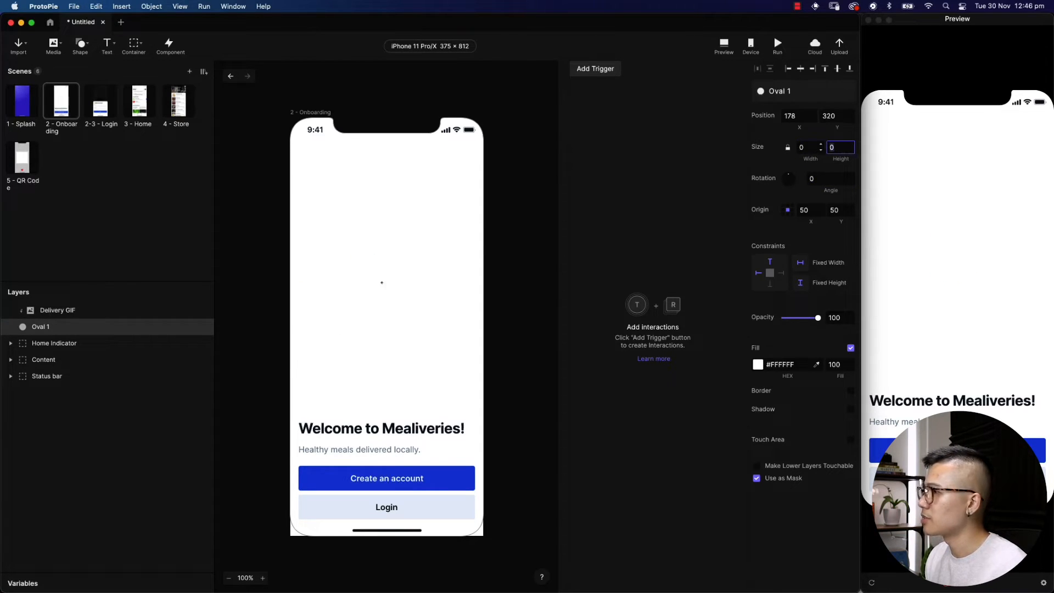
left_click(90, 311, "shift")
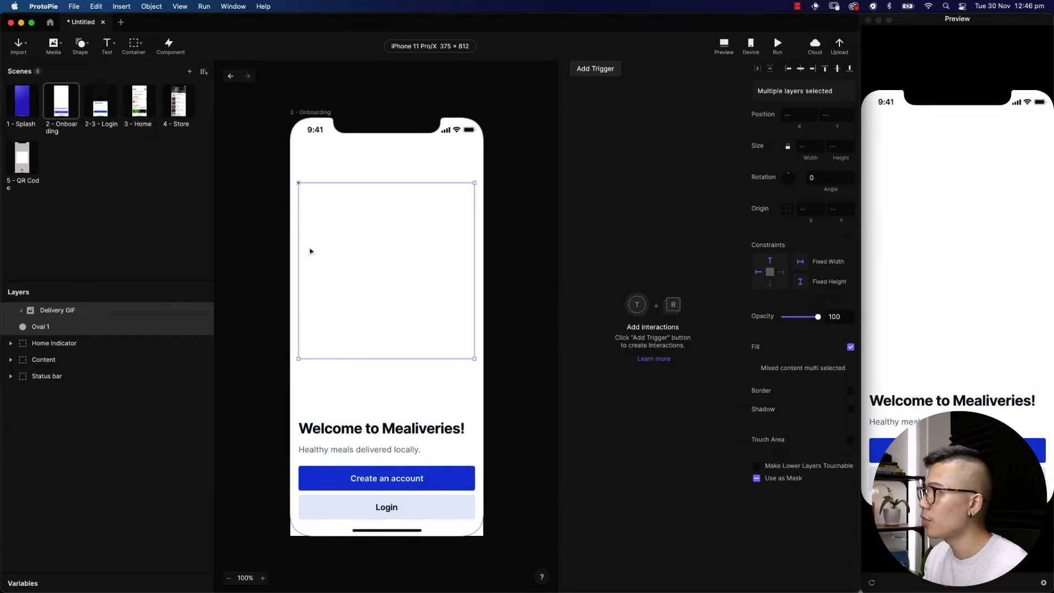
Add +40 to Delivery GIF's Position Y, moving it from 126 to 166
left_click(802, 73)
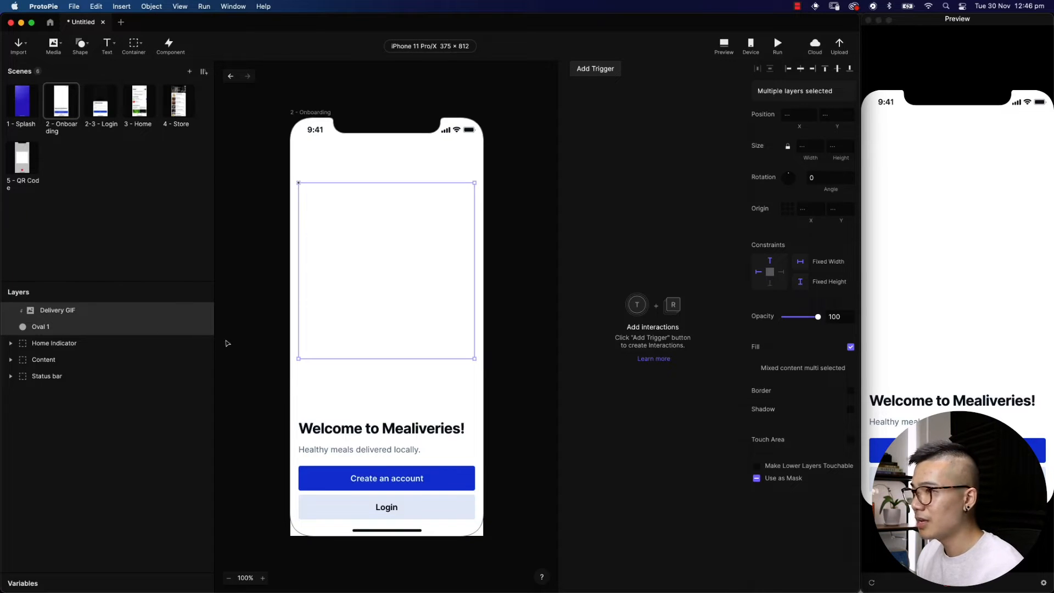
left_click(123, 313)
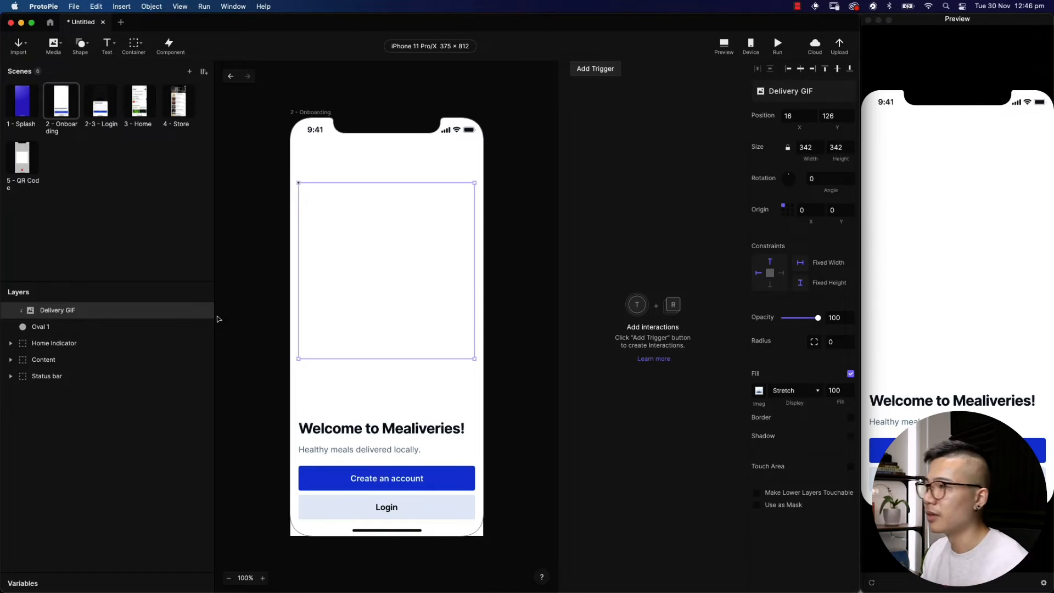
left_click(835, 117)
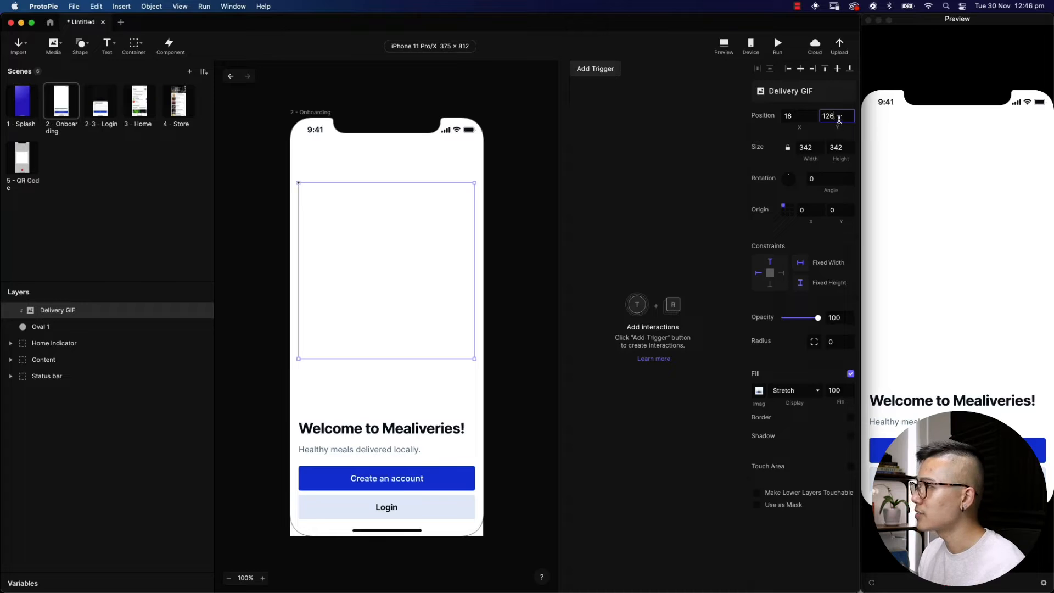
key("alt")
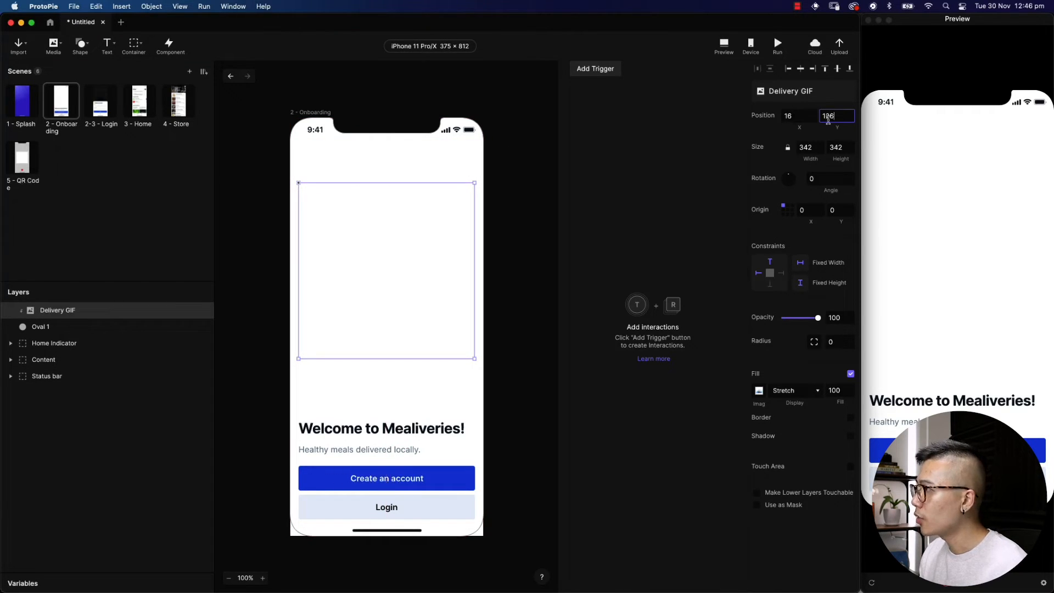
type("+40")
key("Return")
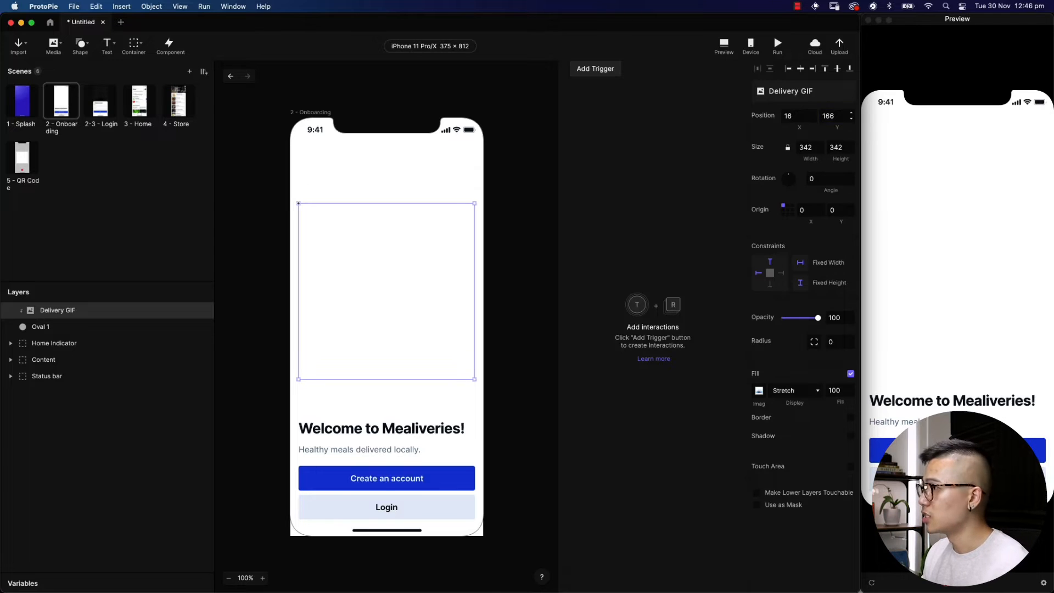
key("alt")
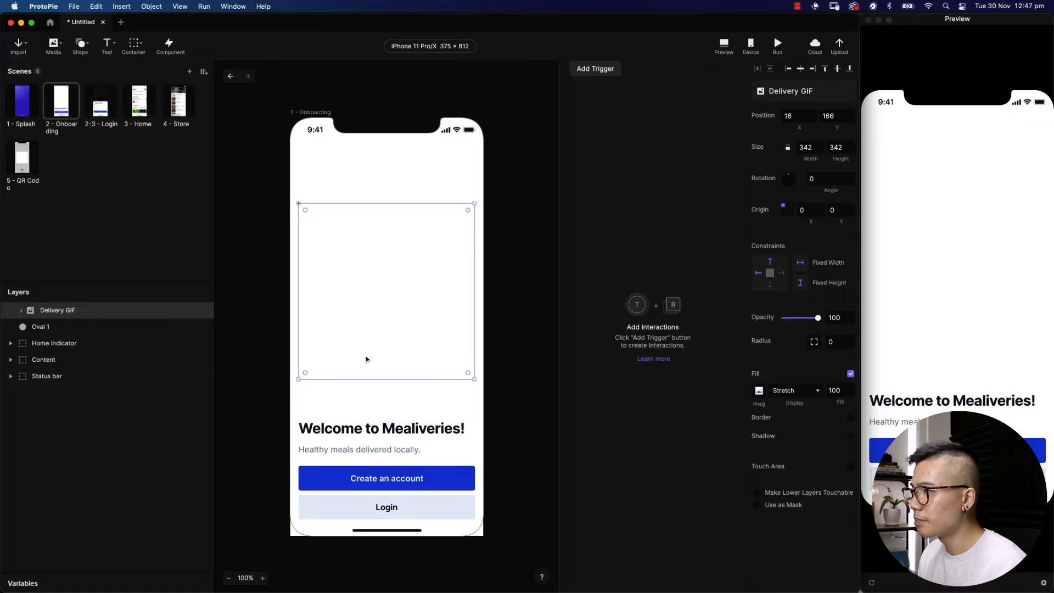
Lower the Welcome to Mealiveries! heading 40 px to Y 40 and set its opacity to 0
left_click(381, 433)
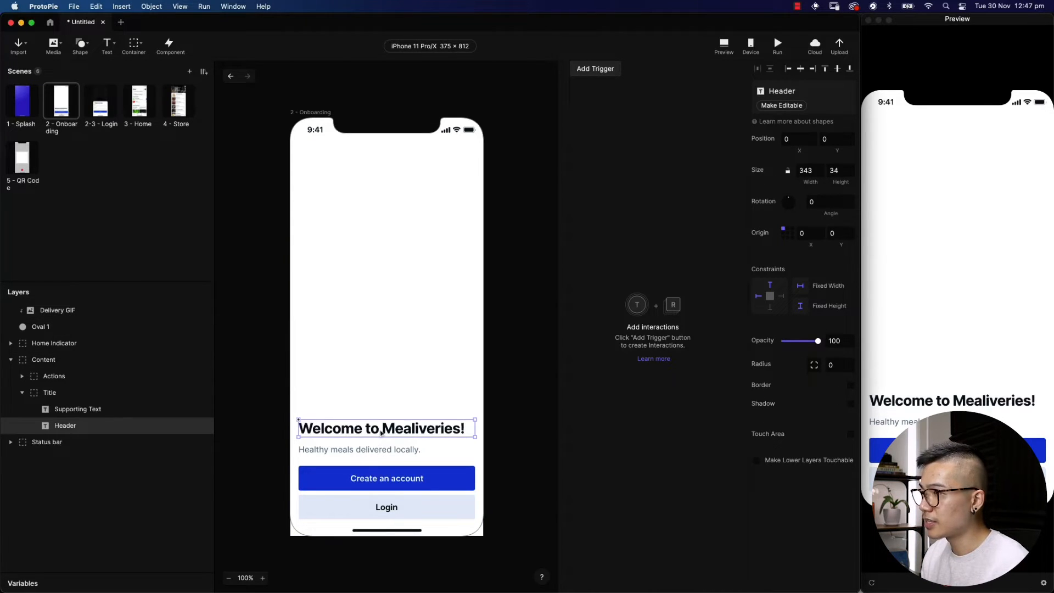
left_click(838, 139)
key("Return")
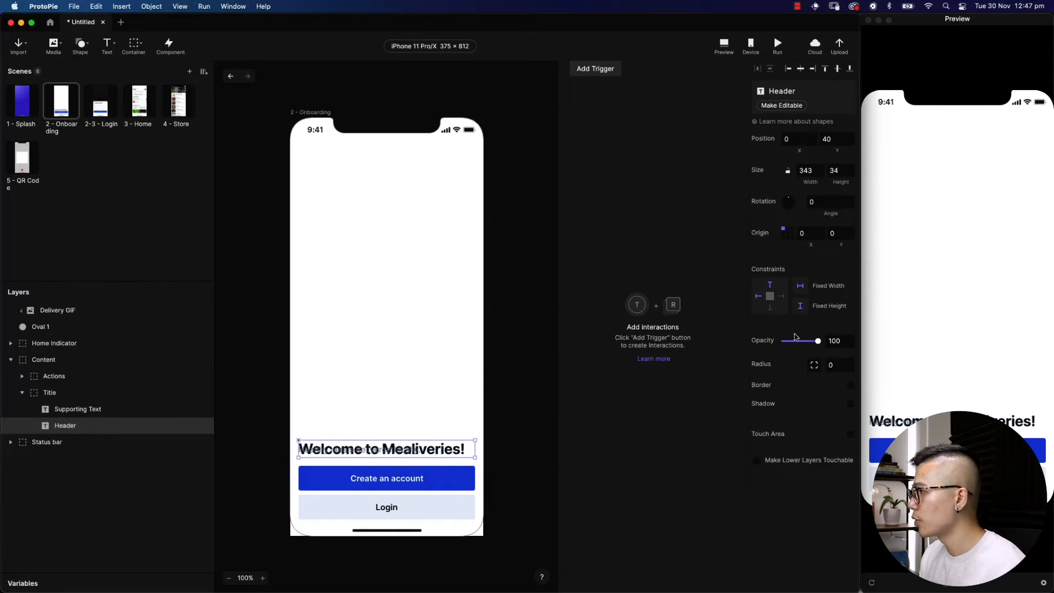
left_click_drag(817, 343, 764, 345)
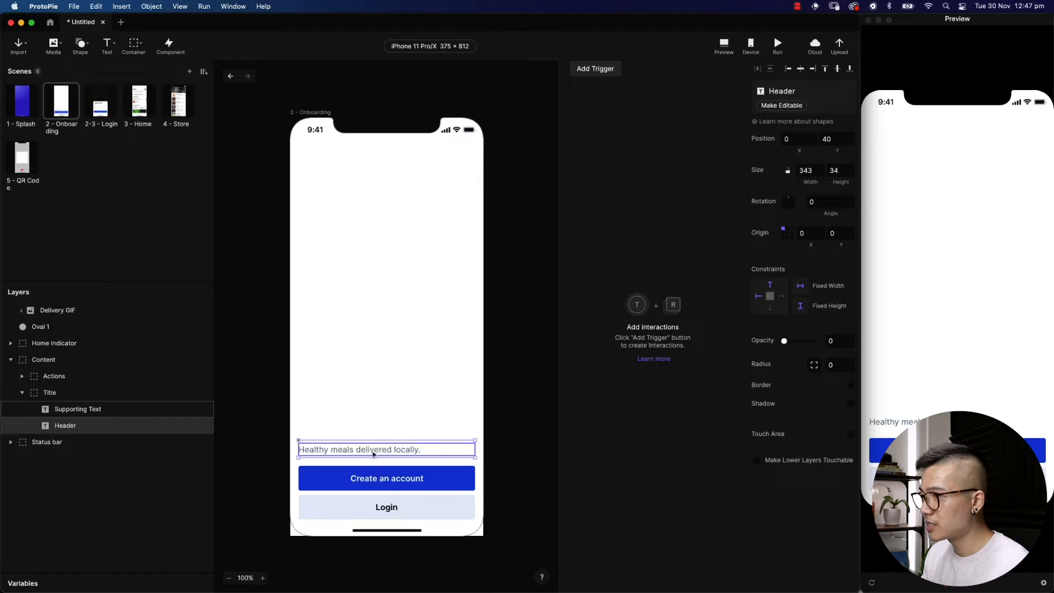
left_click(837, 140)
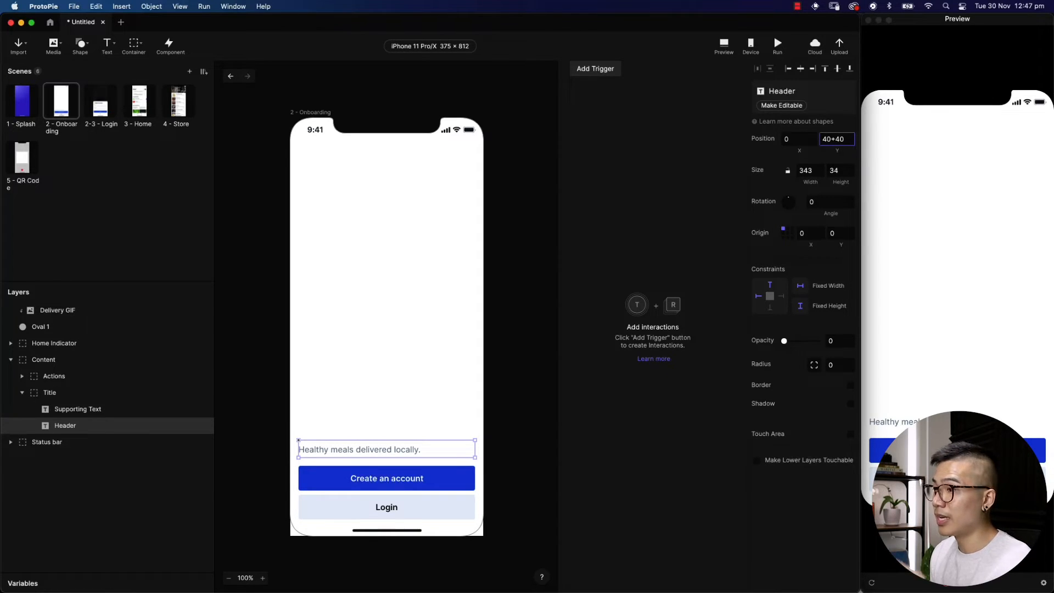
key("Return")
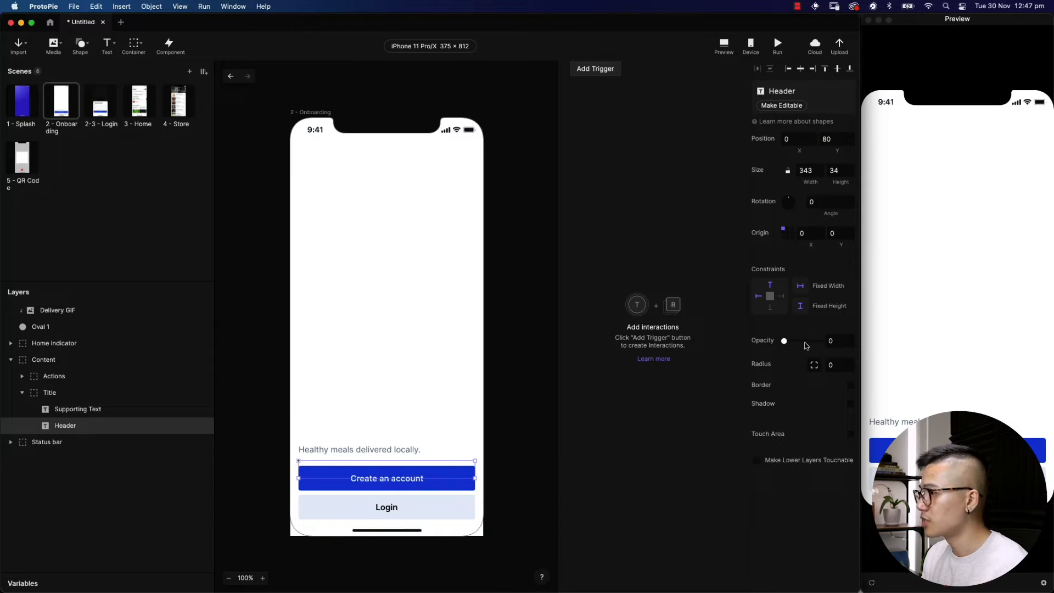
key("super+z")
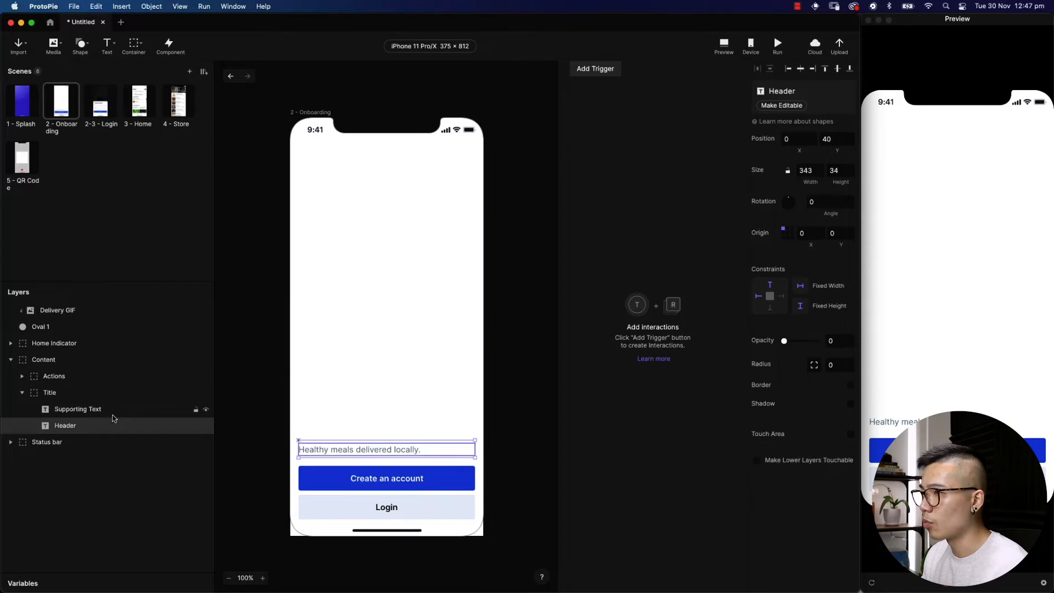
Lower the Healthy meals supporting text from Y 46 to 86 and set its opacity to 0
left_click(79, 412)
left_click(834, 139)
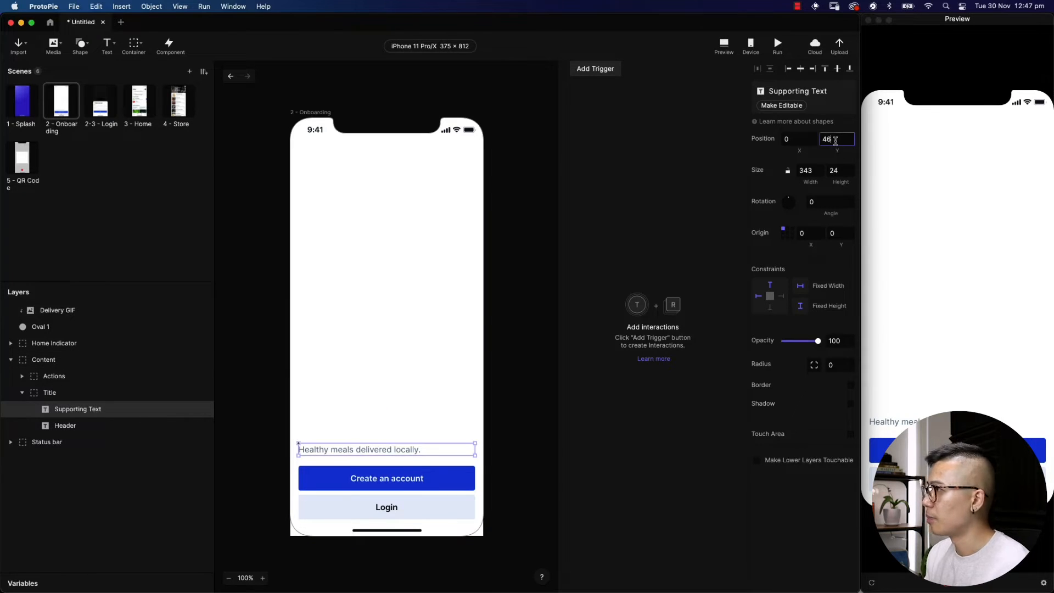
key("Return")
left_click_drag(818, 340, 705, 350)
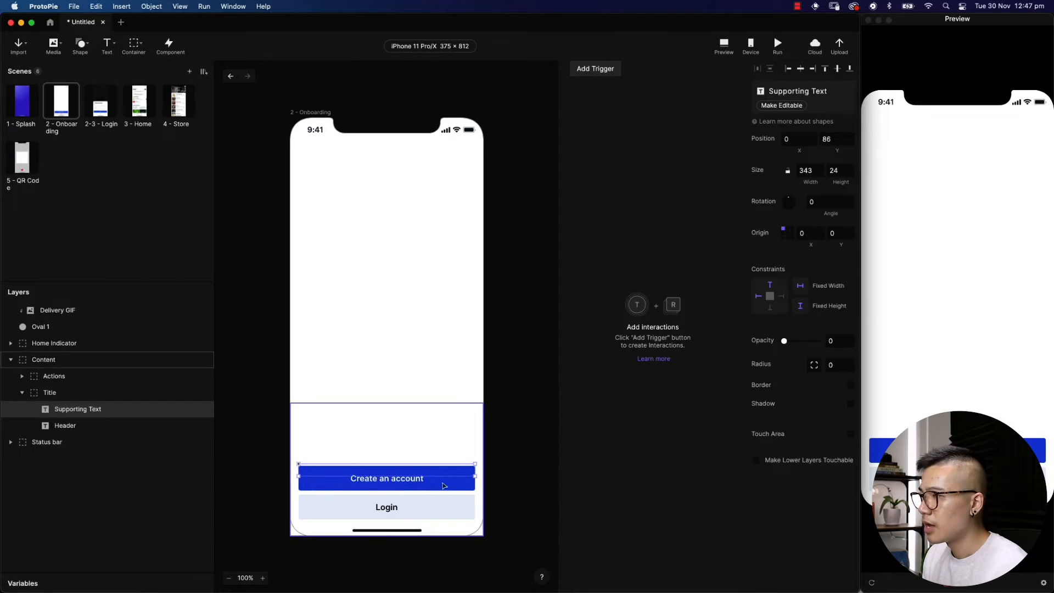
left_click(22, 377)
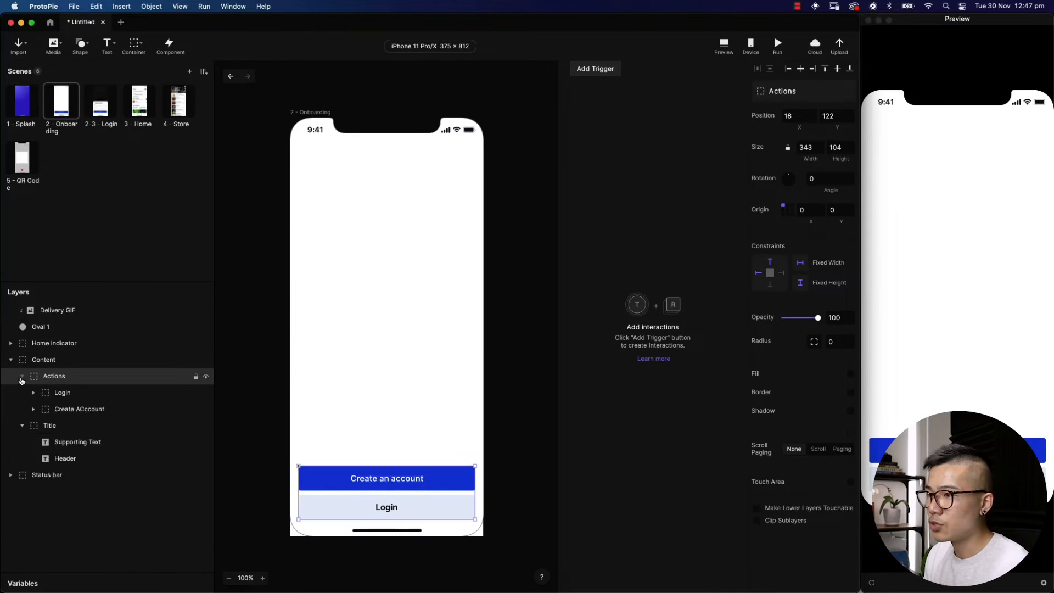
Add +40 to the Create an account button's Y position and set its opacity to 0
left_click(72, 410)
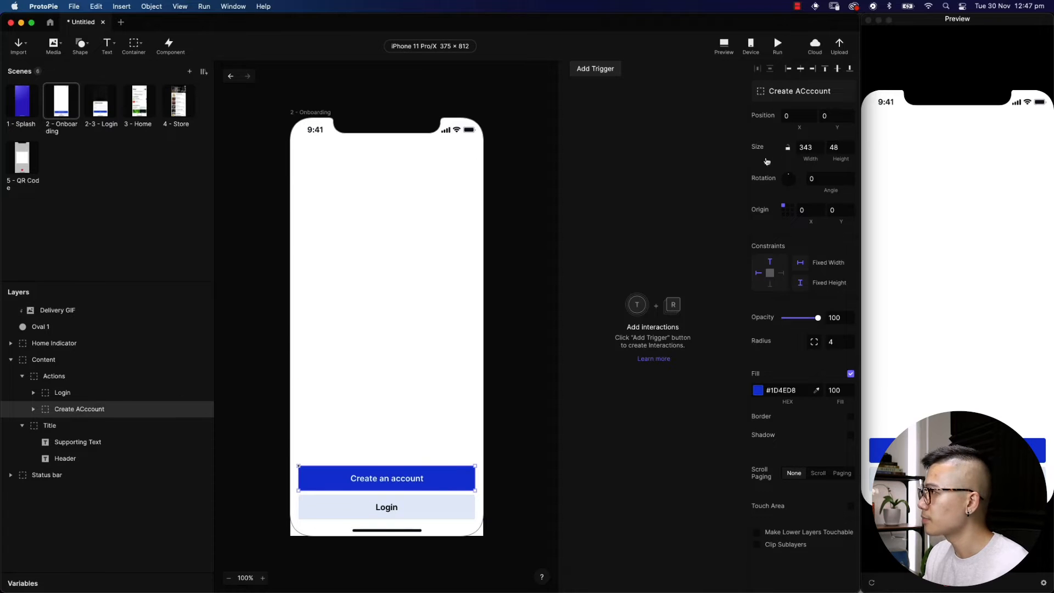
left_click(839, 121)
type("+40")
key("Return")
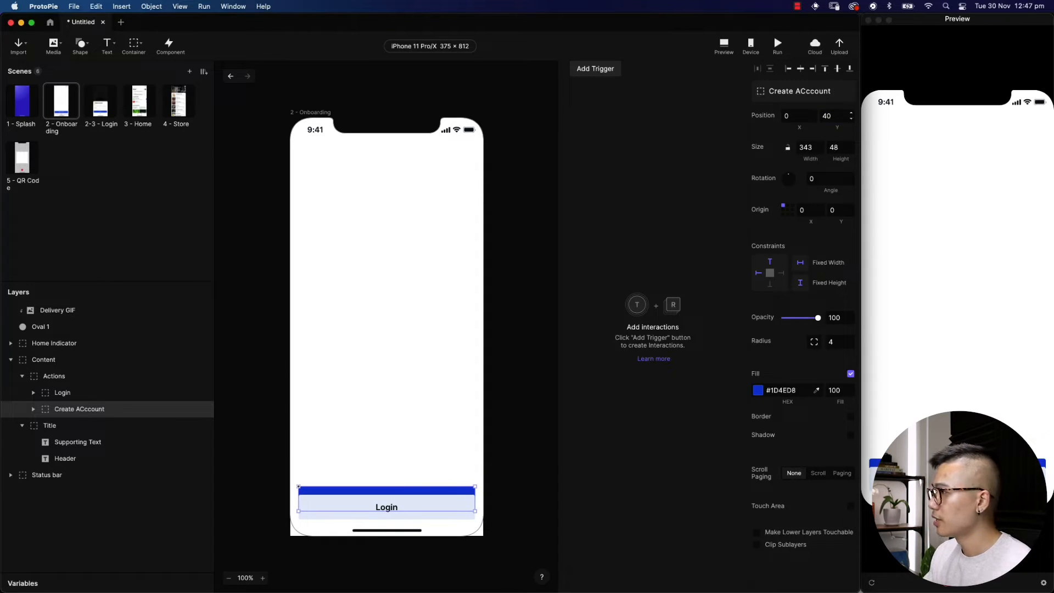
left_click_drag(797, 320, 741, 325)
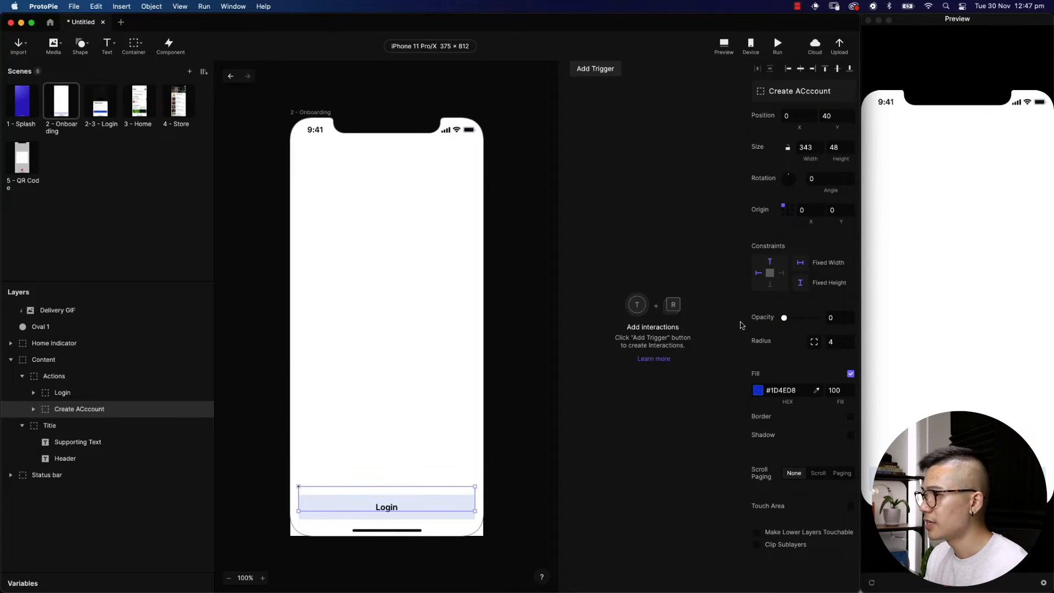
Add +40 to the Login button's Y position, to Y 96, and set its opacity to 0
left_click(96, 393)
left_click(835, 116)
type("+")
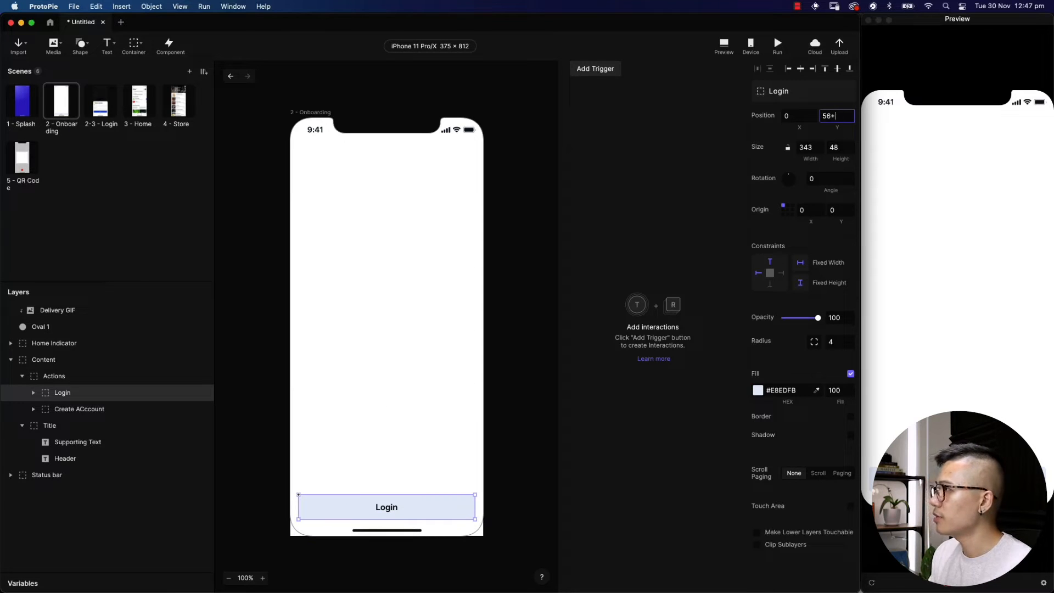
type("40")
key("Return")
left_click_drag(818, 319, 763, 324)
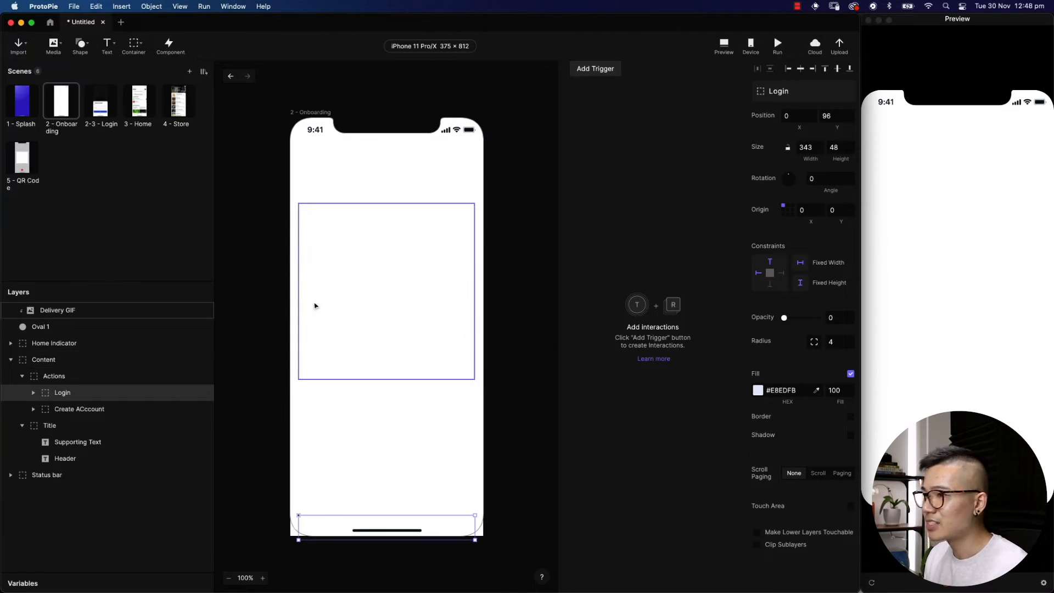
Add a Start trigger to the Onboarding scene with a Move response
left_click(577, 196)
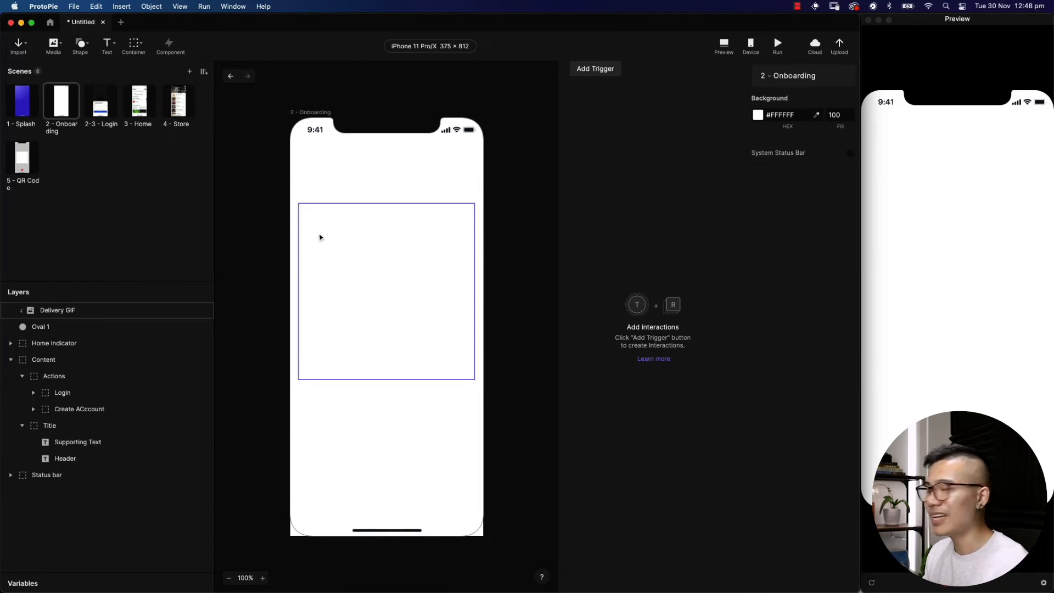
left_click(593, 70)
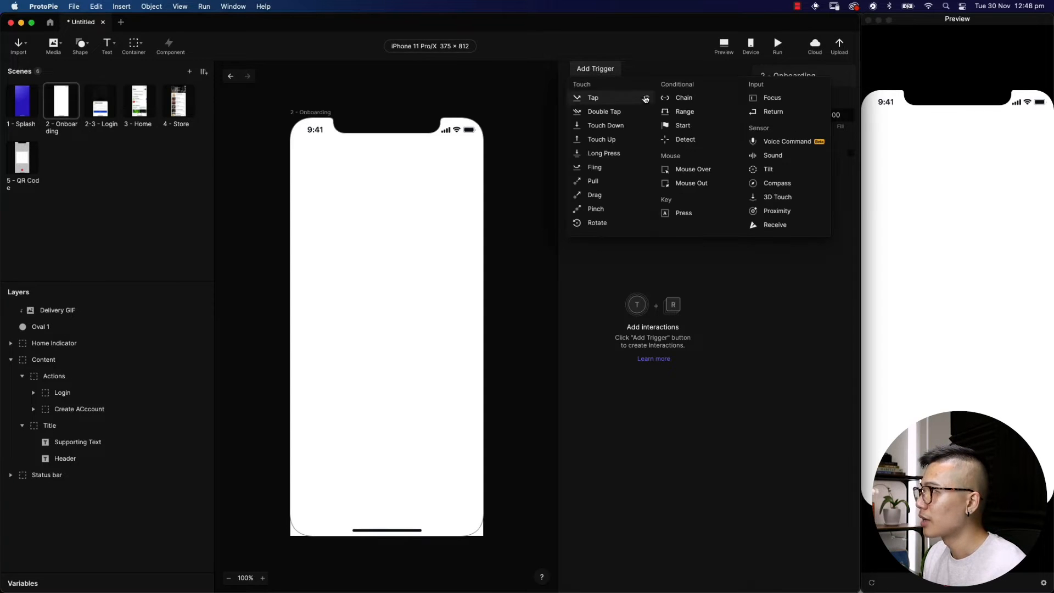
left_click(701, 128)
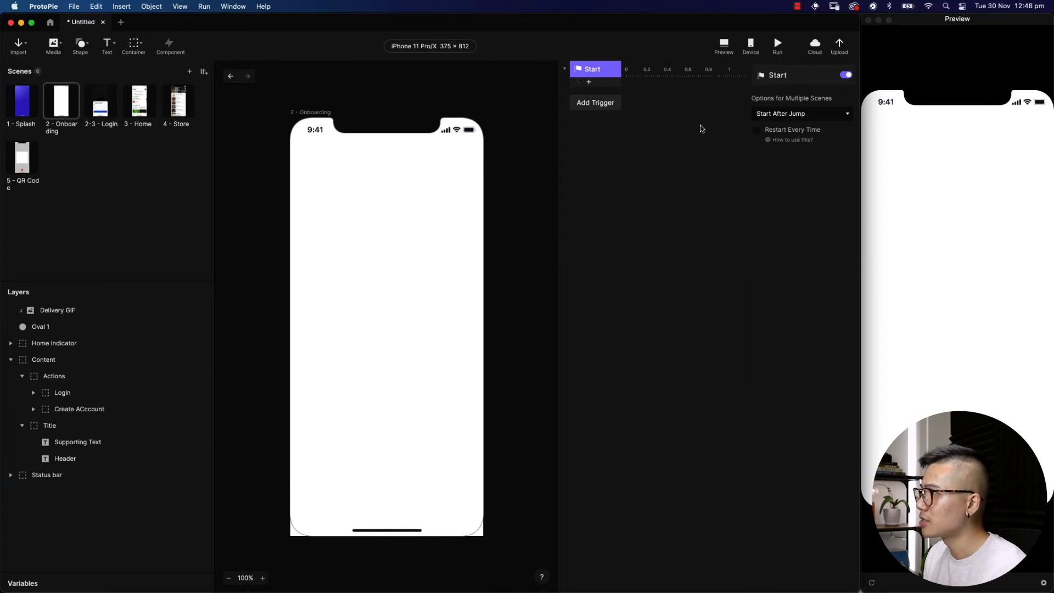
left_click(589, 82)
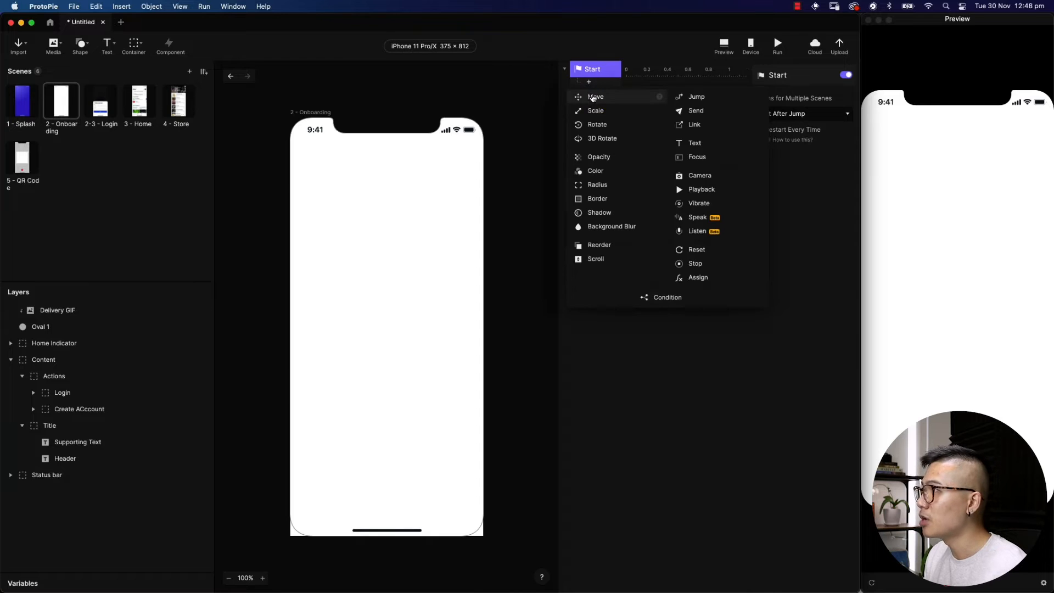
left_click(593, 97)
Make the Move raise Delivery GIF 40 px to Y 126, Ease Out over 0.4 s
left_click(791, 91)
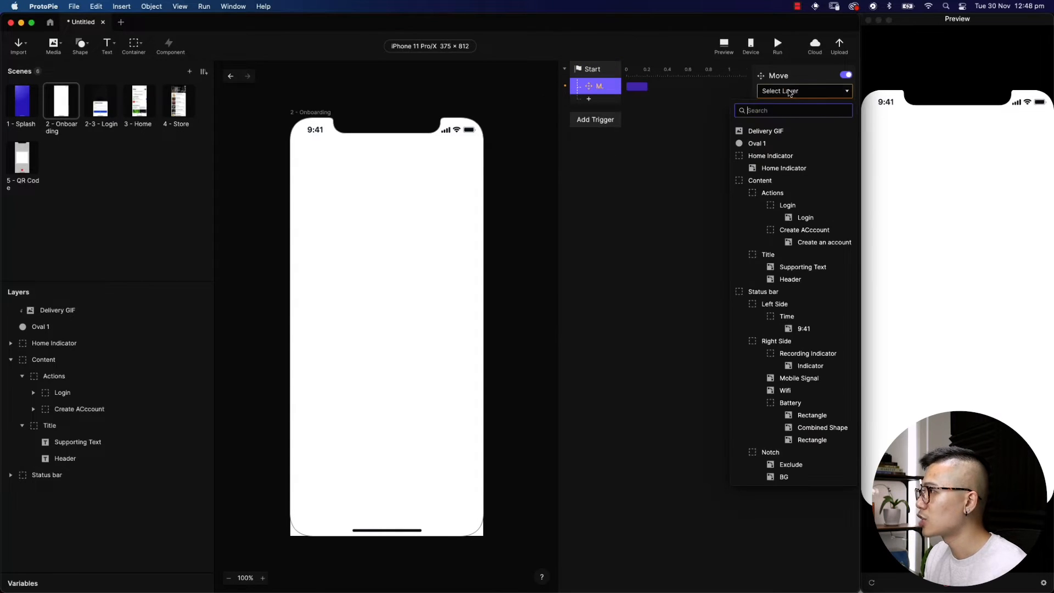
left_click(783, 131)
left_click(829, 138)
type("-40")
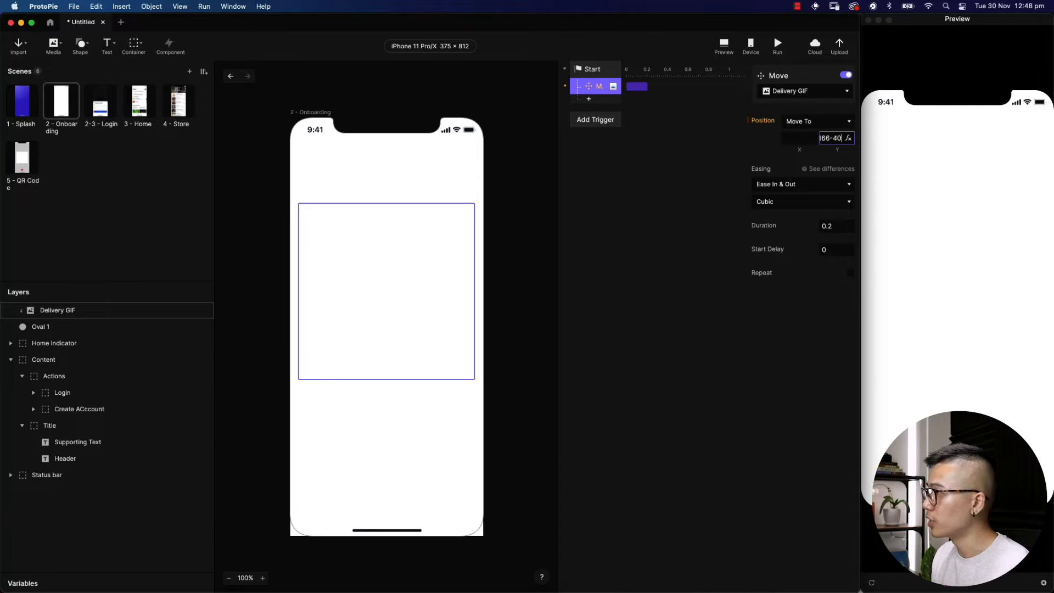
key("Return")
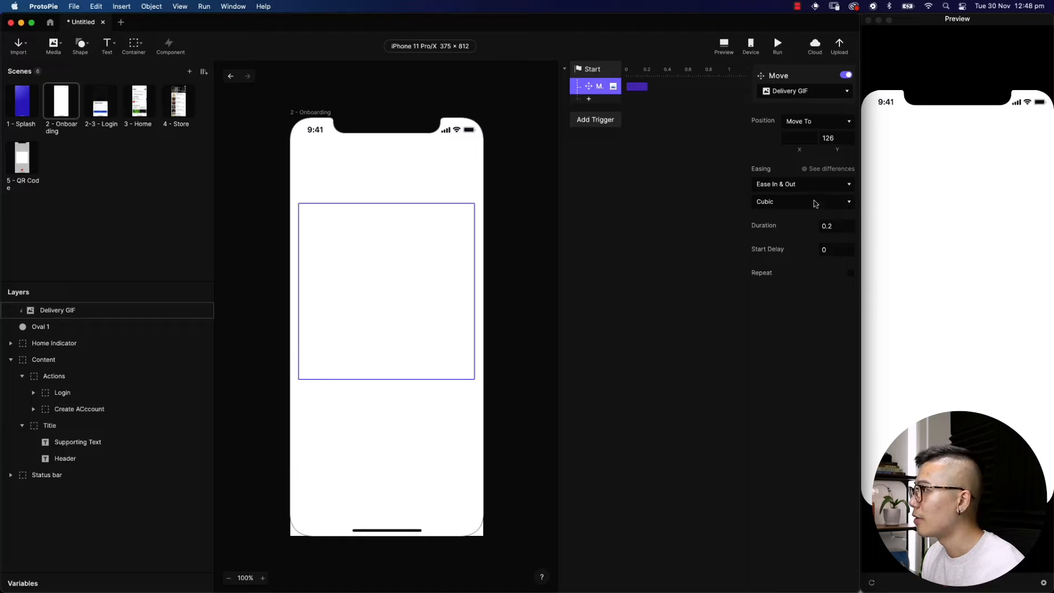
left_click(792, 186)
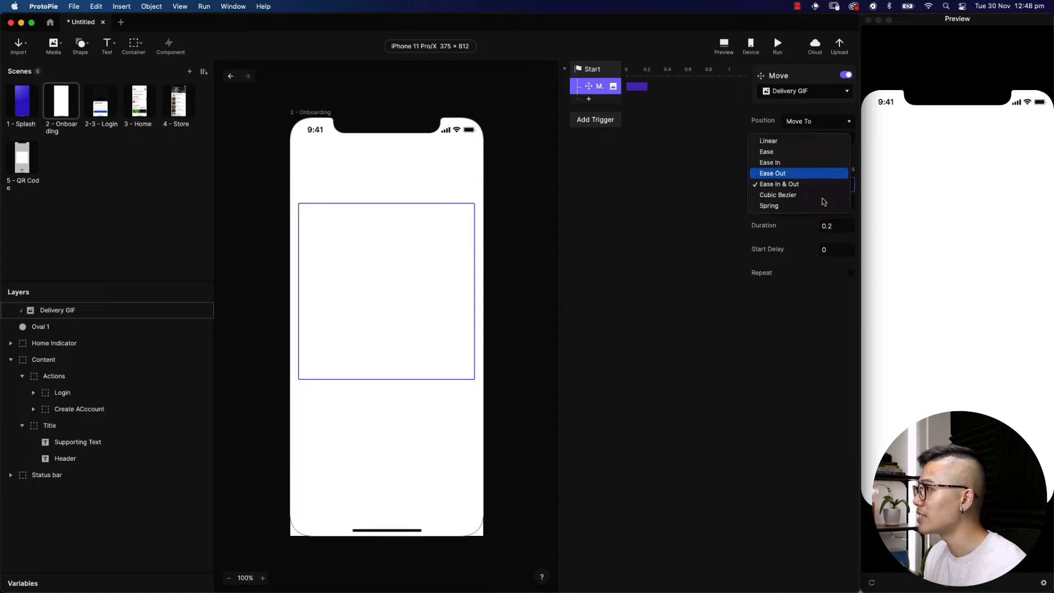
left_click(809, 174)
left_click(836, 226)
key("super+a")
type("0.4")
key("Return")
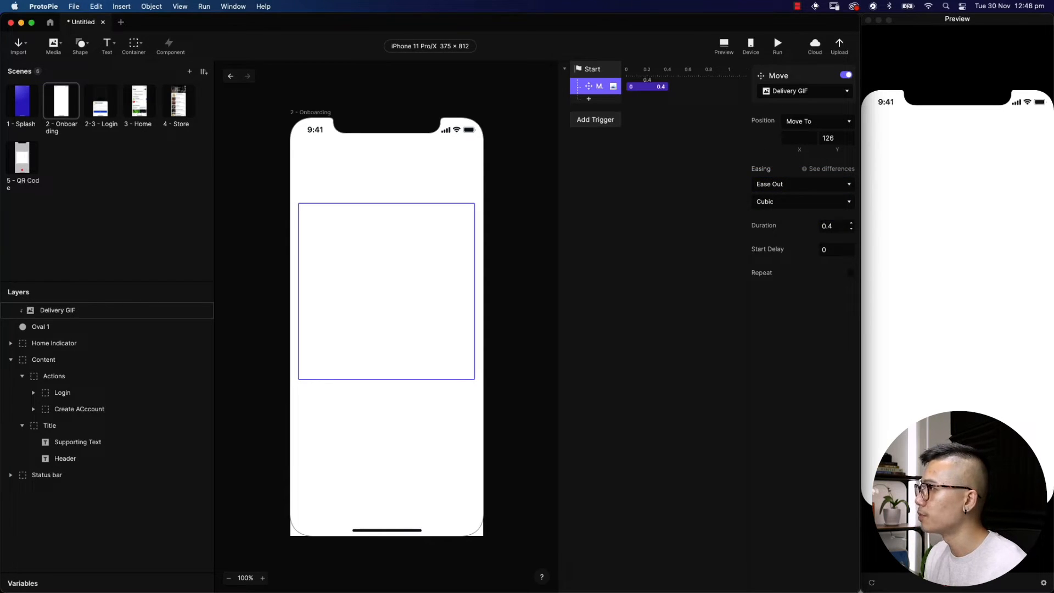
Add an Opacity response fading Delivery GIF to 100, Ease Out over 0.4 s
left_click(588, 99)
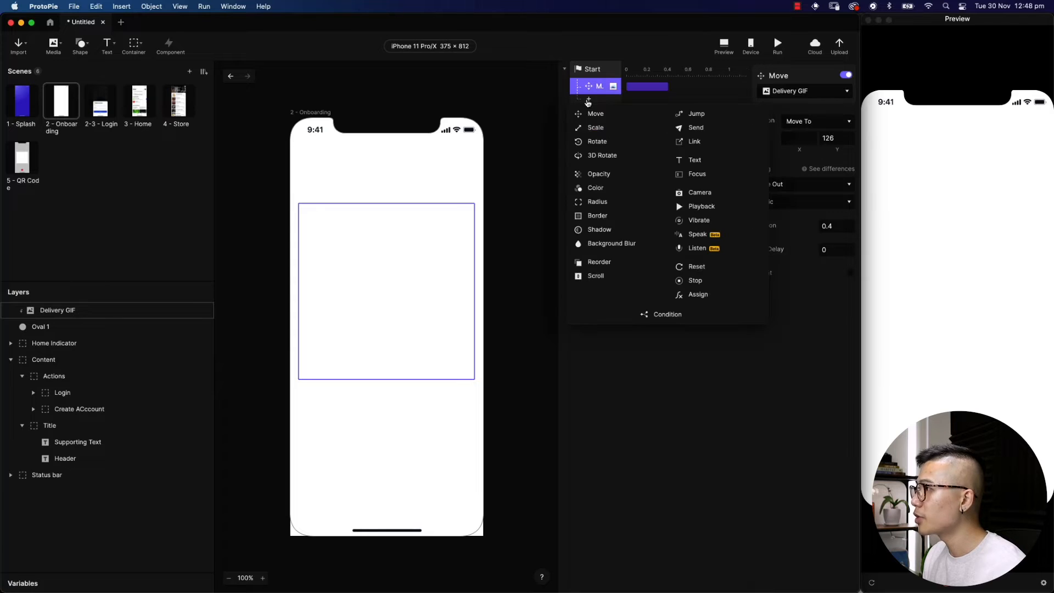
left_click(602, 171)
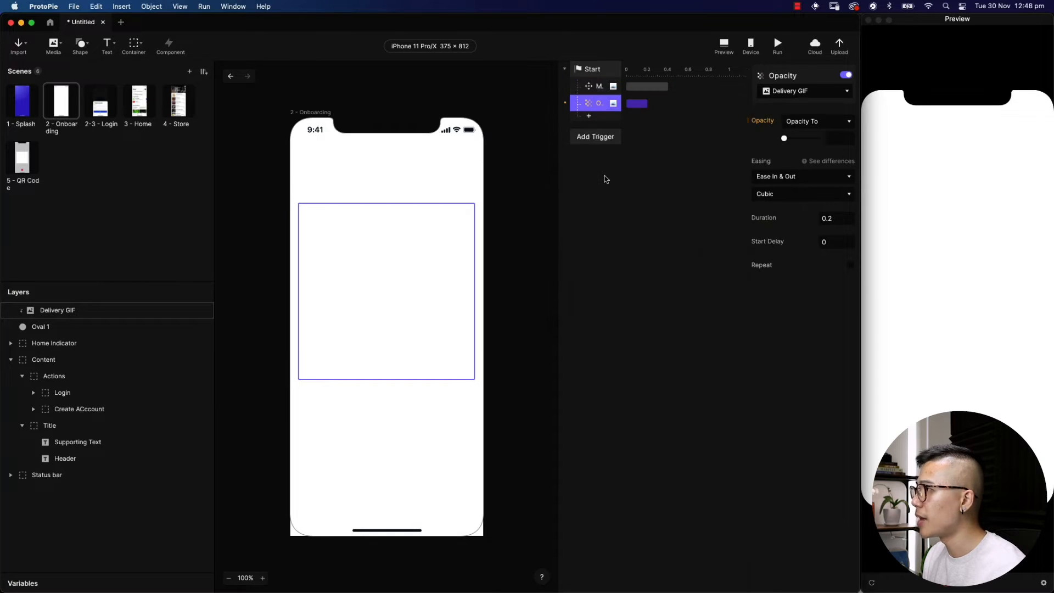
left_click(823, 94)
left_click(803, 132)
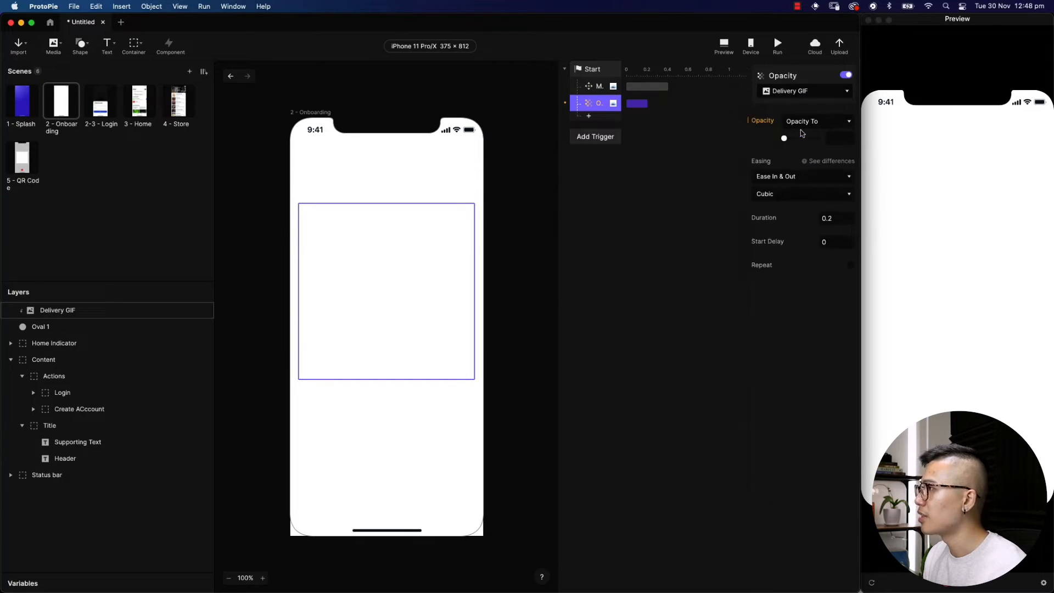
left_click_drag(783, 138, 823, 141)
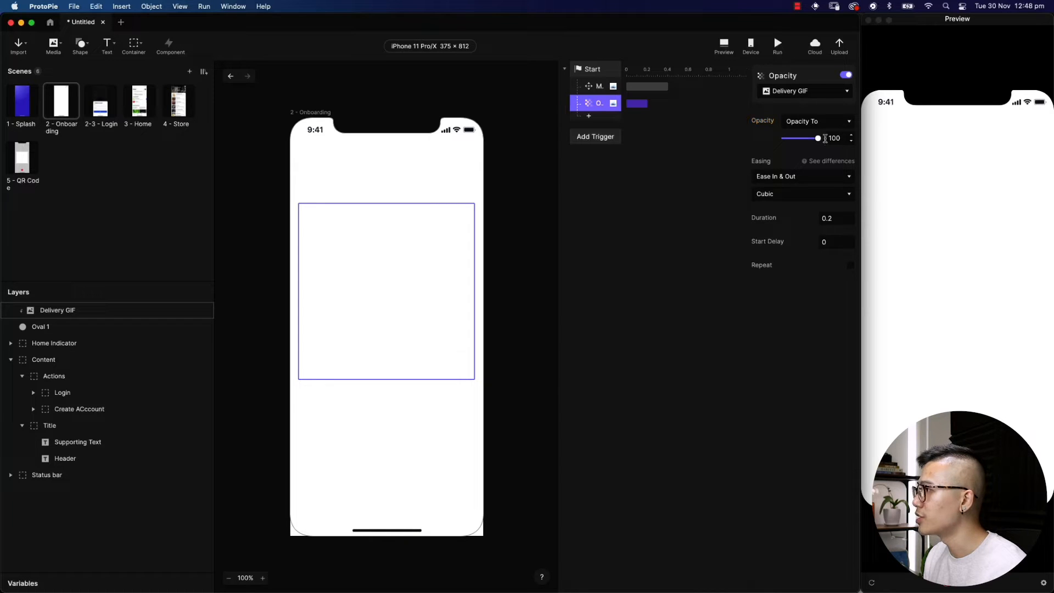
left_click(823, 176)
left_click(825, 167)
left_click(830, 218)
type("0.4")
key("Return")
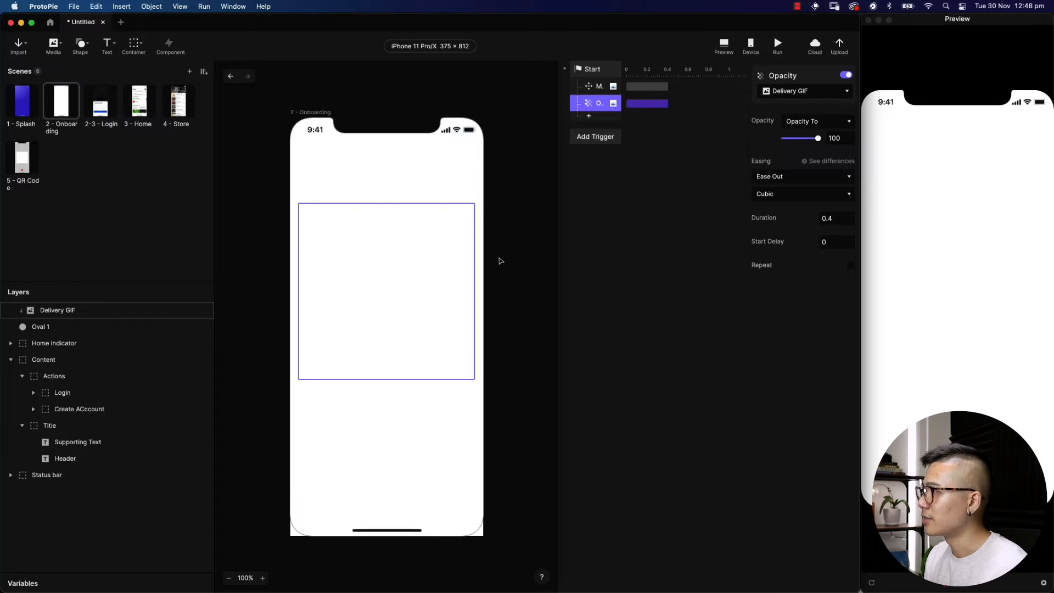
left_click(137, 331)
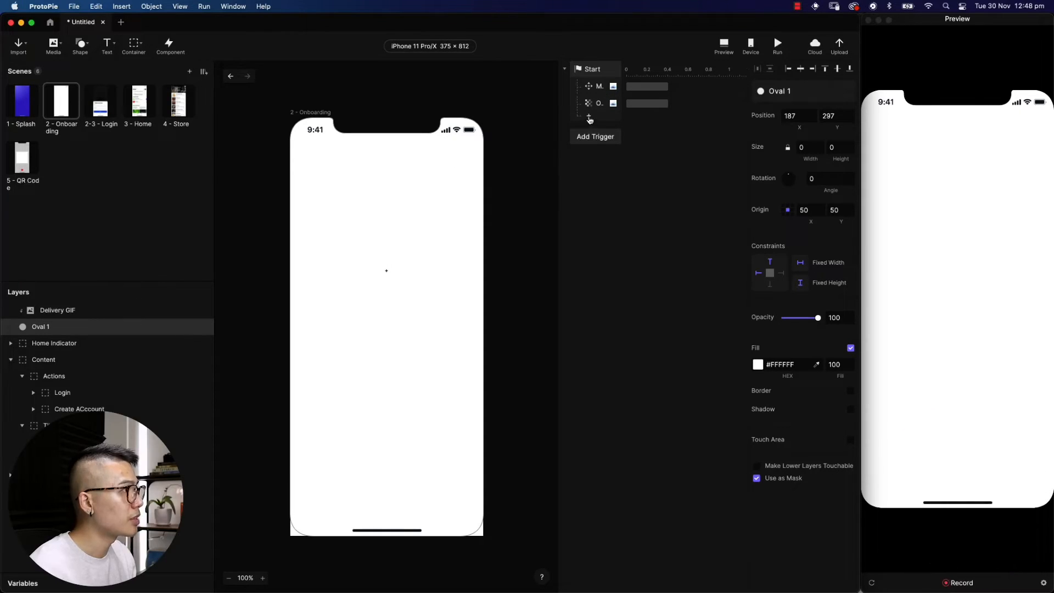
Add a Scale response growing Oval 1 to 400 × 400, Ease Out over 0.4 s
left_click(589, 117)
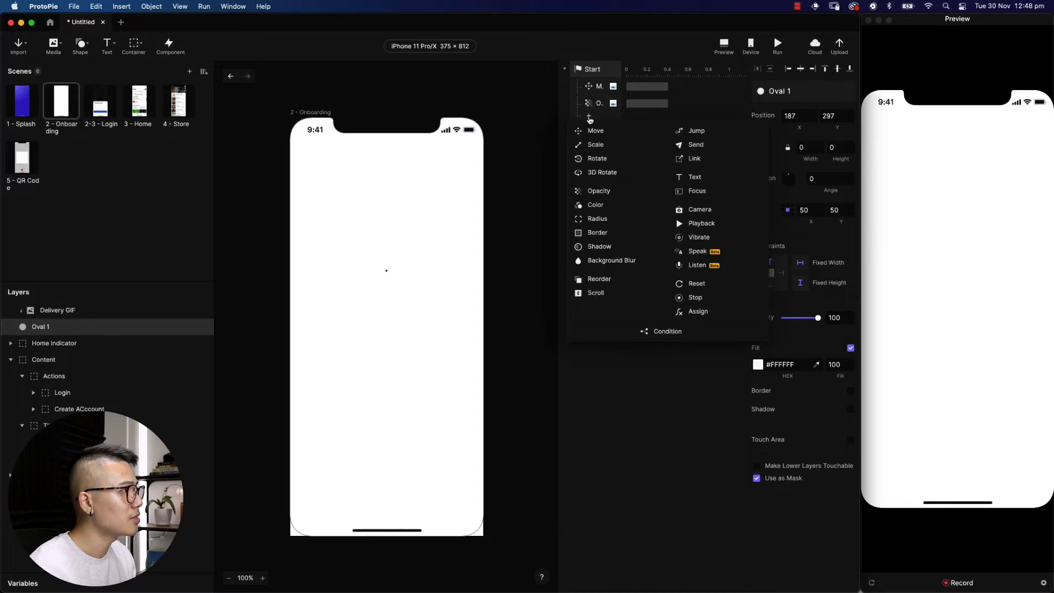
left_click(595, 145)
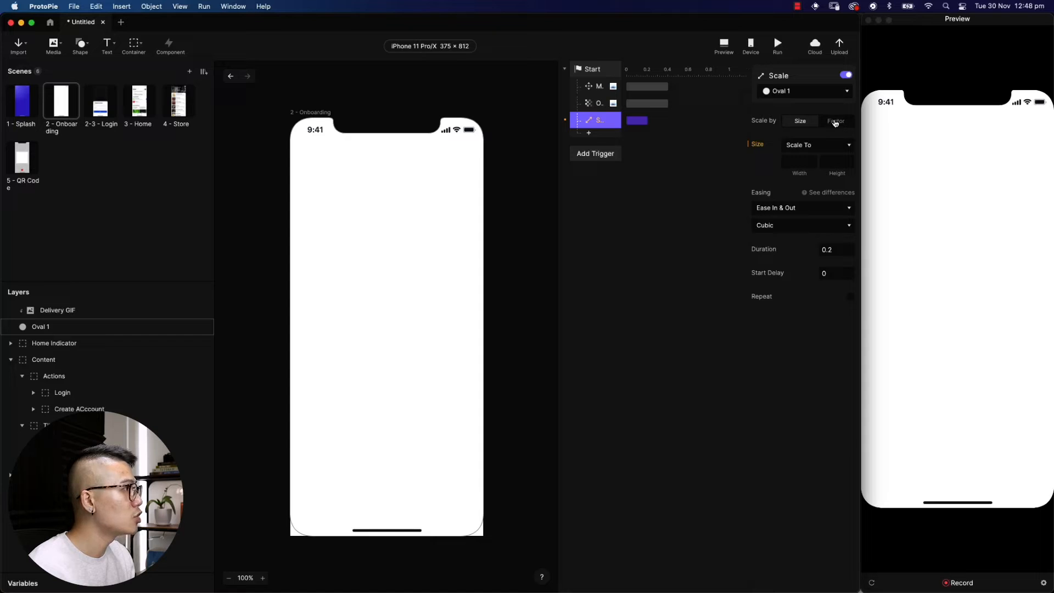
left_click(800, 162)
type("400")
key("Tab")
key("Tab")
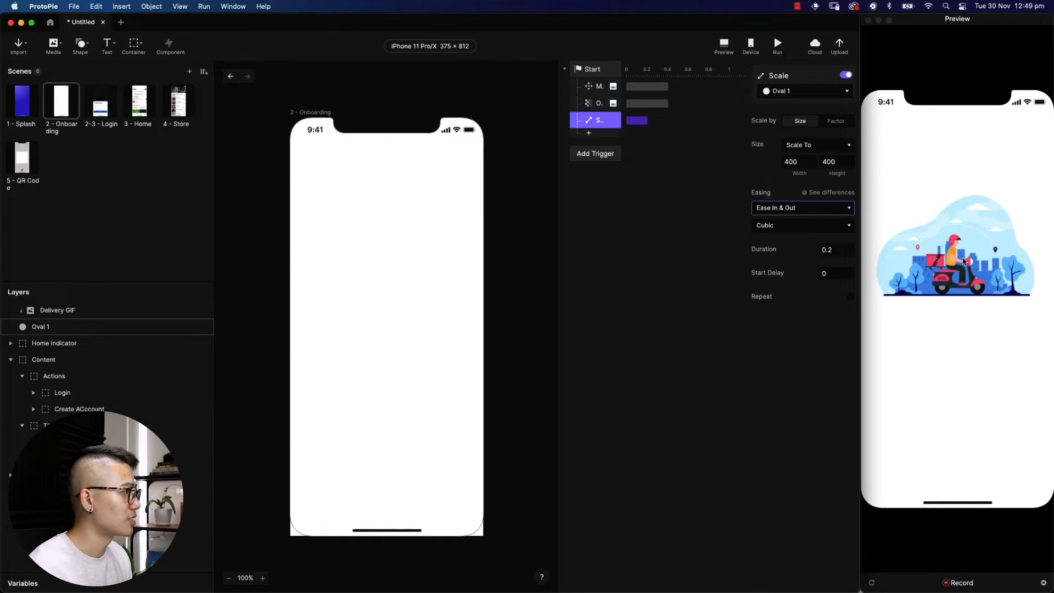
left_click(806, 207)
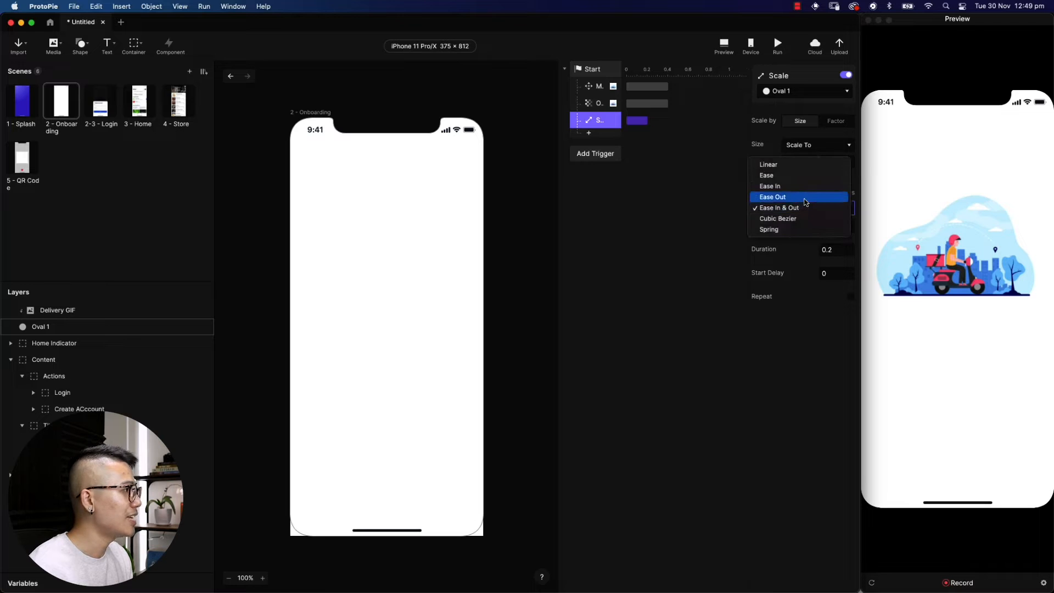
left_click(806, 197)
left_click(829, 250)
type("0")
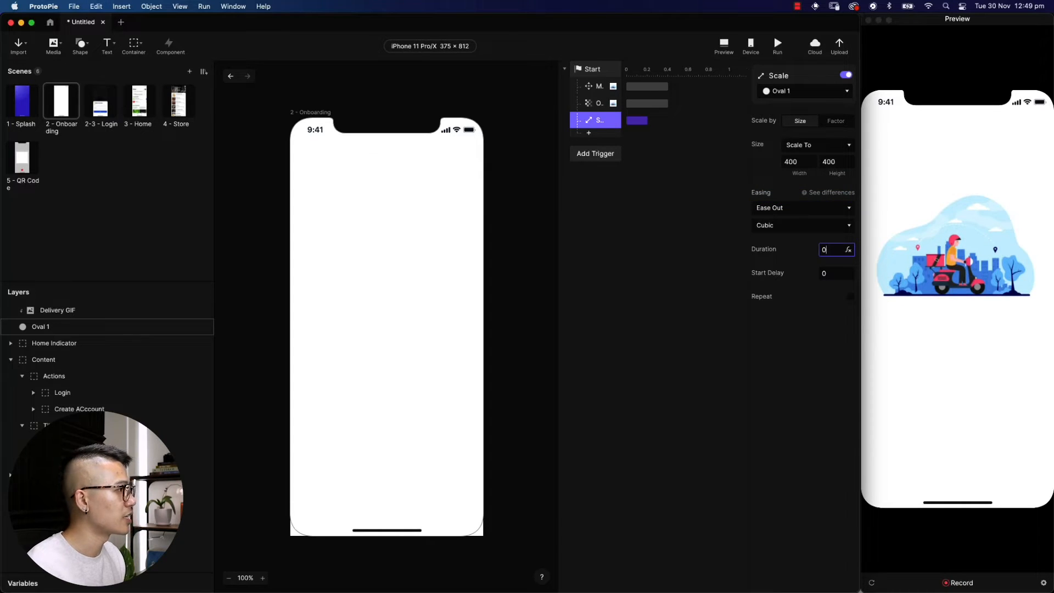
key("Tab")
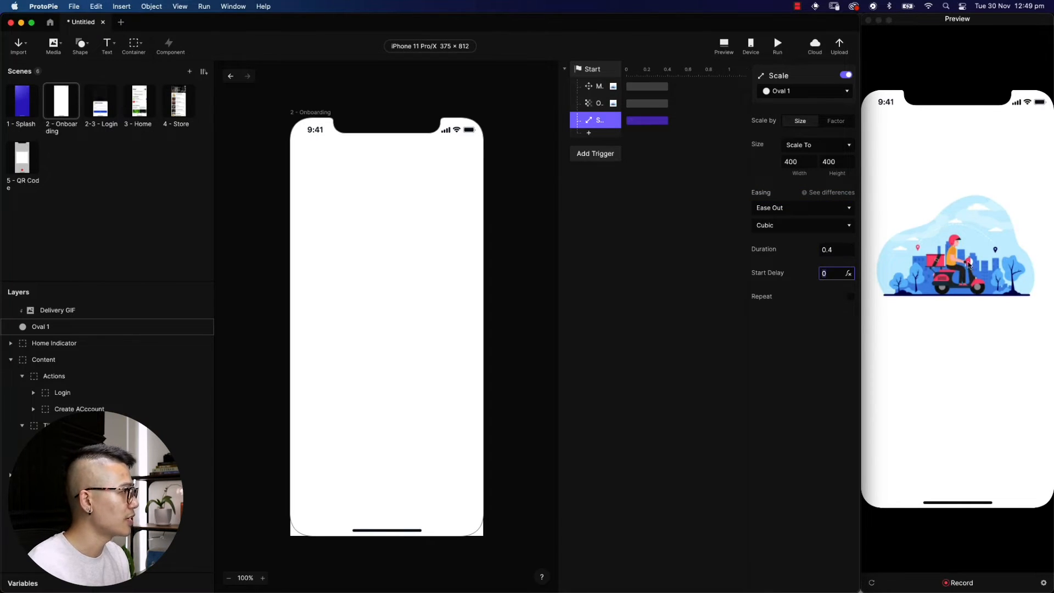
Run the prototype twice to preview the illustration reveal
left_click(777, 45)
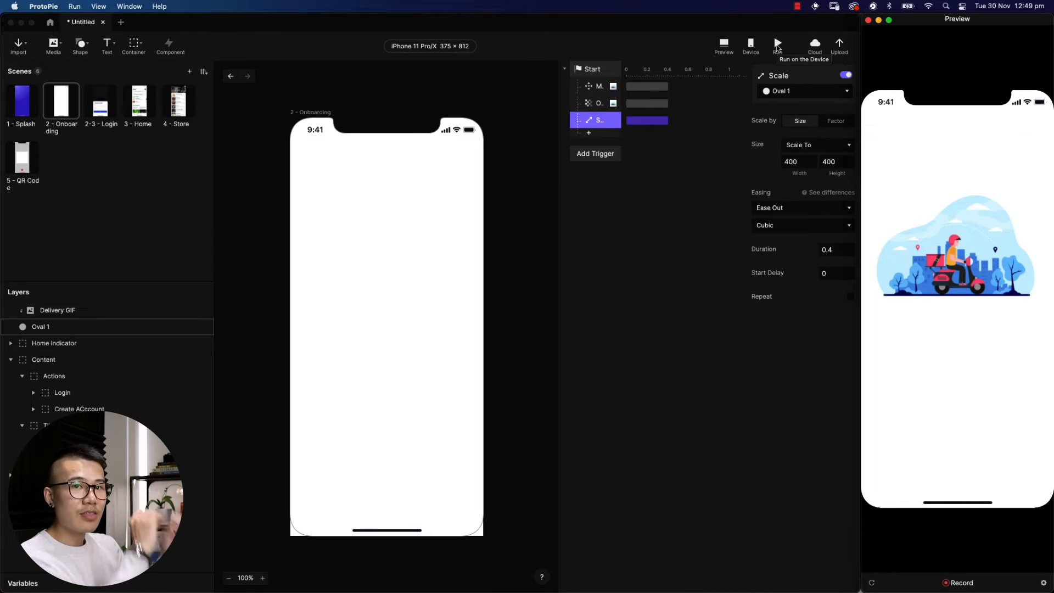
left_click(777, 46)
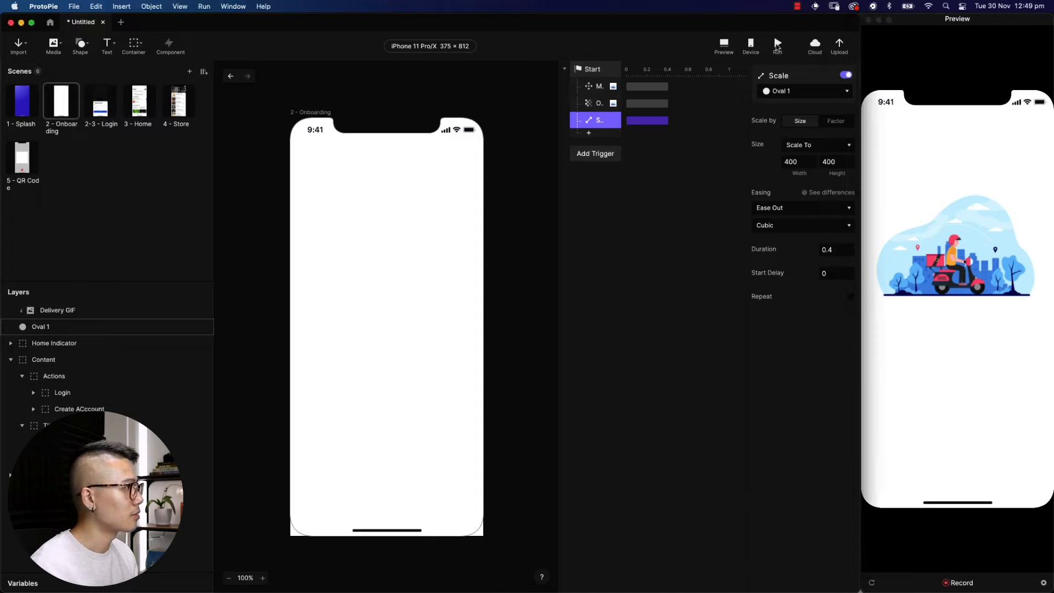
left_click(662, 150)
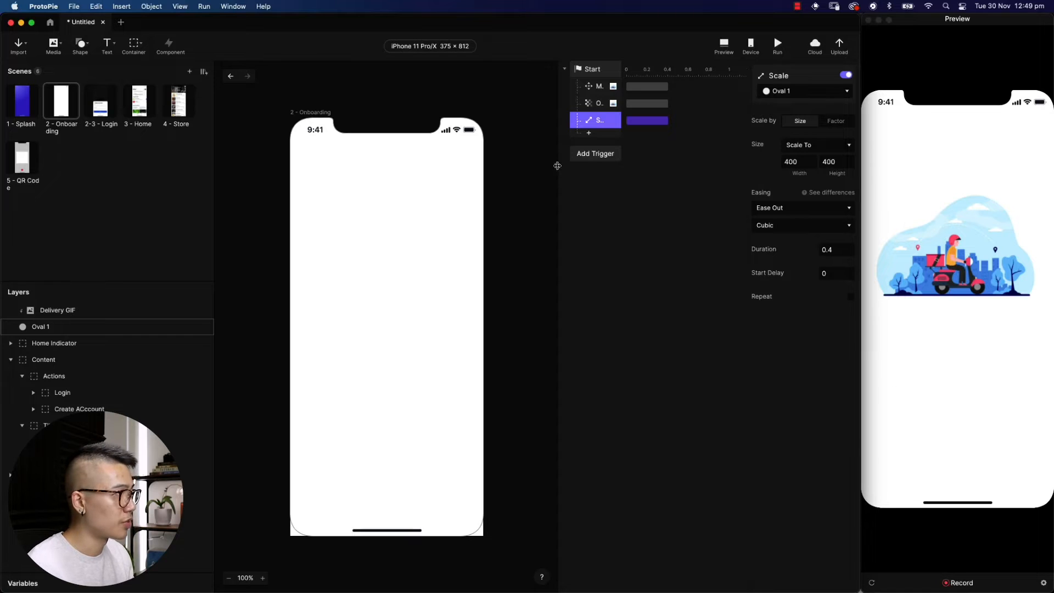
Add a Move response taking Header to Y 0 (40-40), Ease Out over 0.4 s
left_click(589, 134)
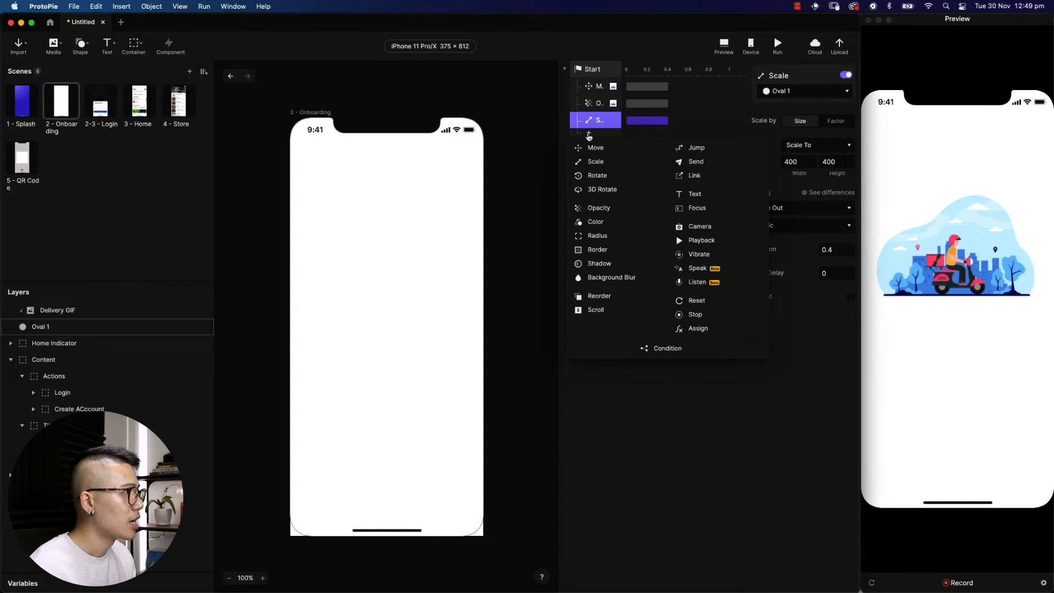
left_click(590, 148)
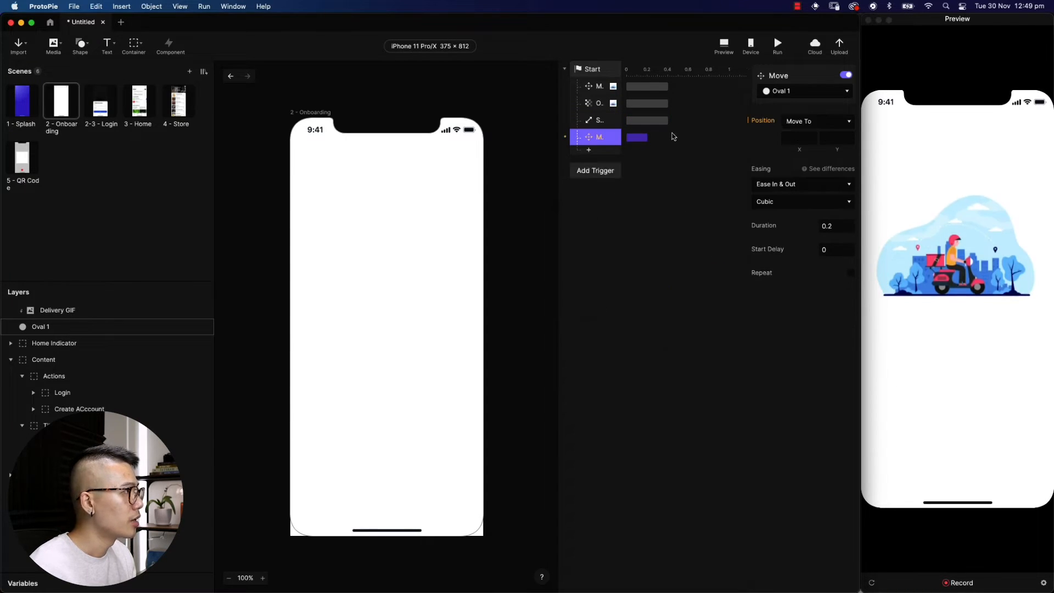
left_click(812, 93)
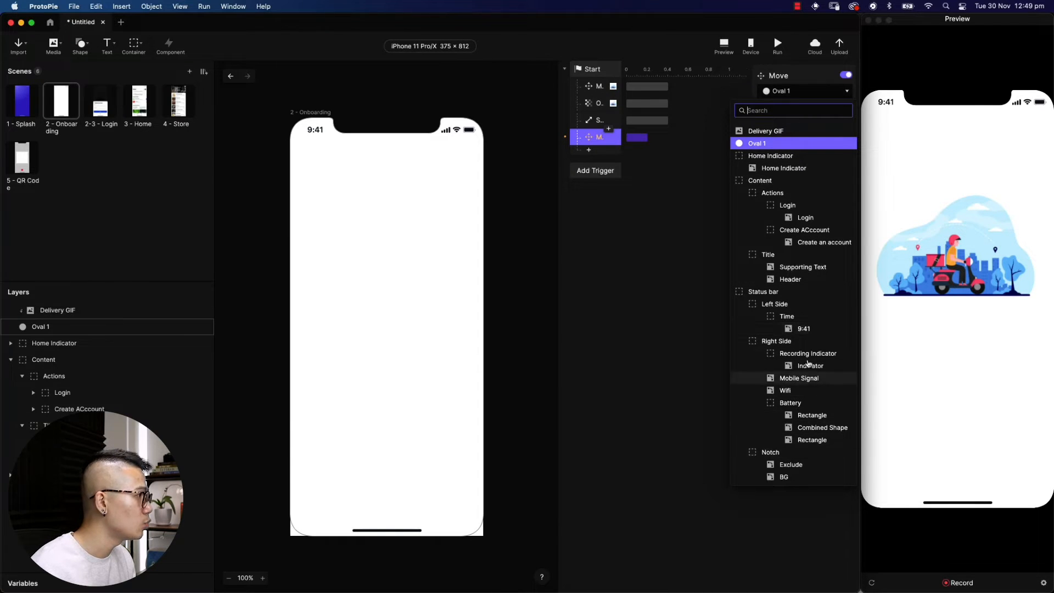
left_click(808, 280)
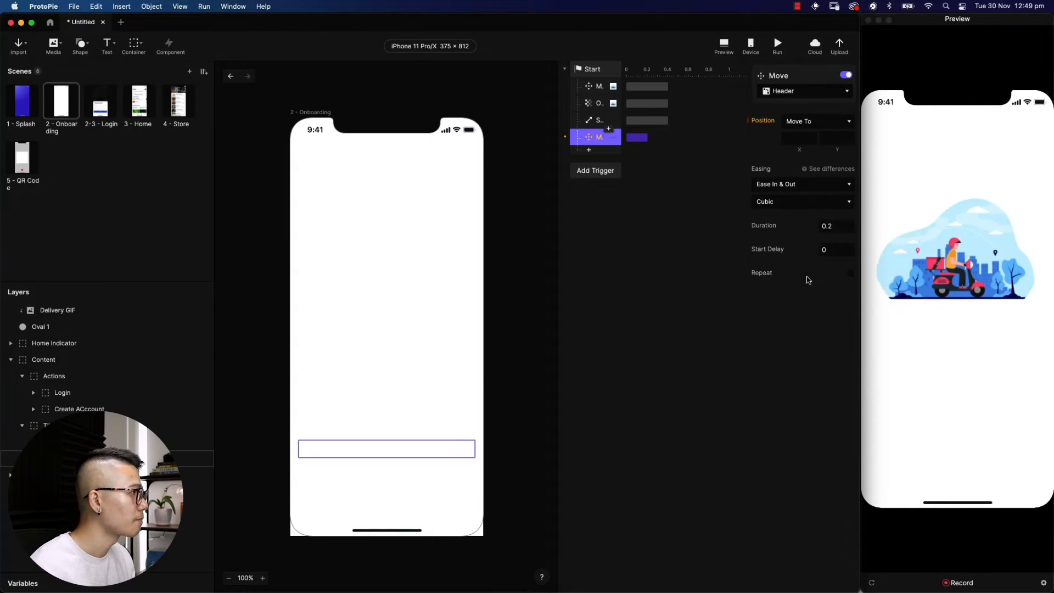
left_click(836, 136)
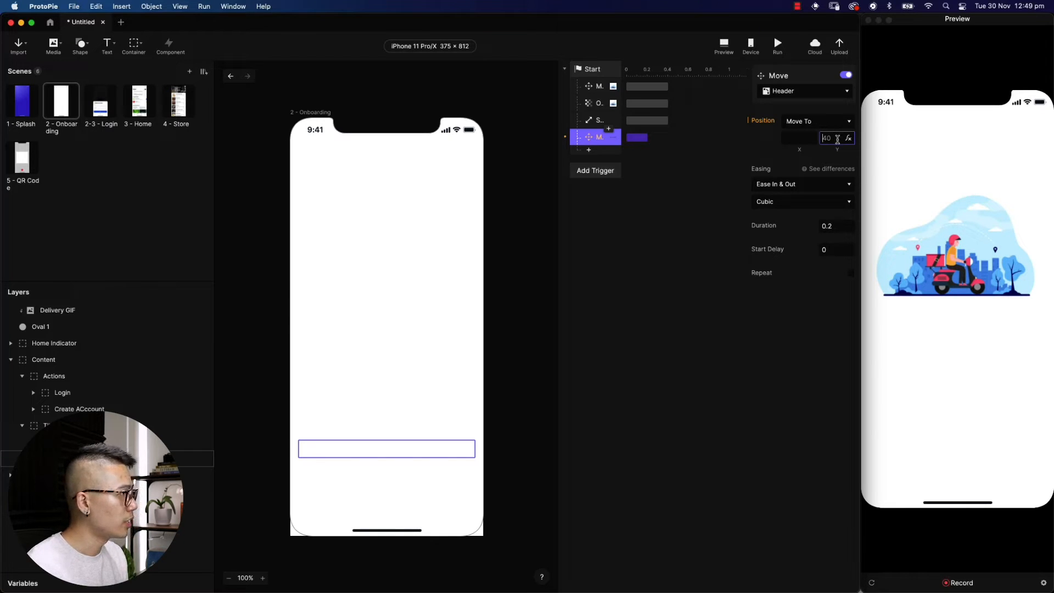
type("40-40")
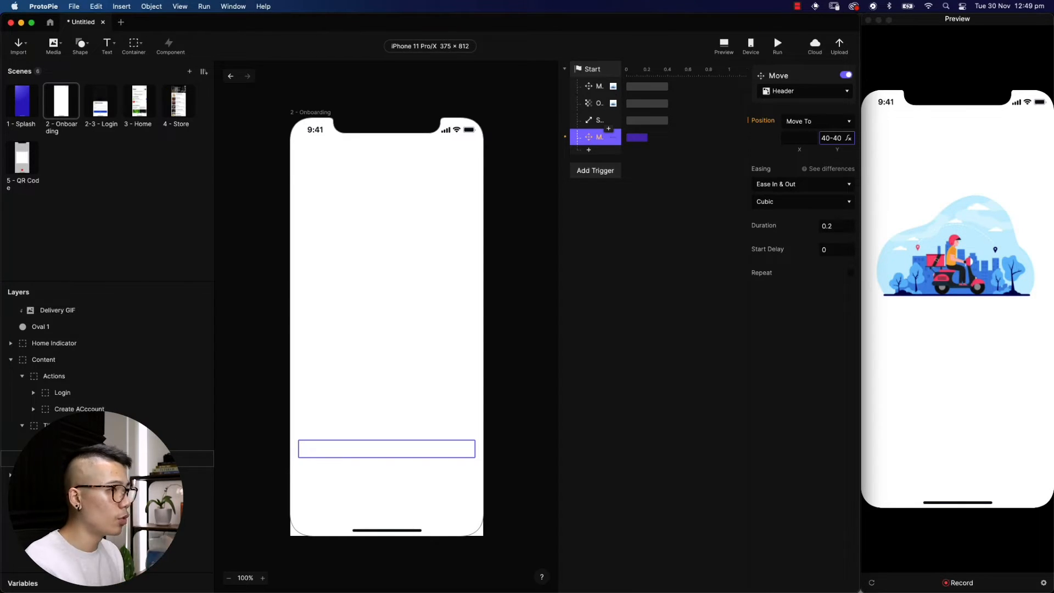
key("Return")
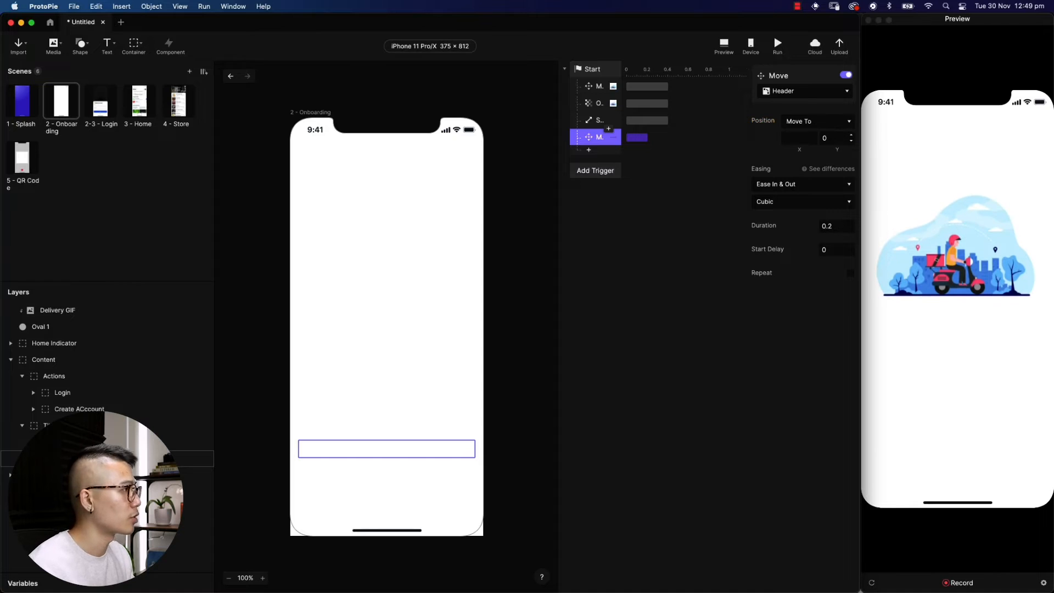
left_click(813, 185)
left_click(773, 173)
left_click(831, 226)
type("0.4")
key("Return")
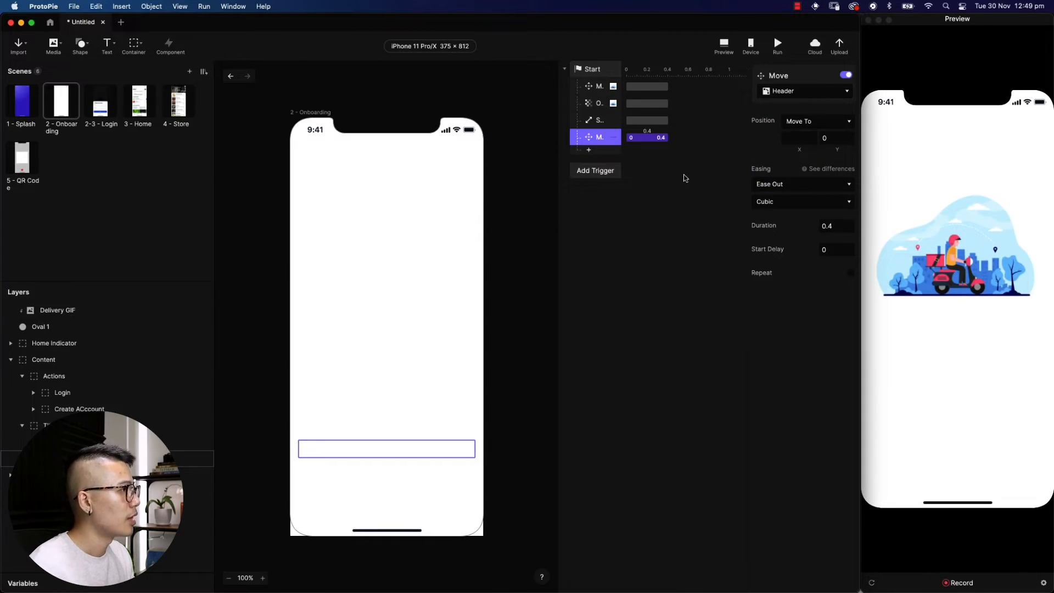
Add a Header Opacity response to 100, Ease Out 0.4 s, and delay both Header responses 0.2 s
left_click(588, 151)
left_click(598, 224)
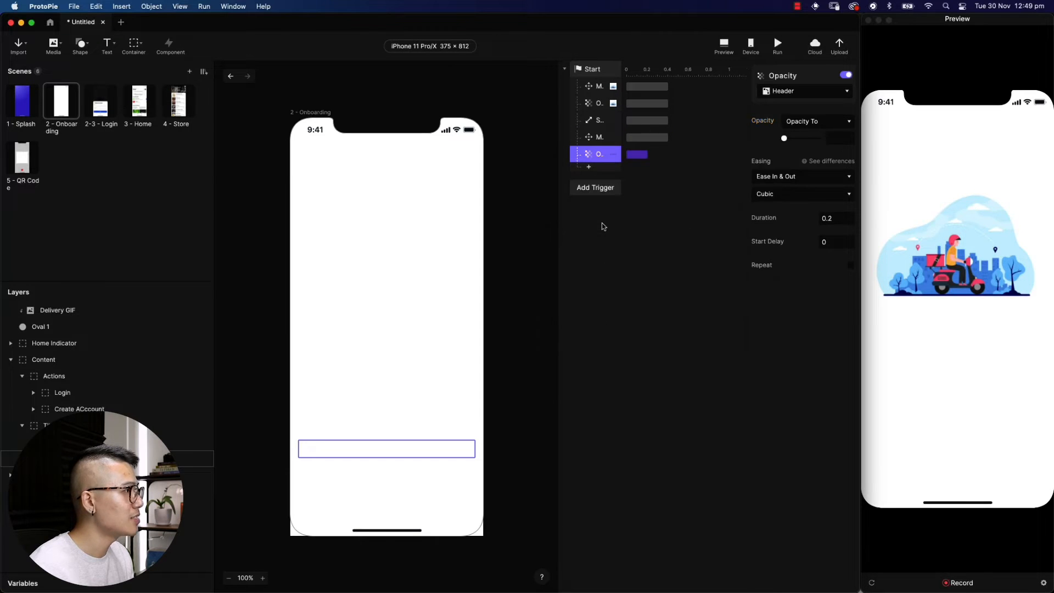
left_click_drag(784, 138, 829, 137)
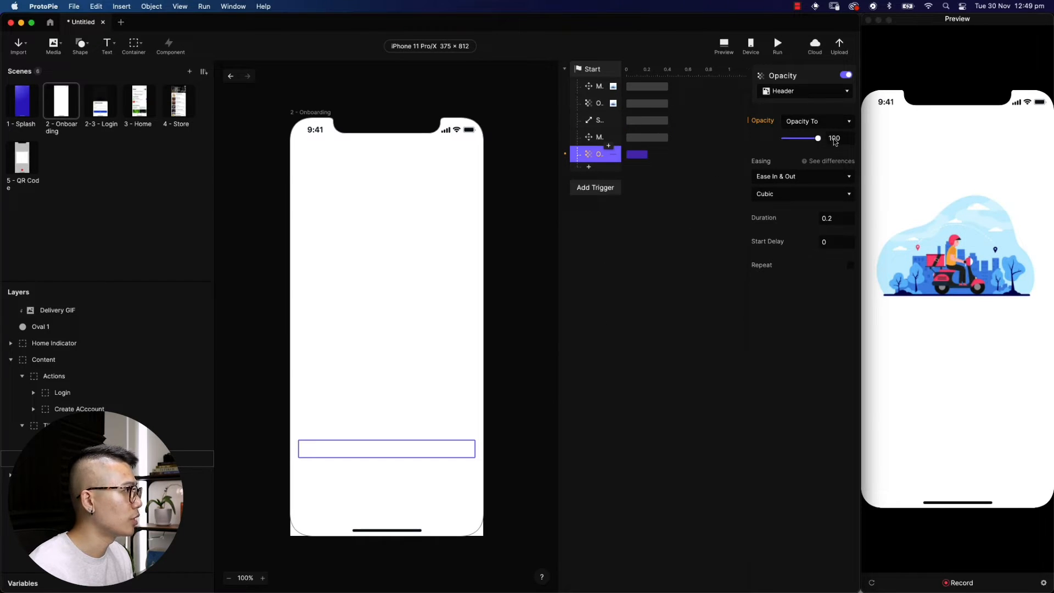
left_click(814, 176)
left_click(815, 165)
left_click(828, 218)
key("Tab")
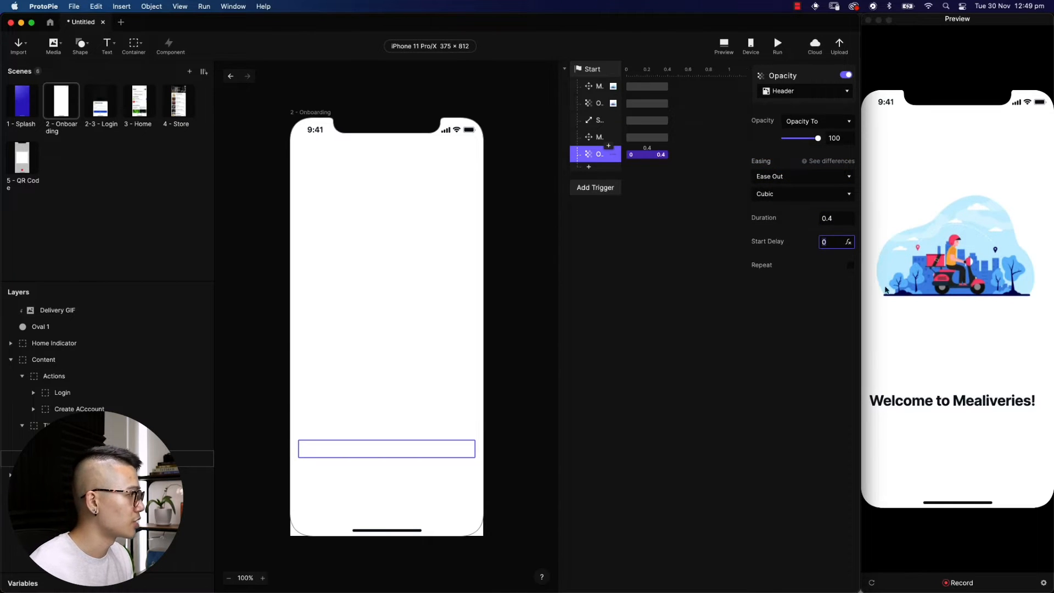
left_click(591, 139, "shift")
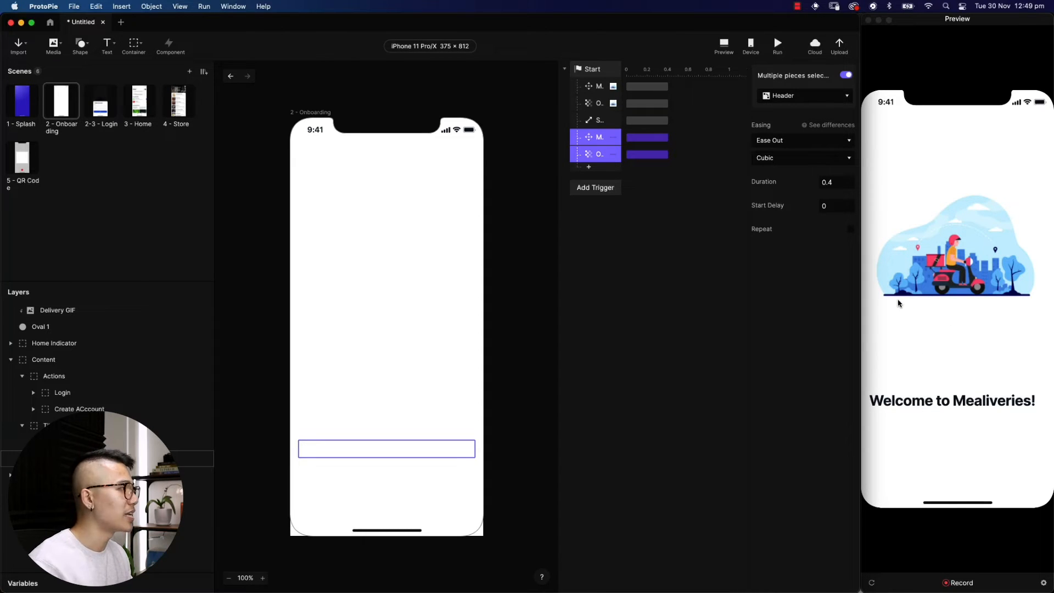
key("Right")
key("Right")
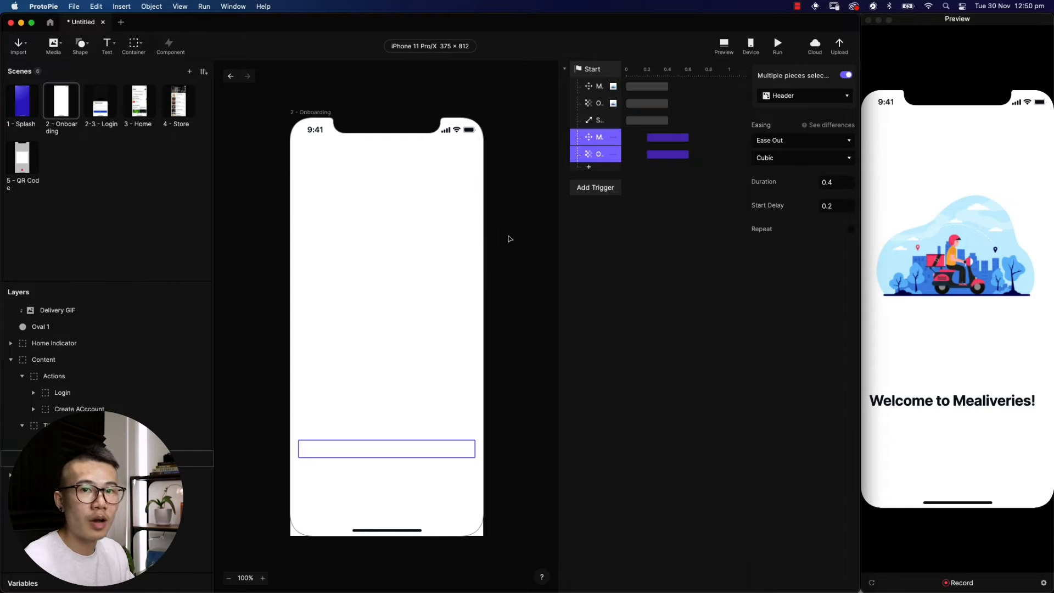
Duplicate the Header's move and fade responses, retarget them to Supporting Text and delay them to 0.3 s
right_click(584, 157)
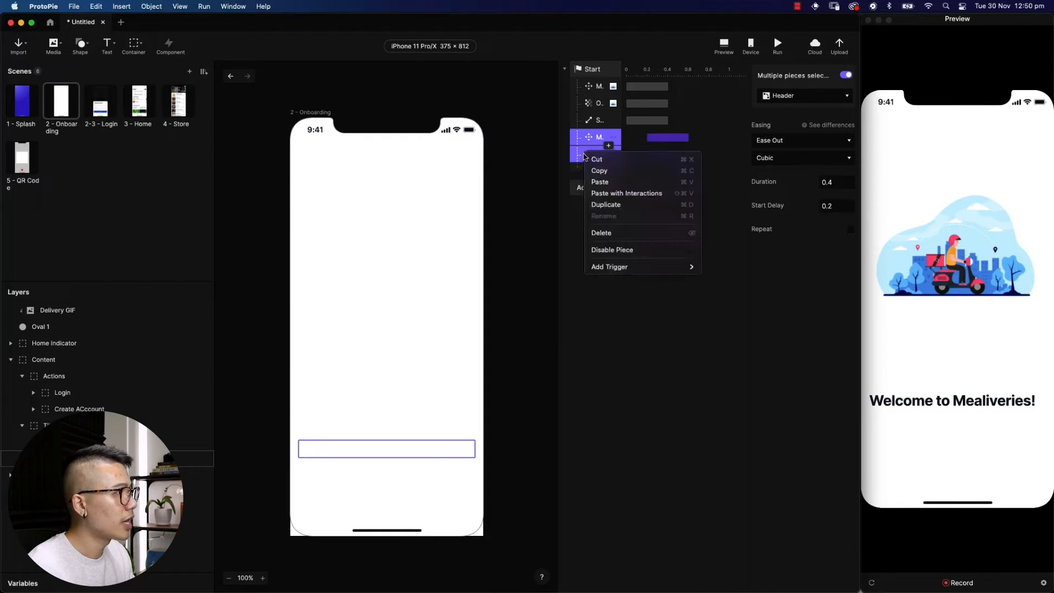
left_click(598, 204)
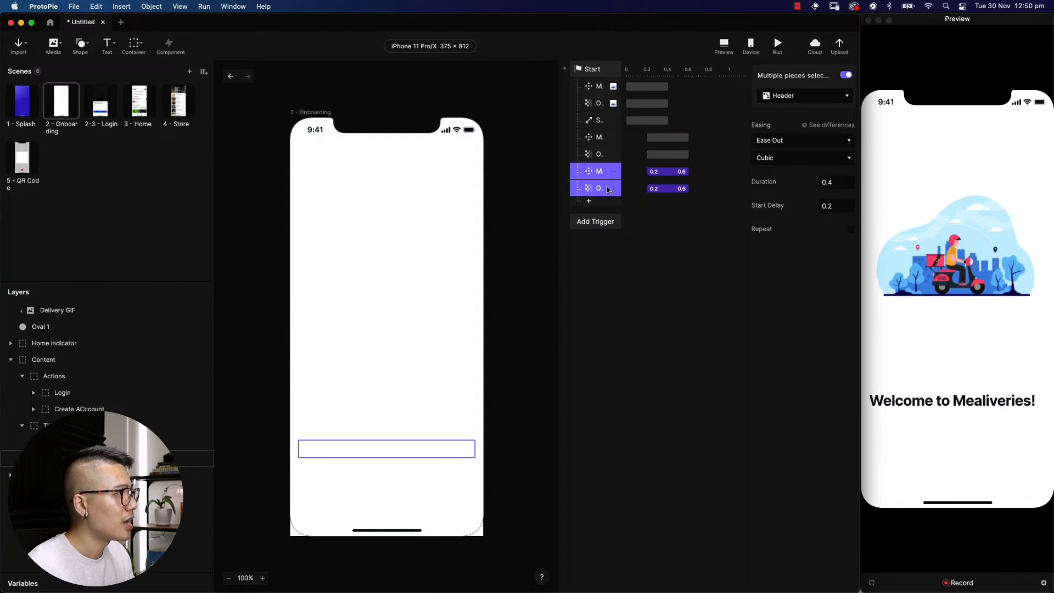
left_click(808, 97)
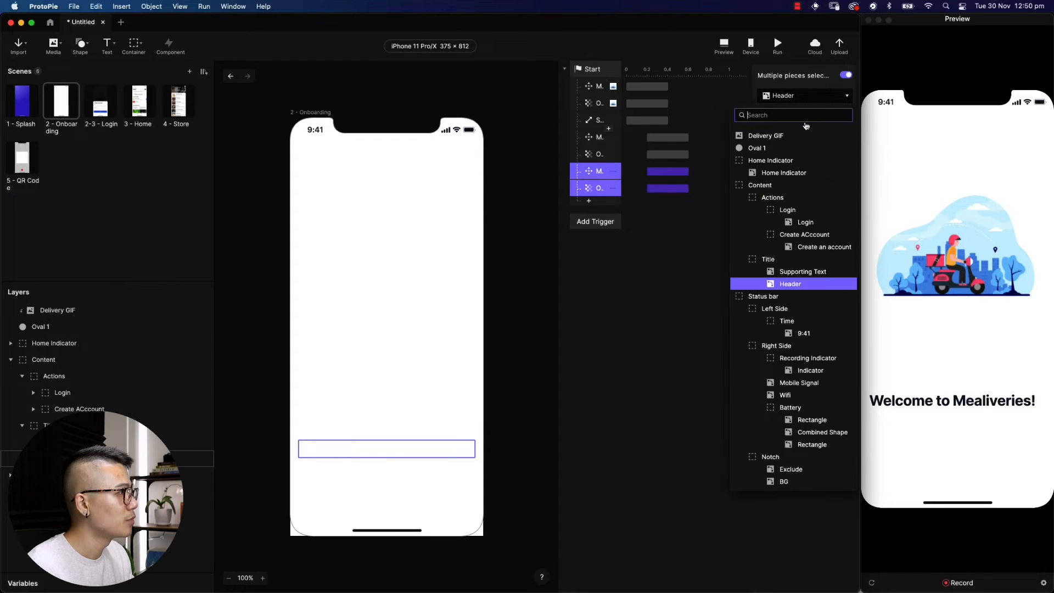
left_click(790, 268)
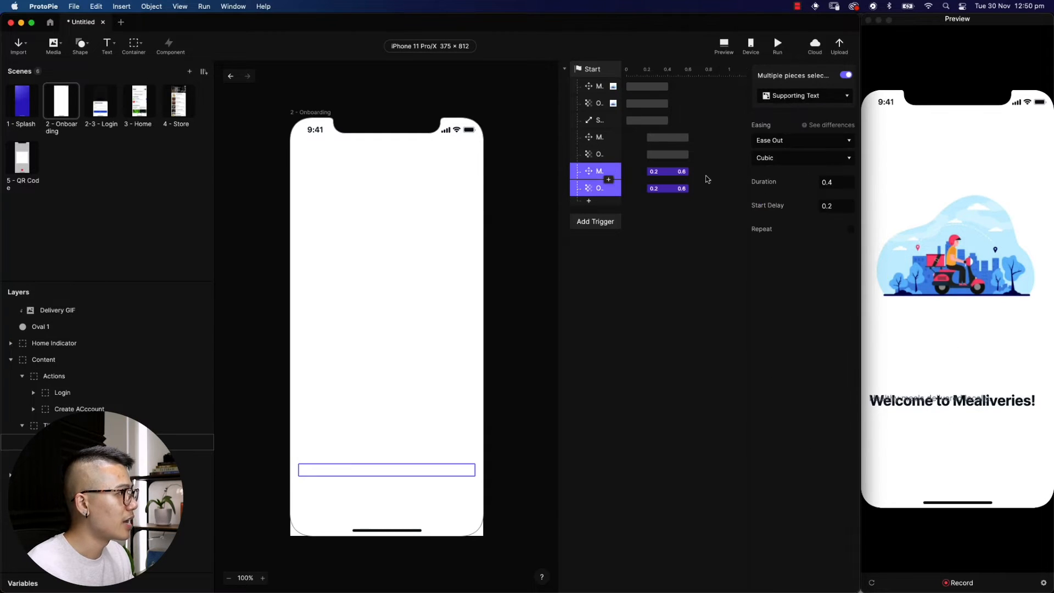
key("Right")
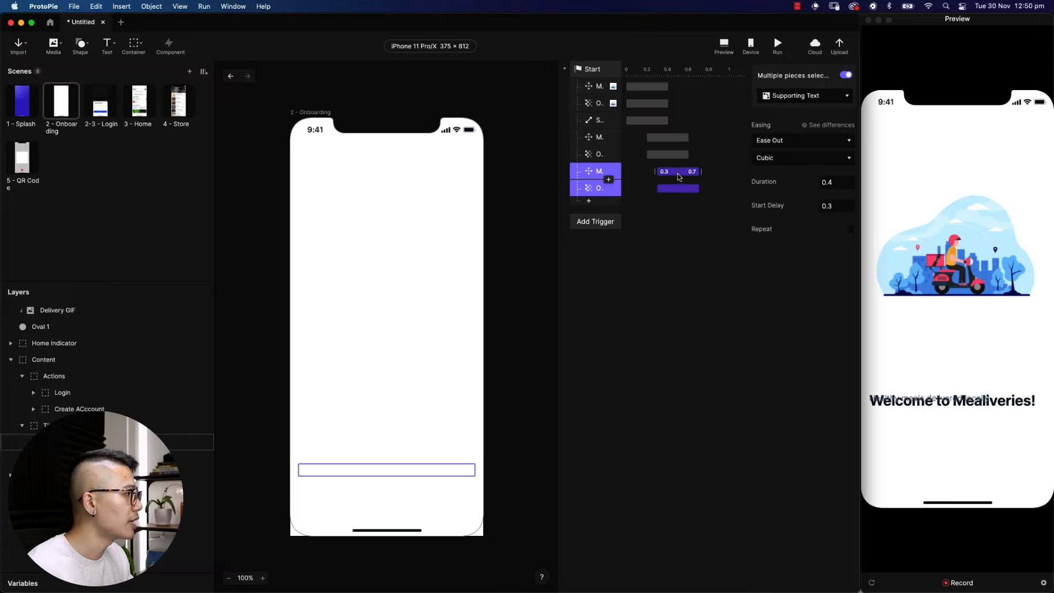
Set the Supporting Text move's target Position Y to 40
left_click(596, 171)
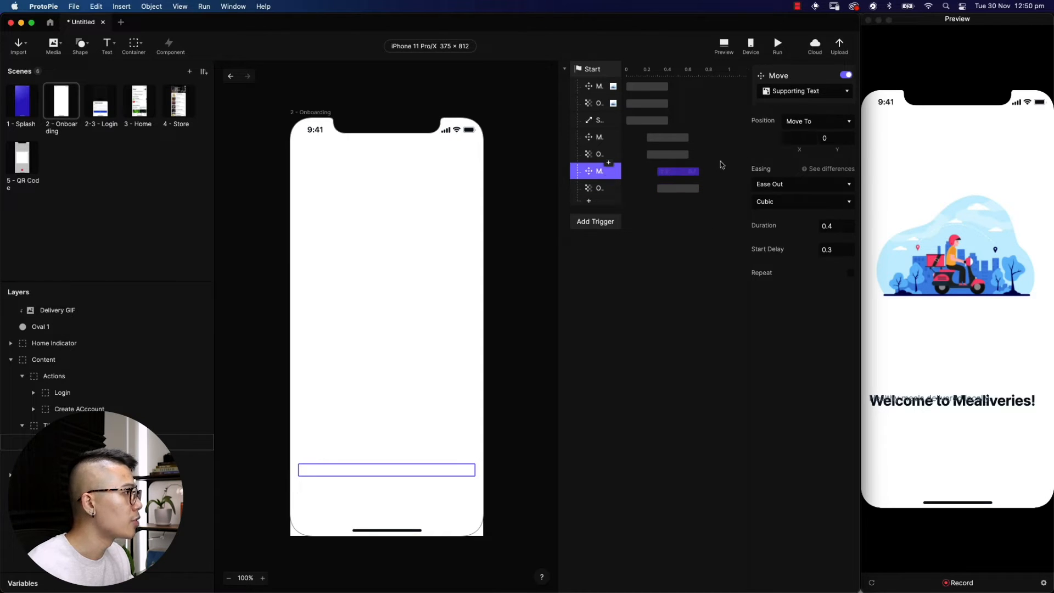
left_click(838, 137)
key("Return")
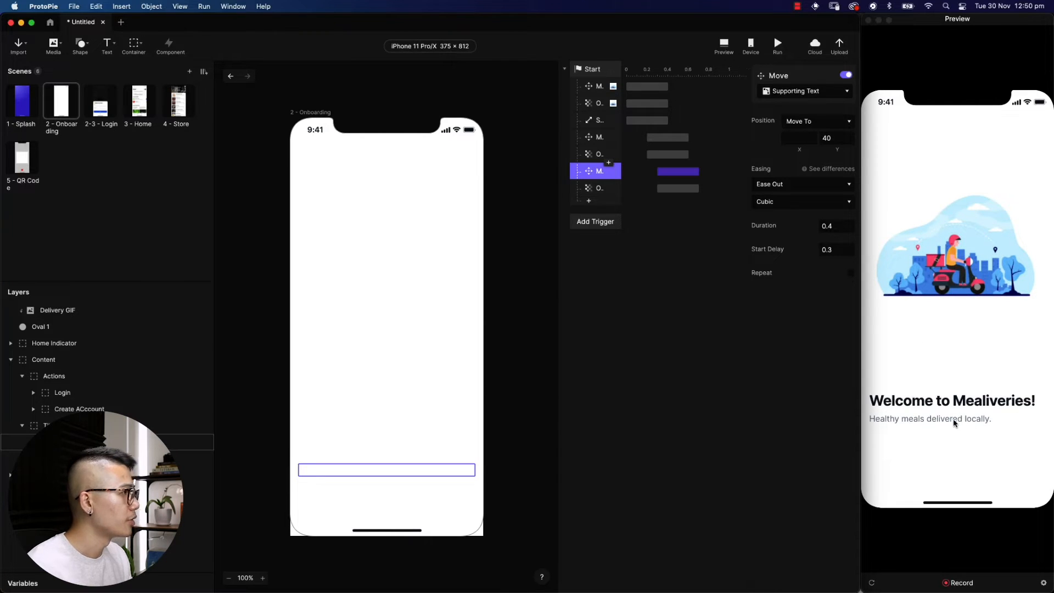
left_click(591, 188, "shift")
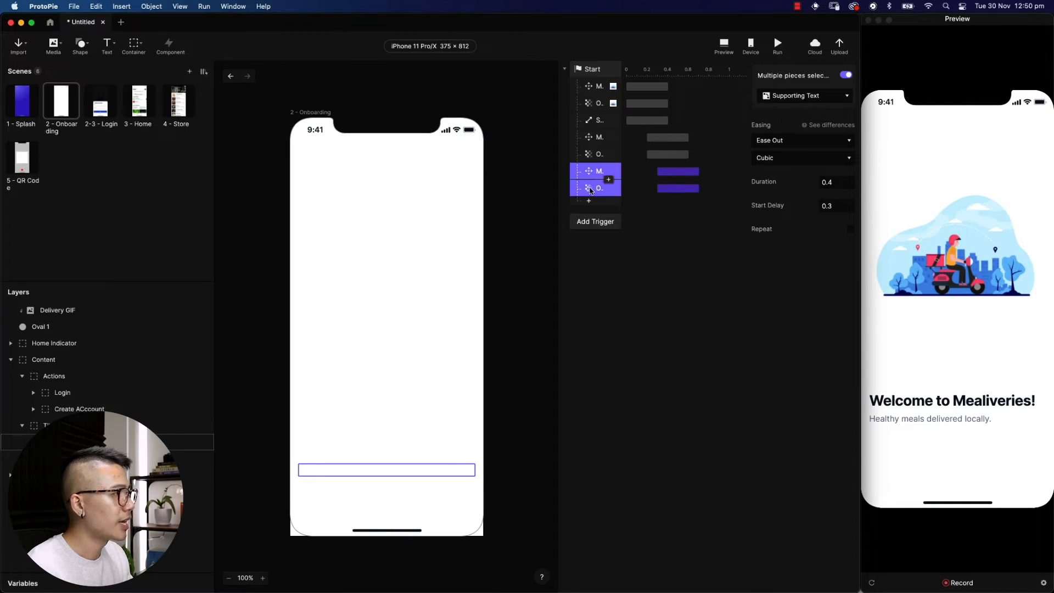
right_click(591, 190)
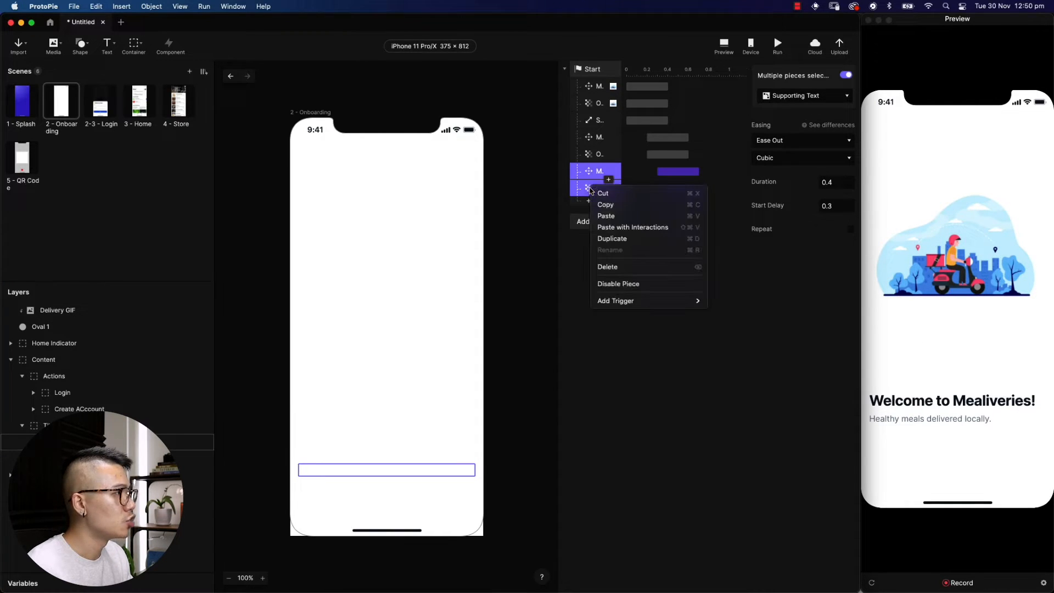
Duplicate the move and fade animations, delay them to 0.4 s and retarget them to Create ACcount
left_click(630, 239)
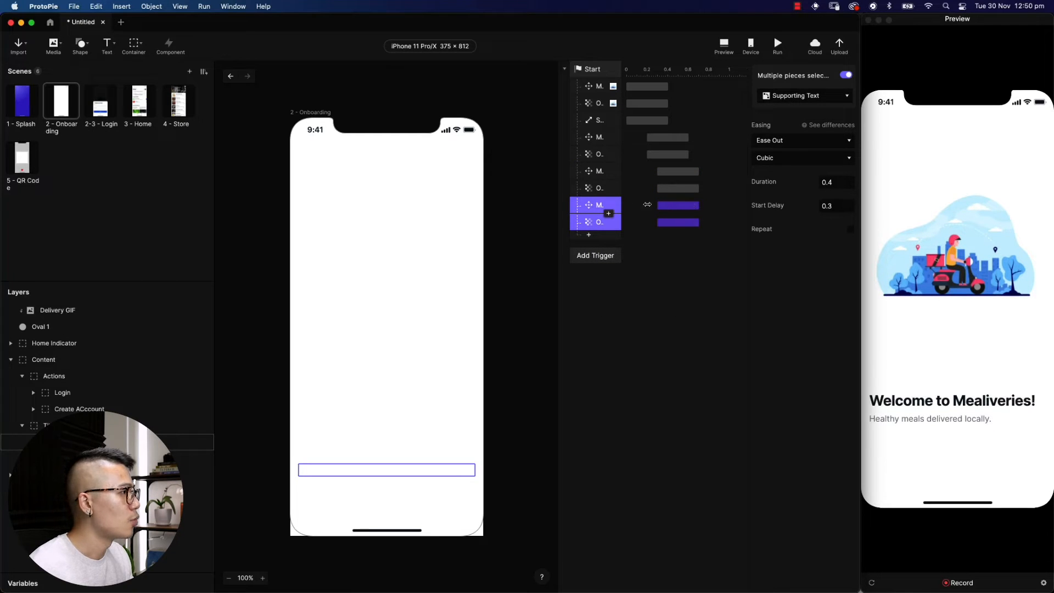
left_click_drag(651, 205, 661, 205)
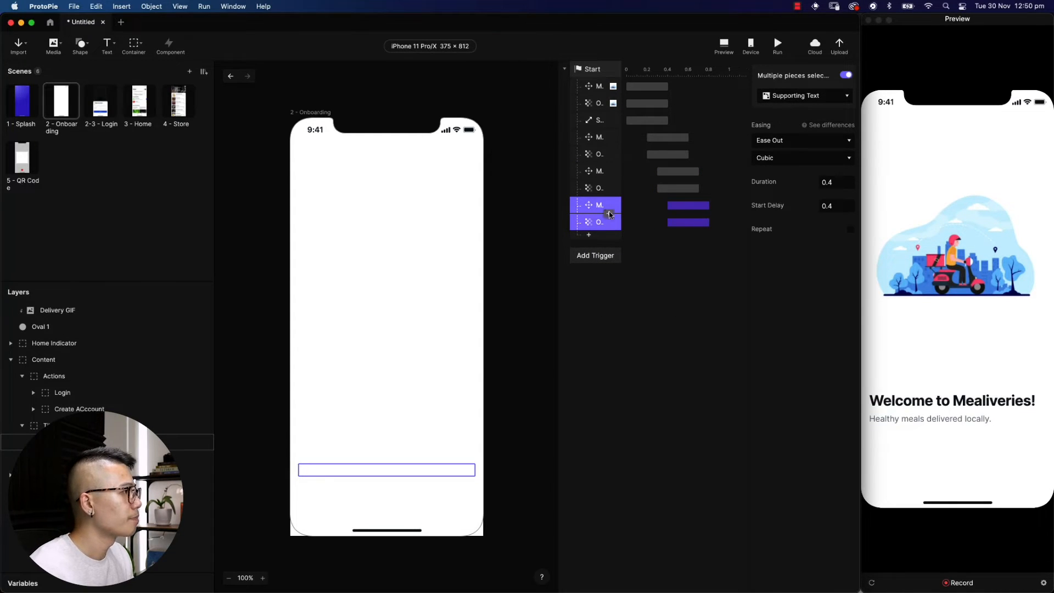
left_click(802, 99)
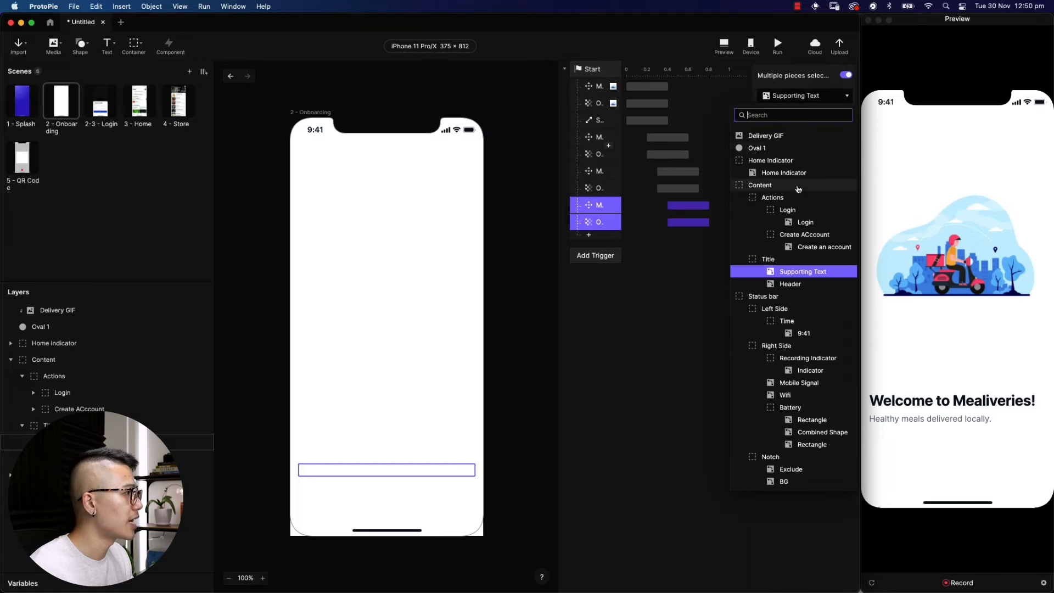
left_click(804, 235)
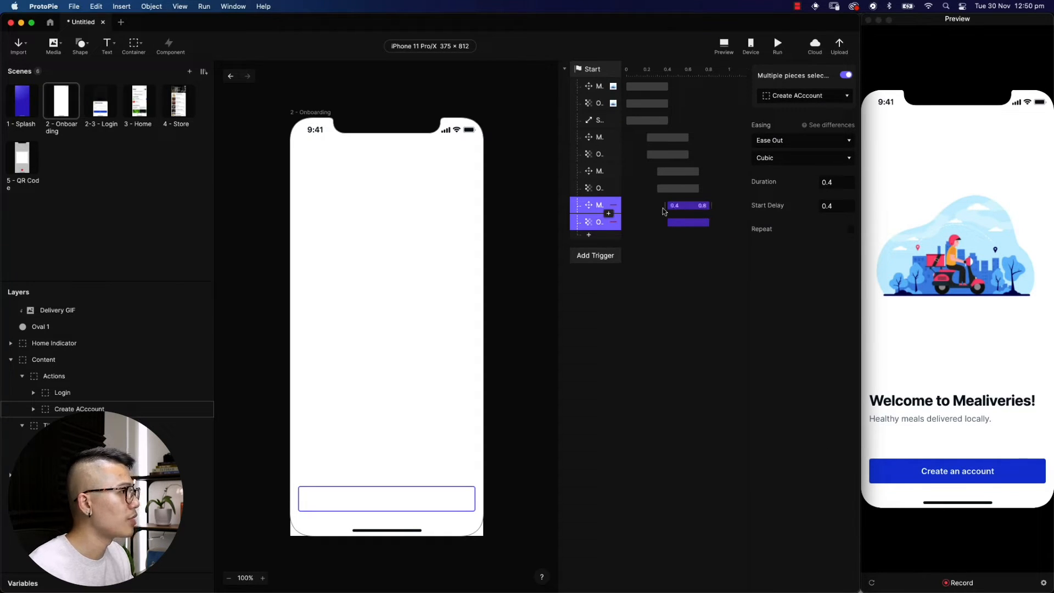
Set the Create ACcount button's move target Position Y to 0
left_click(591, 207)
left_click(840, 138)
type("0")
key("Return")
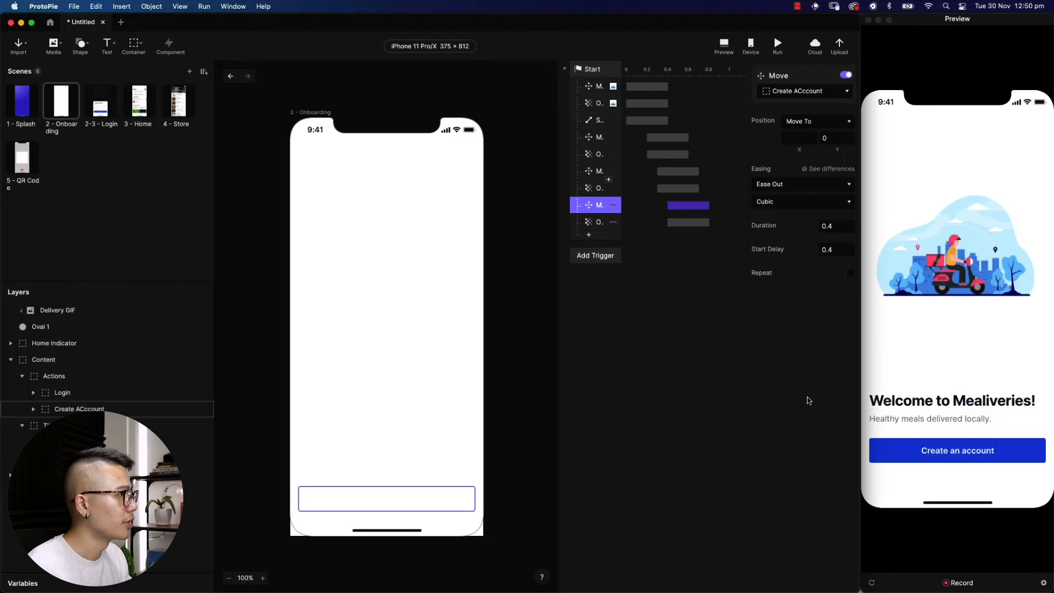
left_click(590, 222, "shift")
right_click(588, 222)
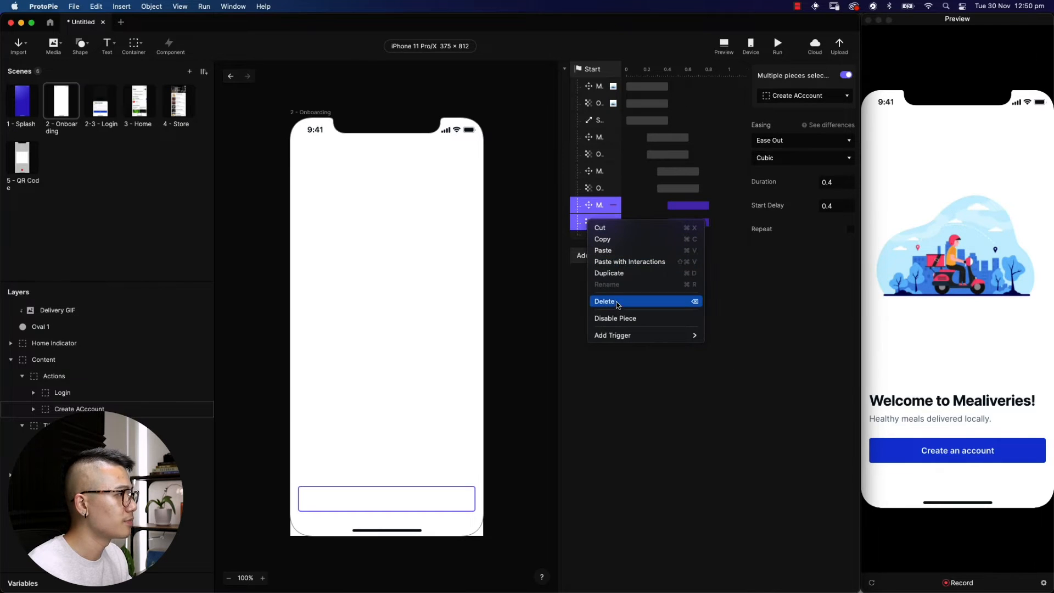
Duplicate the button's move and fade animations onto the Login button with target Y 40
left_click(609, 273)
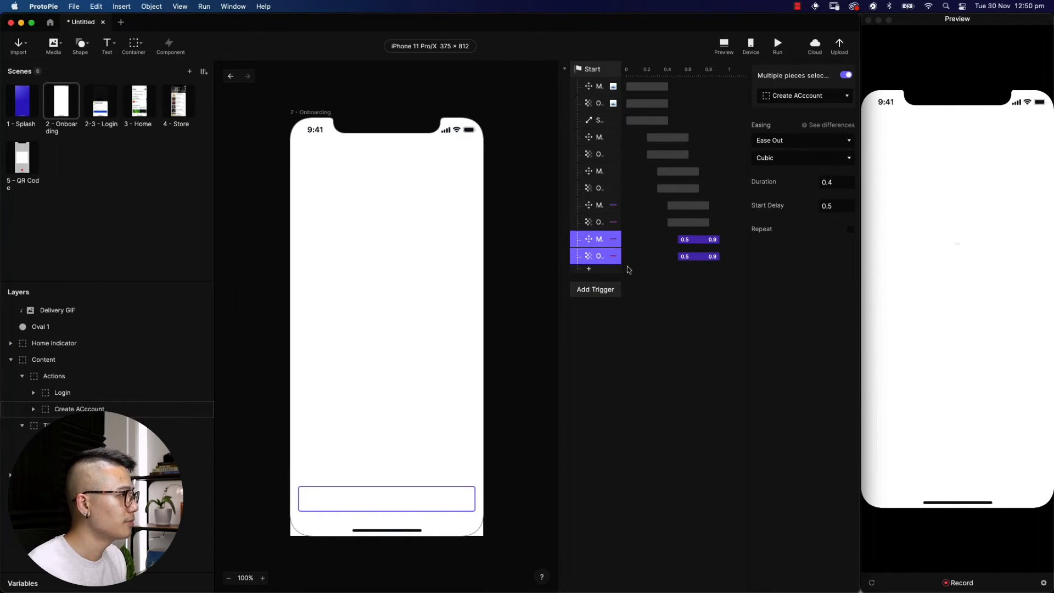
left_click(833, 98)
left_click(805, 203)
left_click(696, 240)
left_click(835, 139)
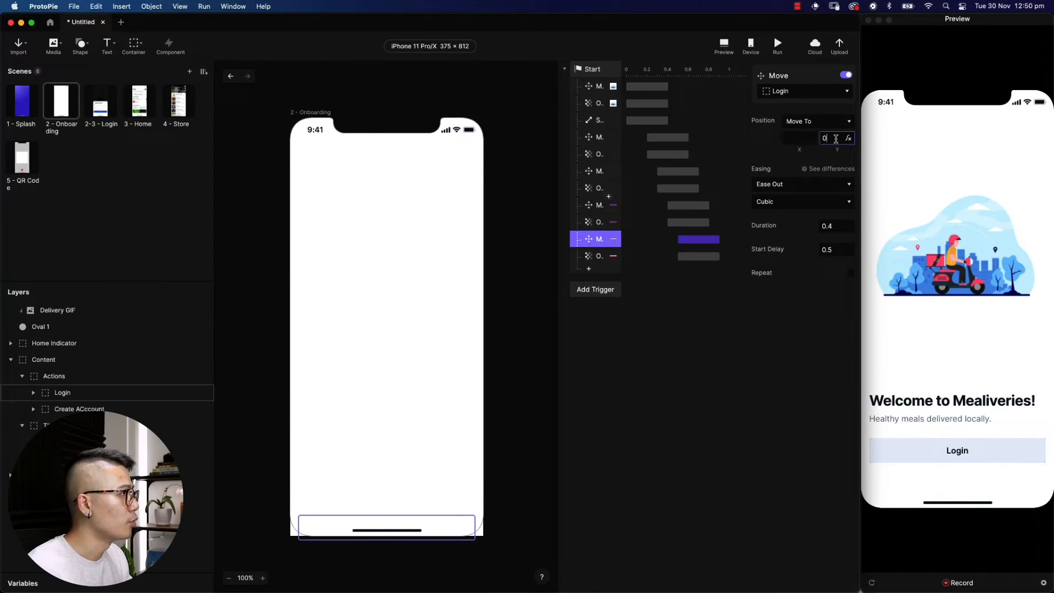
type("40")
key("Return")
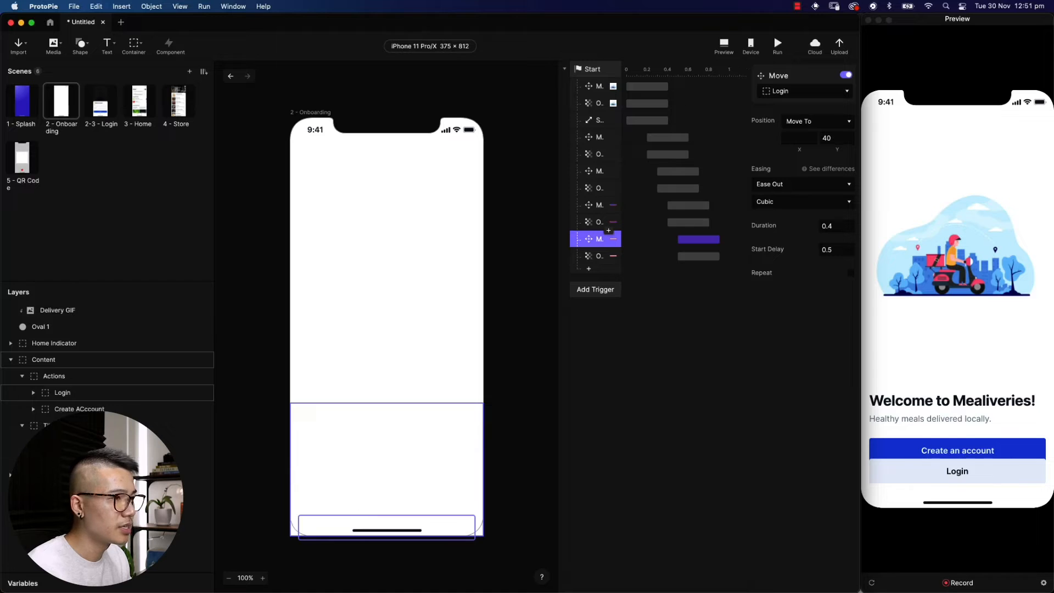
Check the Y positions of the Create ACcount and Login button layers in the Actions group
left_click(404, 360)
double_click(347, 509)
left_click(346, 493)
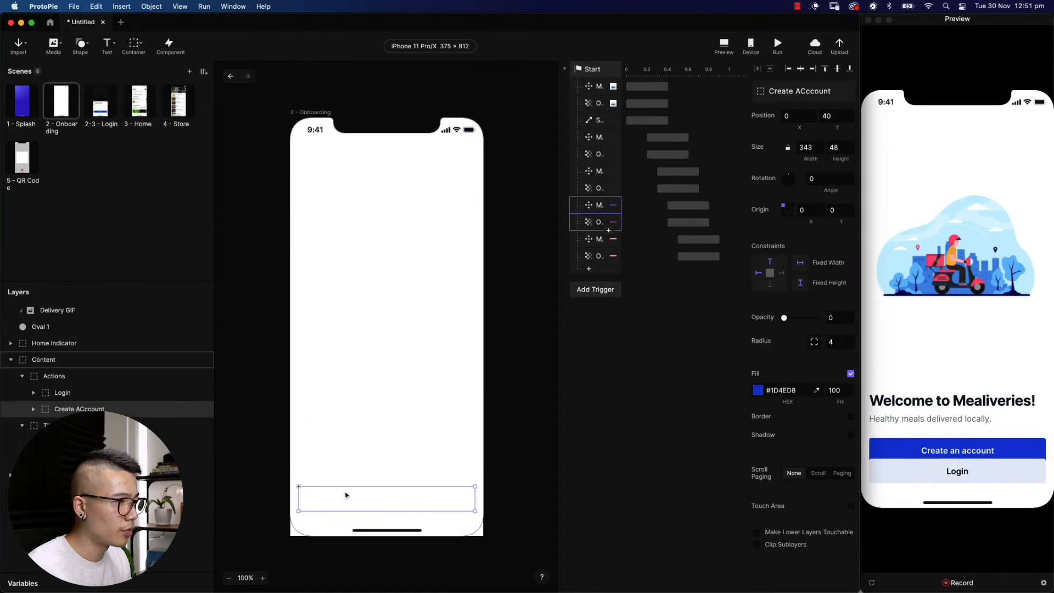
left_click(108, 393)
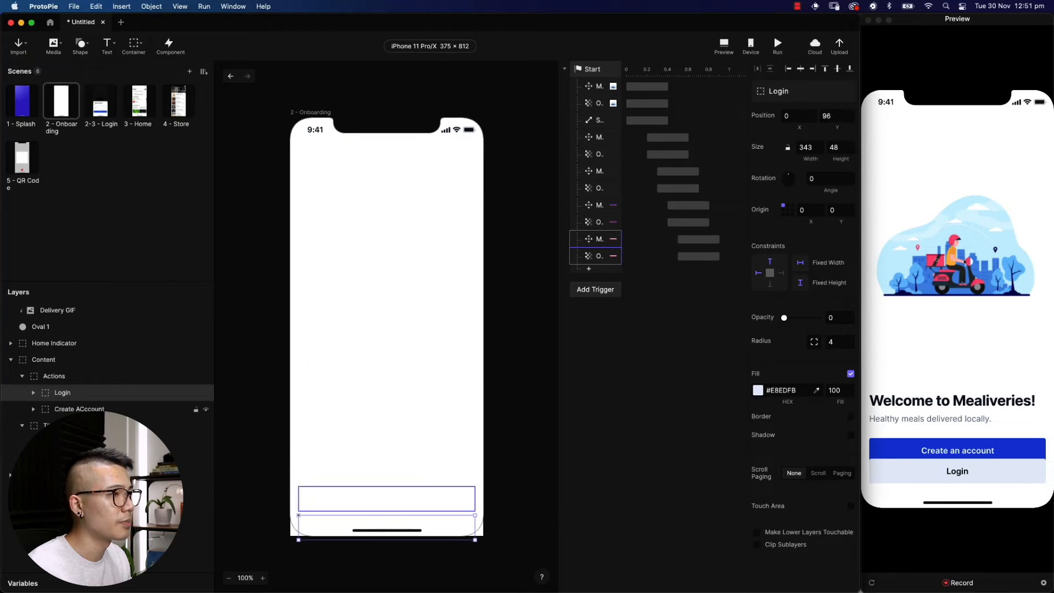
Change the Login button's move target Position Y to 56
left_click(697, 241)
left_click(839, 139)
key("BackSpace")
key("BackSpace")
type("56")
key("Return")
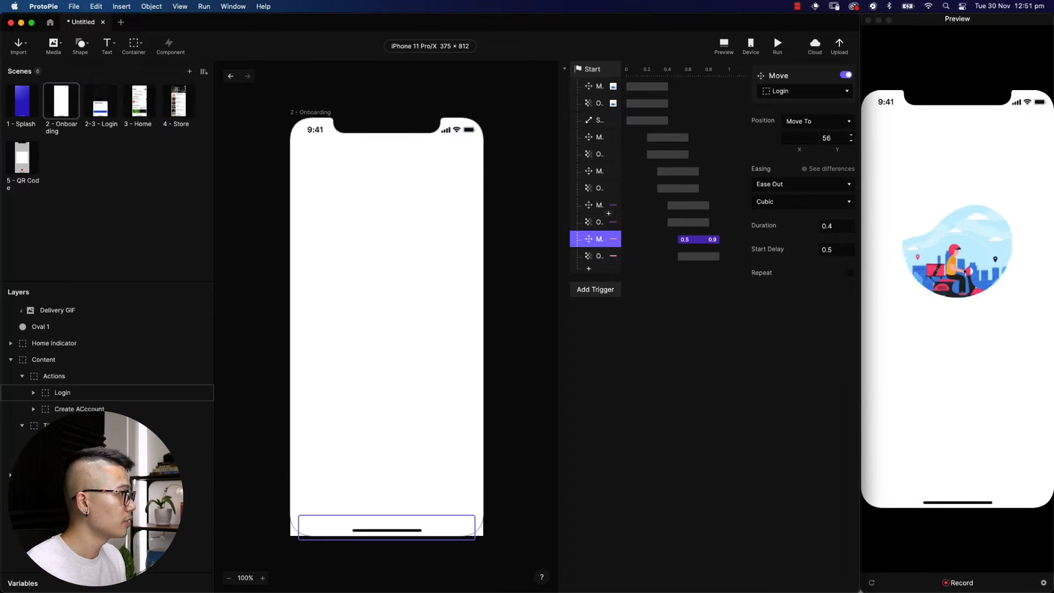
left_click(950, 342)
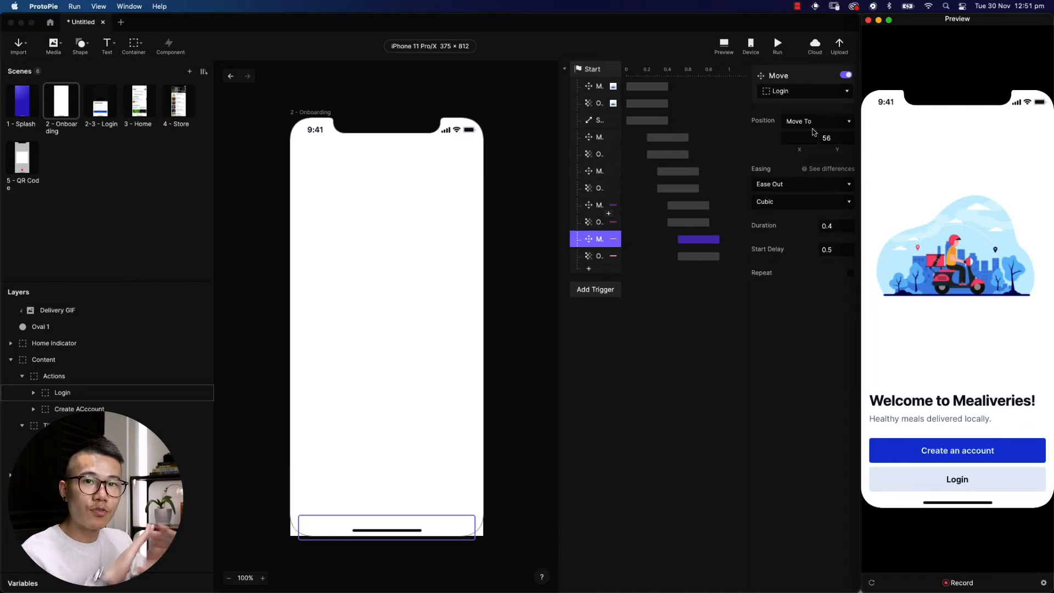
left_click(777, 42)
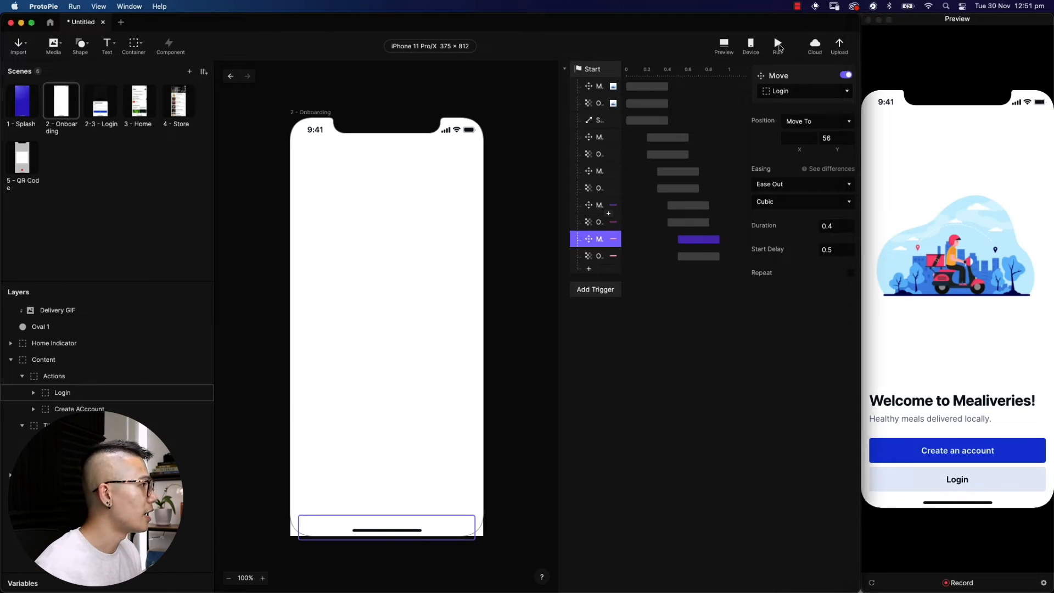
left_click(778, 44)
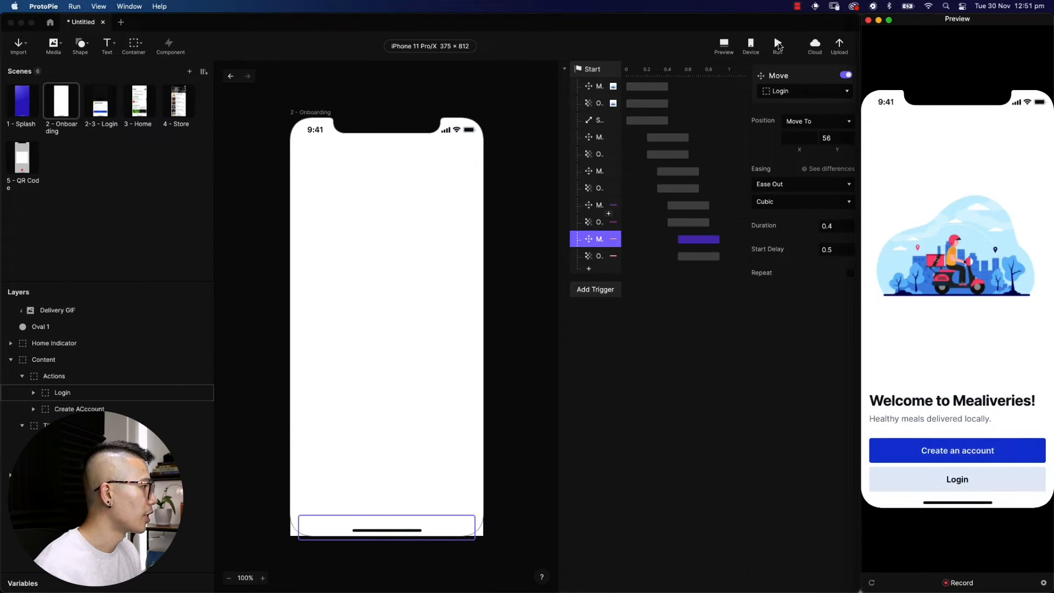
left_click(30, 98)
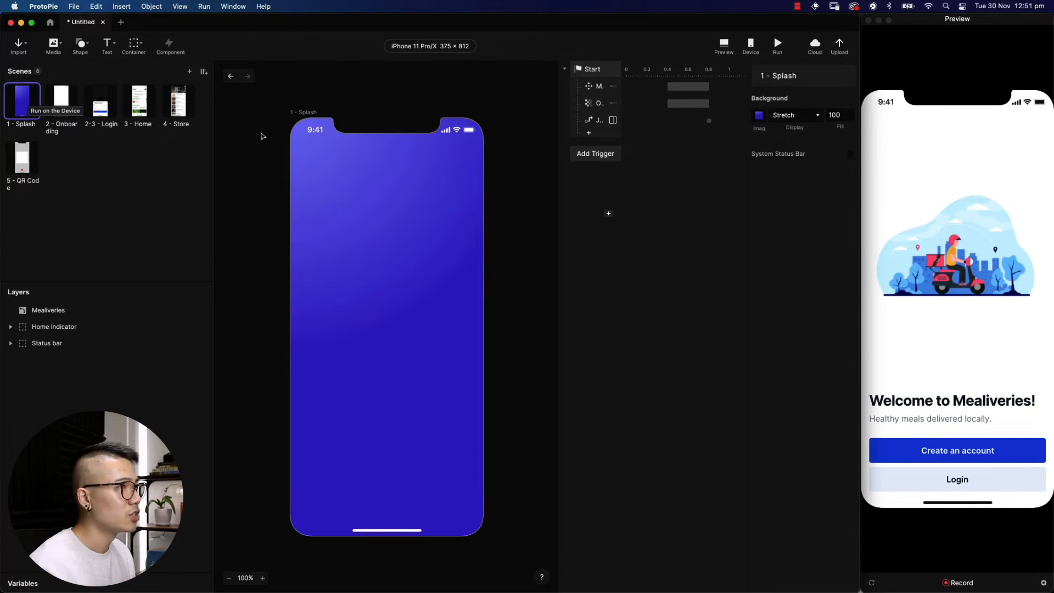
left_click(106, 115)
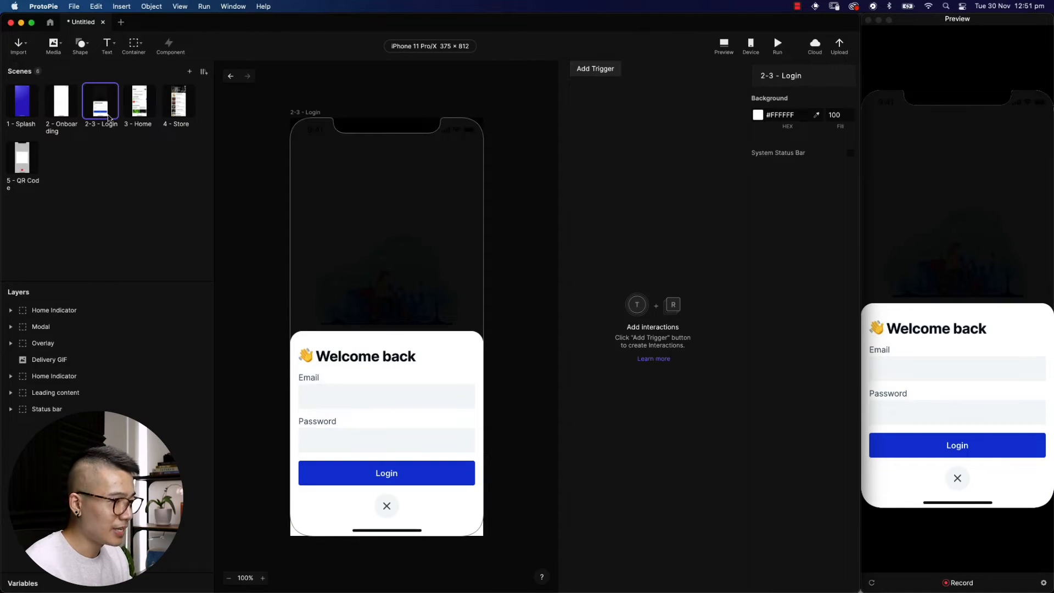
left_click(68, 104)
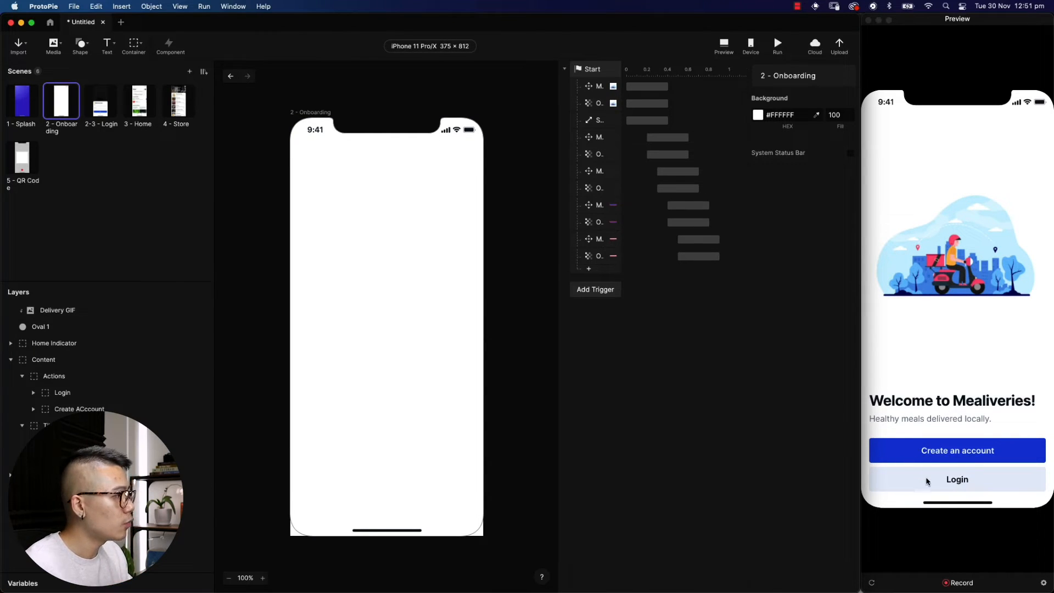
Add a Tap trigger on the Login layer
left_click(596, 291)
left_click(592, 317)
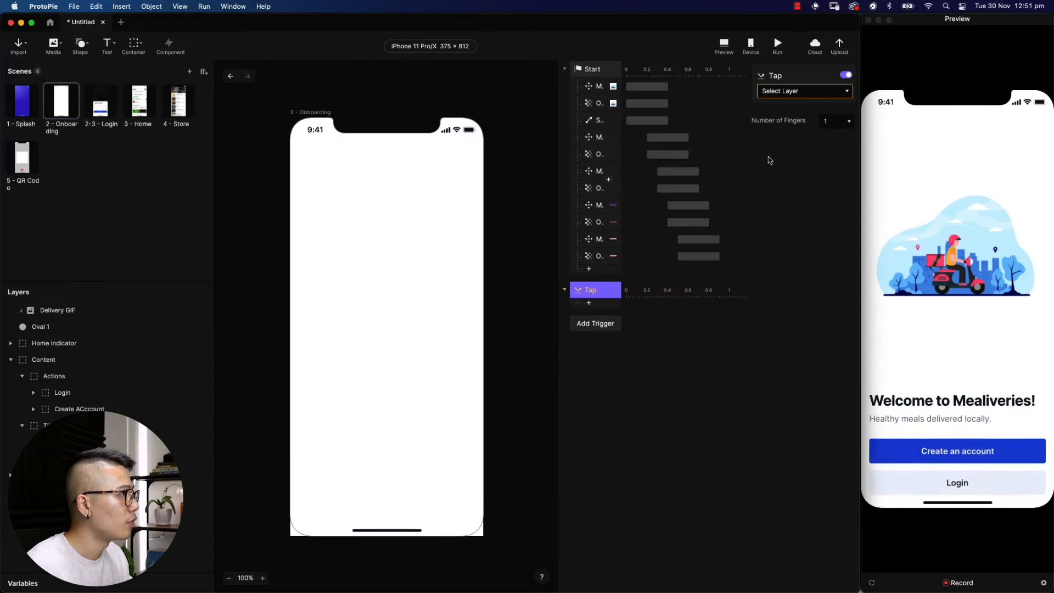
left_click(823, 92)
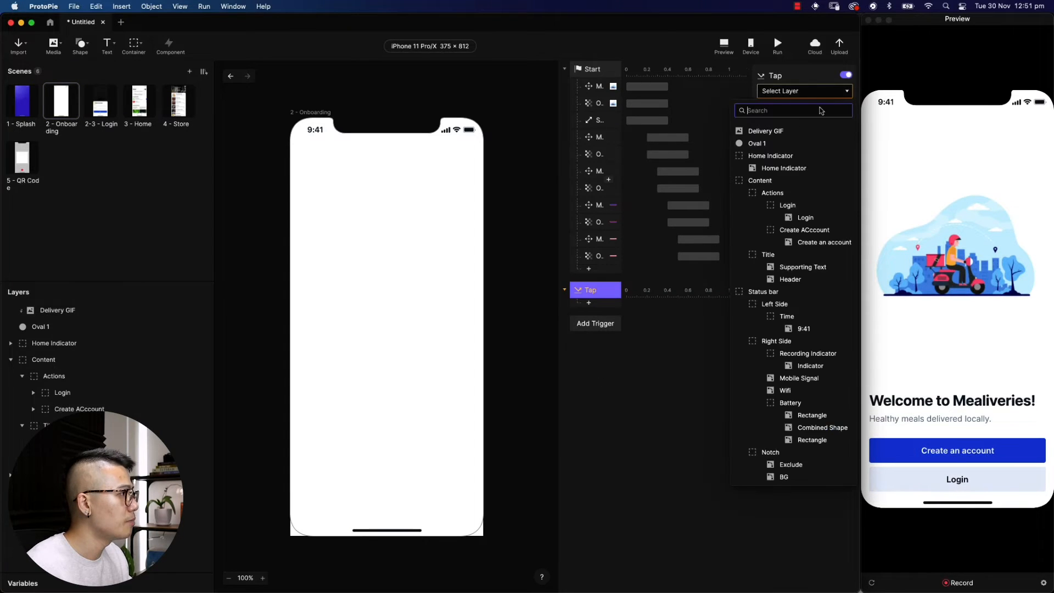
left_click(807, 207)
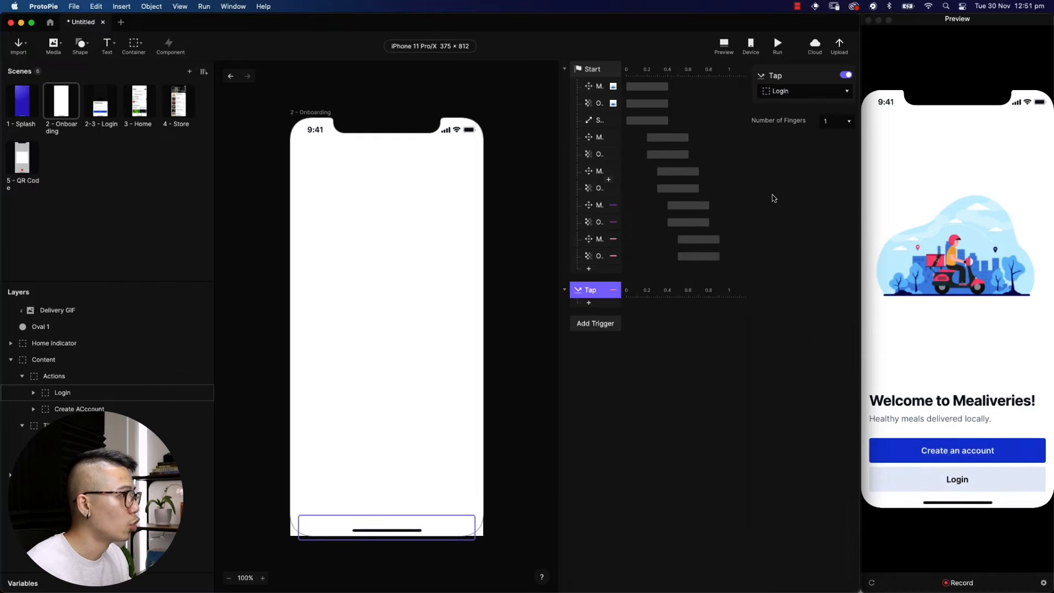
Make the tap jump to 2-3 - Login with a right-to-left Slide In, and test it in Preview
left_click(599, 306)
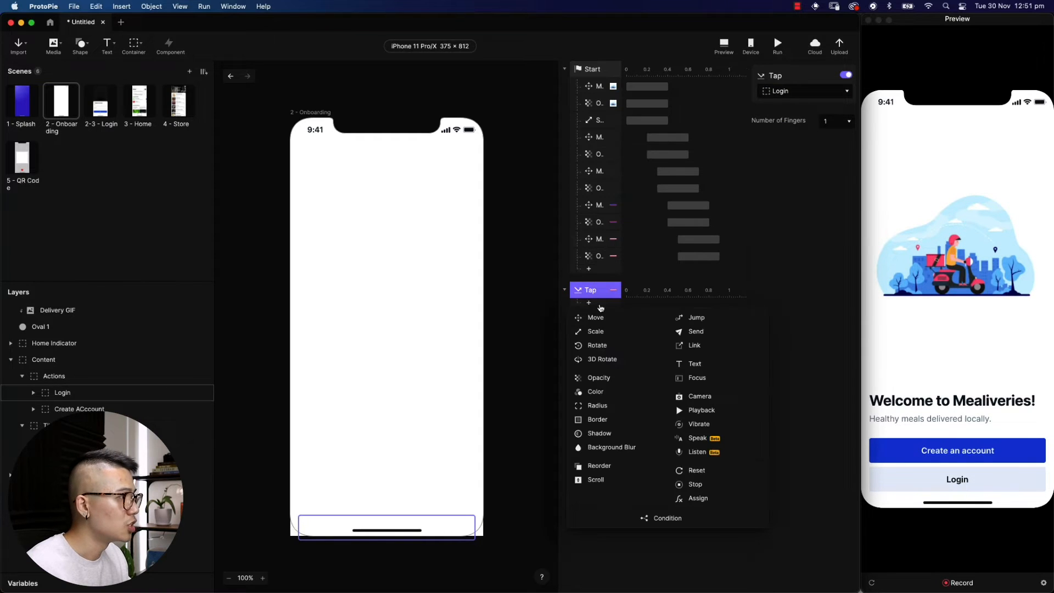
left_click(705, 322)
left_click(827, 96)
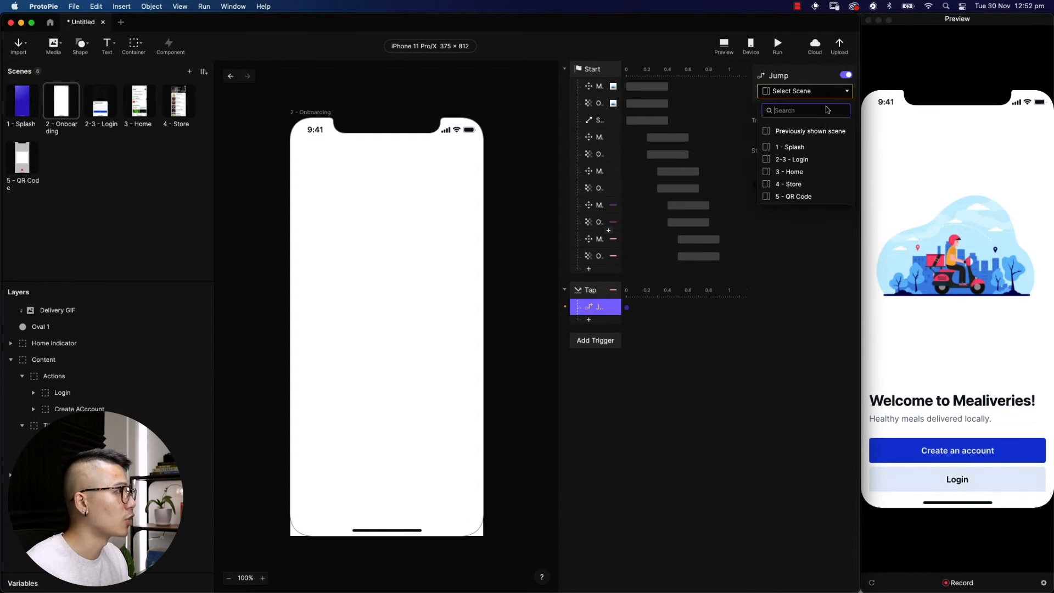
left_click(823, 160)
left_click(818, 121)
left_click(811, 155)
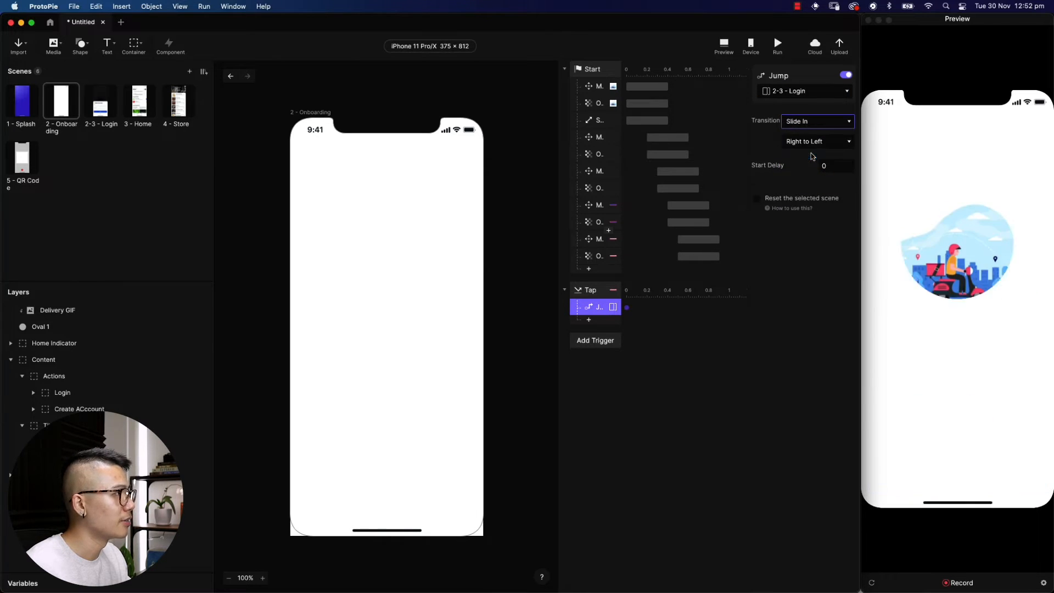
left_click(921, 422)
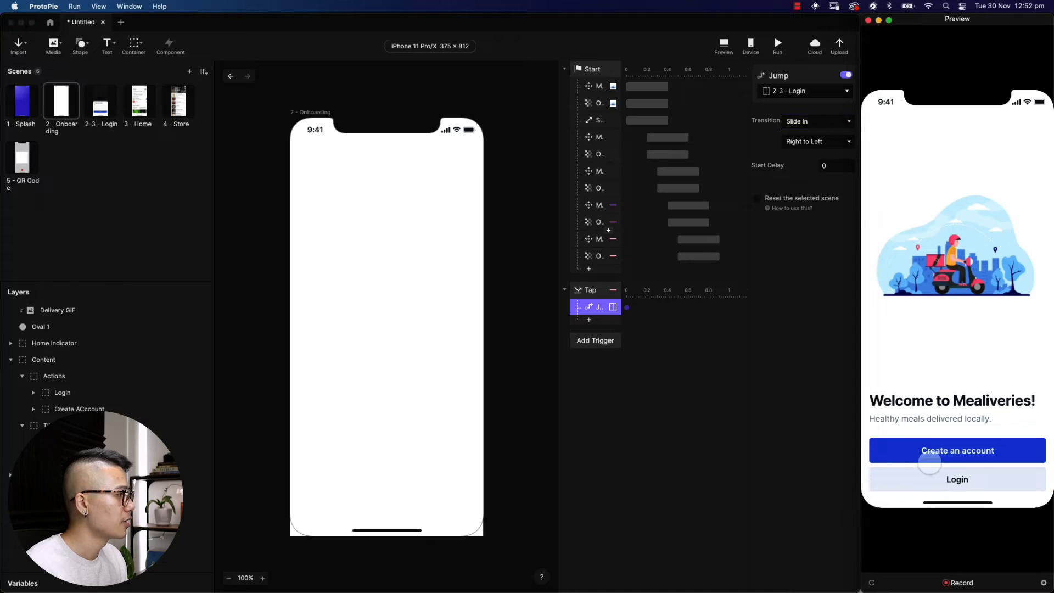
left_click(936, 477)
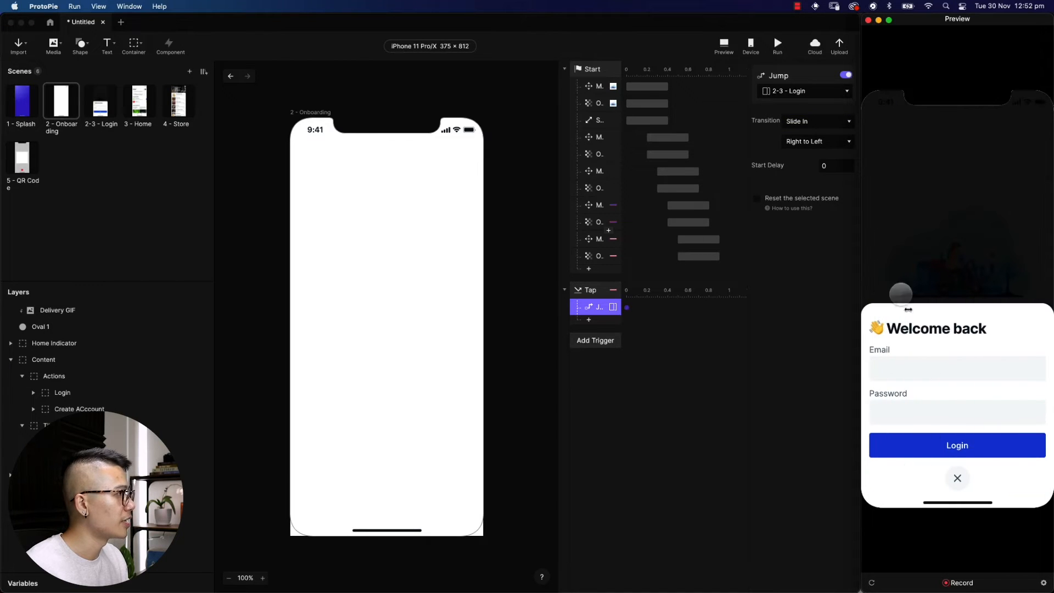
Change the slide direction to Bottom to Top and retest Login in Preview
left_click(816, 141)
left_click(810, 163)
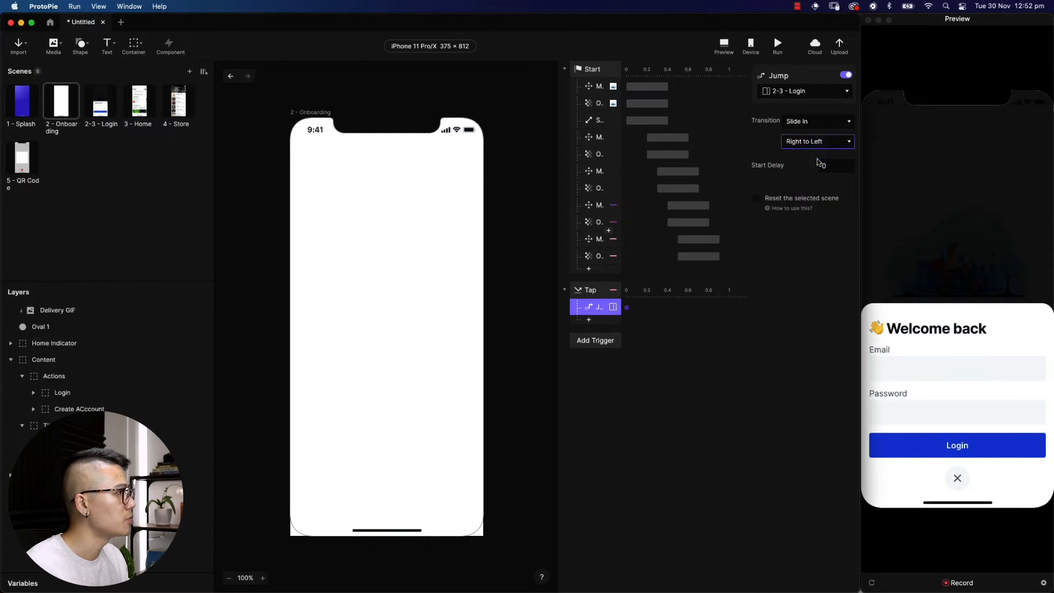
left_click(945, 480)
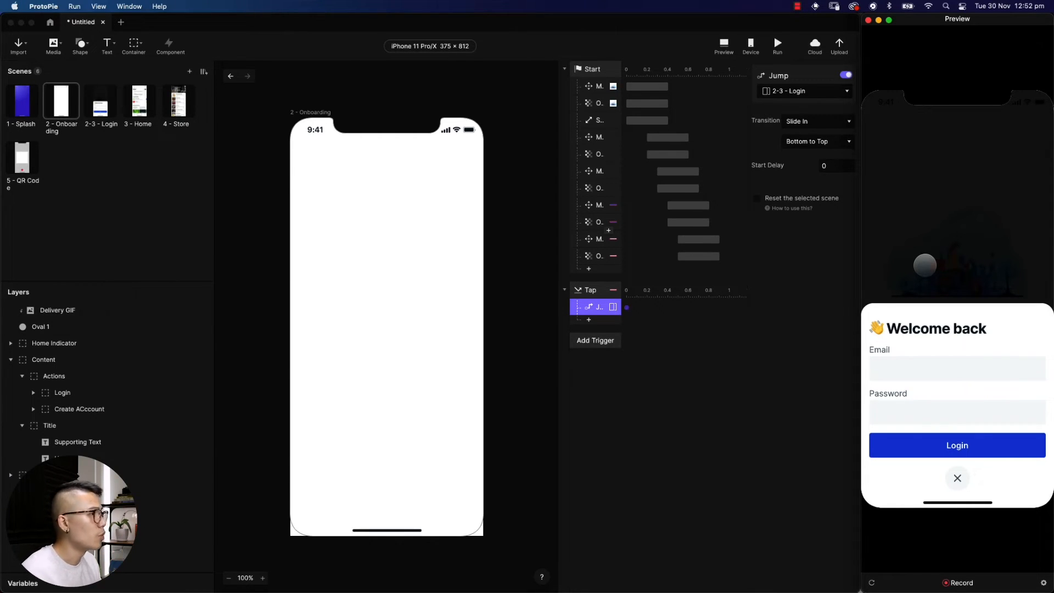
Copy Modal and Overlay from 2-3 - Login into 2 - Onboarding and move them to the top
left_click(589, 291)
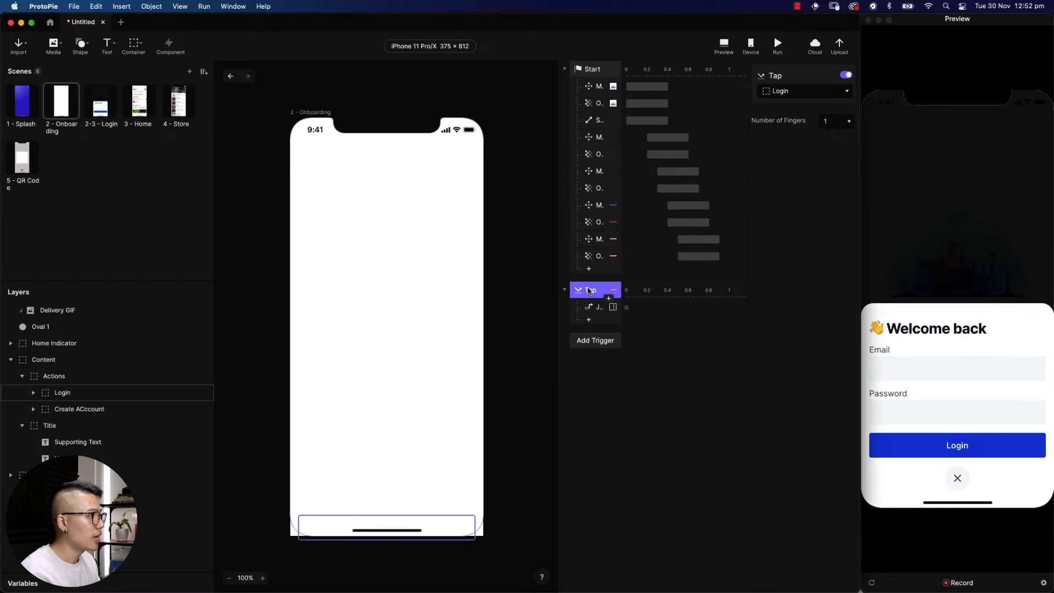
left_click(101, 104)
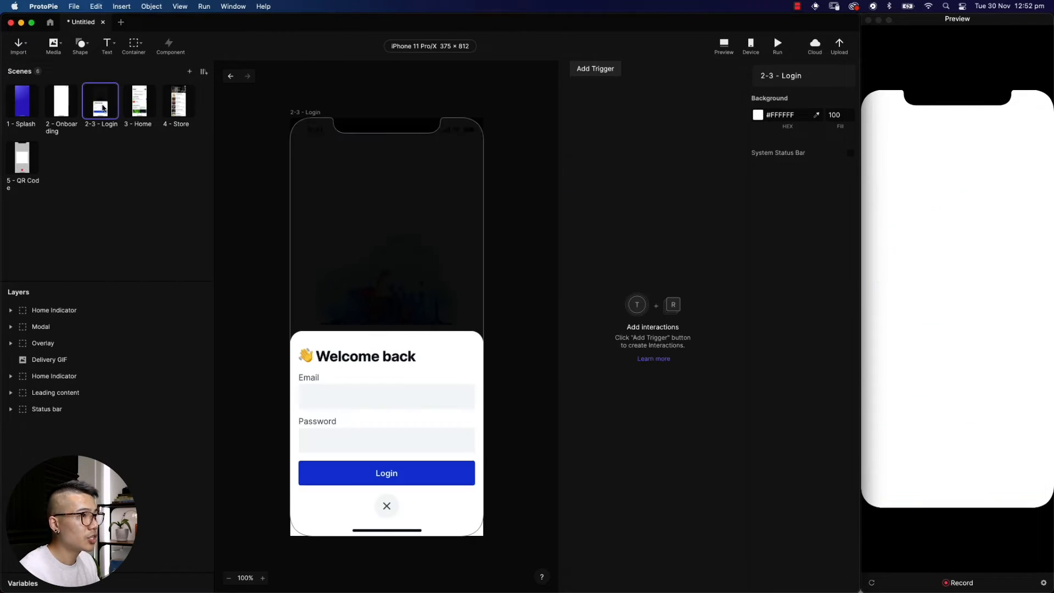
left_click(86, 326)
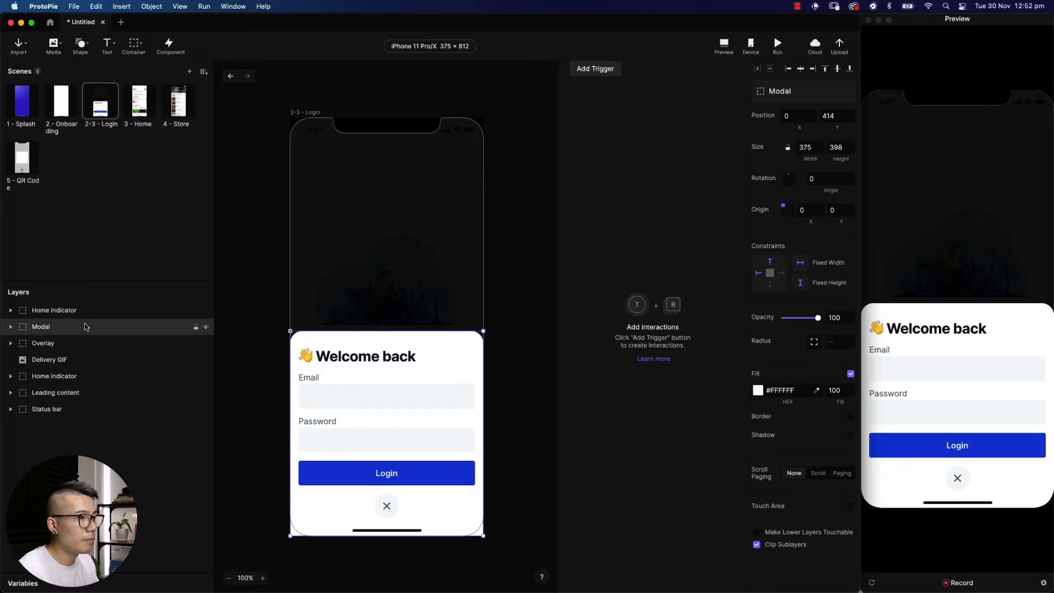
left_click(63, 343, "shift")
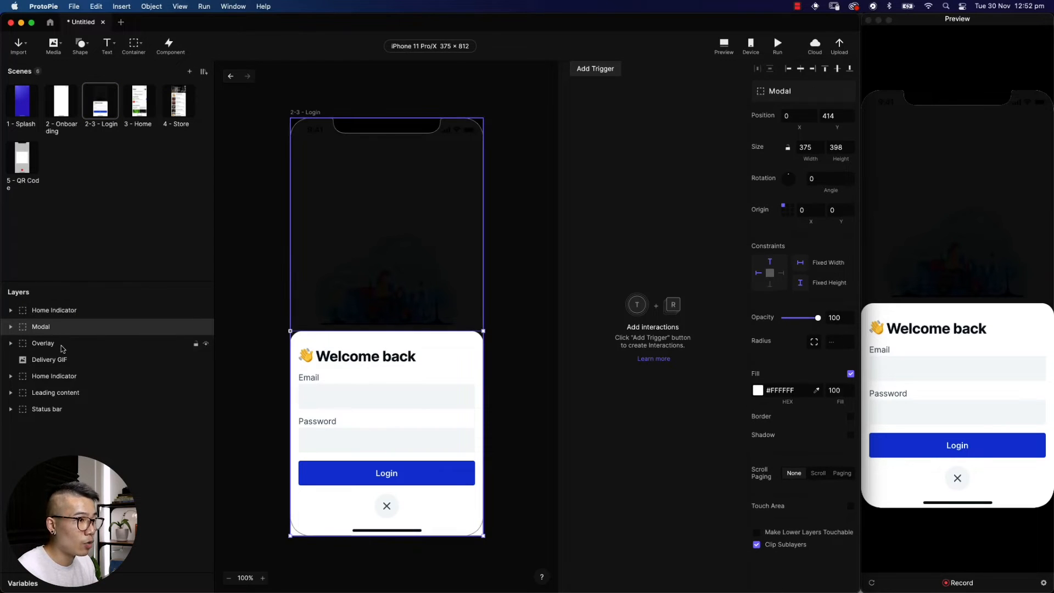
left_click(61, 105)
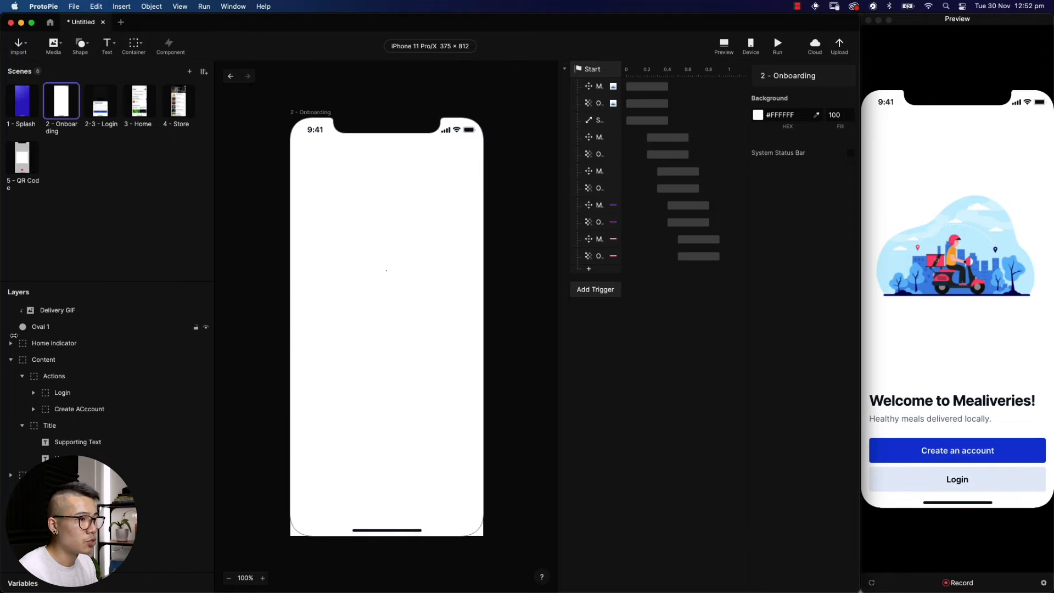
left_click(11, 359)
key("super+v")
left_click_drag(47, 378, 57, 307)
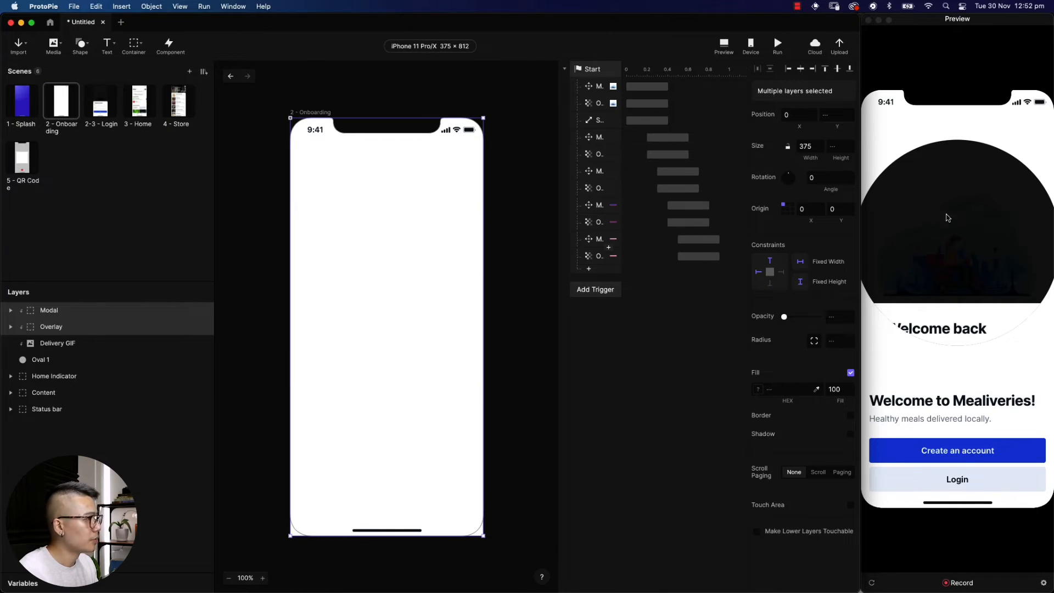
Group Delivery GIF with Oval 1 and name the group Image
left_click(38, 359)
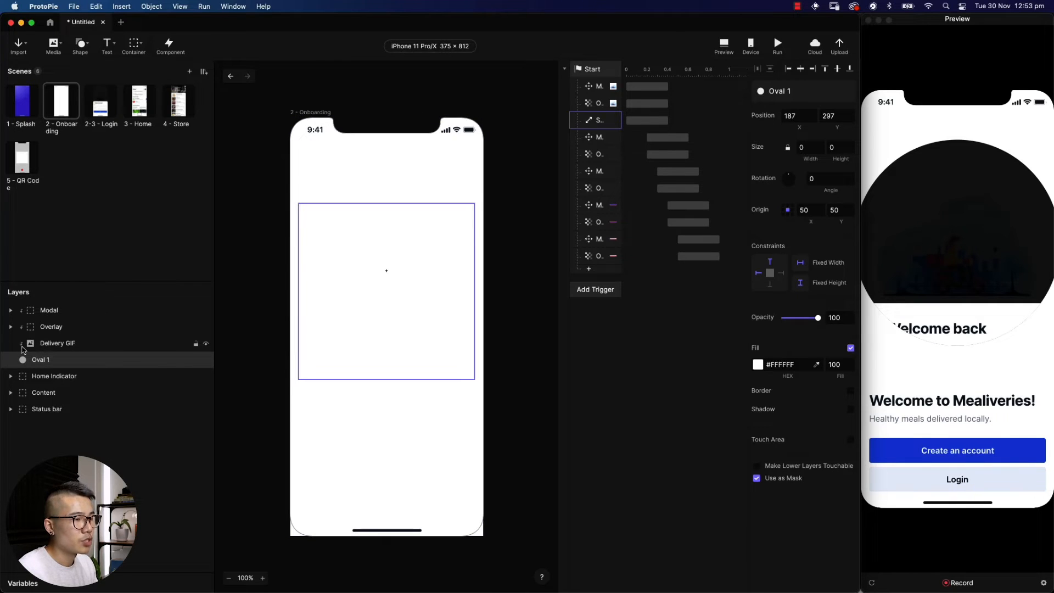
left_click(64, 344, "shift")
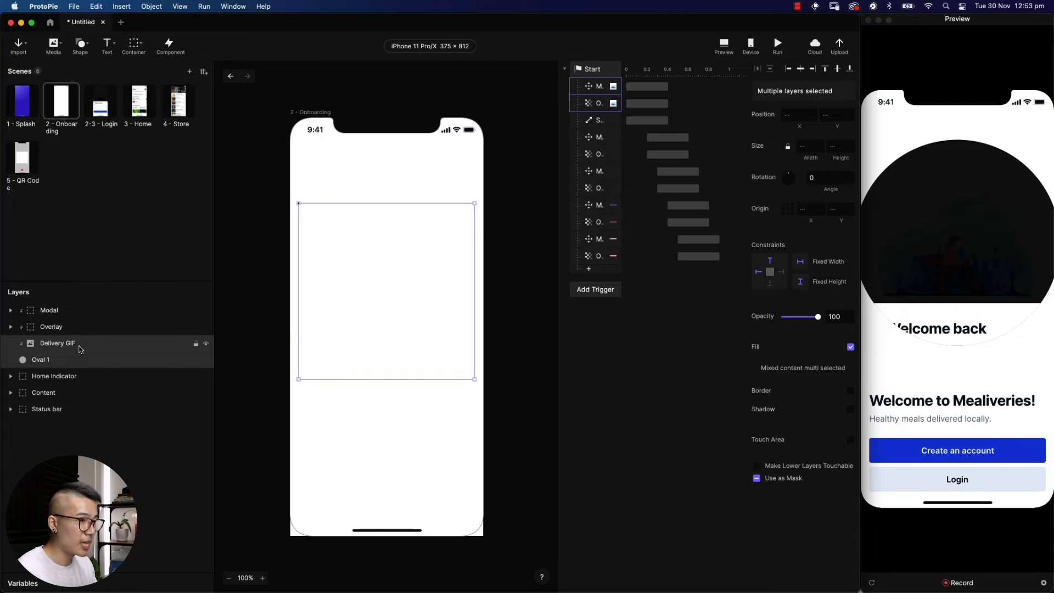
key("super+g")
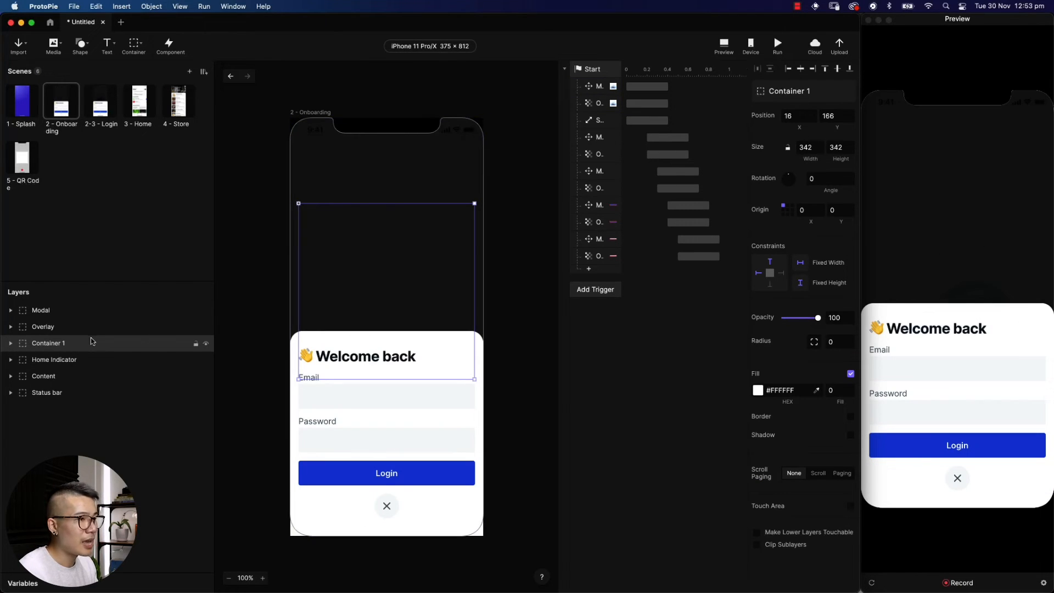
double_click(48, 344)
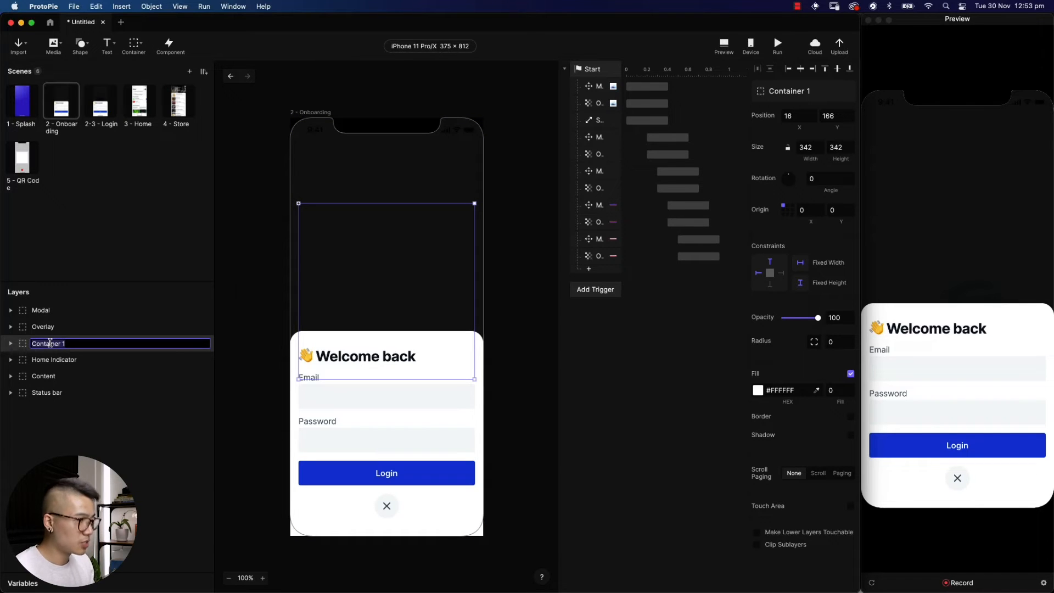
type("Image")
key("Return")
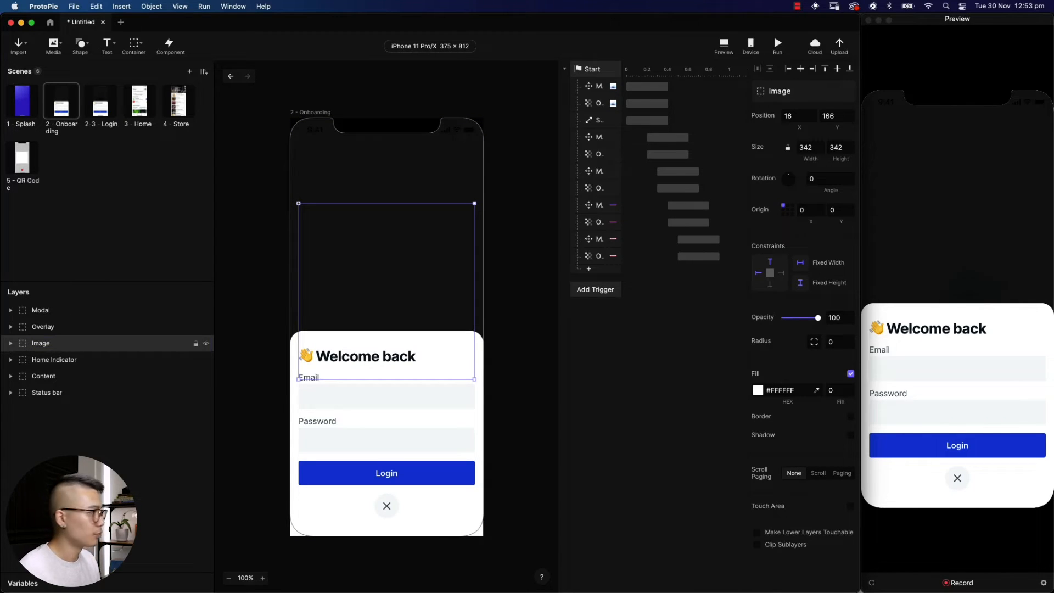
Set the Overlay's opacity to 0 and move the Modal down to Y 812, below the screen
left_click(54, 329)
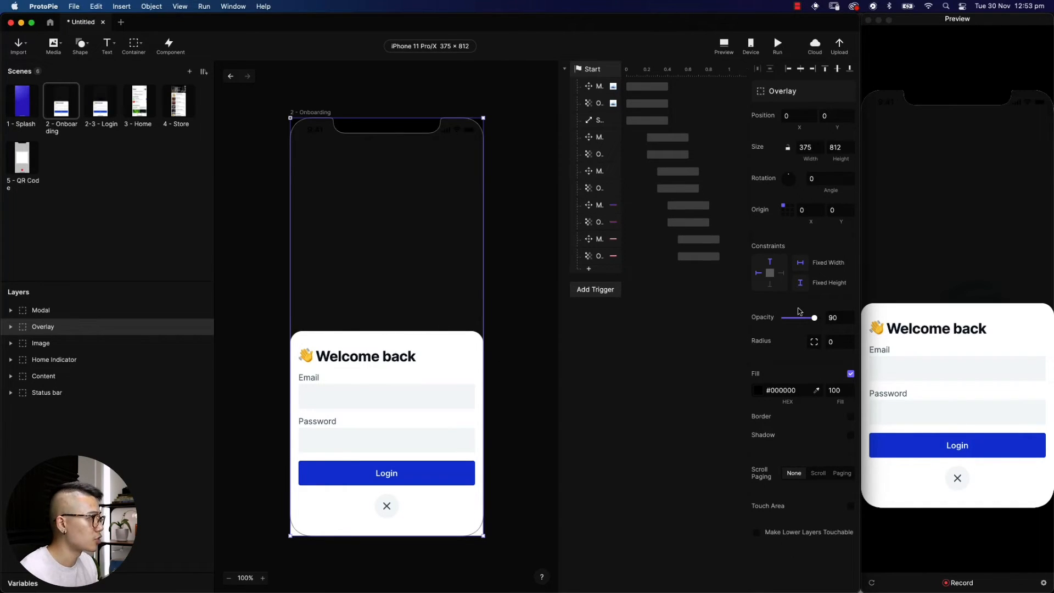
left_click_drag(814, 320, 744, 322)
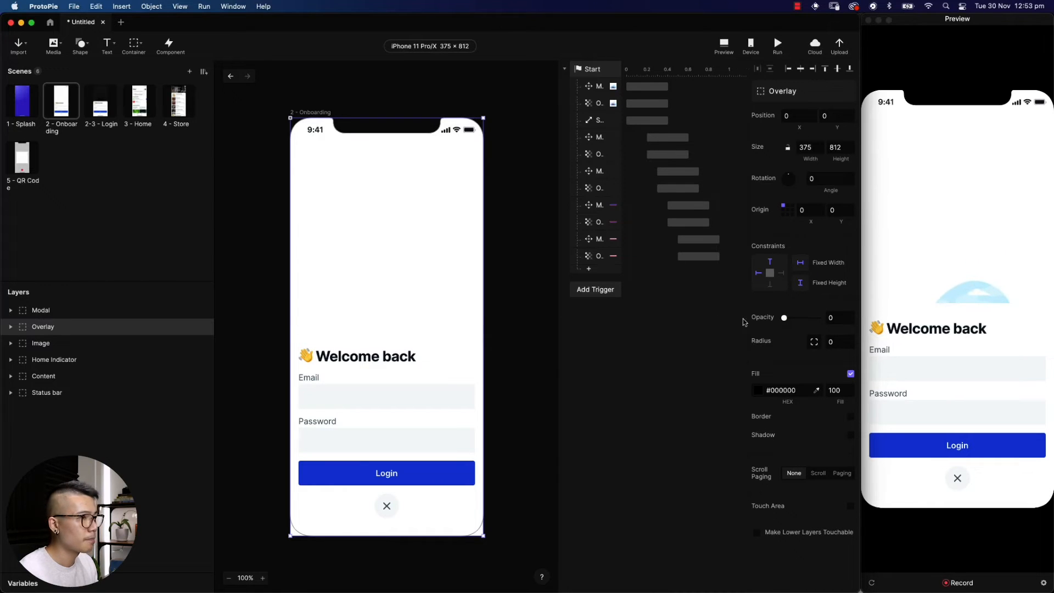
left_click(139, 310)
scroll(476, 364, "down", 2)
left_click_drag(469, 325, 460, 527)
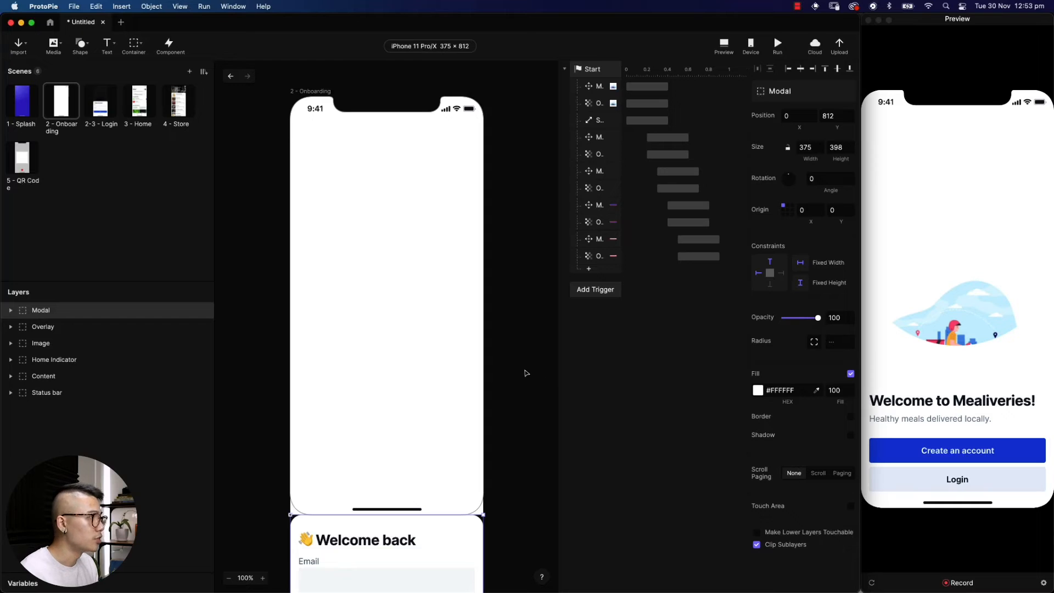
left_click(581, 295)
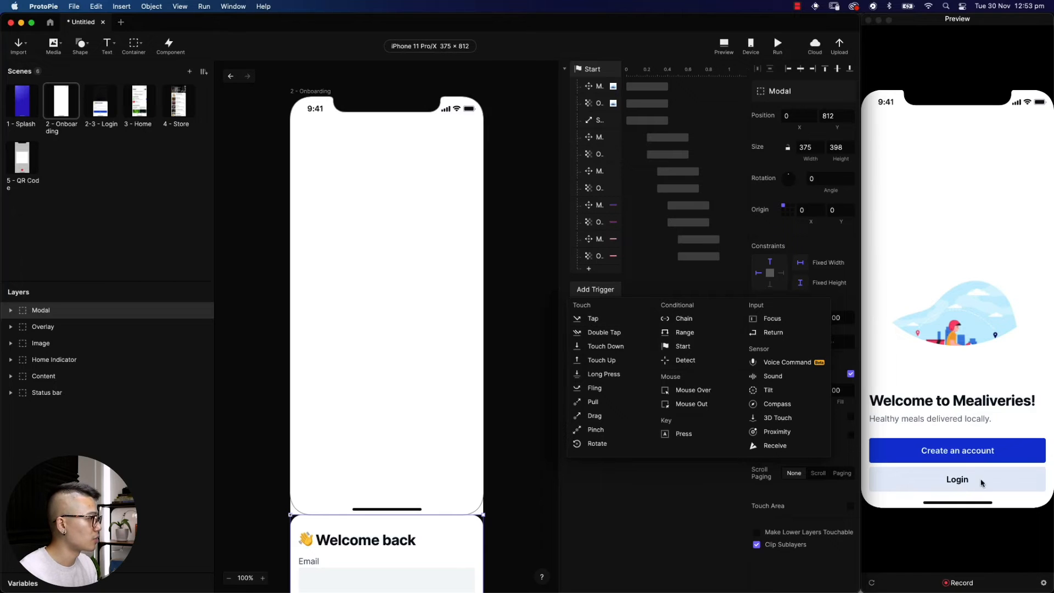
Add a Login Tap trigger that fades the Overlay to opacity 100, Ease Out, 0.4 s
left_click(593, 321)
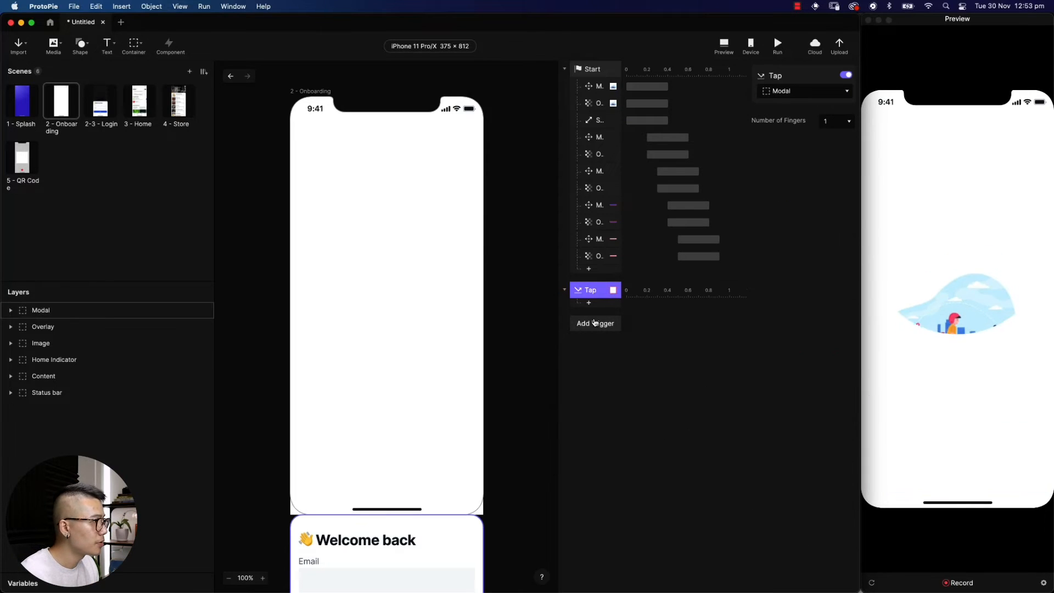
left_click(840, 96)
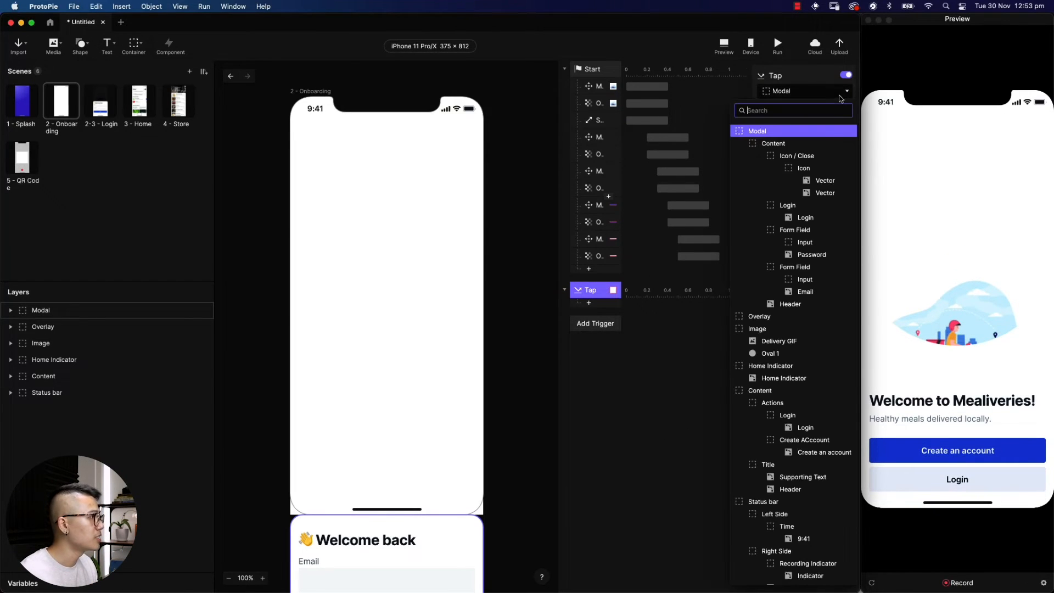
left_click(813, 208)
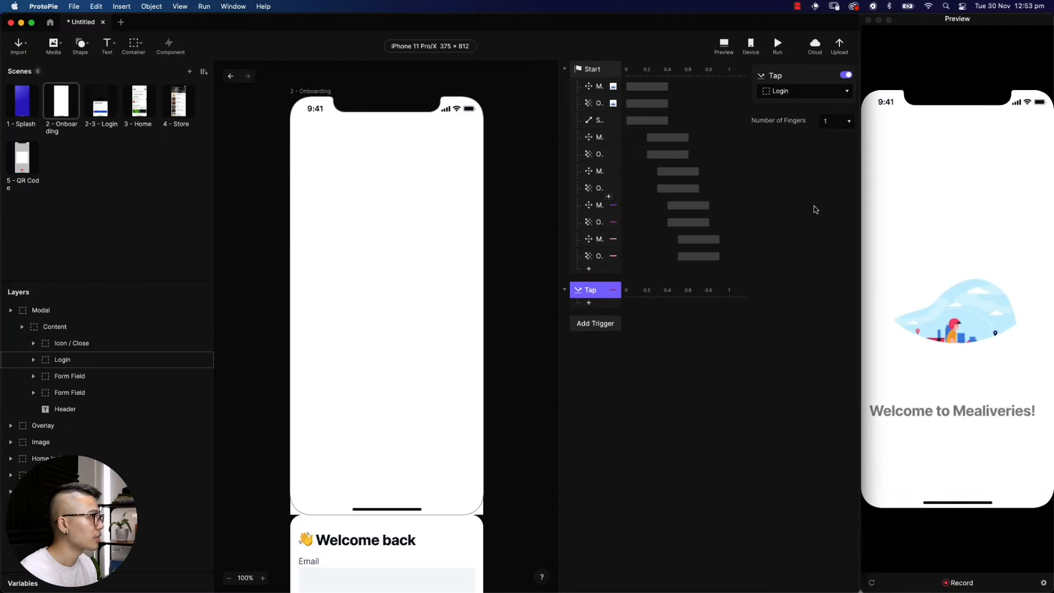
left_click(588, 303)
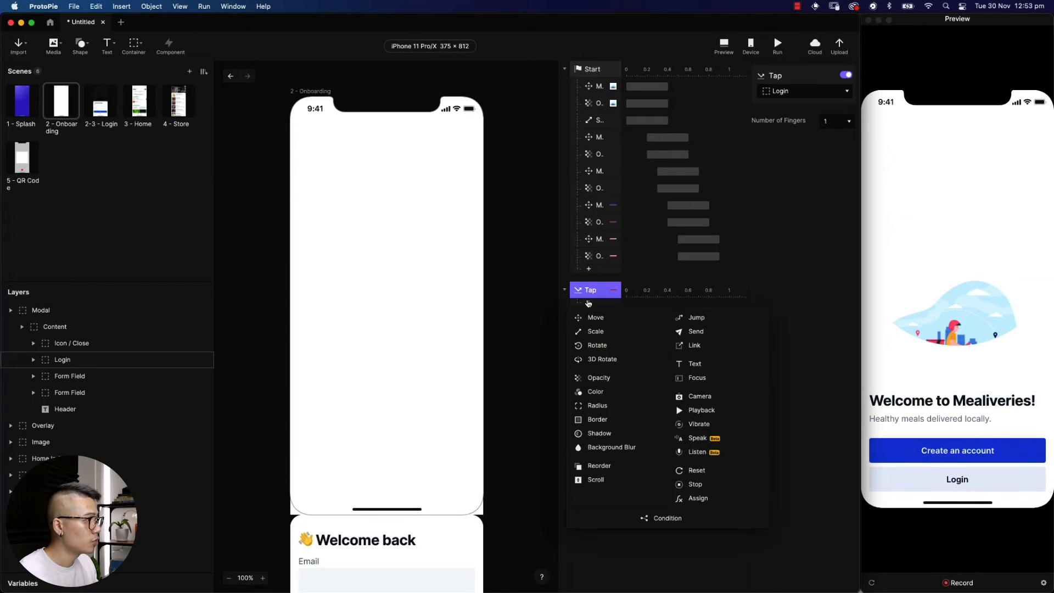
left_click(599, 378)
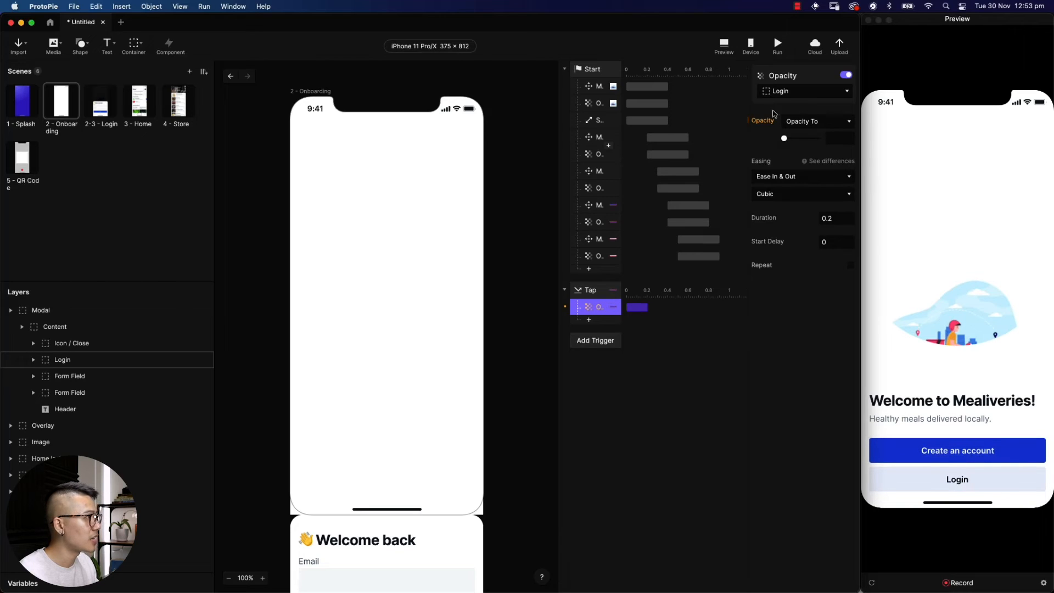
left_click(796, 93)
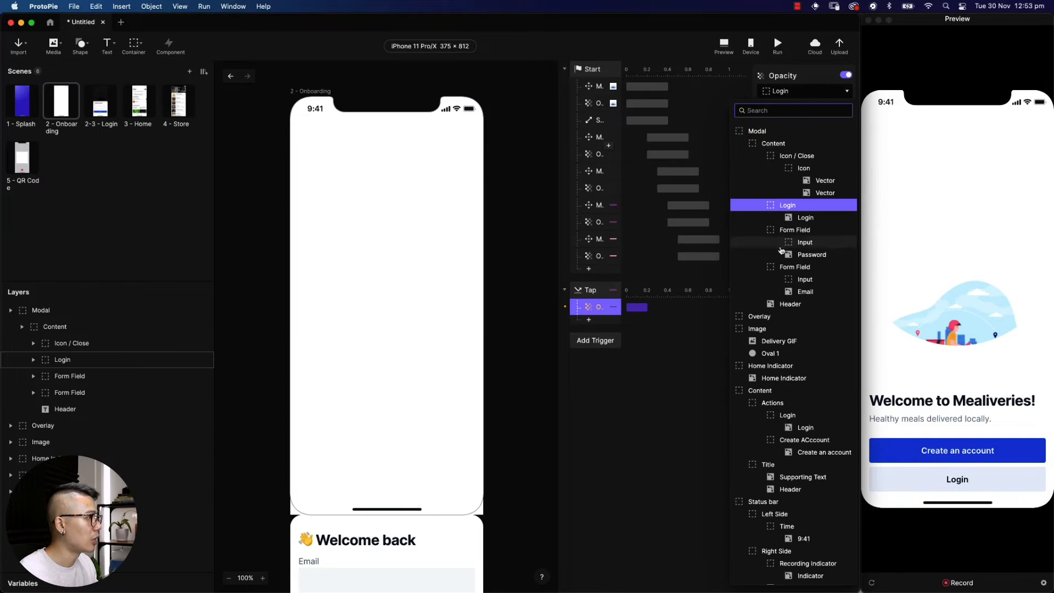
left_click(774, 316)
left_click_drag(785, 138, 819, 139)
left_click(830, 176)
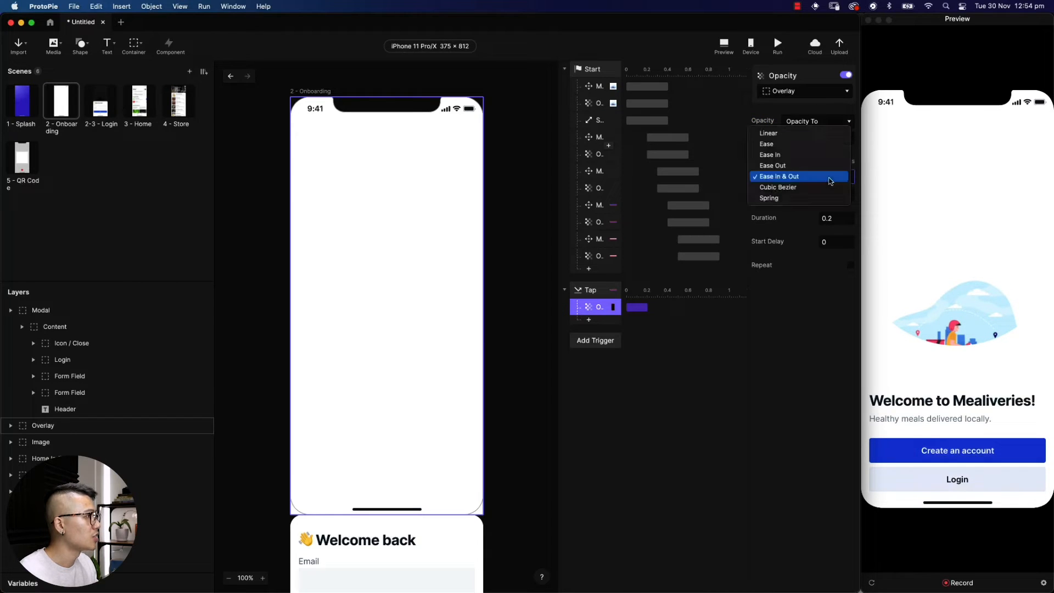
left_click(826, 168)
left_click(831, 219)
key("super+a")
type("0.4")
key("Return")
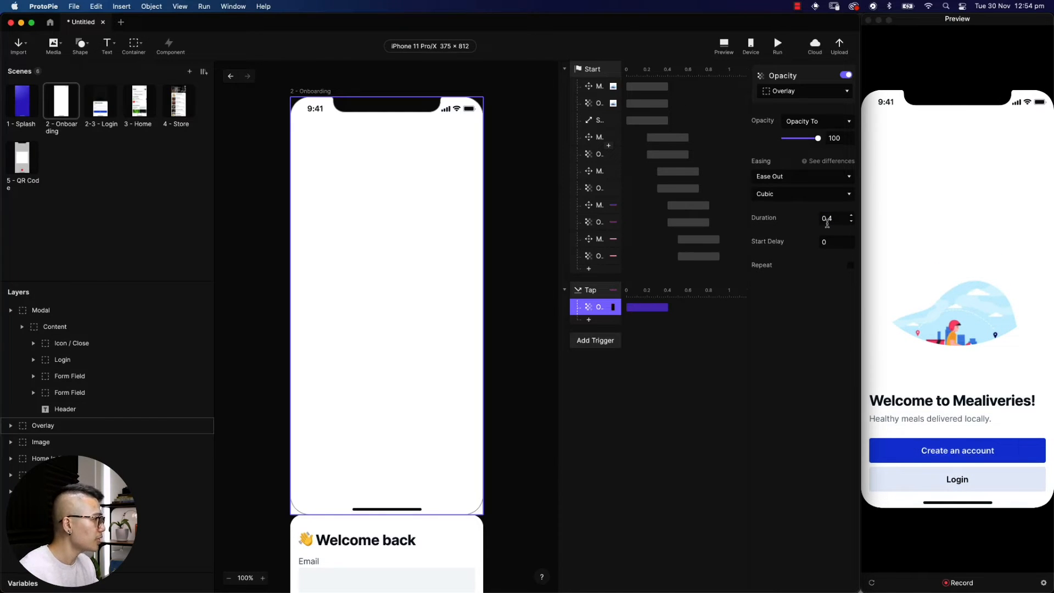
Add a Move response sliding the Modal to Y 414, Ease Out, 0.4 s, and test in Preview
left_click(589, 322)
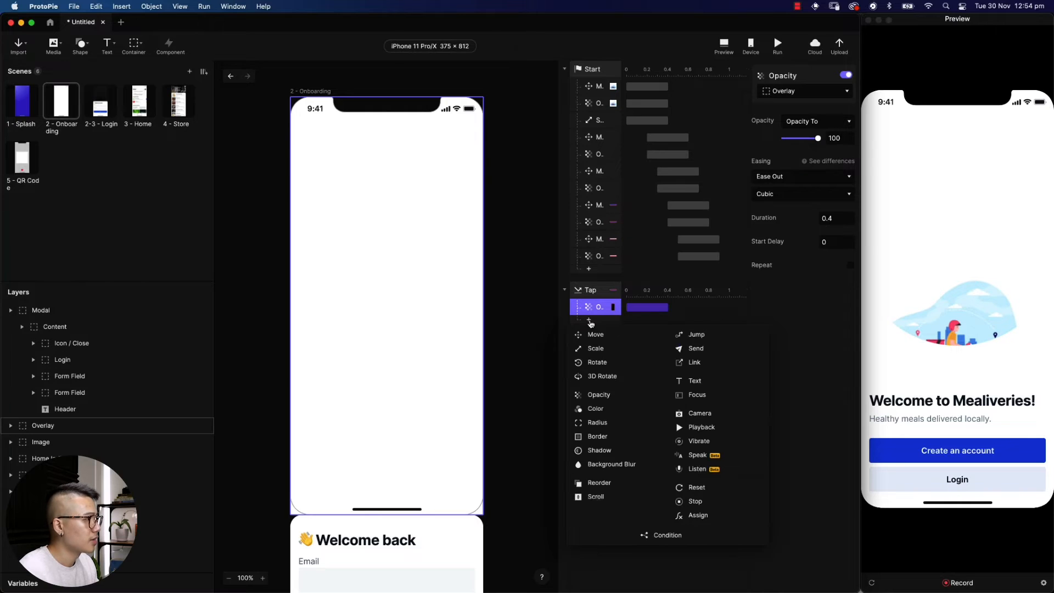
left_click(594, 335)
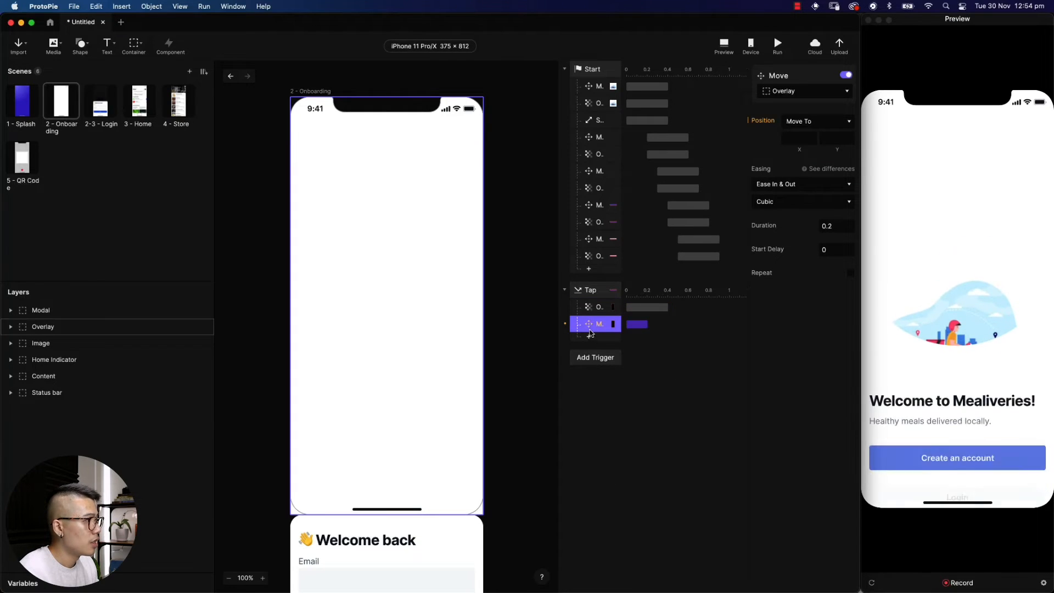
left_click(838, 95)
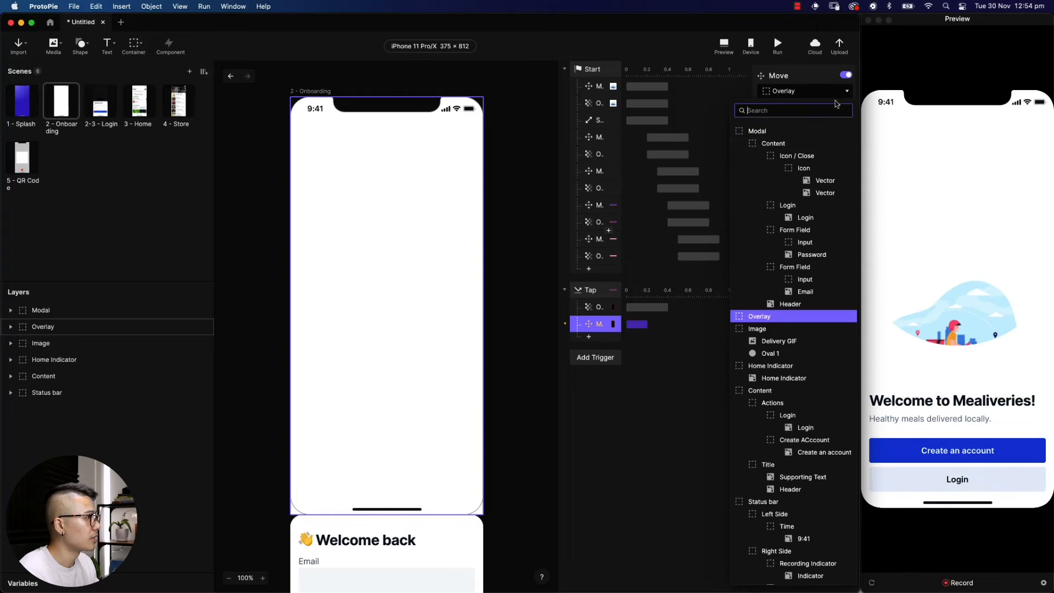
left_click(762, 132)
left_click(834, 137)
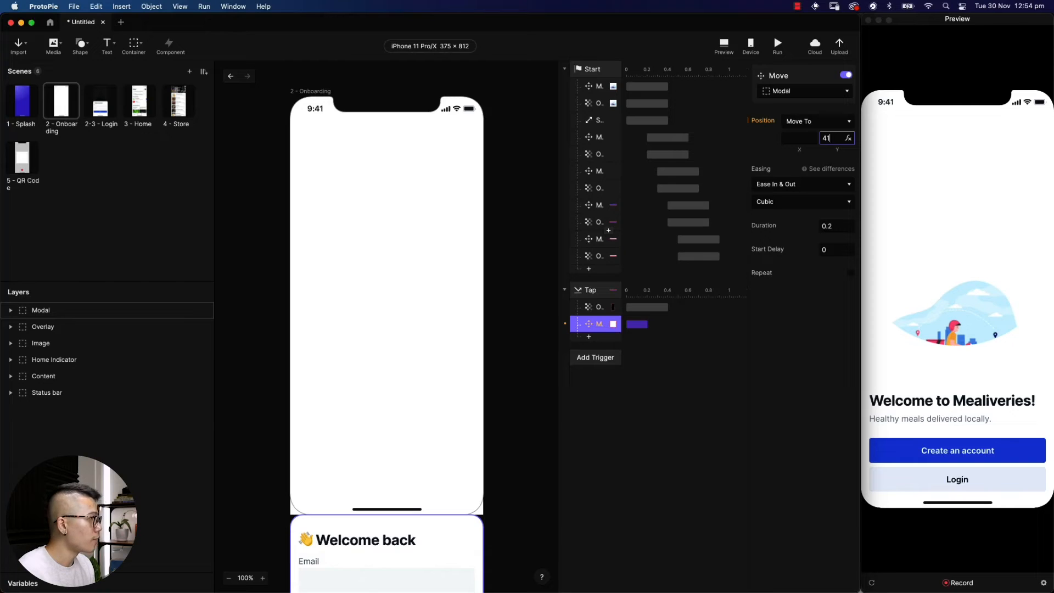
key("Return")
left_click(832, 188)
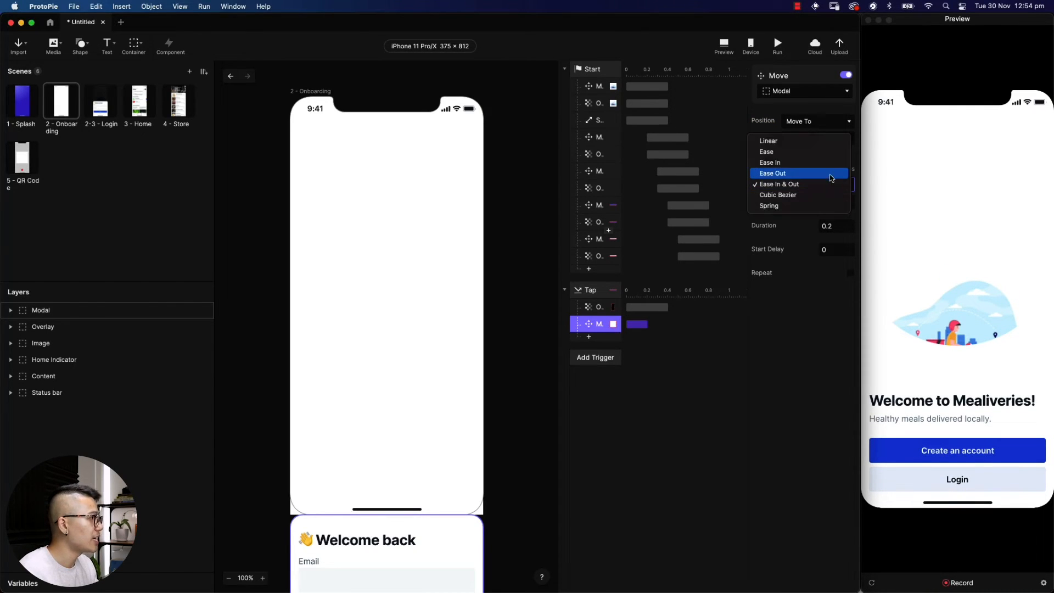
left_click(813, 173)
left_click(831, 226)
type("0.4")
key("Return")
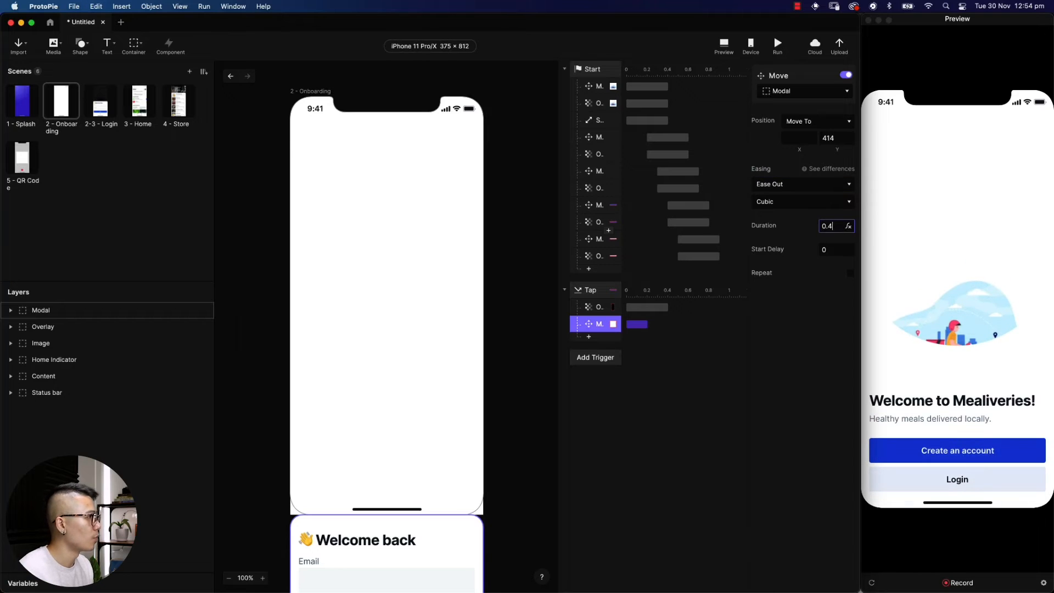
left_click(961, 477)
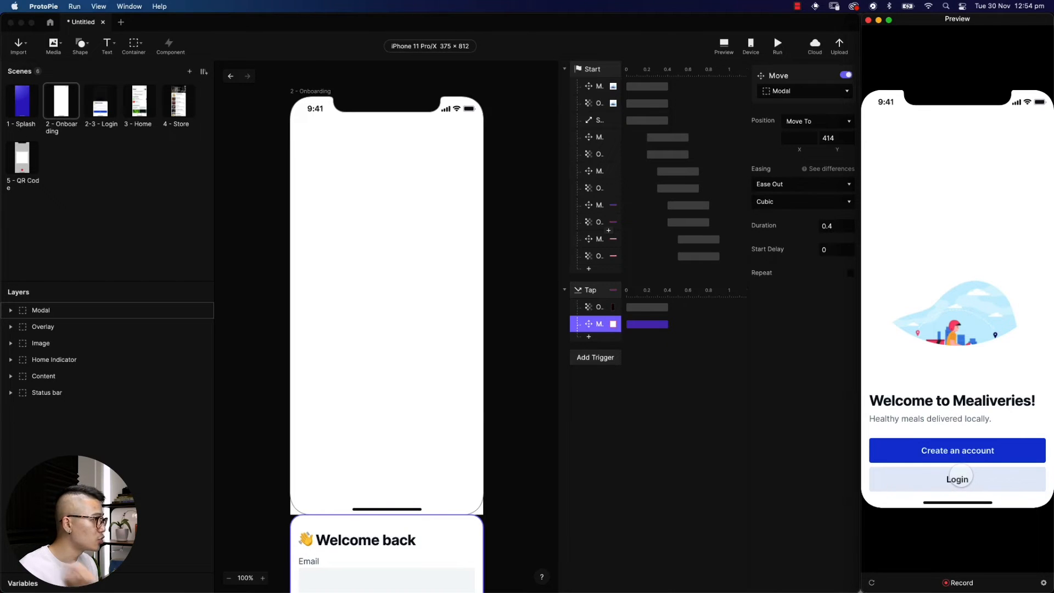
left_click(581, 291)
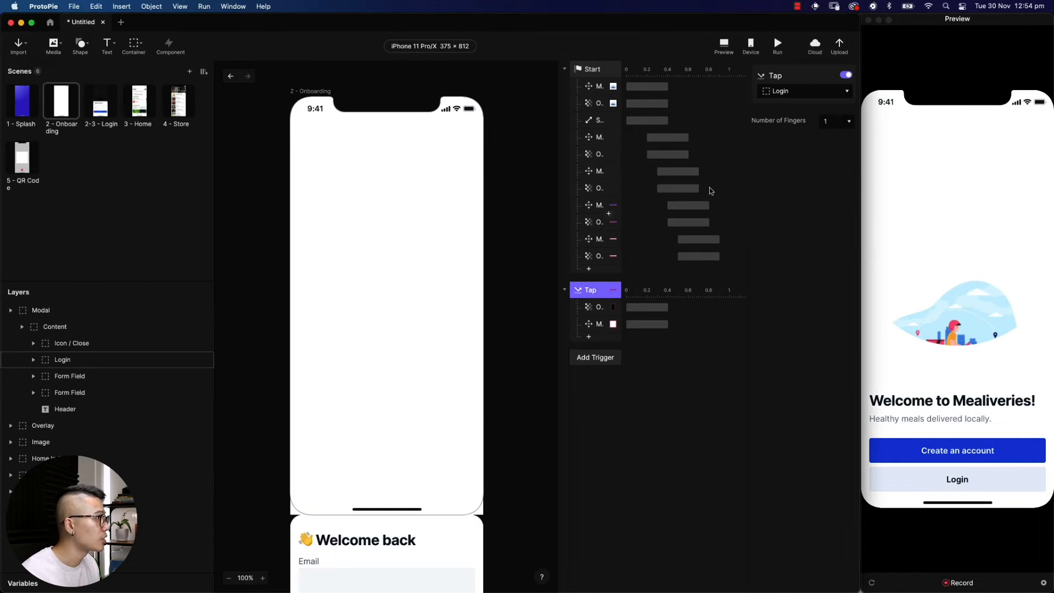
Retarget the Tap trigger to Content > Actions > Login and test it in Preview
left_click(794, 92)
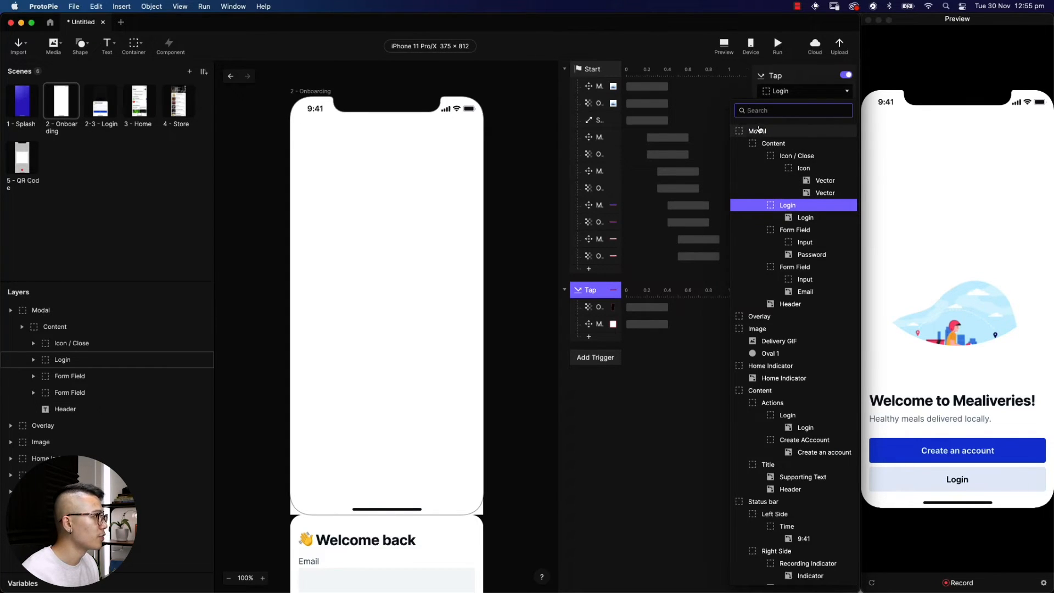
left_click(789, 418)
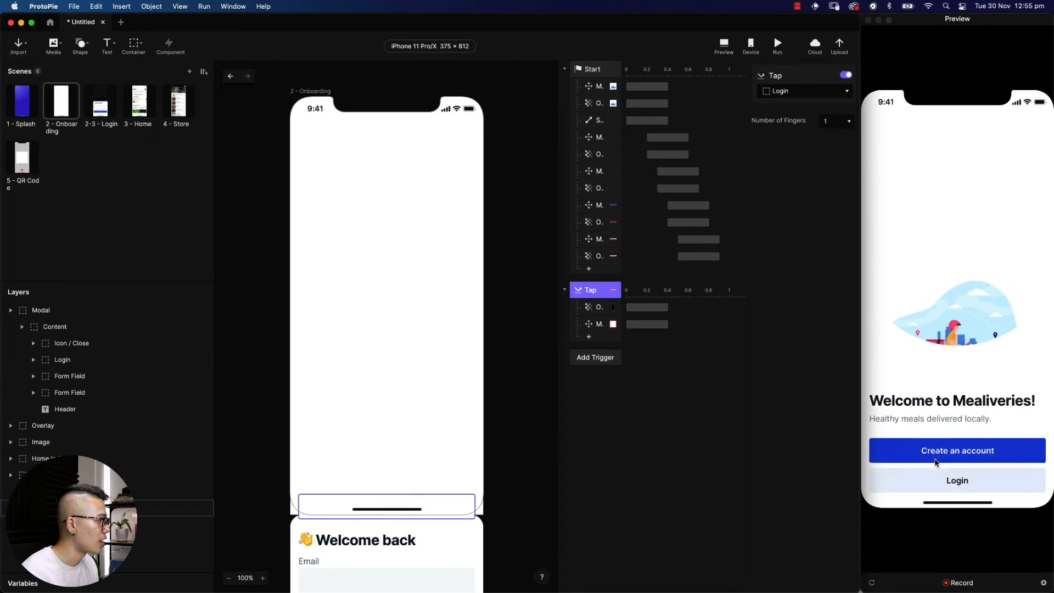
left_click(935, 420)
left_click(938, 481)
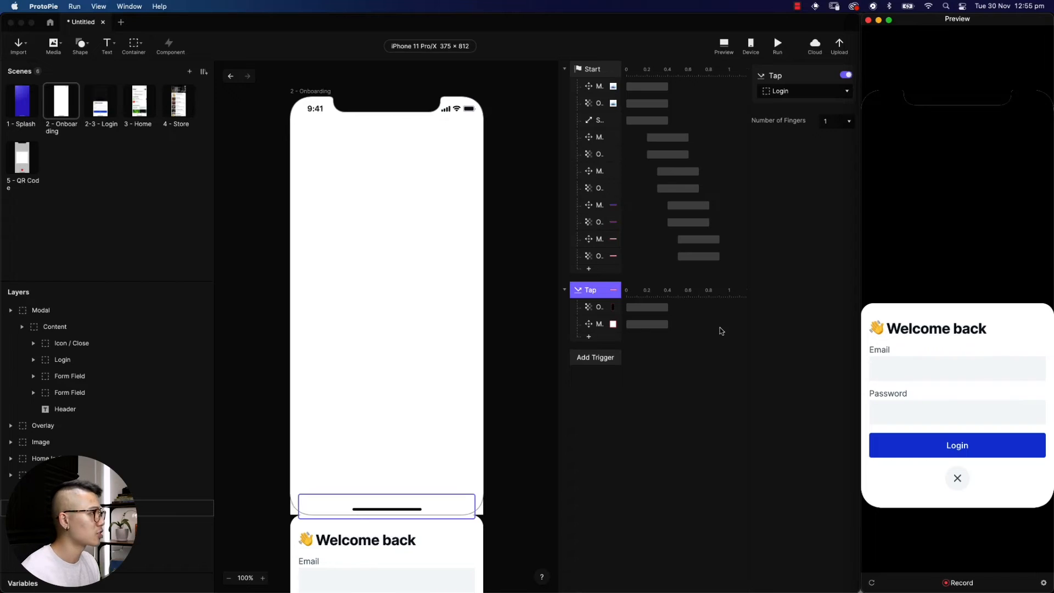
Set the Overlay opacity response's target to 90 and recheck the dimming in Preview
left_click(596, 306)
double_click(835, 138)
type("90")
key("Return")
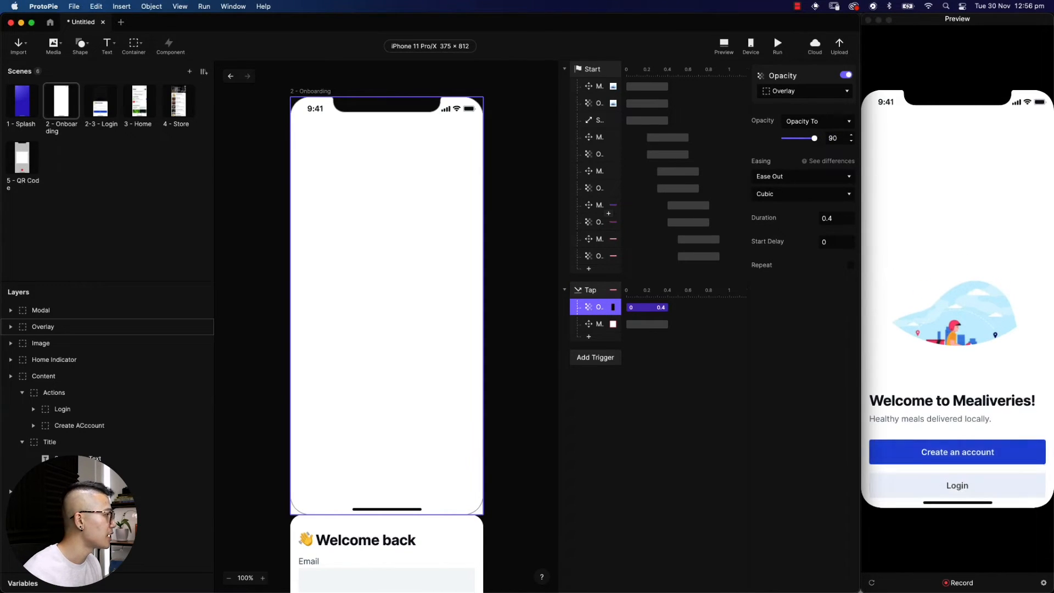
left_click(933, 485)
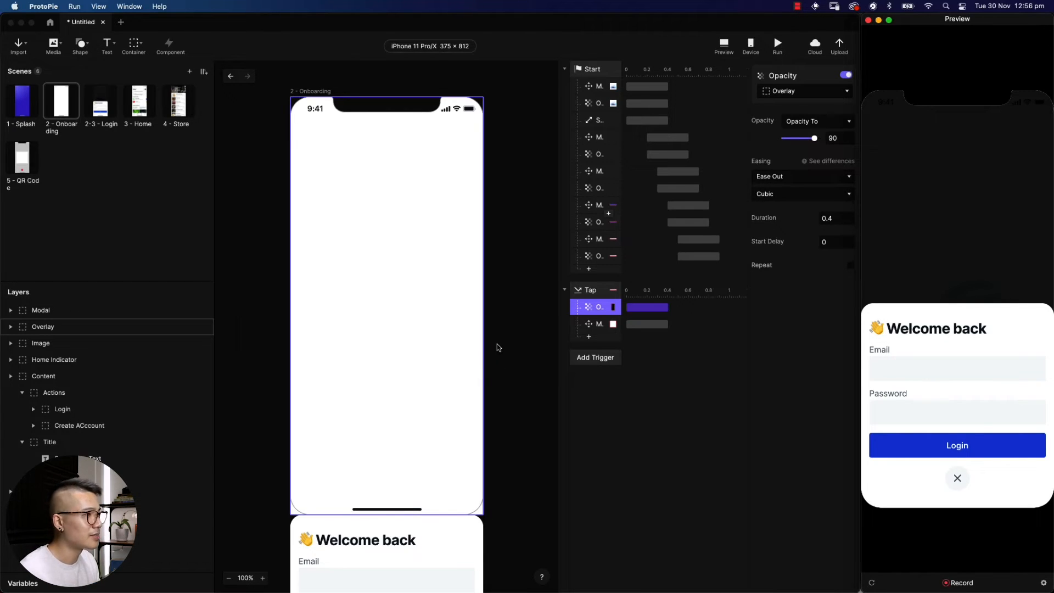
scroll(497, 347, "down", 5)
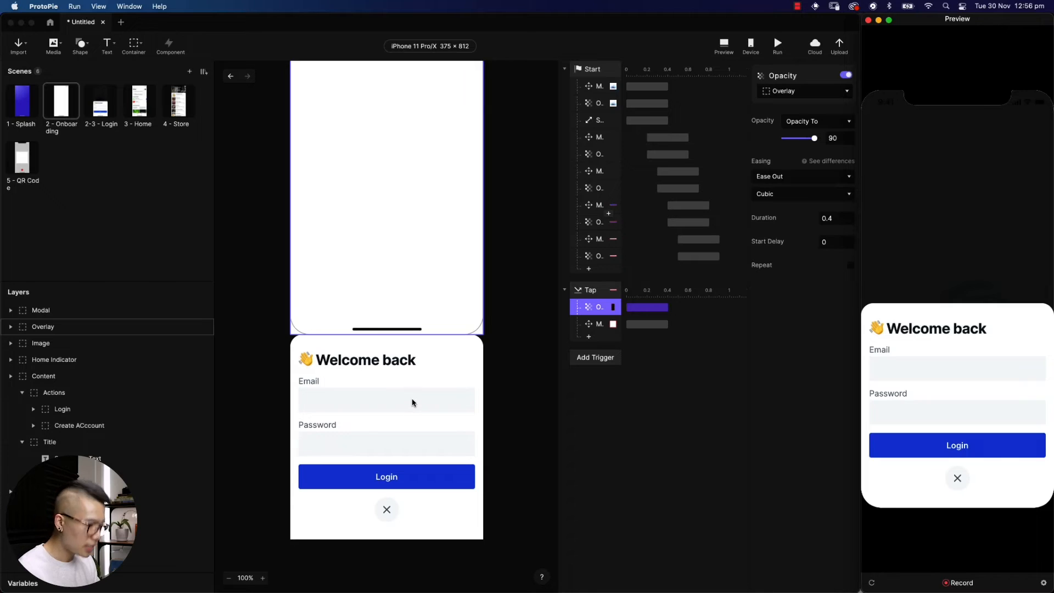
left_click(411, 402)
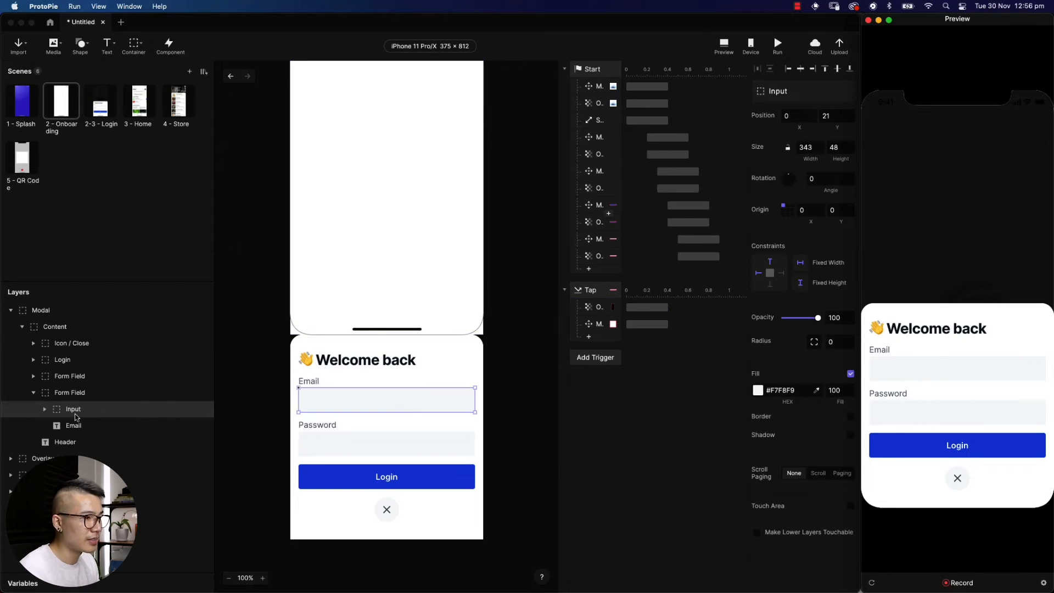
Draw a text Input layer over the Email field's box
left_click(107, 46)
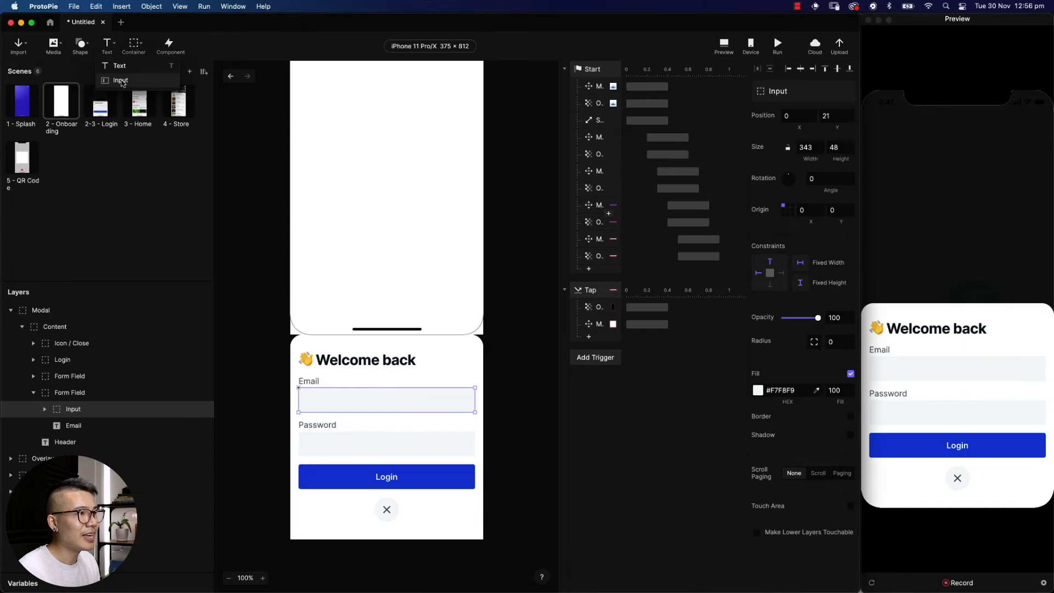
left_click(121, 81)
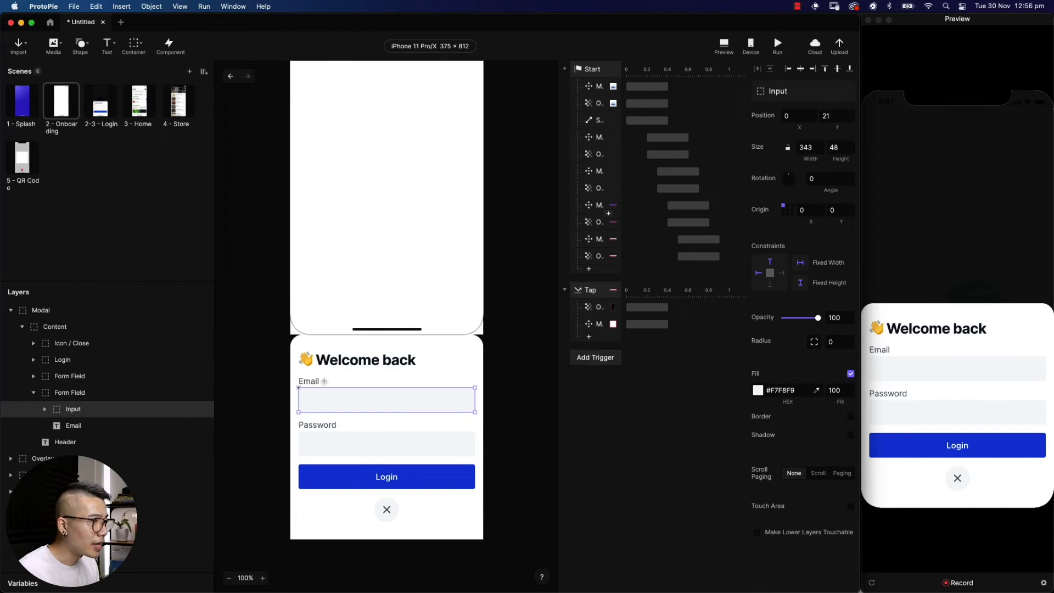
left_click(334, 373)
left_click(115, 50)
left_click(120, 81)
mouse_move(300, 388)
left_mouse_down()
mouse_move(358, 413)
mouse_move(475, 413)
left_mouse_up()
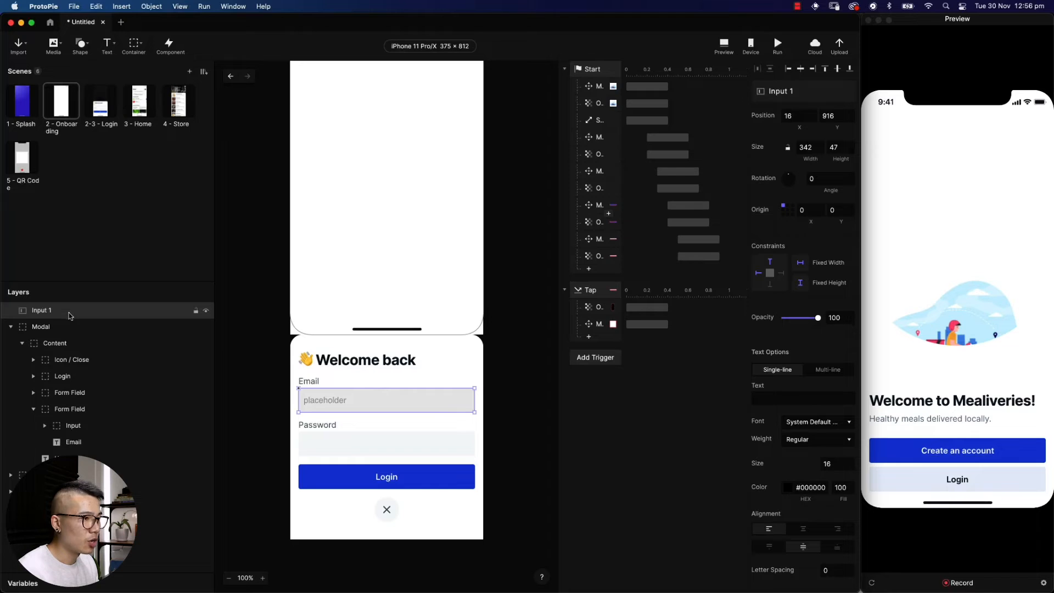
key("BackSpace")
Move Input 1 into the Email Form Field and delete the old Input rectangle
left_click(65, 409)
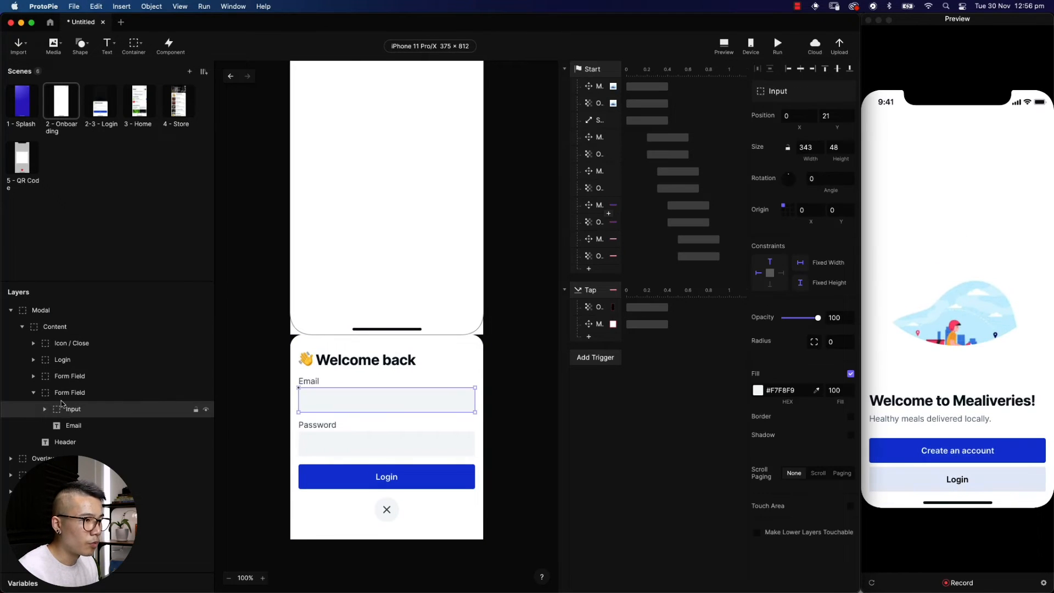
key("super+z")
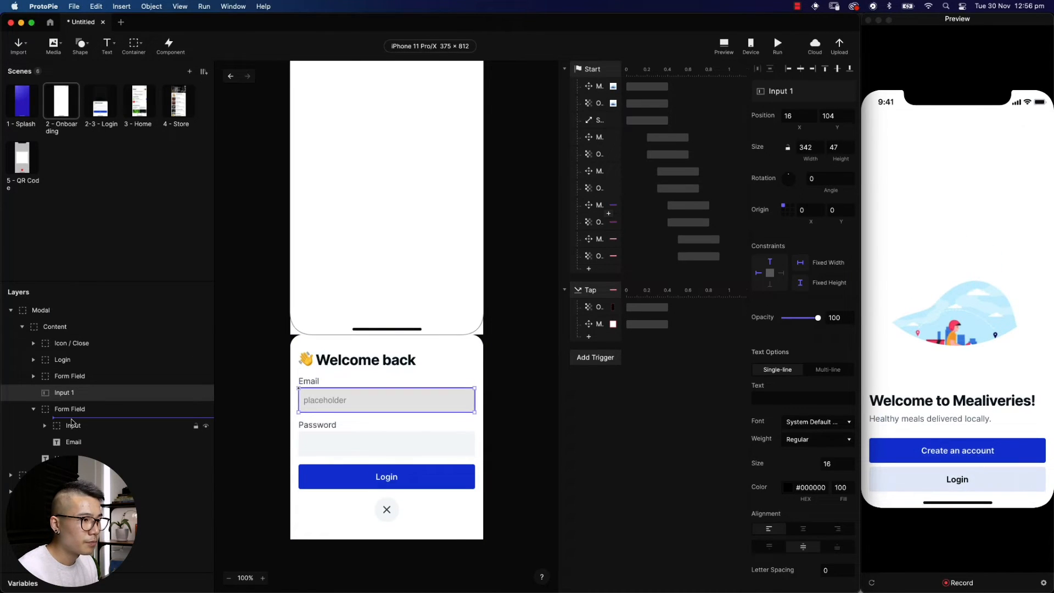
left_click_drag(72, 421, 73, 422)
left_click(73, 425)
key("BackSpace")
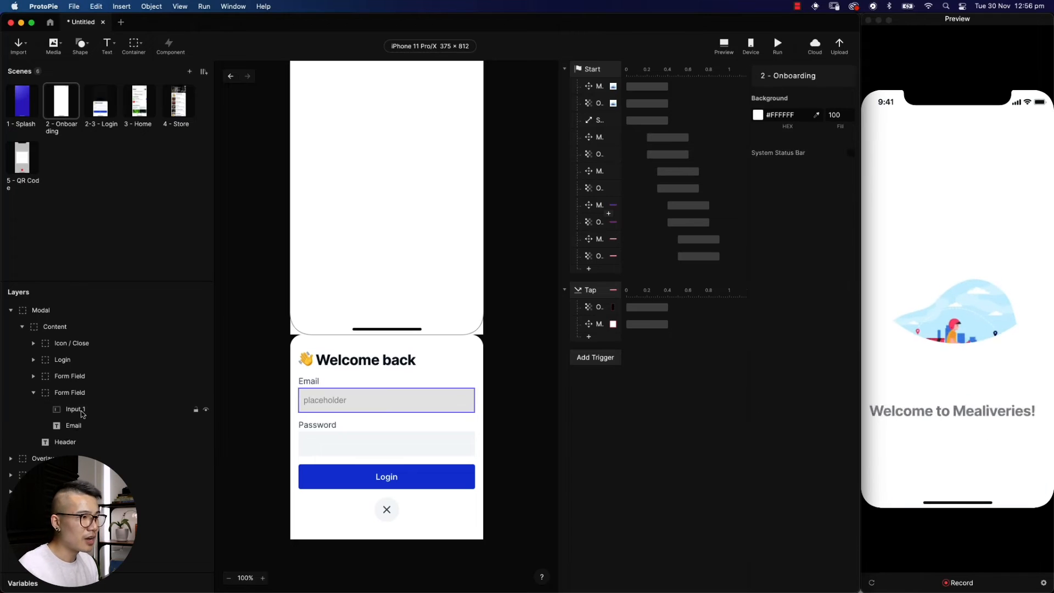
left_click(81, 412)
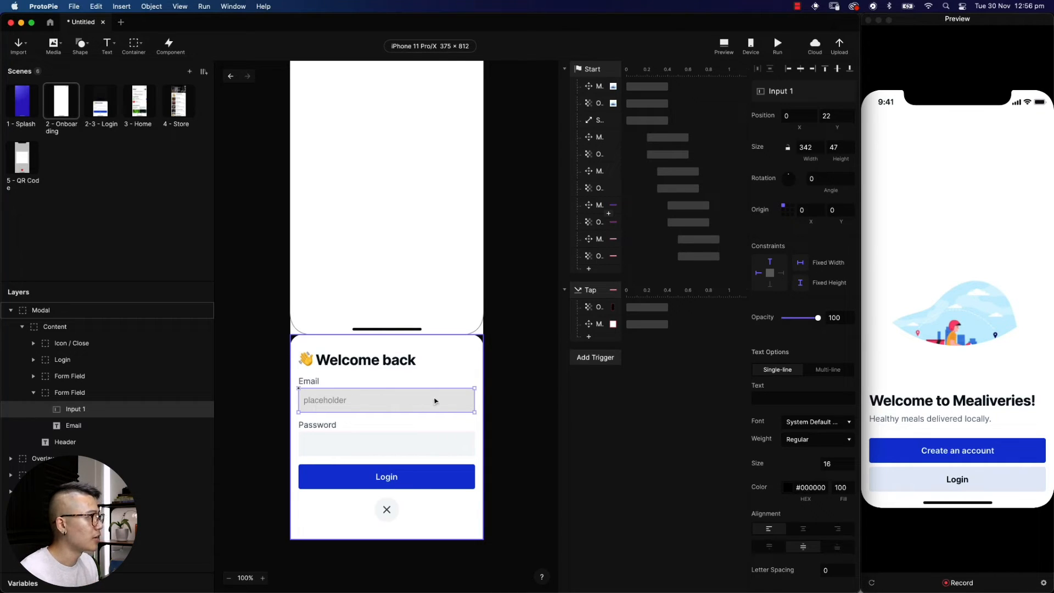
Turn off Input 1's placeholder and set its corner radius to 4
scroll(809, 319, "down", 5)
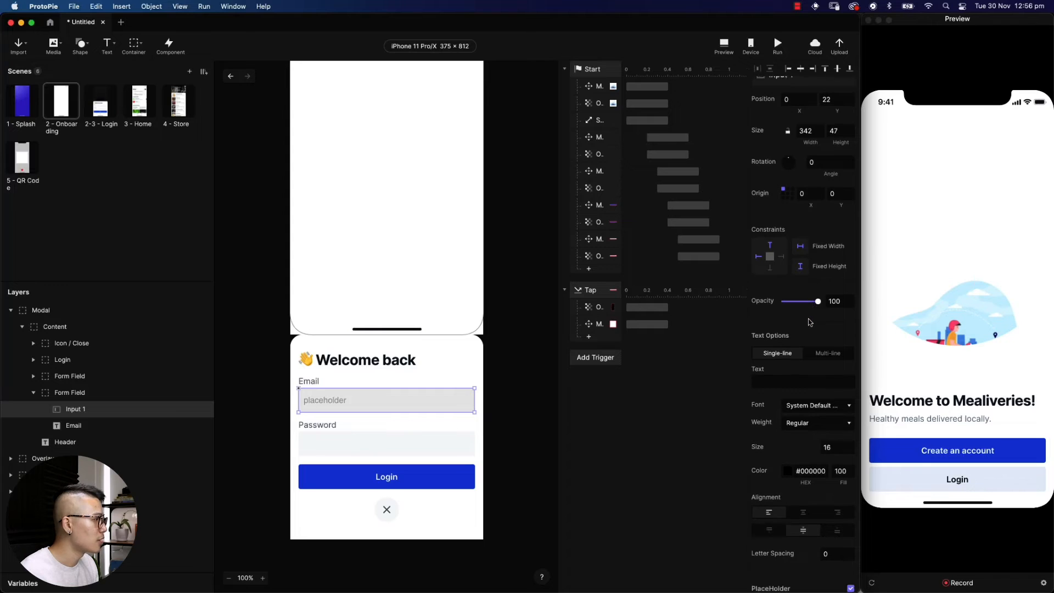
scroll(800, 327, "down", 2)
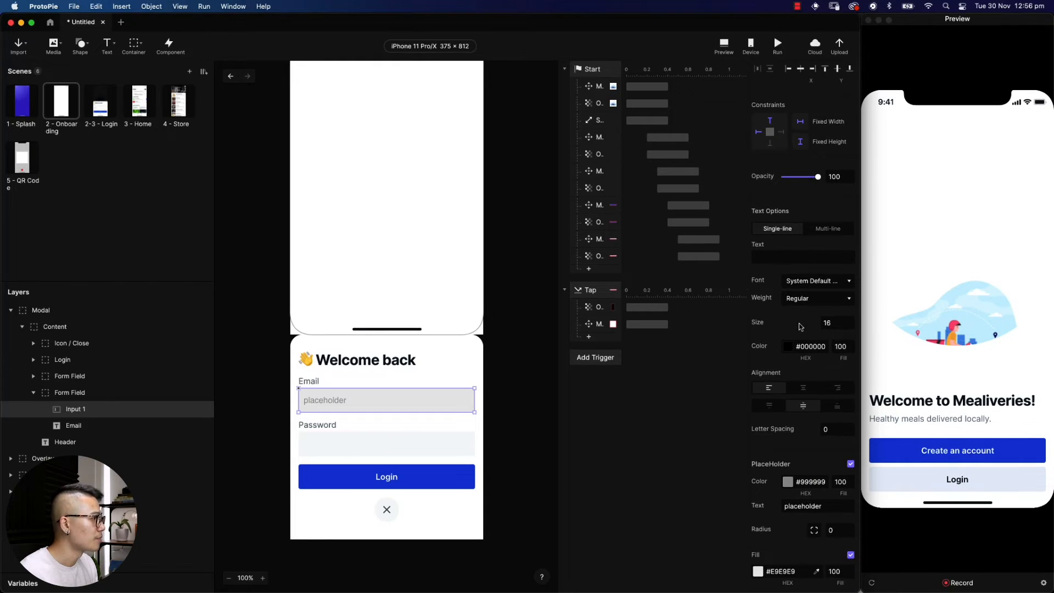
scroll(798, 297, "down", 1)
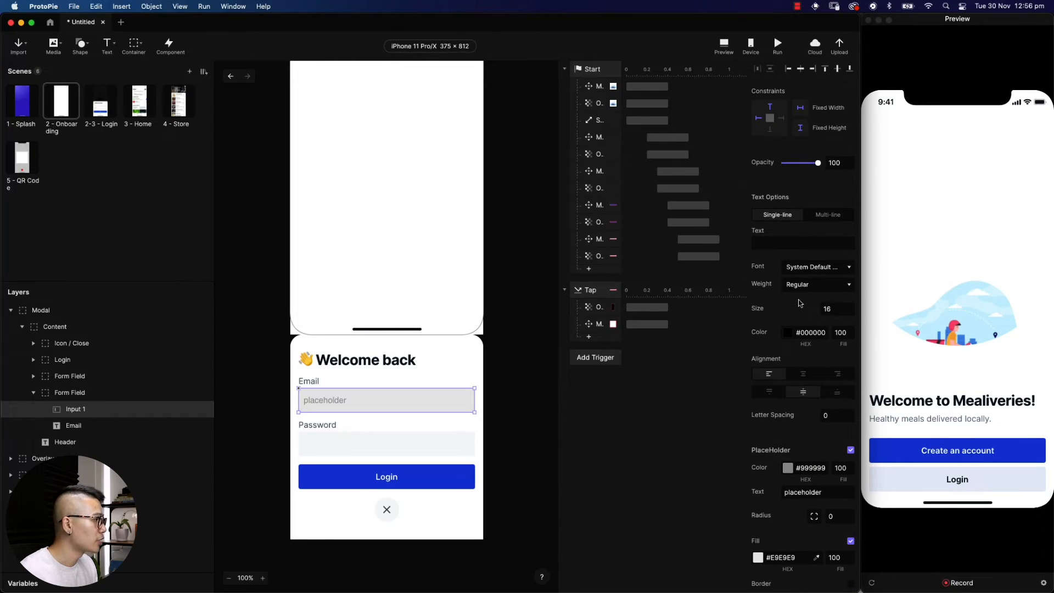
left_click(851, 448)
left_click(837, 467)
type("4")
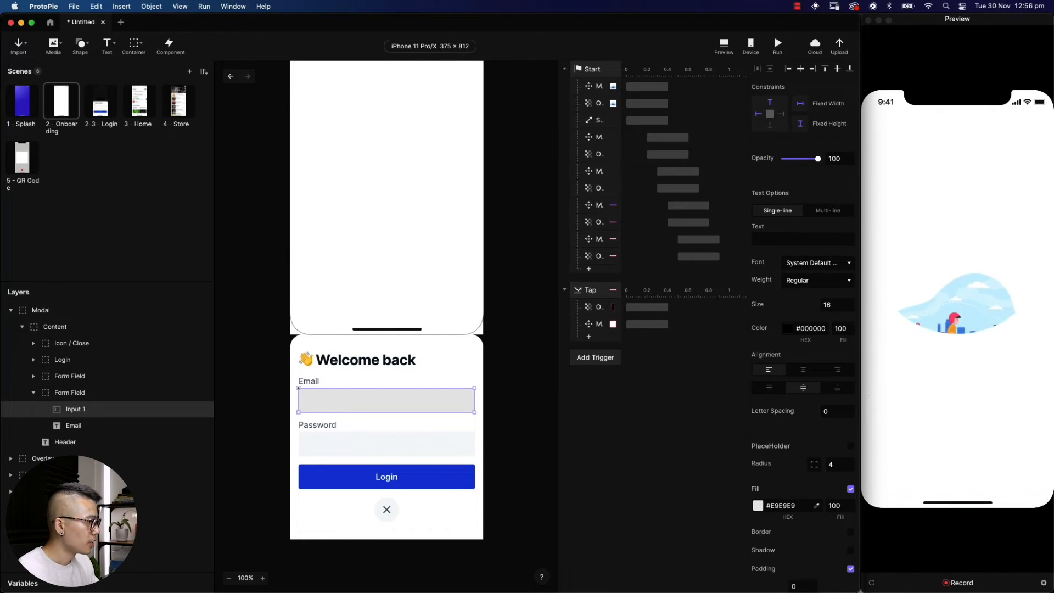
Change Input 1's fill to #F2F2F2 and keep its keyboard type as Text
scroll(790, 483, "down", 1)
left_click(758, 494)
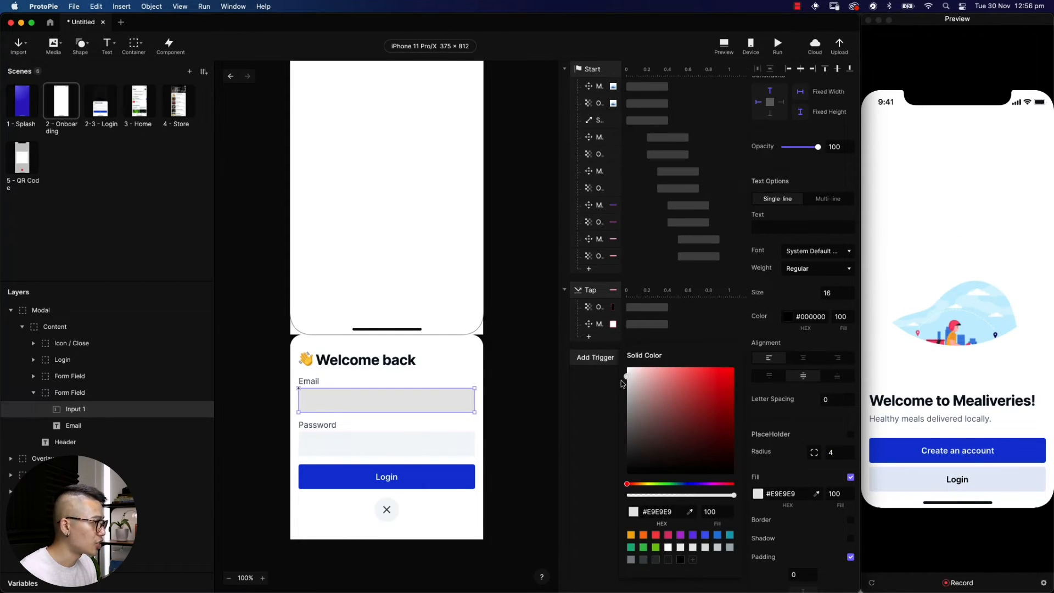
left_click(625, 375)
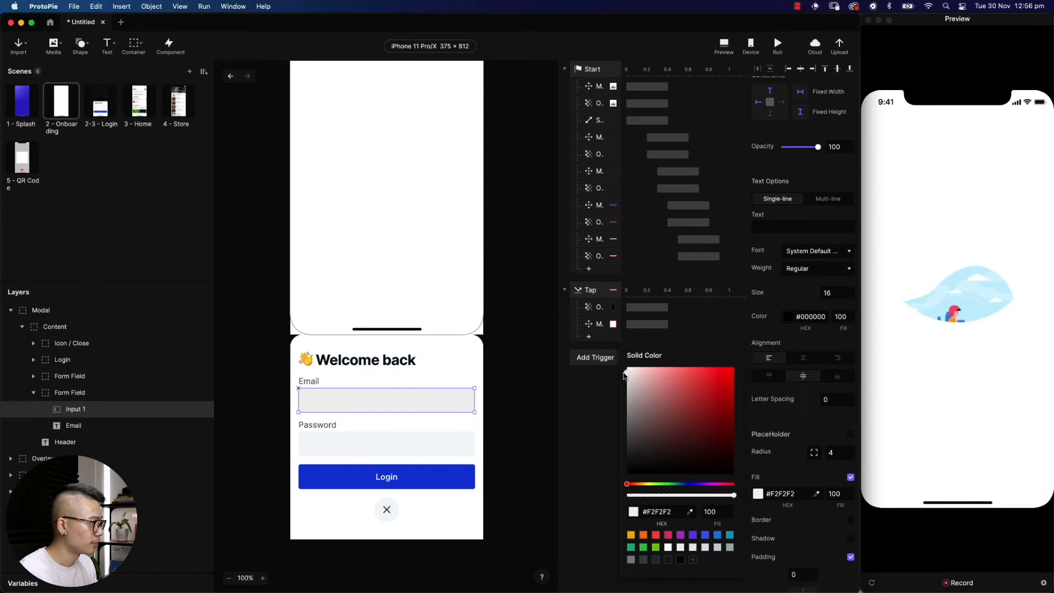
left_click(790, 464)
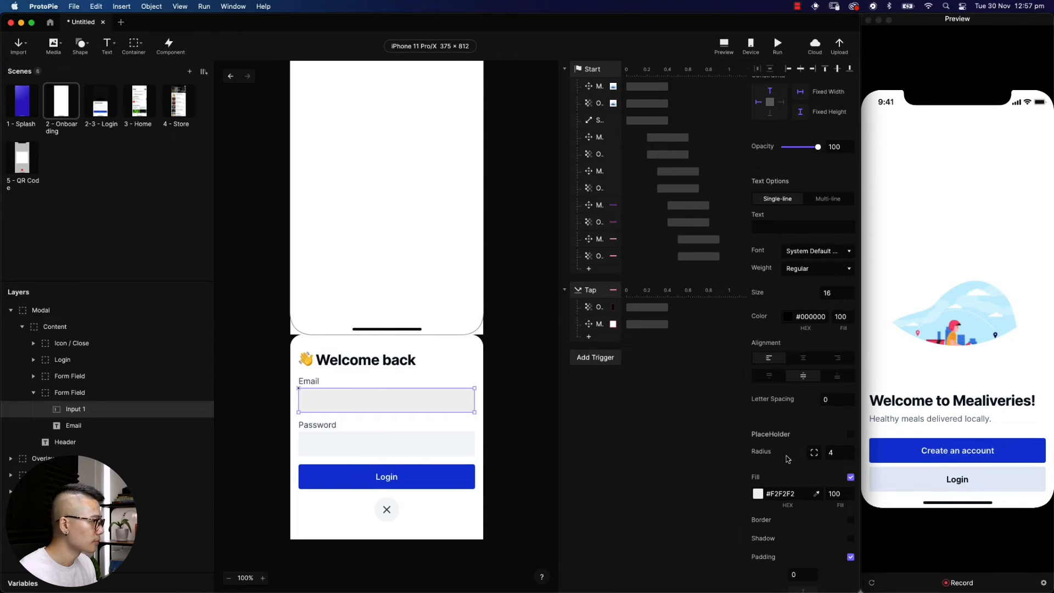
scroll(787, 458, "down", 5)
scroll(786, 456, "down", 6)
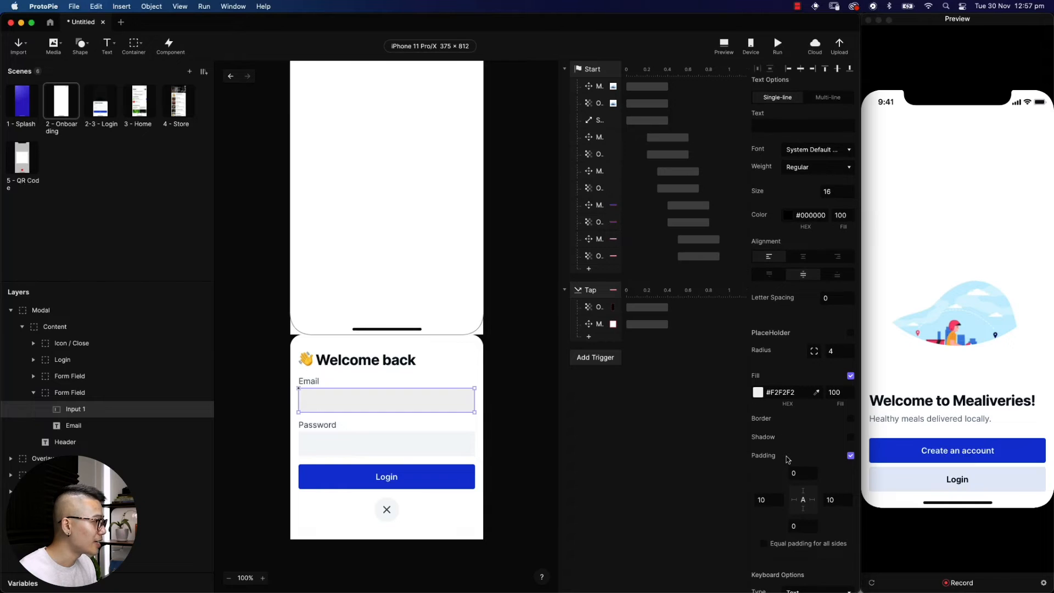
left_click(813, 497)
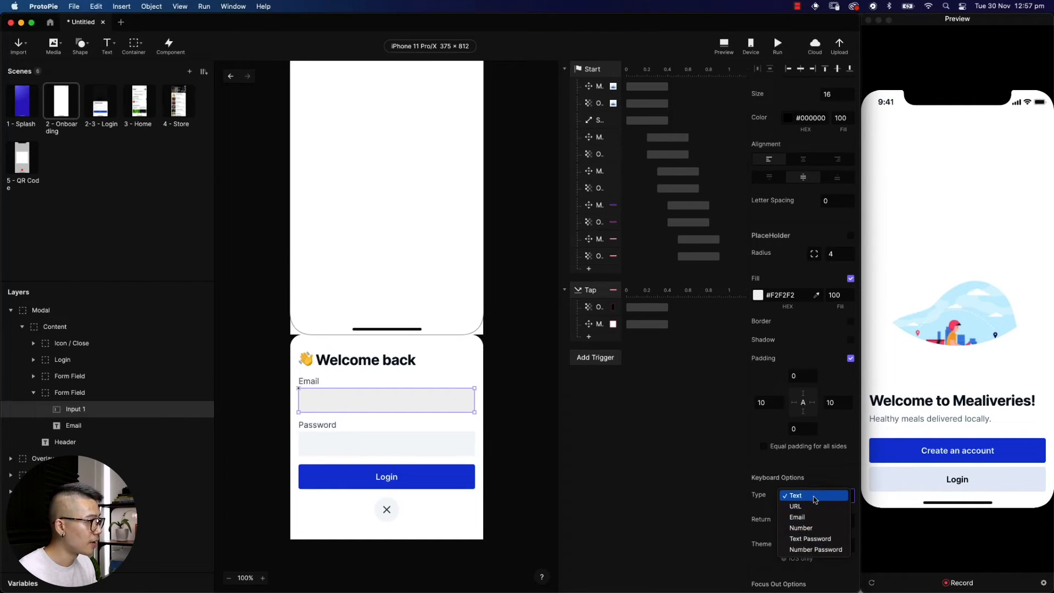
left_click(820, 466)
scroll(823, 464, "down", 1)
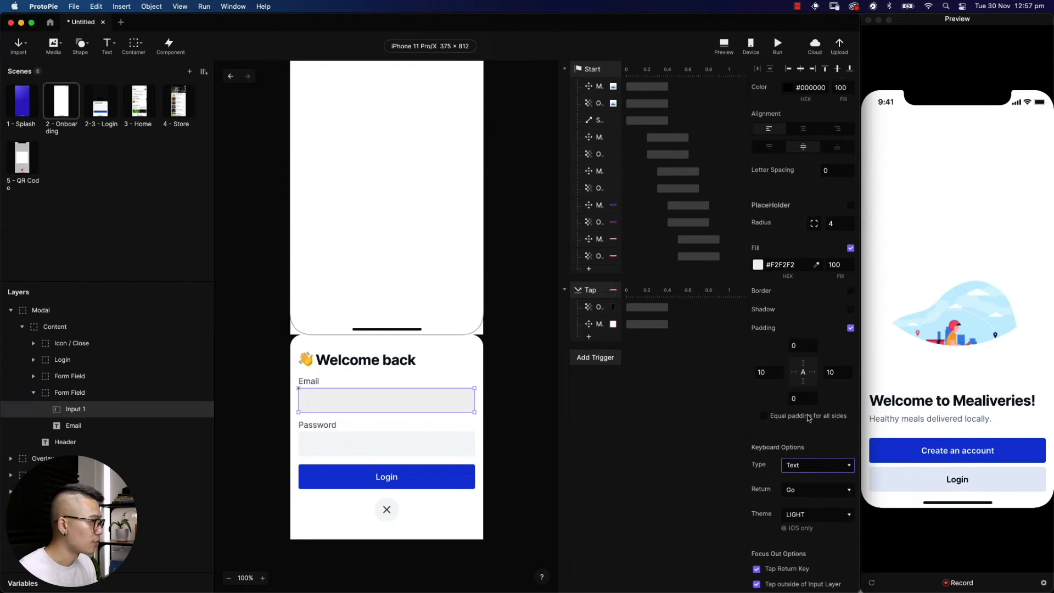
scroll(808, 417, "down", 2)
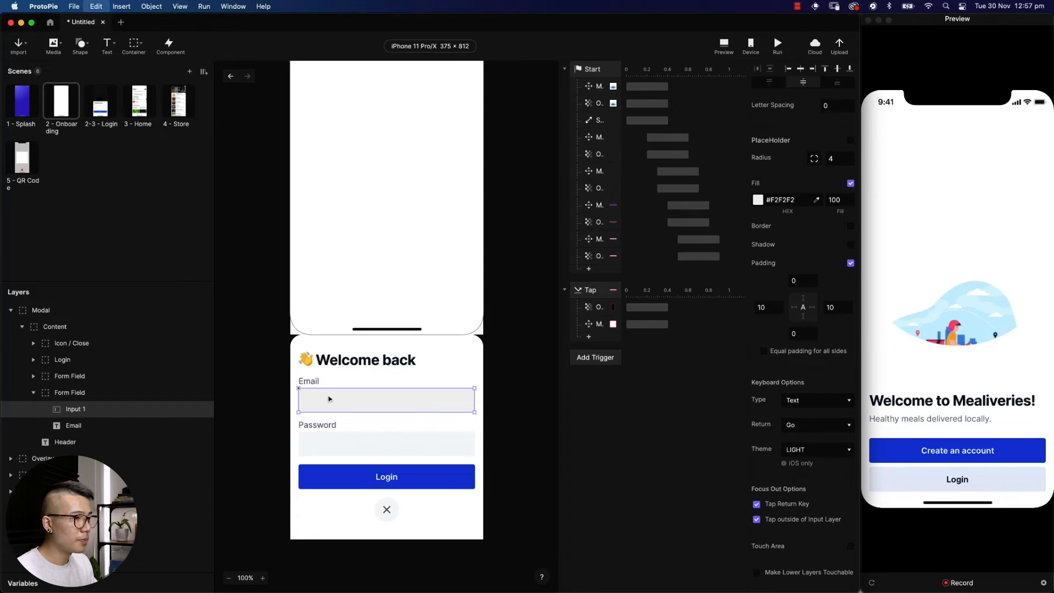
Paste the copied input into the Password Form Field as Input 2 and delete the old Input layer
left_click(359, 444)
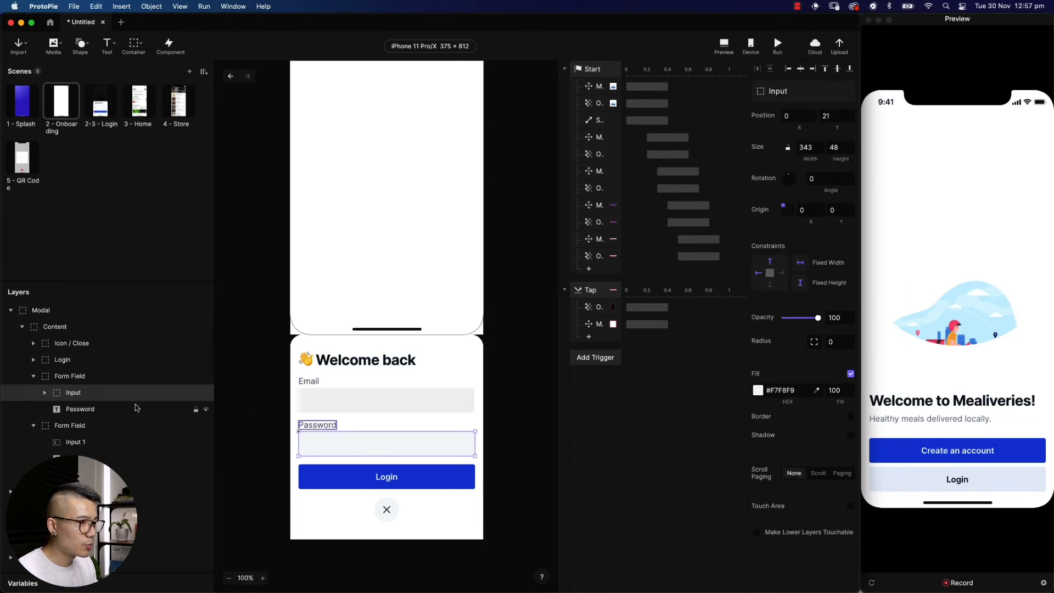
key("super+v")
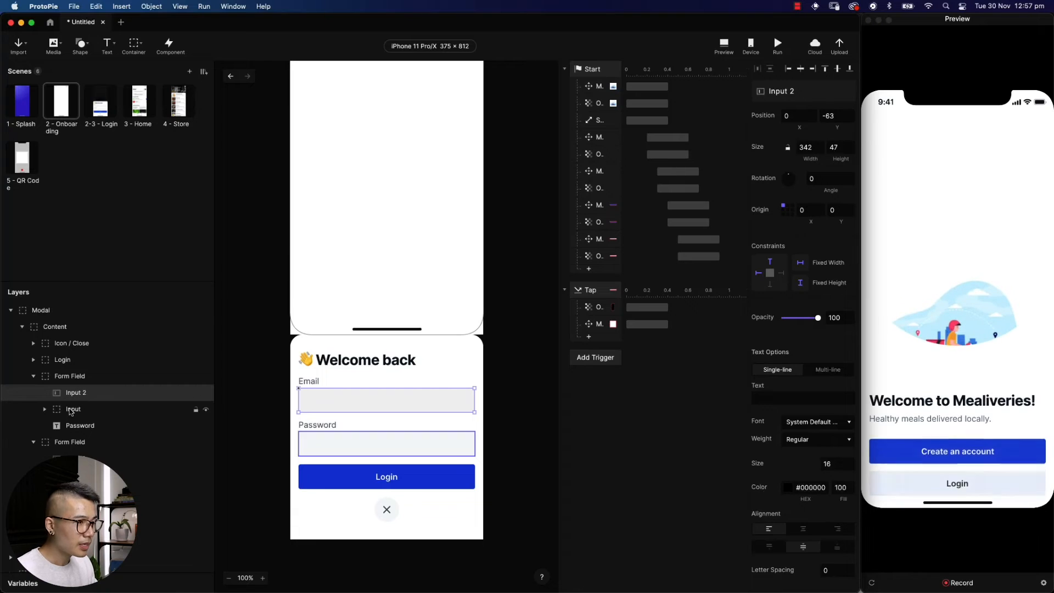
left_click(72, 409)
key("Delete")
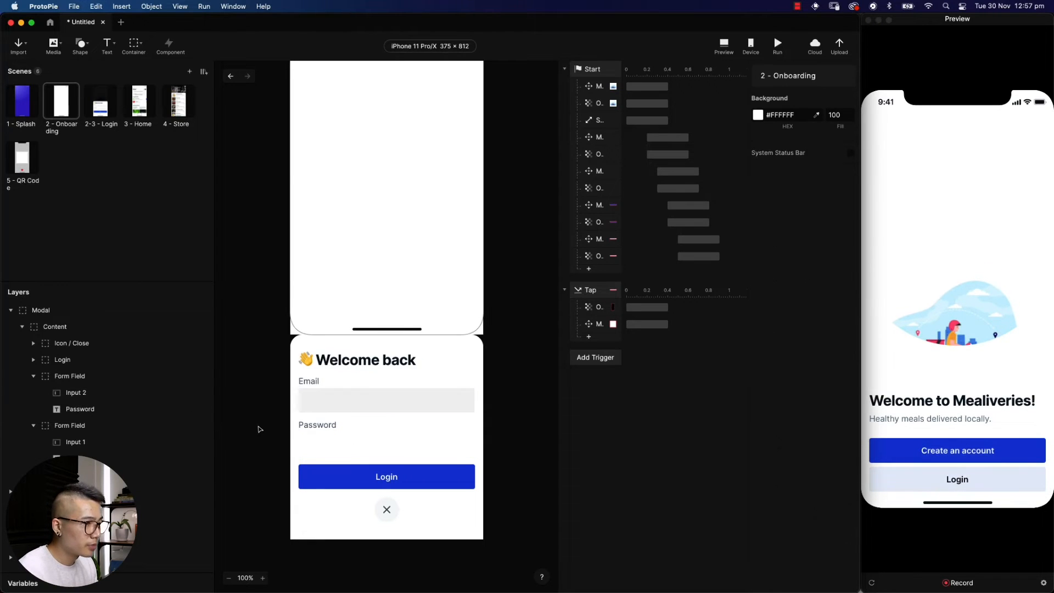
left_click(65, 391)
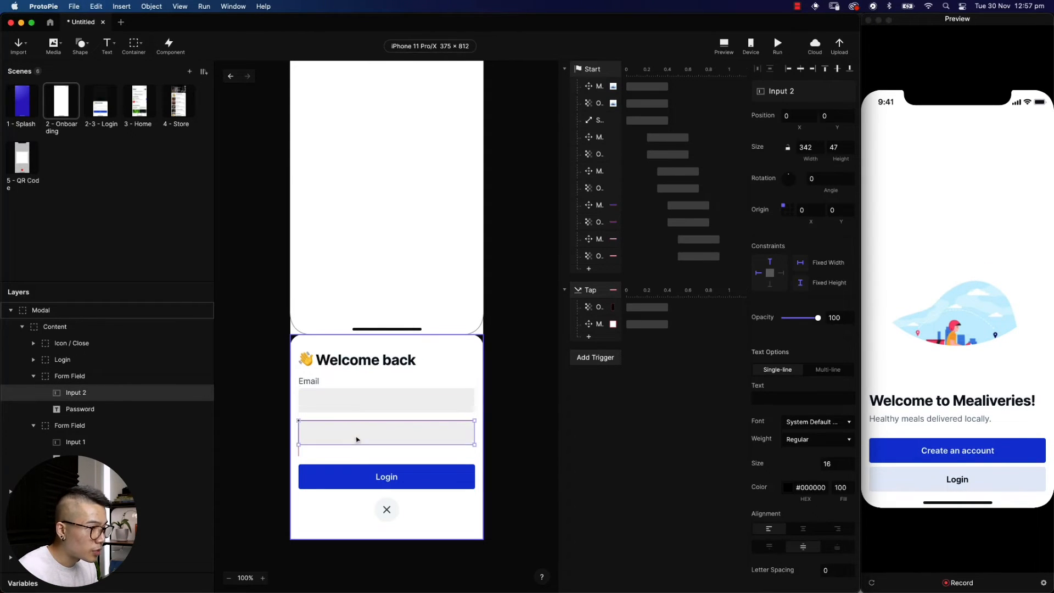
left_click(520, 470)
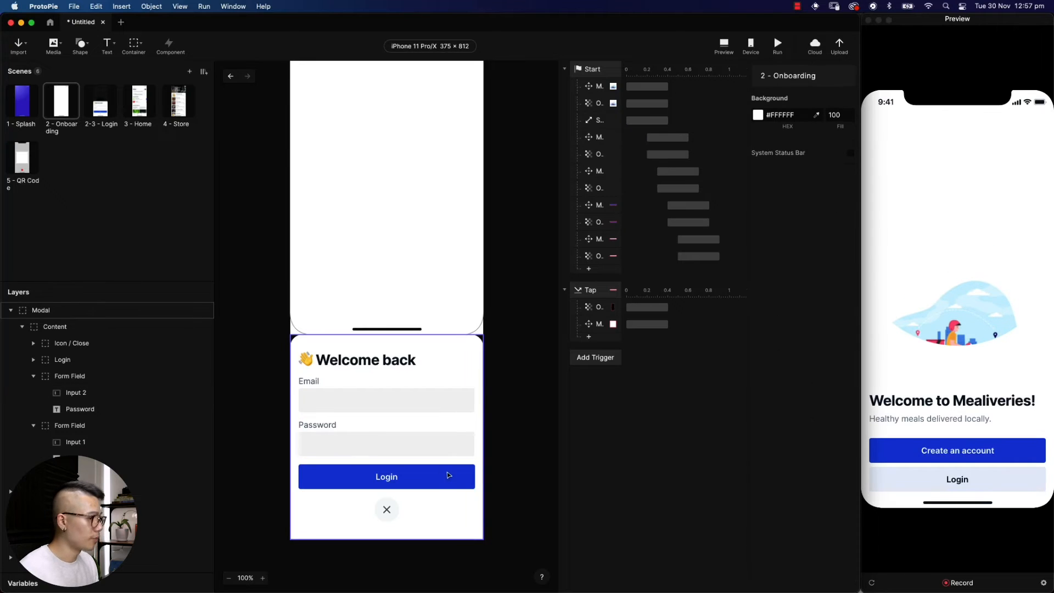
In Preview, tap Login to slide up the Welcome back modal, then tap Email
left_click(934, 313)
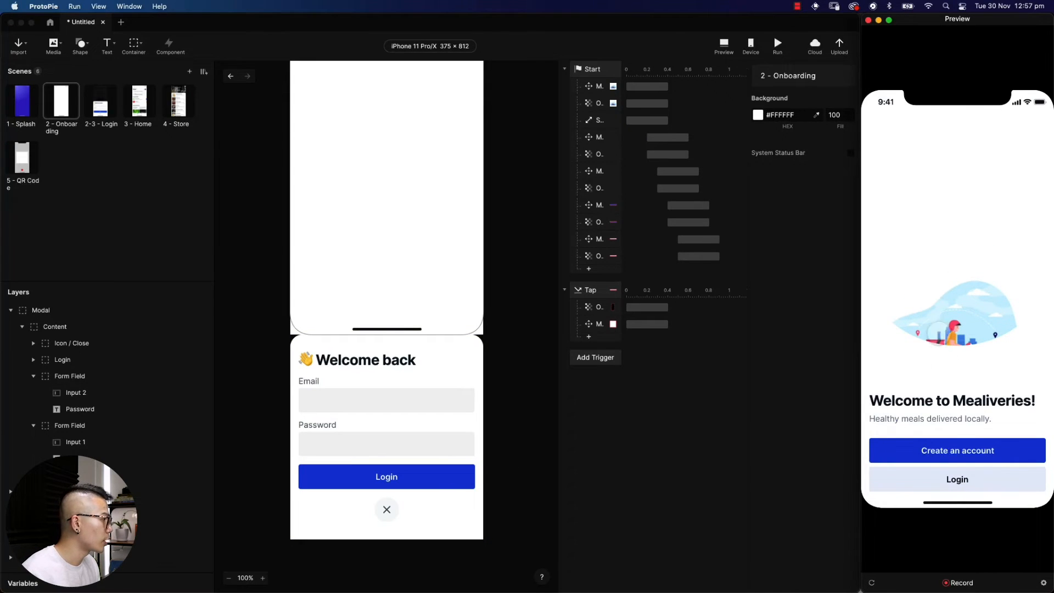
left_click(950, 480)
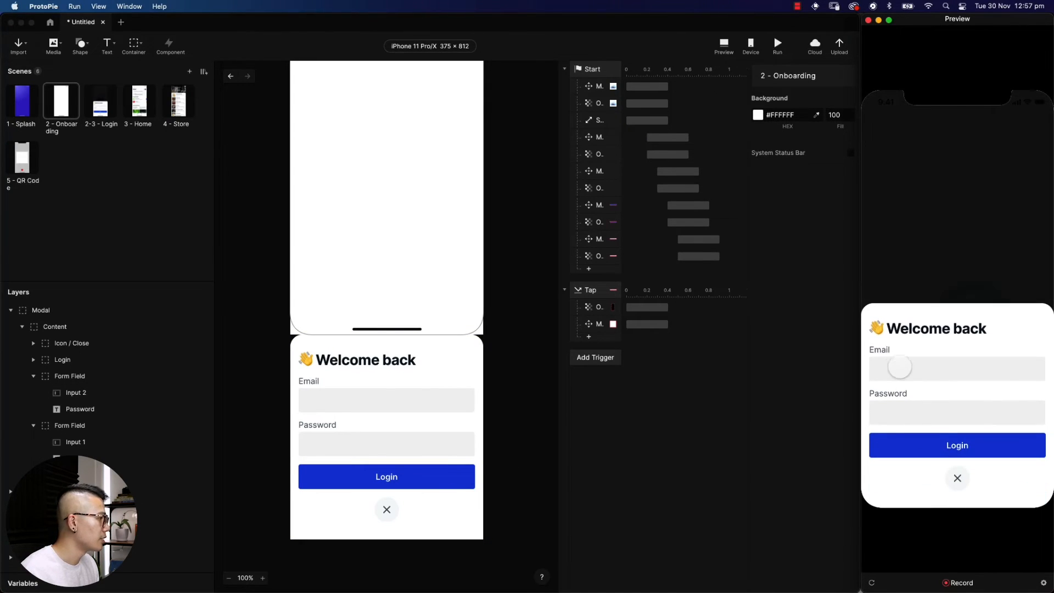
left_click(887, 369)
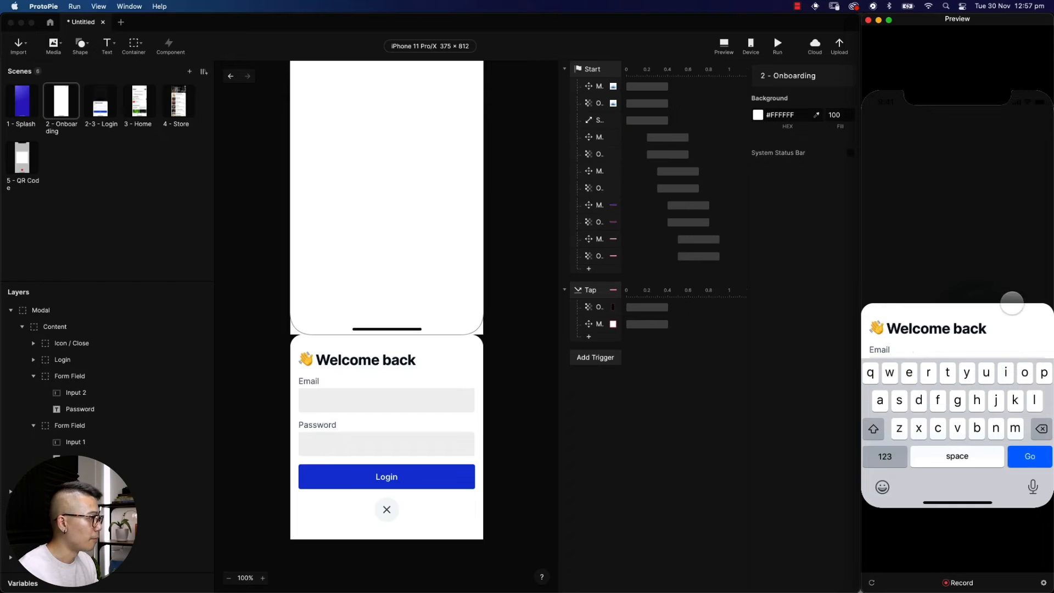
left_click(667, 402)
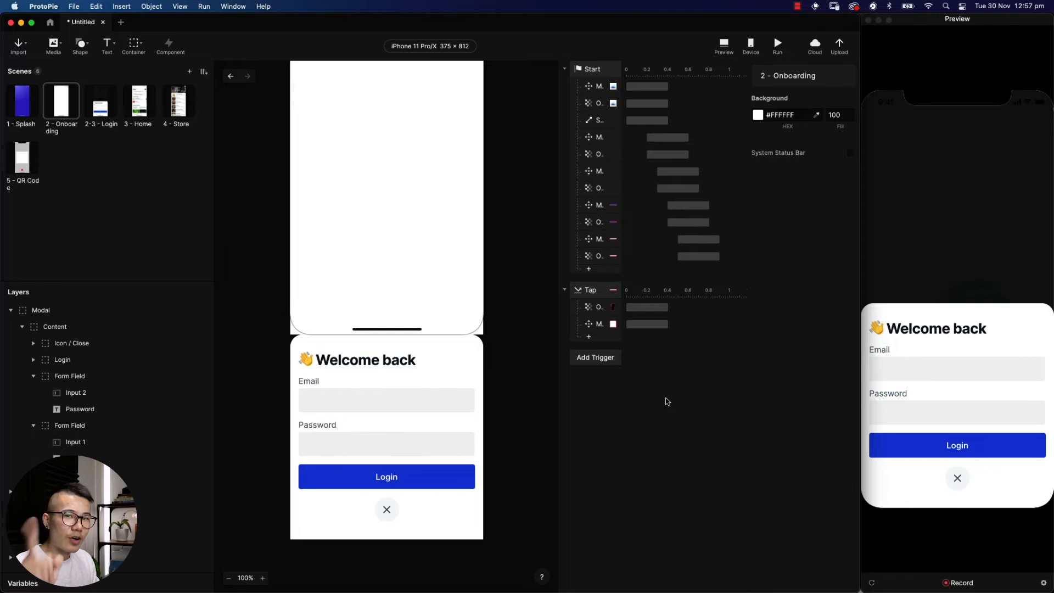
Add a new Tap trigger with a Move response targeting the Modal layer
left_click(598, 357)
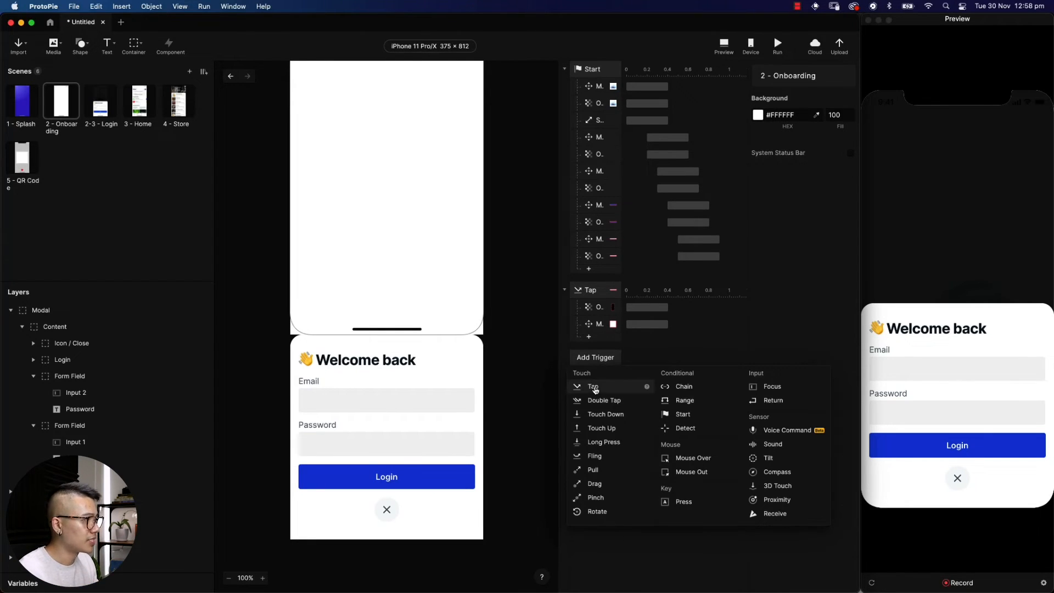
left_click(593, 387)
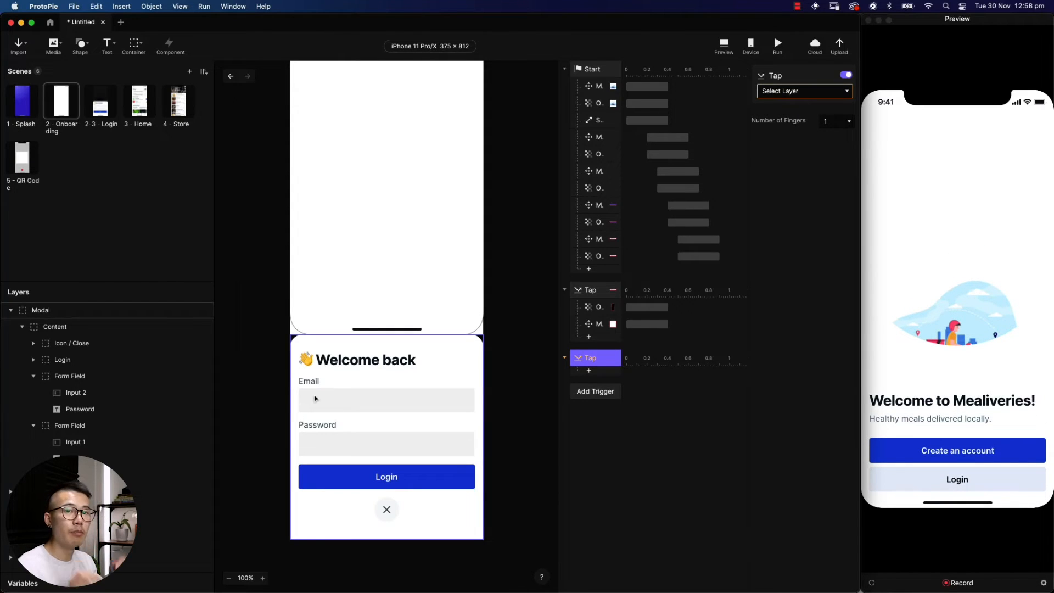
left_click(589, 371)
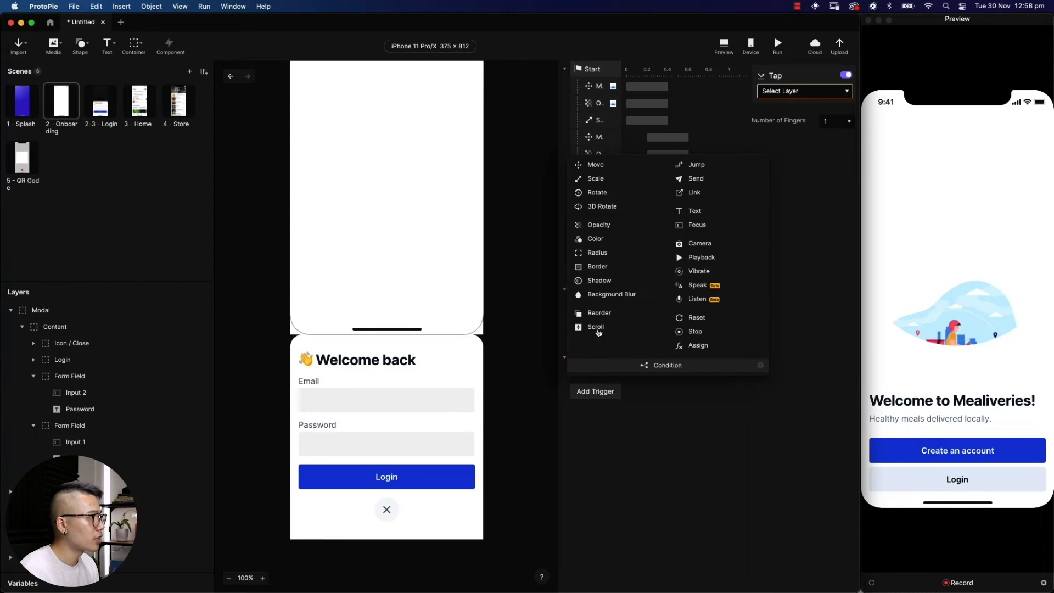
left_click(596, 165)
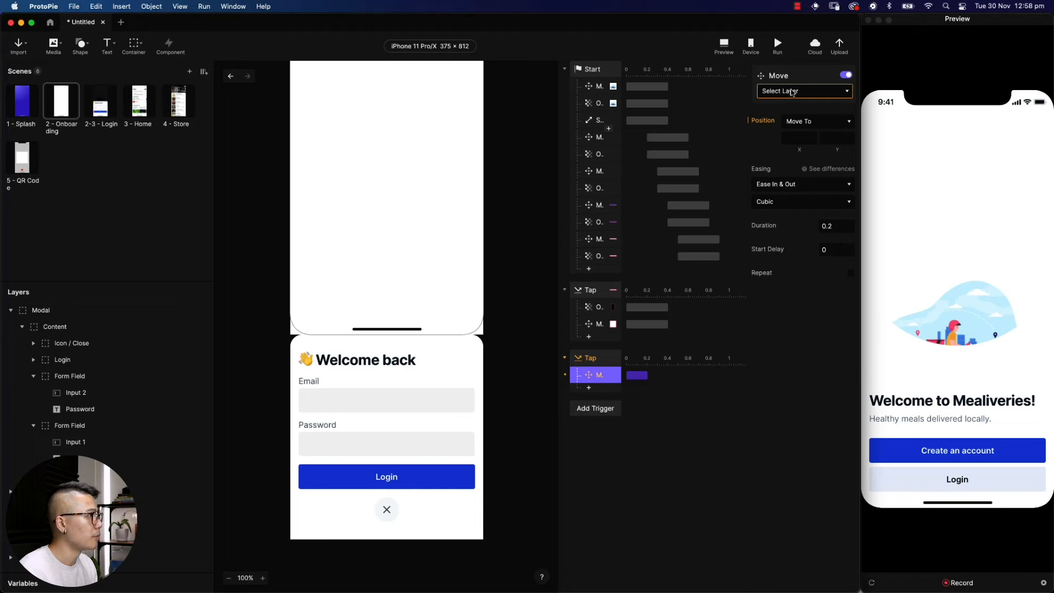
left_click(793, 91)
left_click(808, 131)
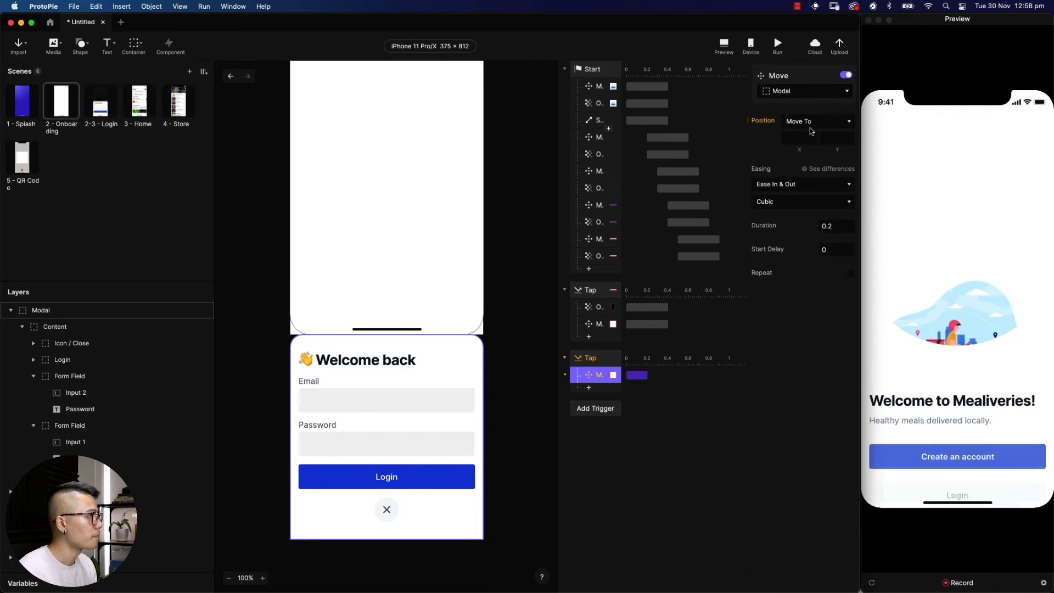
Set the Move to Y 140 with Ease Out easing and 0.4 s duration
left_click(829, 137)
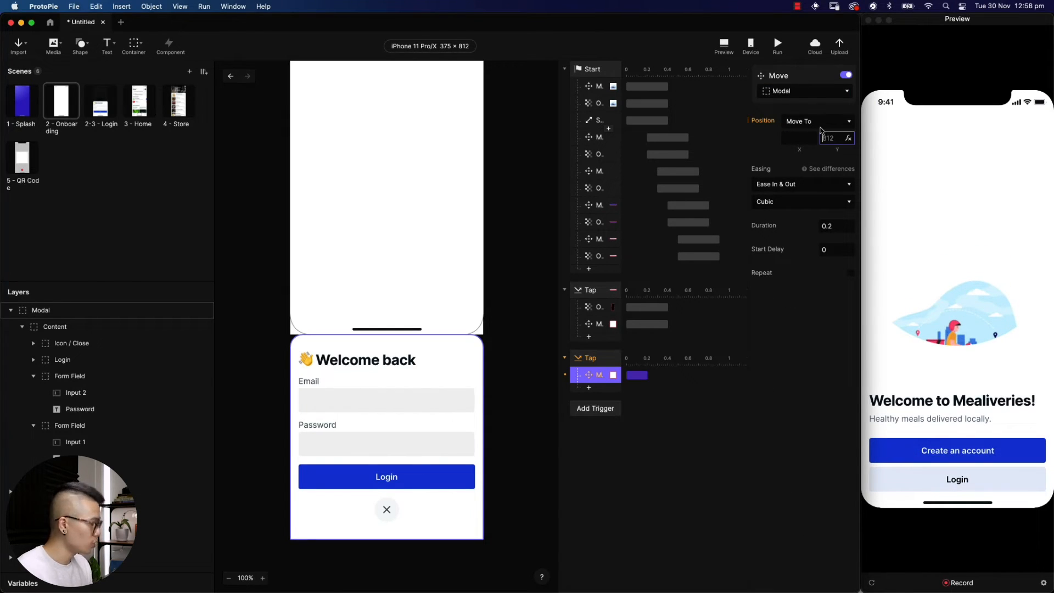
type("140")
key("Return")
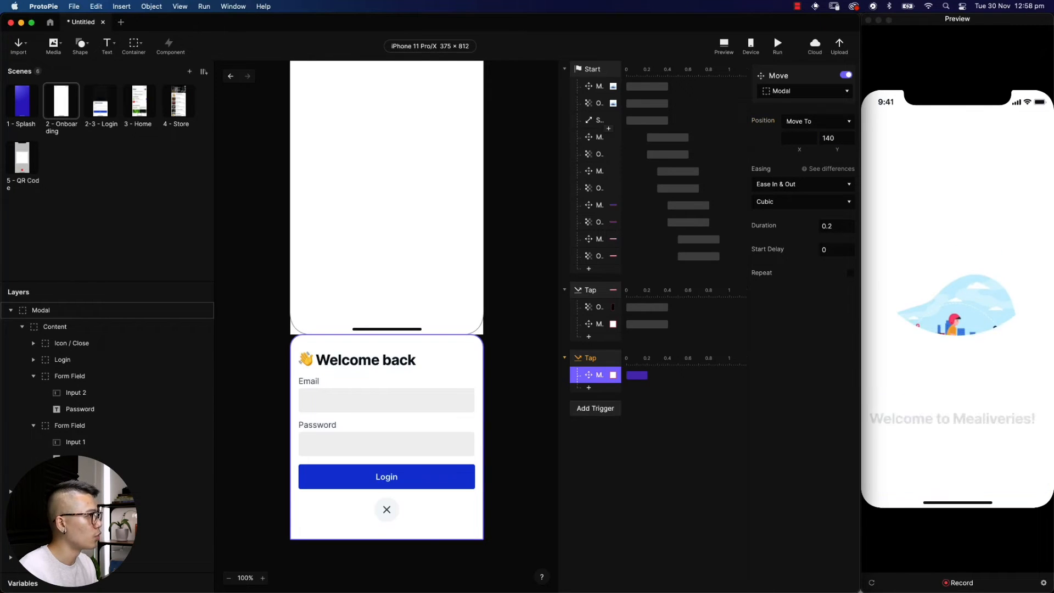
left_click(818, 183)
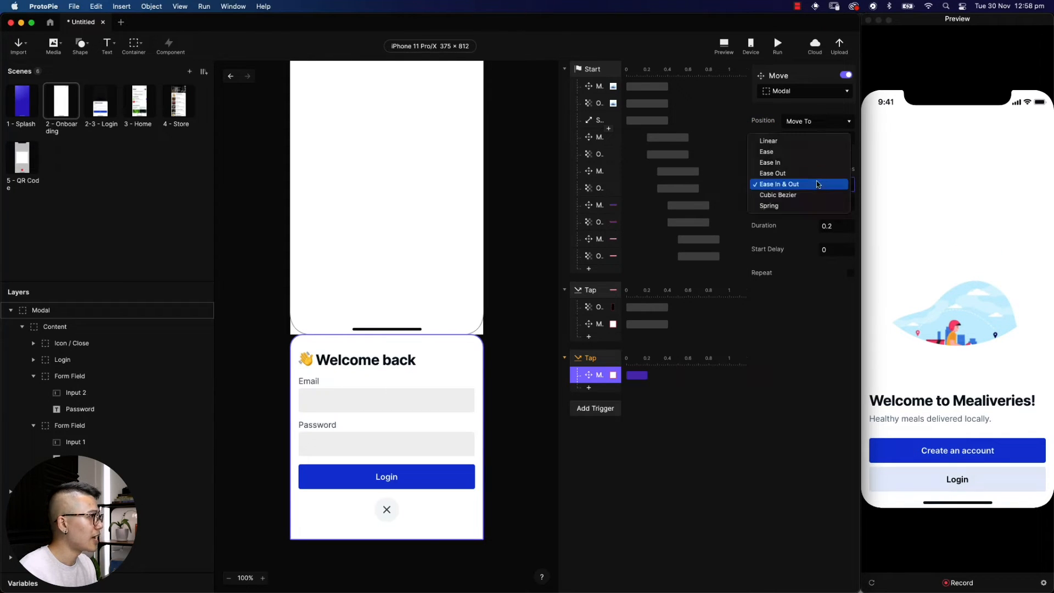
left_click(818, 173)
left_click(834, 226)
type("0.4")
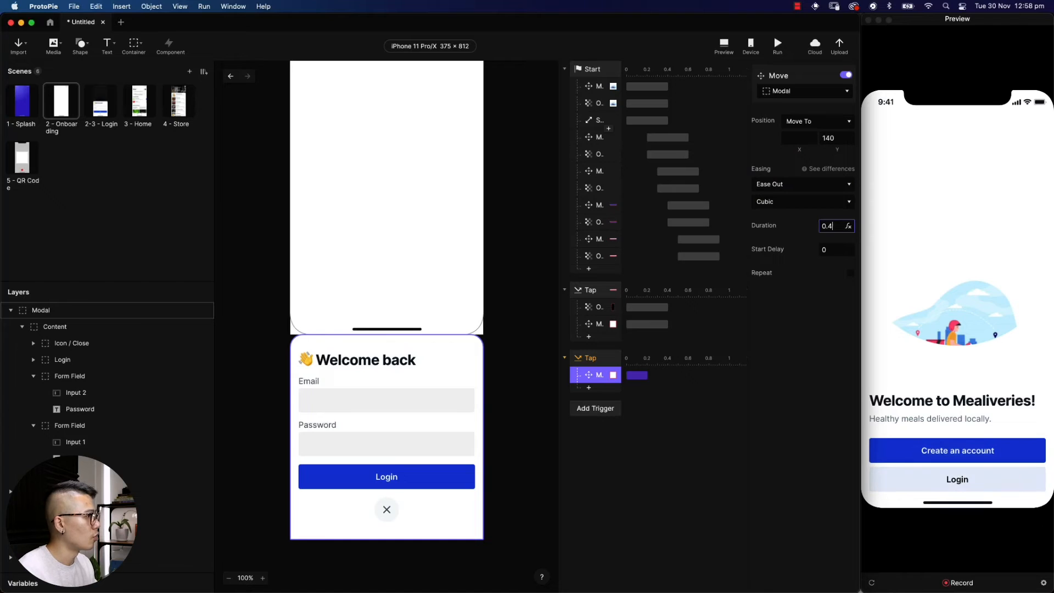
key("Tab")
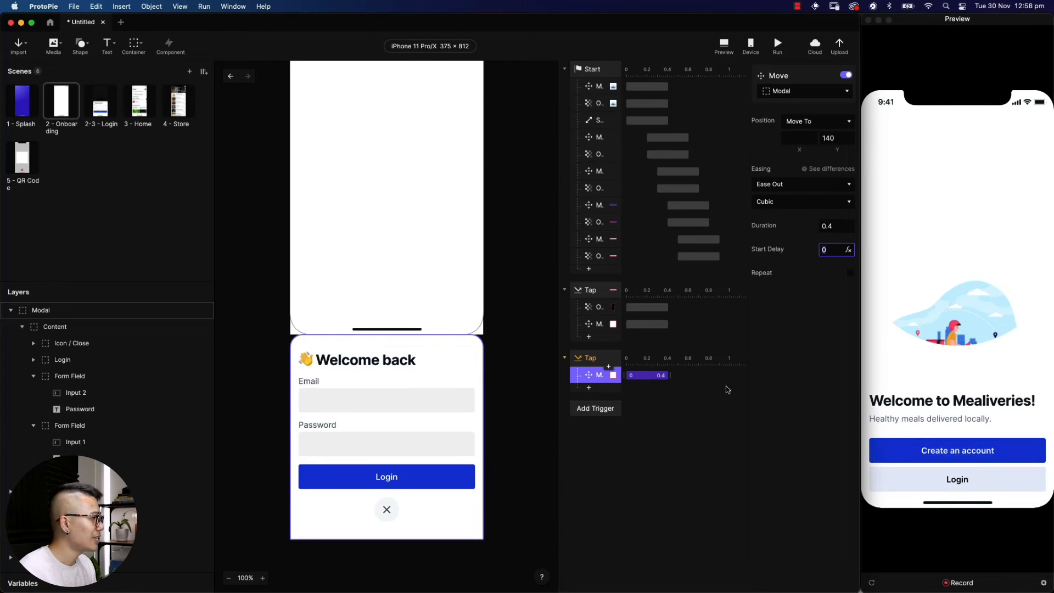
left_click(957, 478)
Make Input 1 the layer the new Tap trigger listens to
left_click(919, 370)
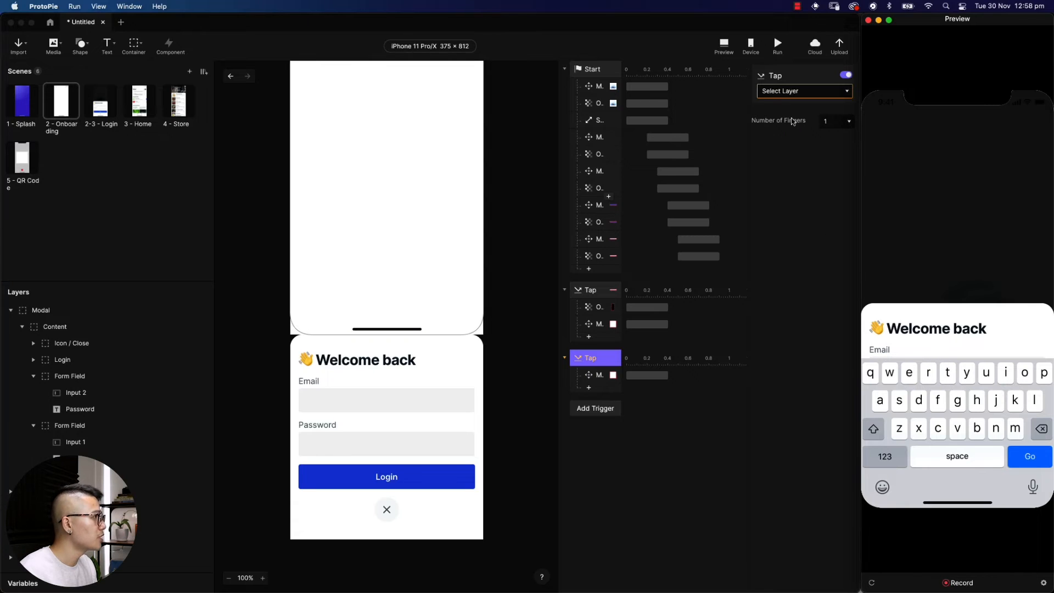
left_click(801, 92)
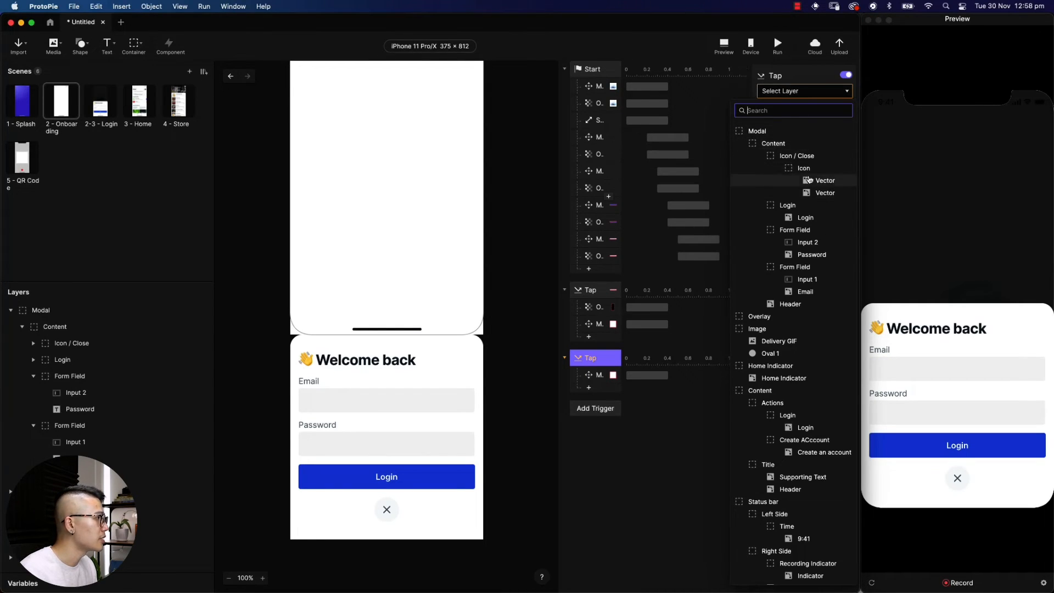
left_click(810, 280)
In Preview, tap Login, then tap Email and type an email address to test the lift
left_click(955, 479)
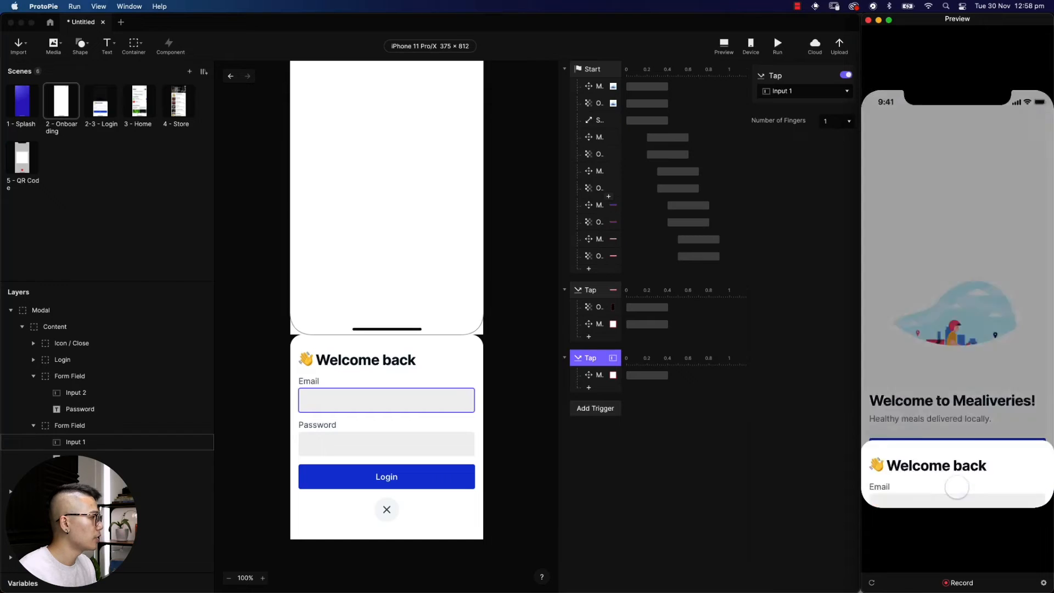
left_click(908, 368)
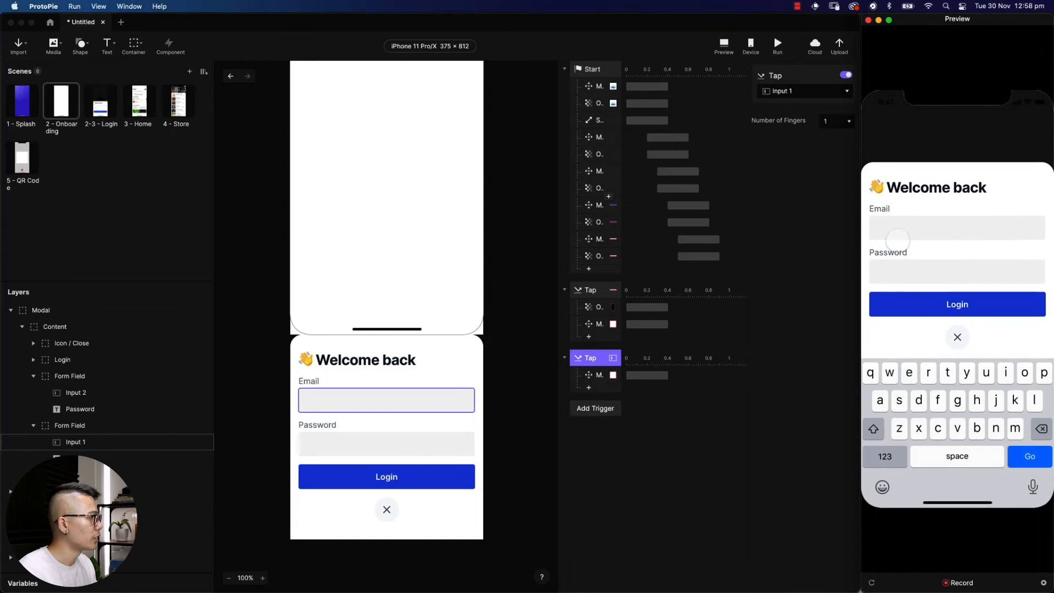
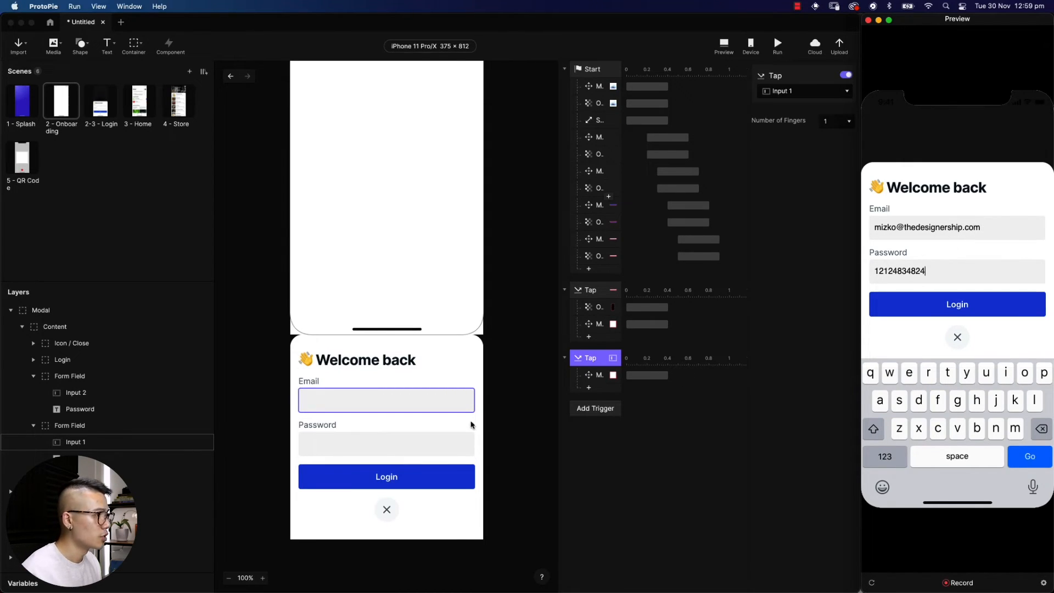
Set the Input 2 password field's keyboard Type to Text Password
left_click(628, 453)
left_click(427, 452)
double_click(426, 452)
double_click(425, 451)
double_click(425, 452)
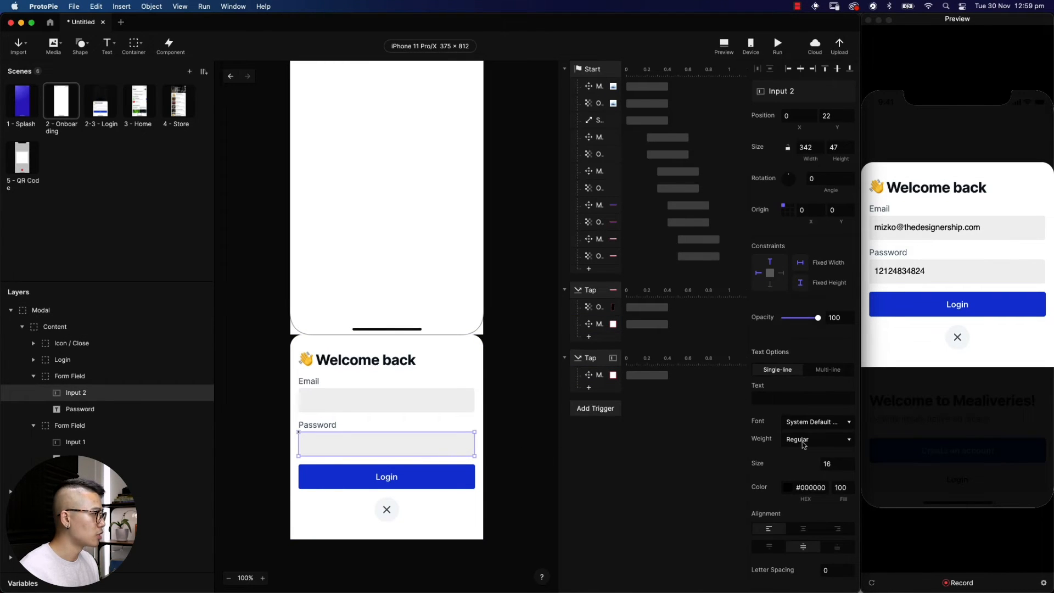
scroll(803, 443, "down", 15)
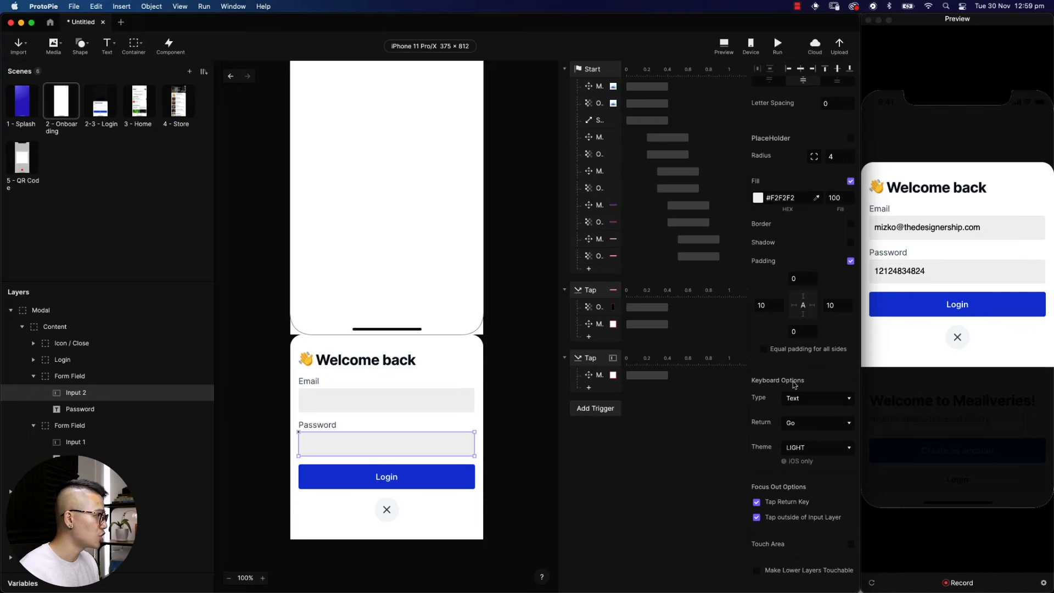
left_click(809, 401)
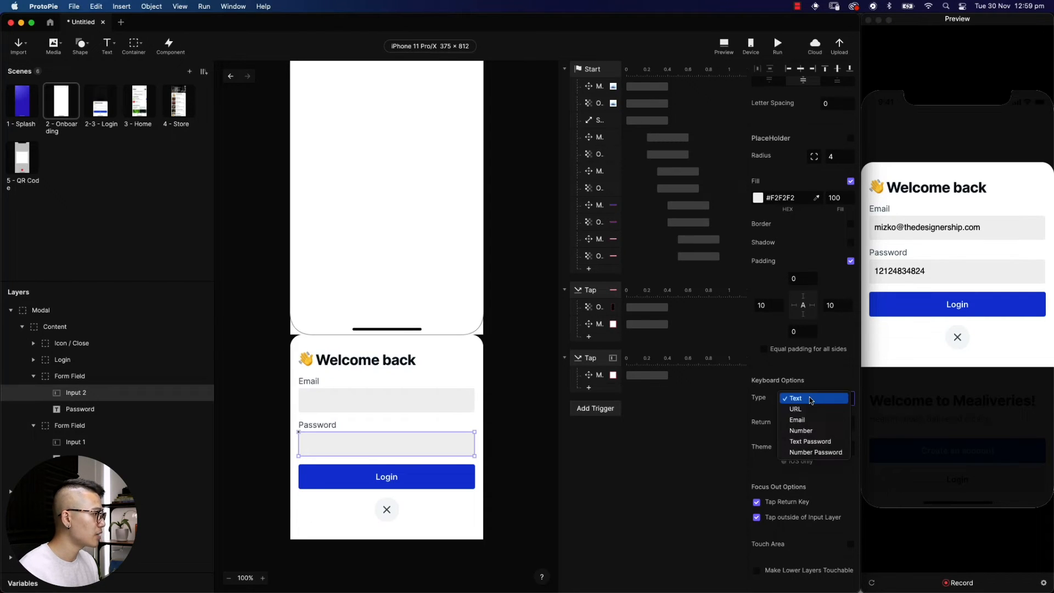
left_click(815, 442)
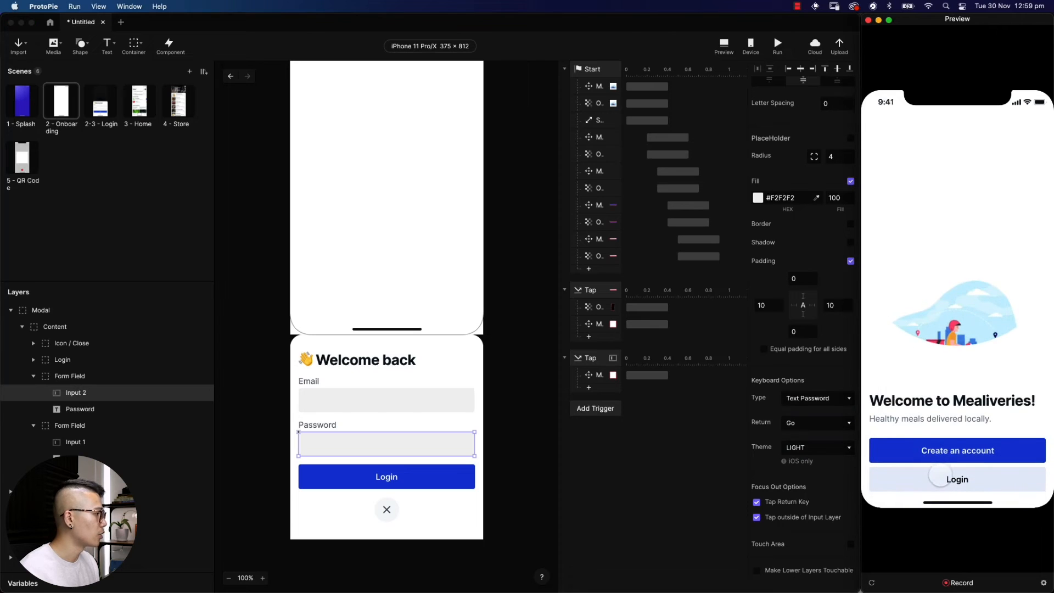
In Preview, raise the login modal and type an email address into Email
left_click(939, 475)
left_click(936, 371)
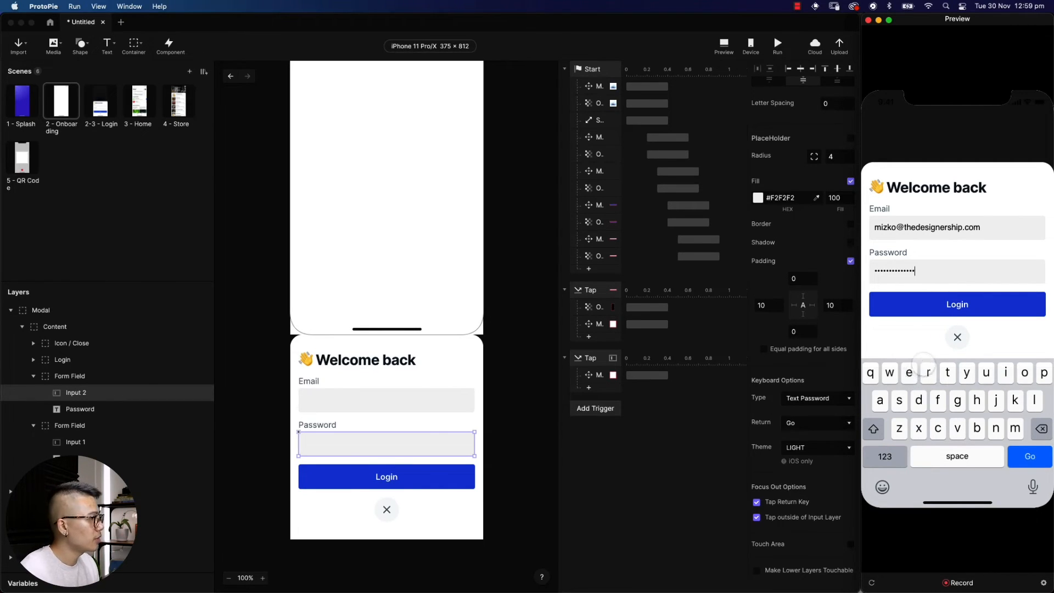
Add another Tap trigger targeting the Login button
left_click(654, 476)
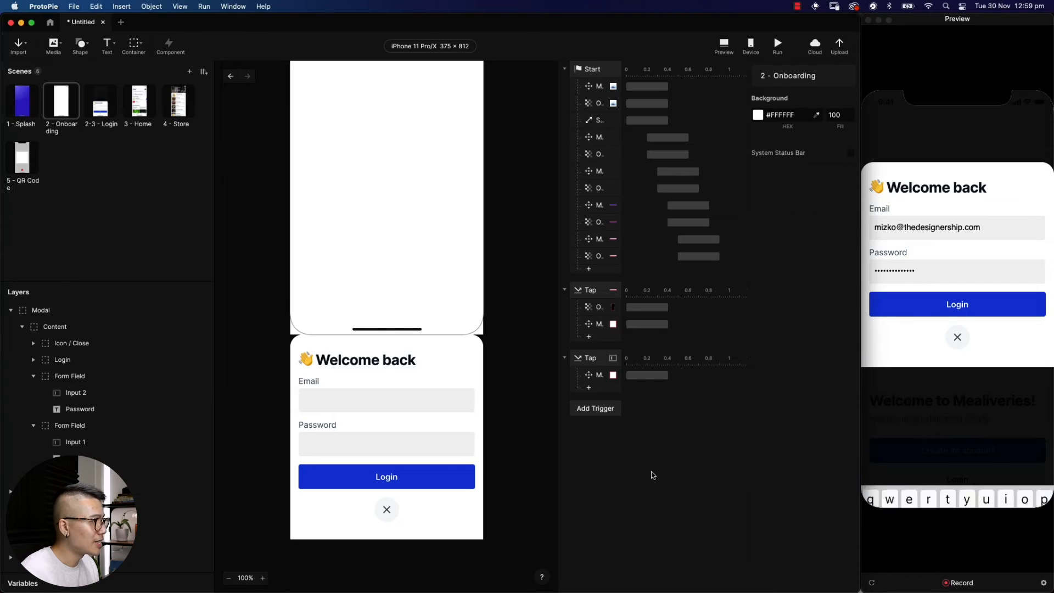
left_click(603, 413)
left_click(594, 437)
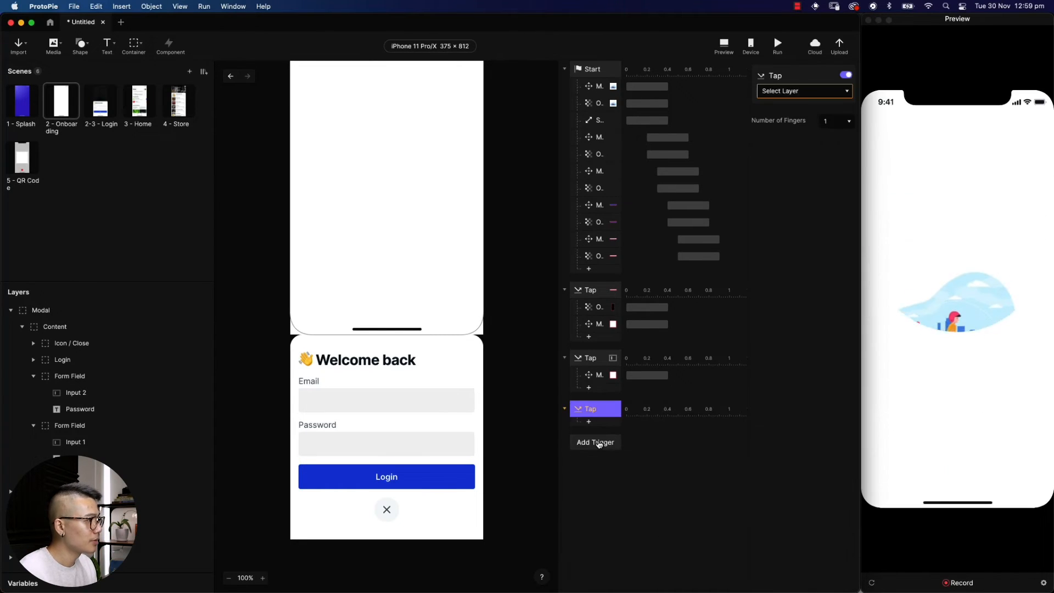
left_click(788, 92)
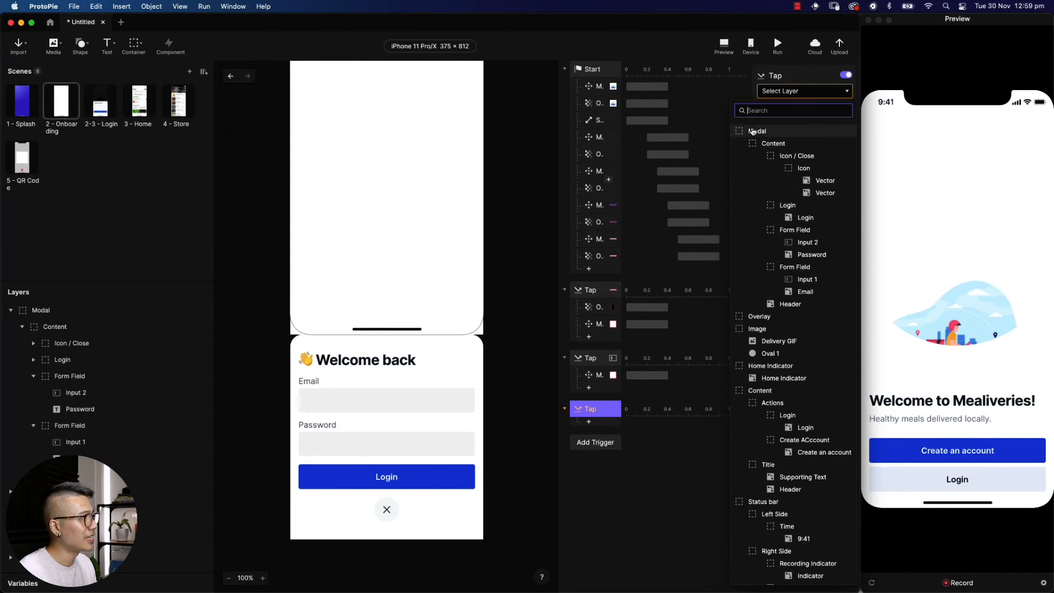
left_click(789, 205)
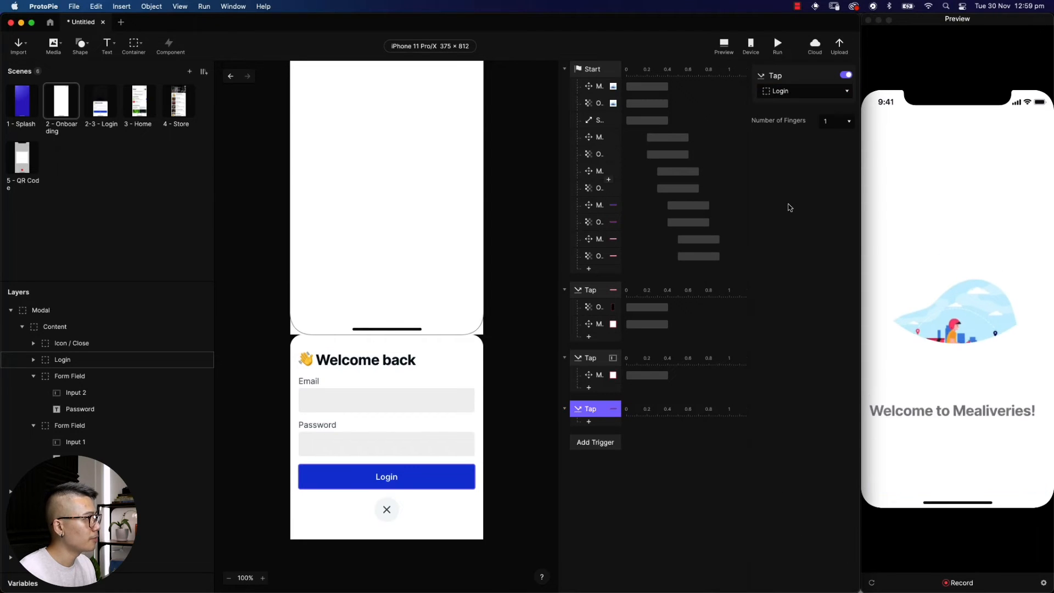
Add a Move response sending the Modal to Y 812, Ease Out, 0.4 s
left_click(589, 423)
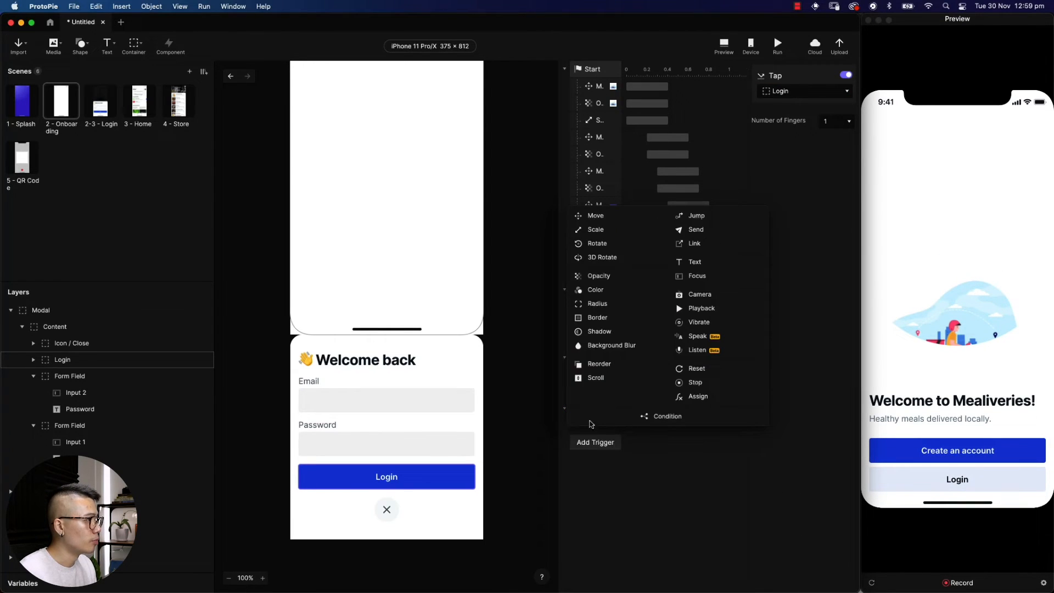
left_click(603, 214)
left_click(790, 95)
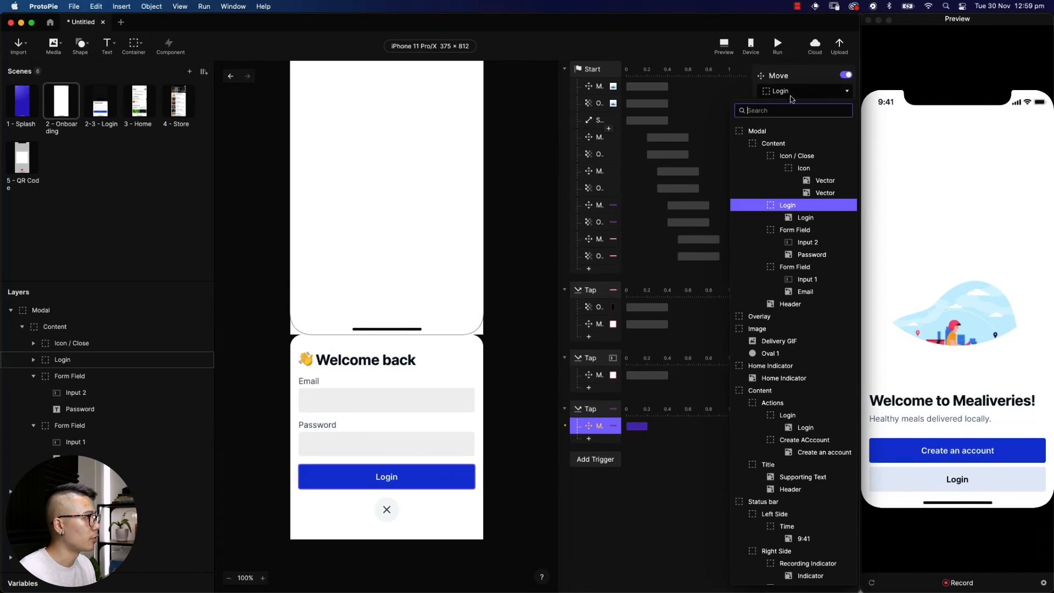
left_click(782, 132)
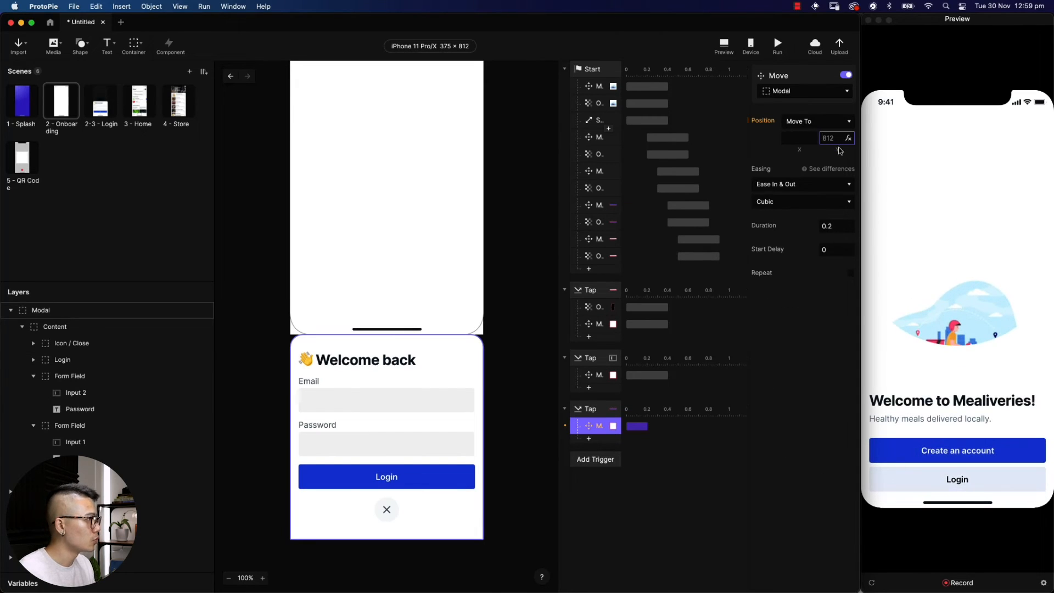
key("Return")
left_click(822, 186)
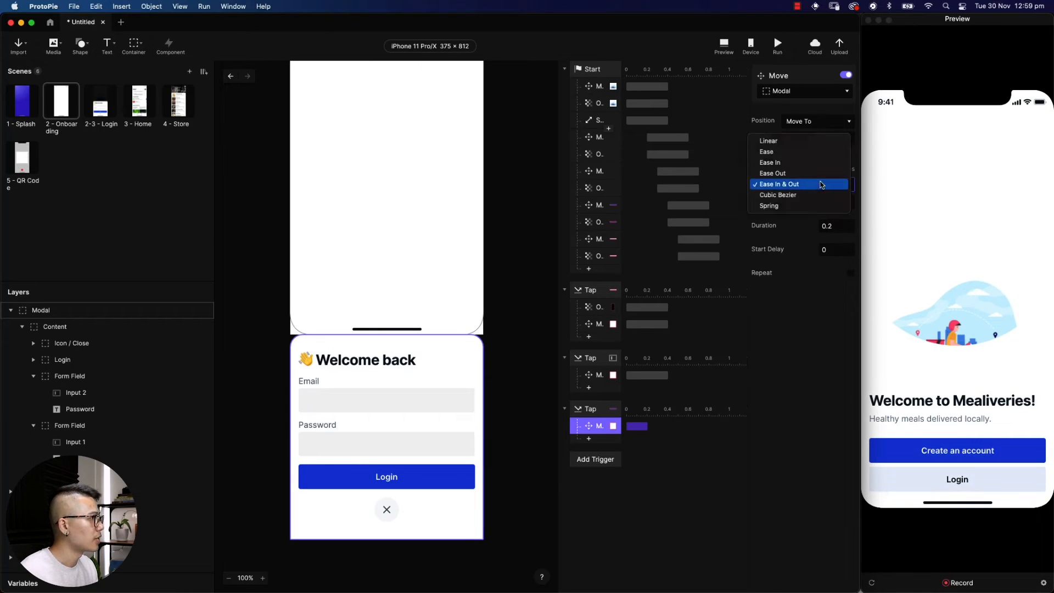
left_click(823, 172)
left_click(827, 226)
double_click(827, 226)
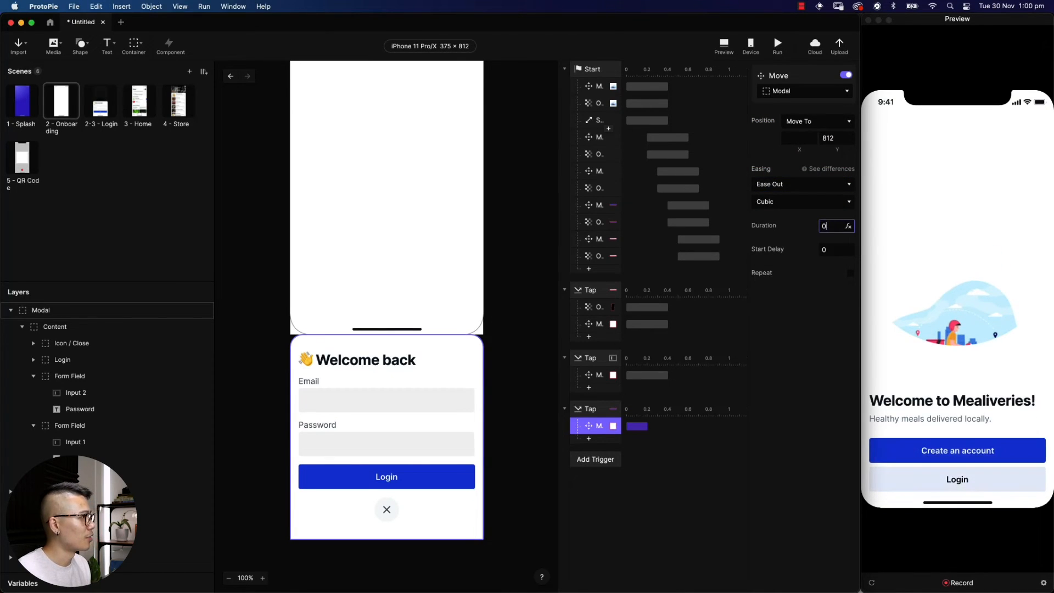
key("Tab")
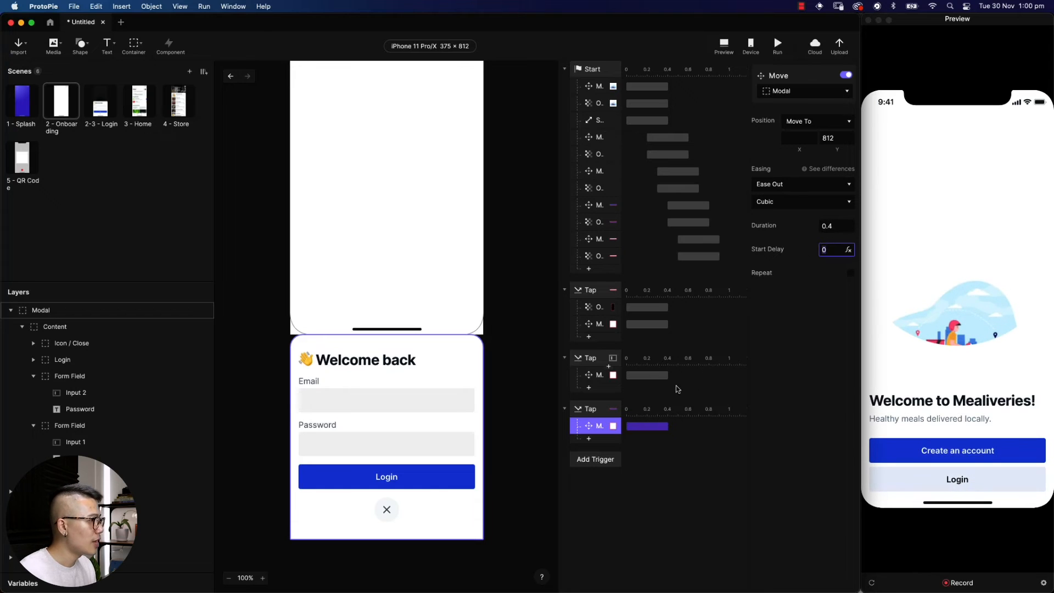
Add an Opacity response fading the Overlay to 0 with Ease Out over 0.4 s
left_click(589, 442)
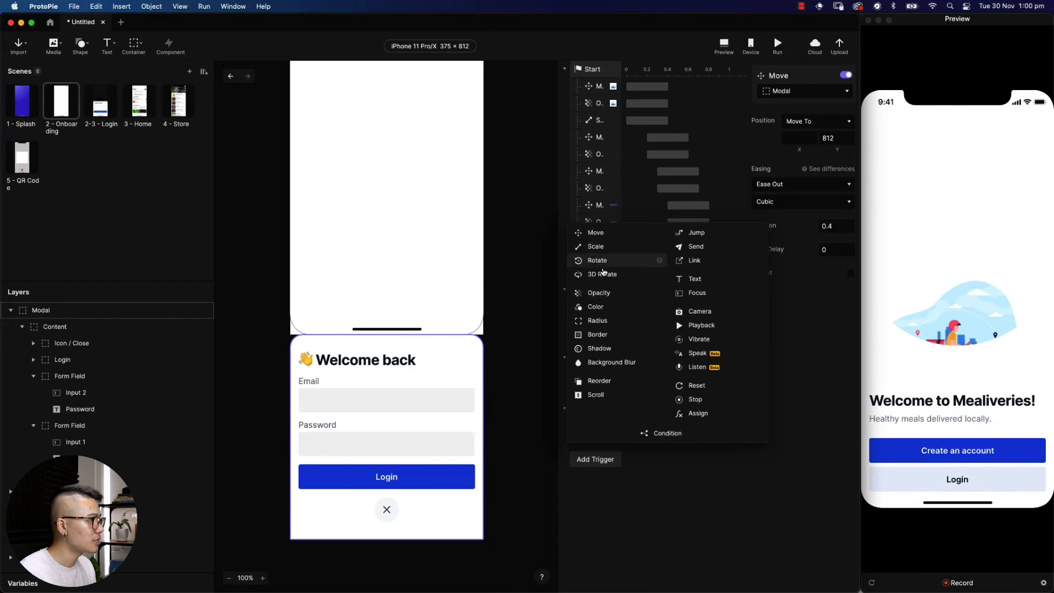
left_click(605, 295)
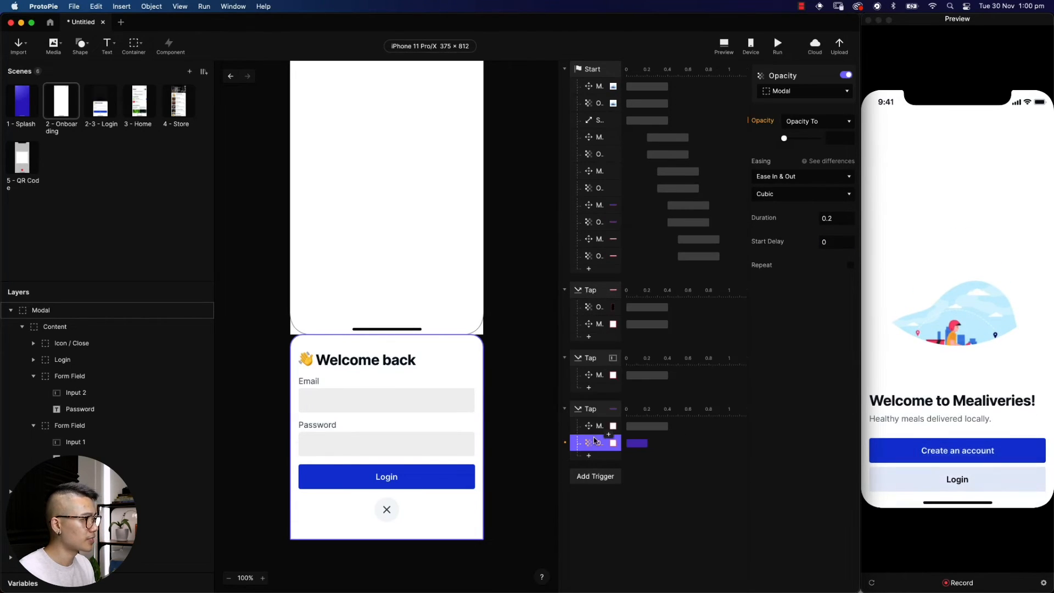
left_click(808, 90)
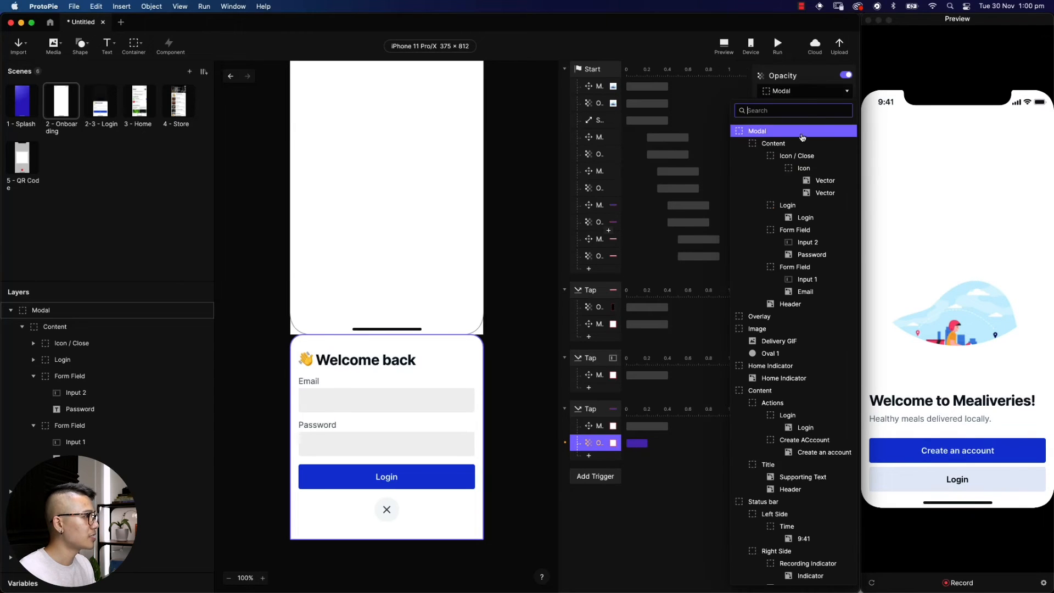
left_click(807, 304)
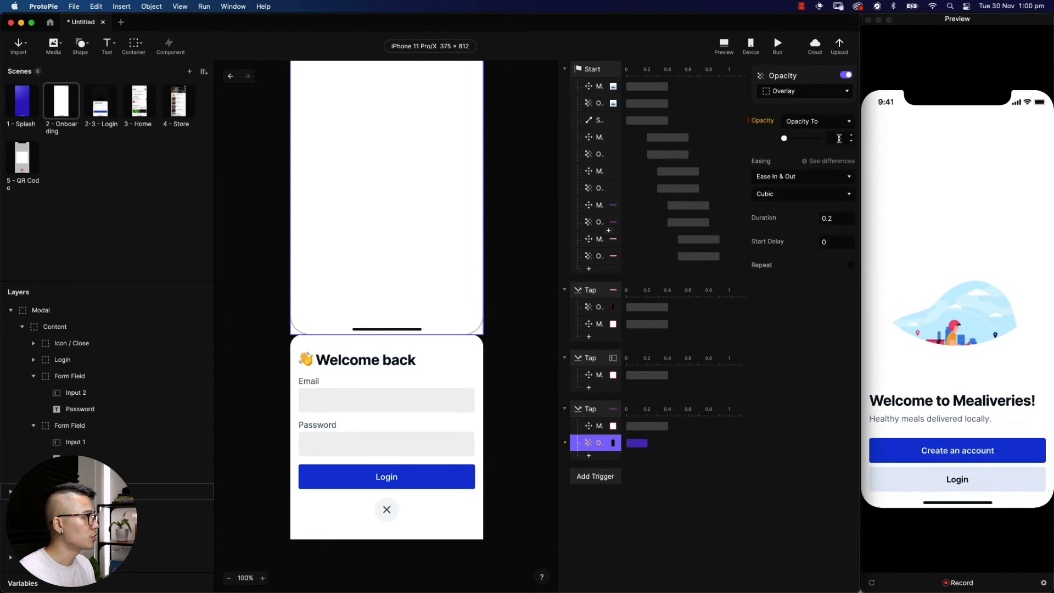
left_click(823, 175)
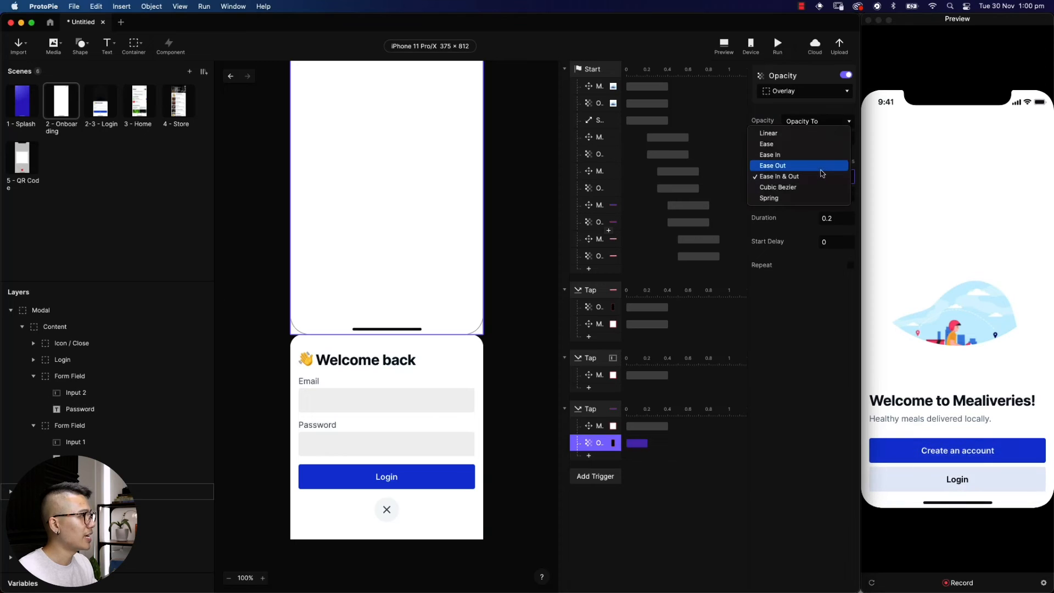
left_click(822, 165)
left_click(832, 218)
type("0")
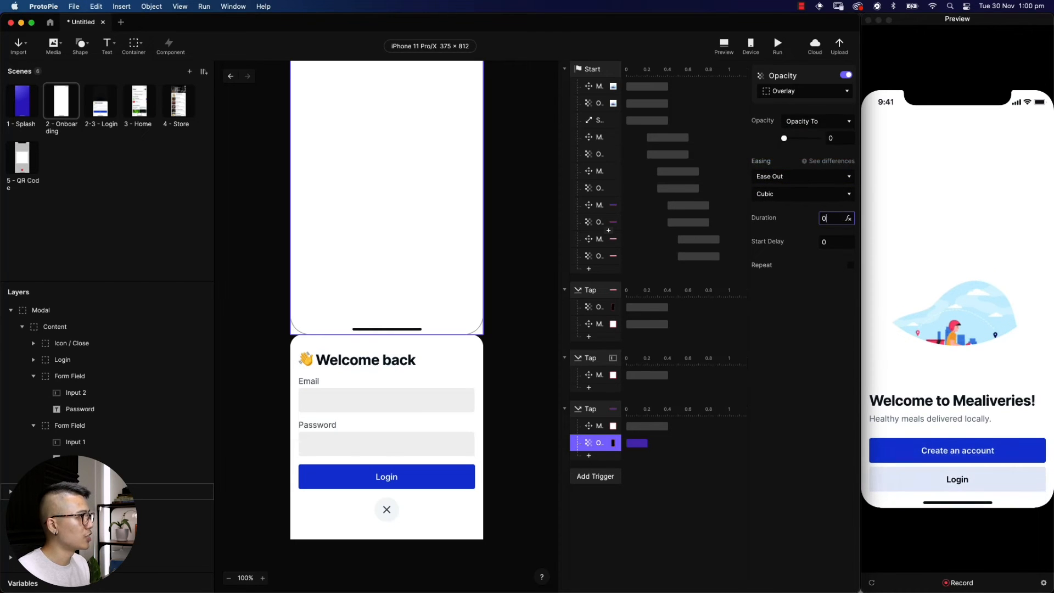
type(".4")
key("Return")
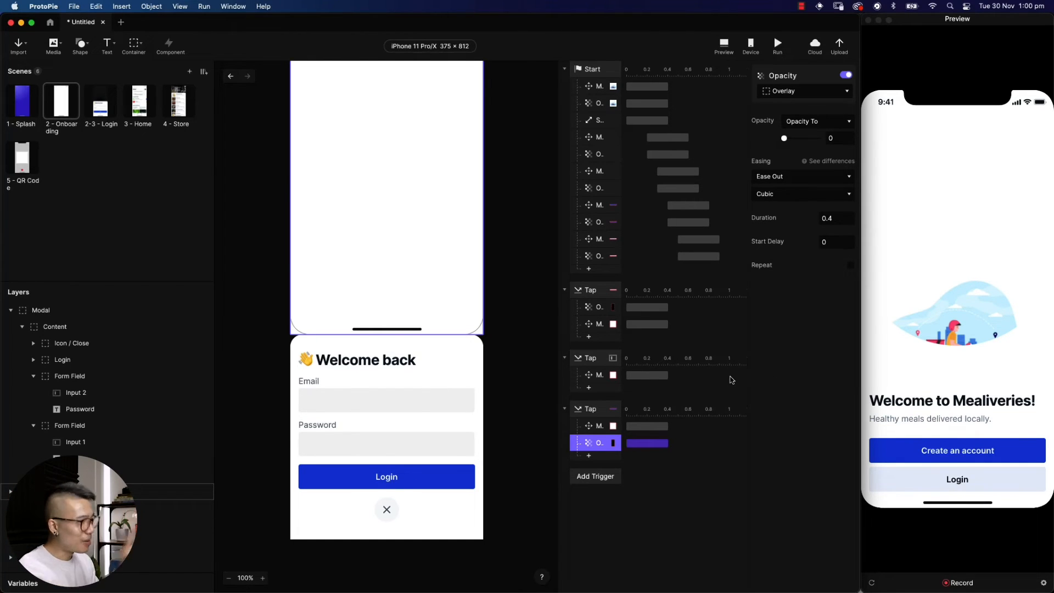
Add a Jump response to 3 - Home with Fade transition and 0.4 s start delay
left_click(589, 457)
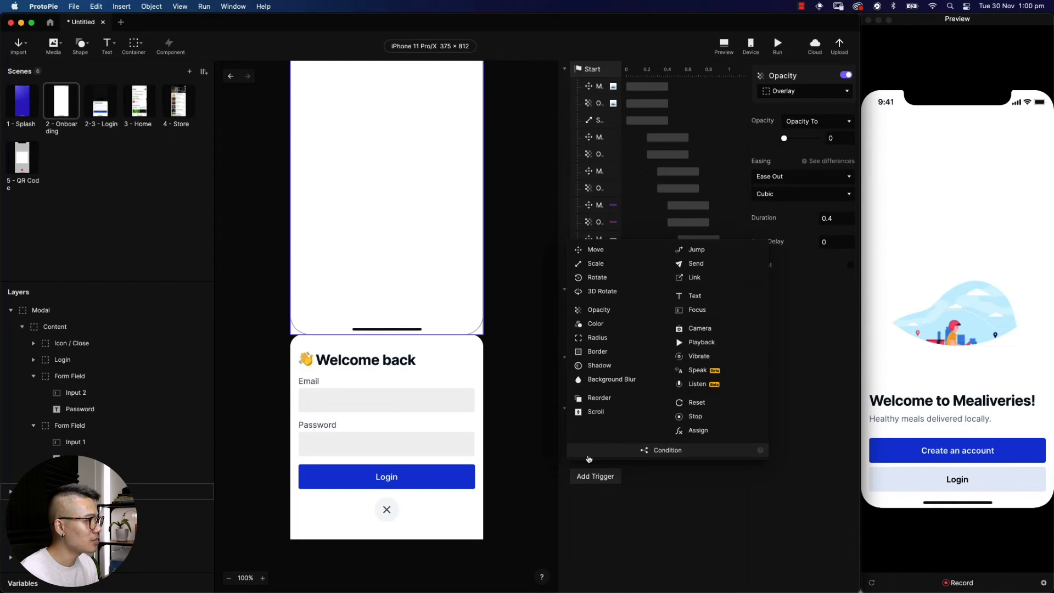
left_click(693, 250)
left_click(802, 91)
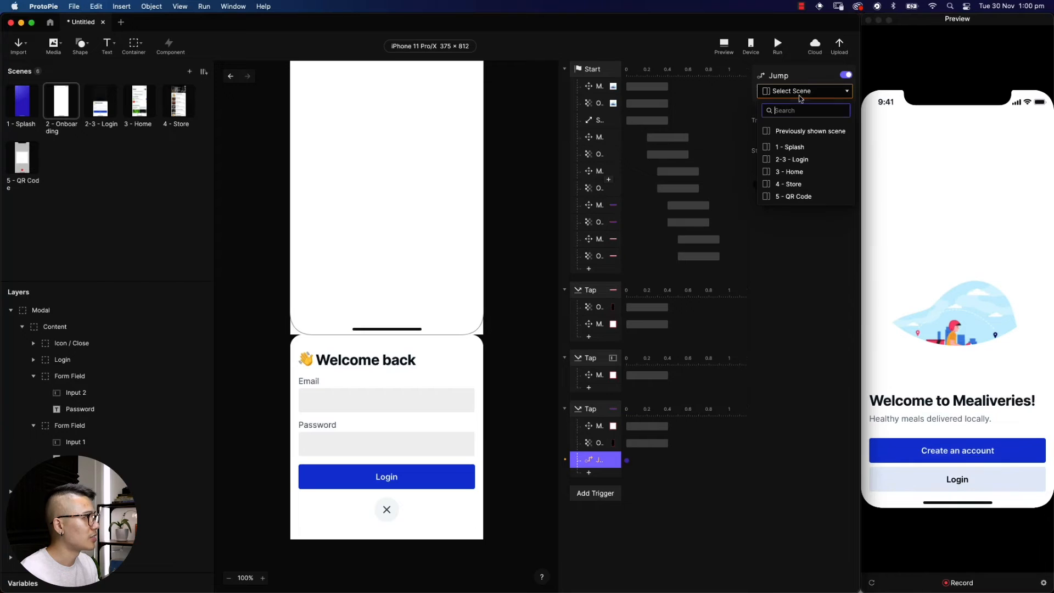
left_click(790, 172)
left_click(796, 121)
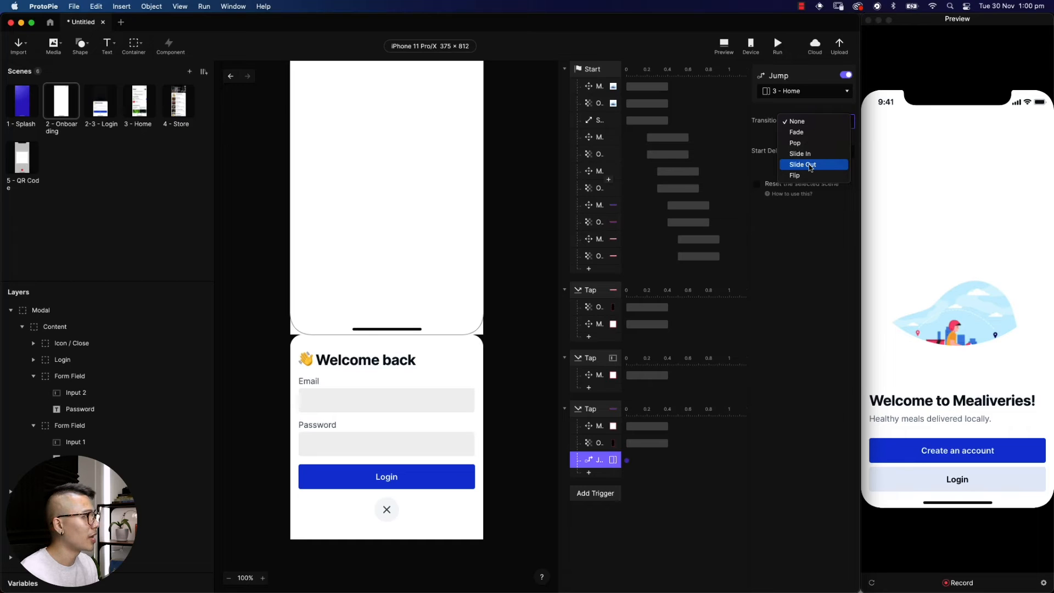
left_click(797, 132)
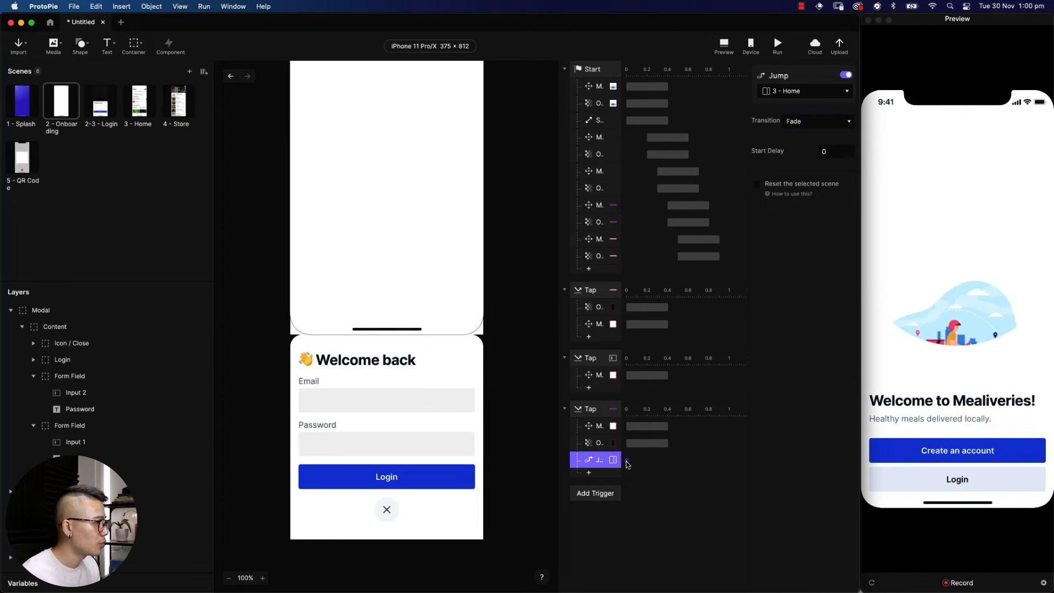
left_click_drag(626, 461, 666, 460)
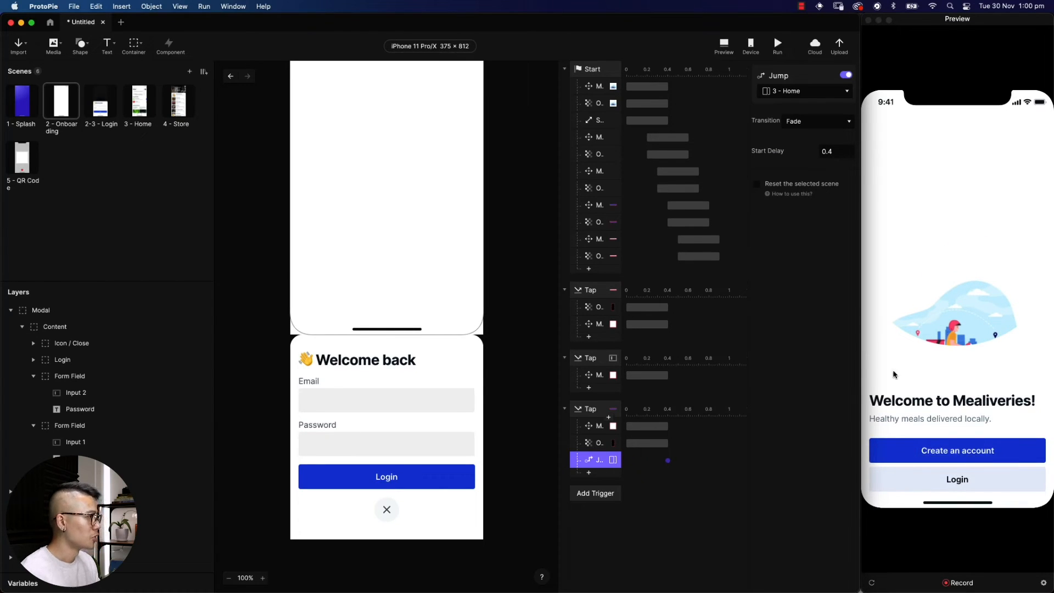
In Preview, open the modal, type an email address, and tap Login to jump Home
left_click(927, 352)
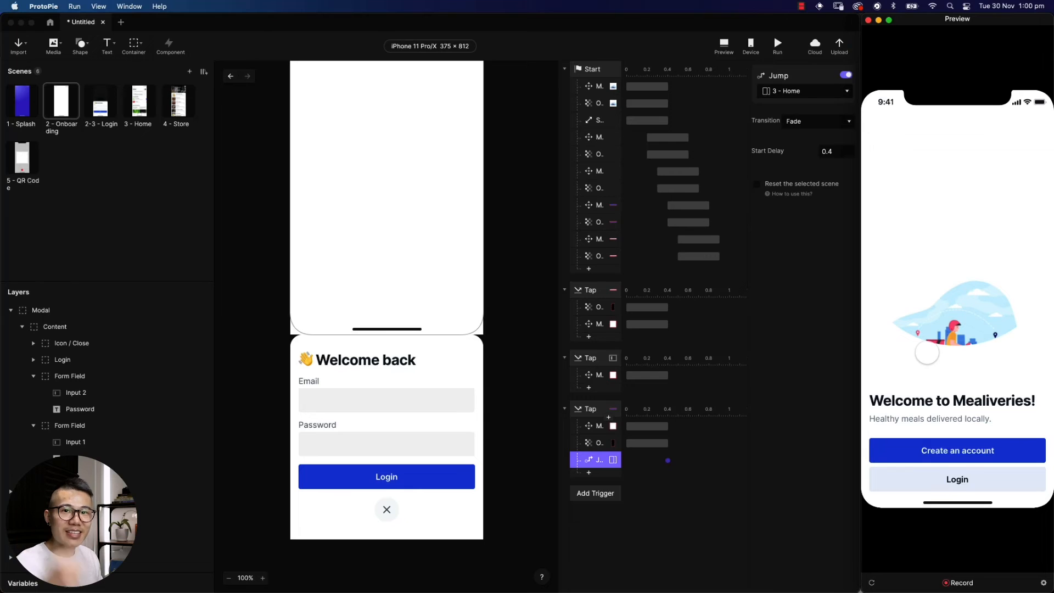
left_click(958, 481)
left_click(906, 368)
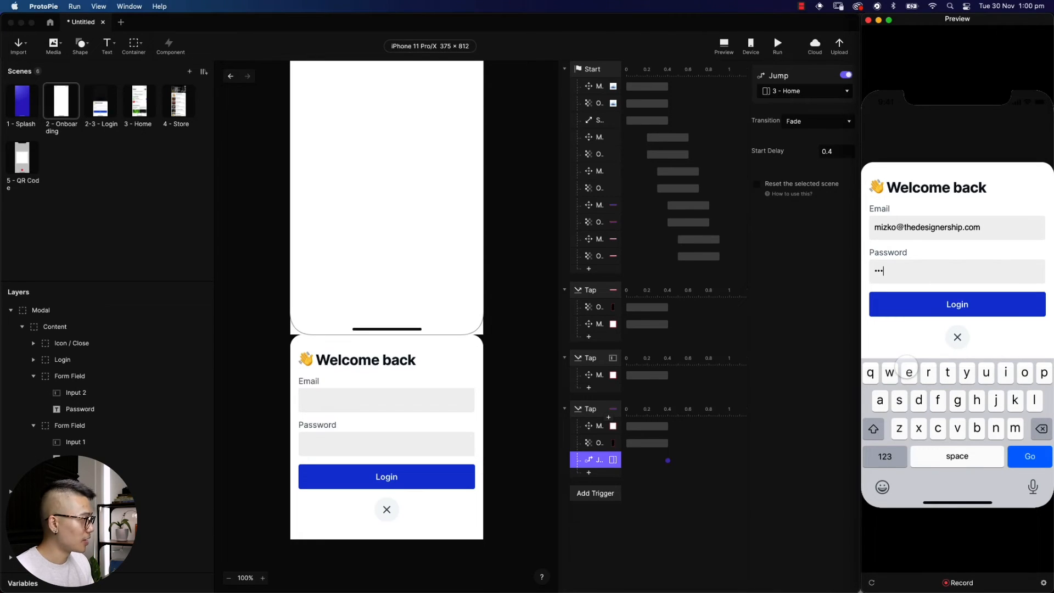
left_click(938, 306)
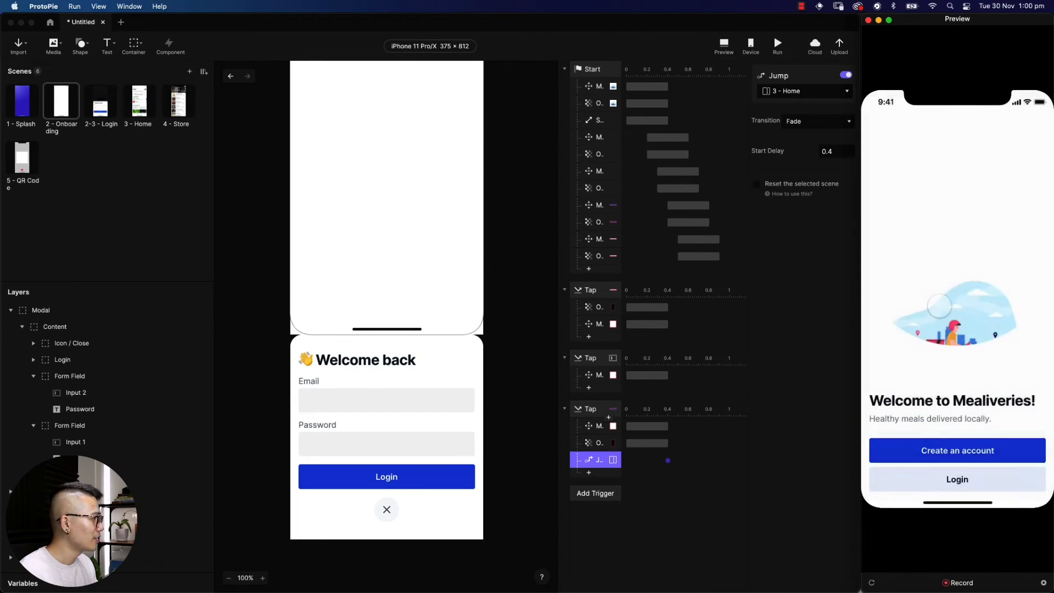
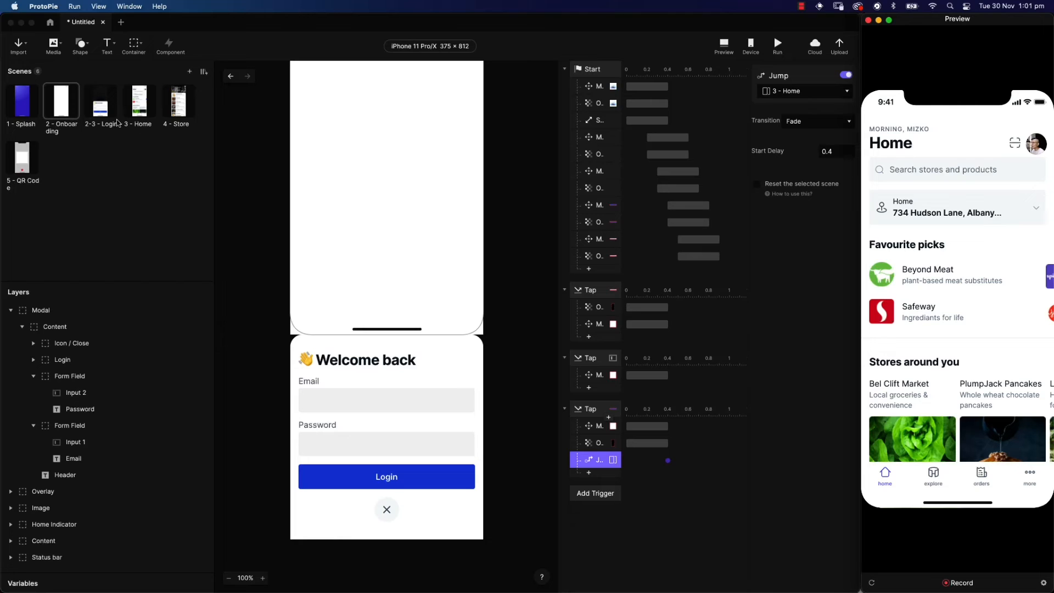
Switch the editing canvas from the login modal to the 3 - Home scene
left_click(135, 99)
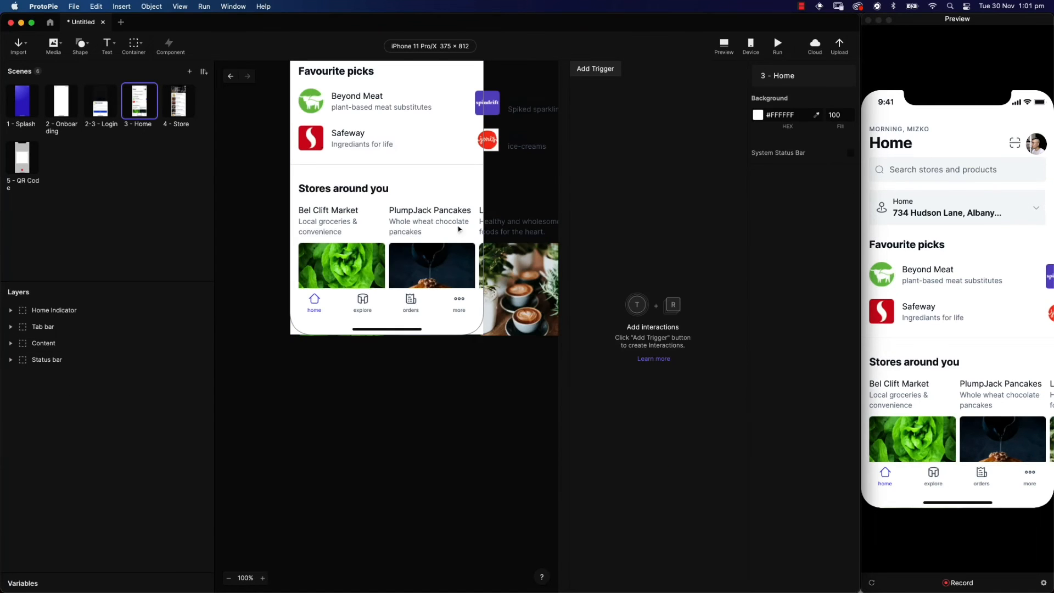
Draw a Scroll Container over the Home content from the address card to the tab bar
scroll(417, 236, "up", 10)
left_click(957, 236)
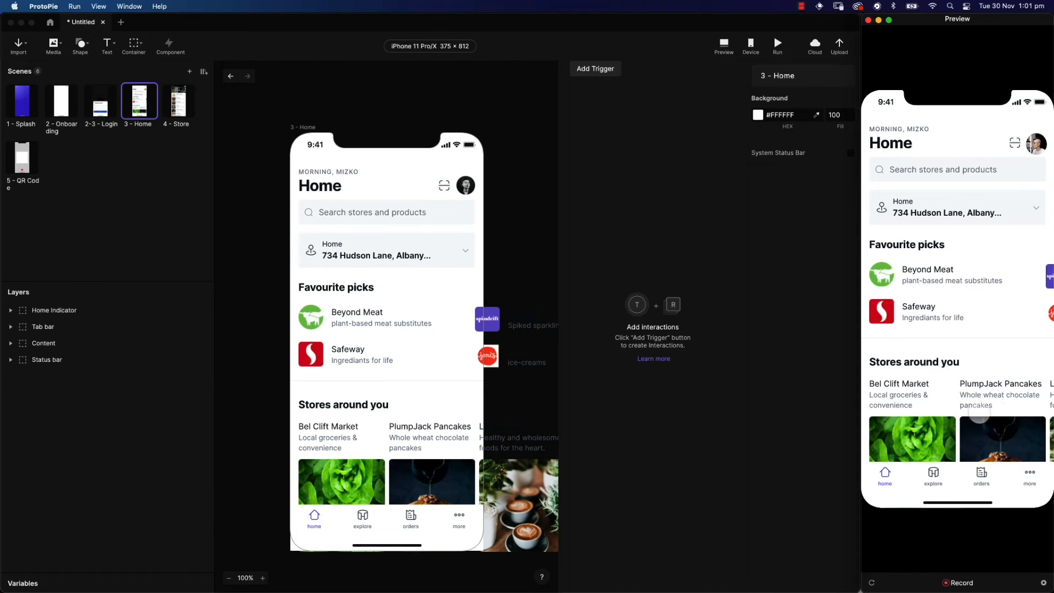
left_click(545, 236)
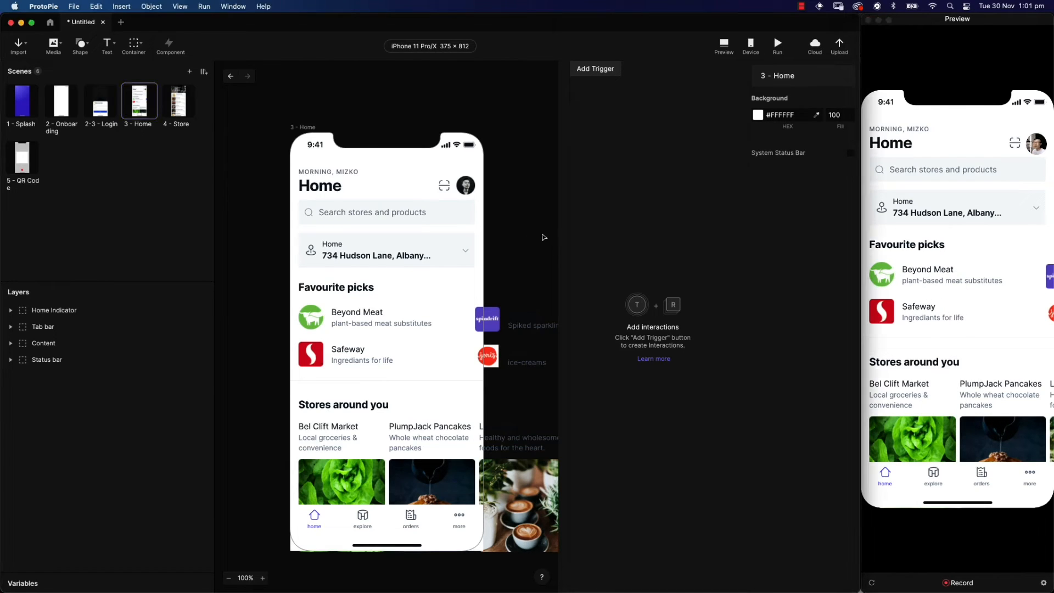
scroll(501, 236, "down", 2)
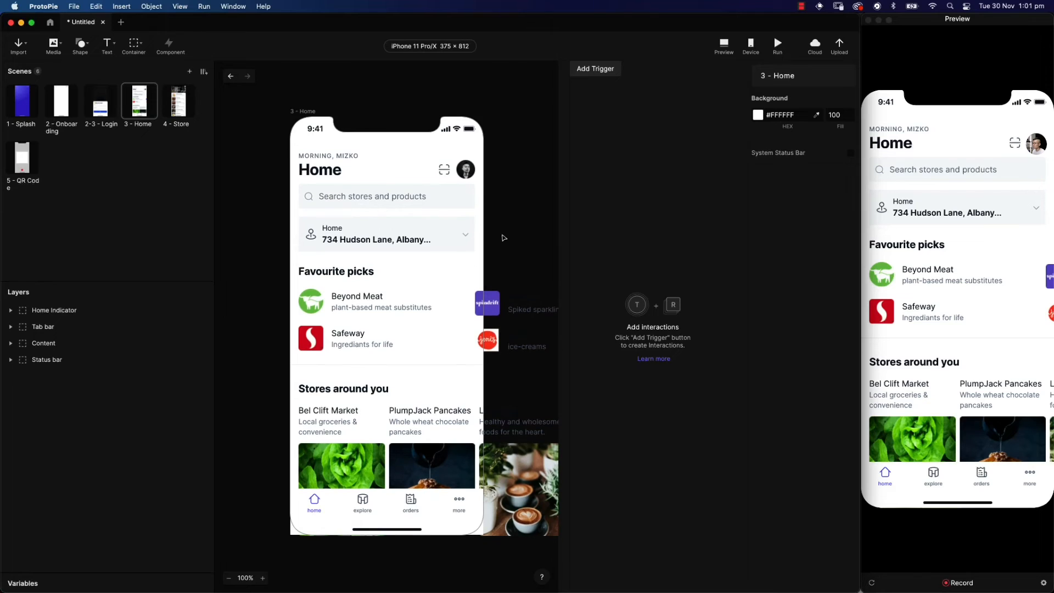
left_click(132, 47)
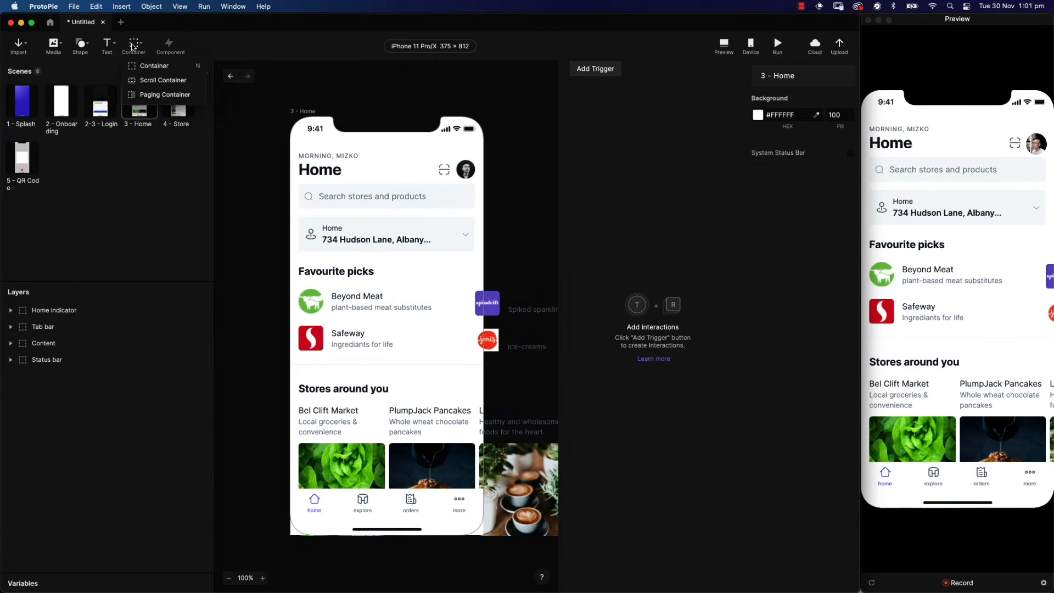
left_click(149, 82)
mouse_move(290, 214)
left_mouse_down()
mouse_move(409, 351)
mouse_move(483, 488)
left_mouse_up()
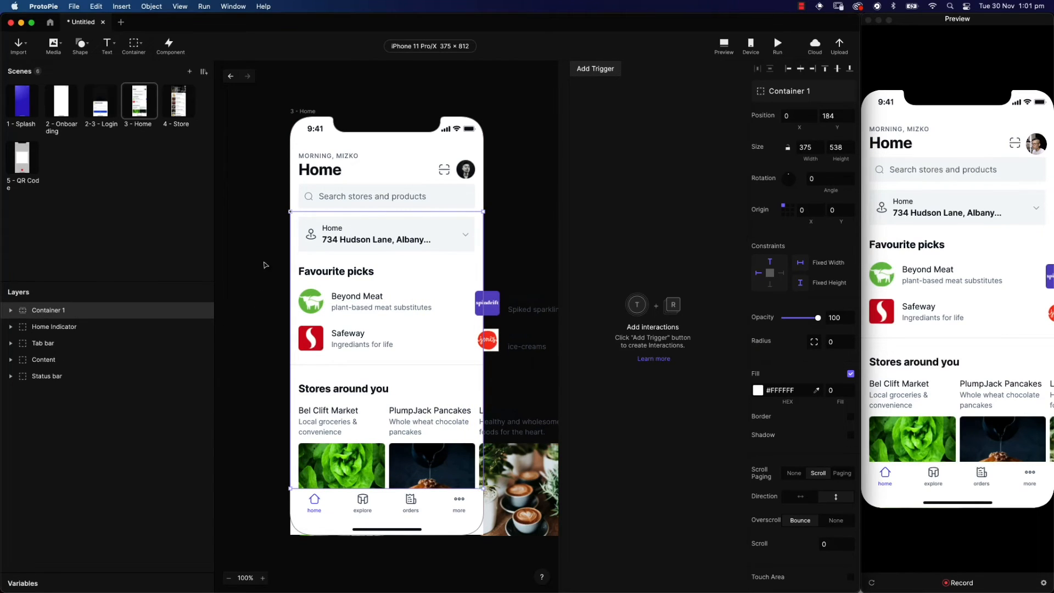
Move the Content layer into the new container and rename it Container (Scrollable)
left_click(11, 359)
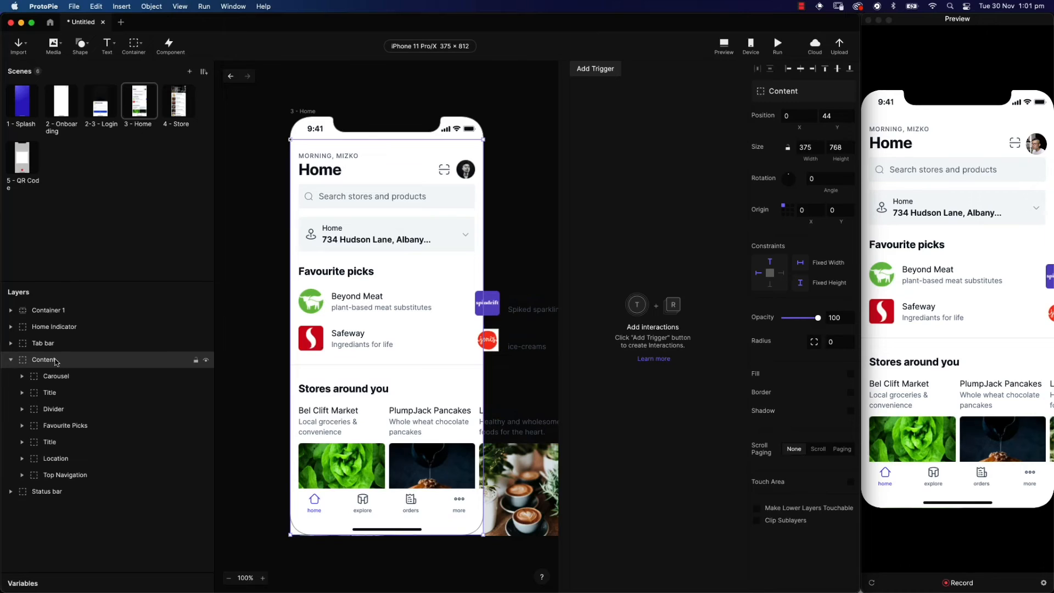
left_click_drag(60, 359, 80, 313)
left_click(47, 311)
double_click(45, 311)
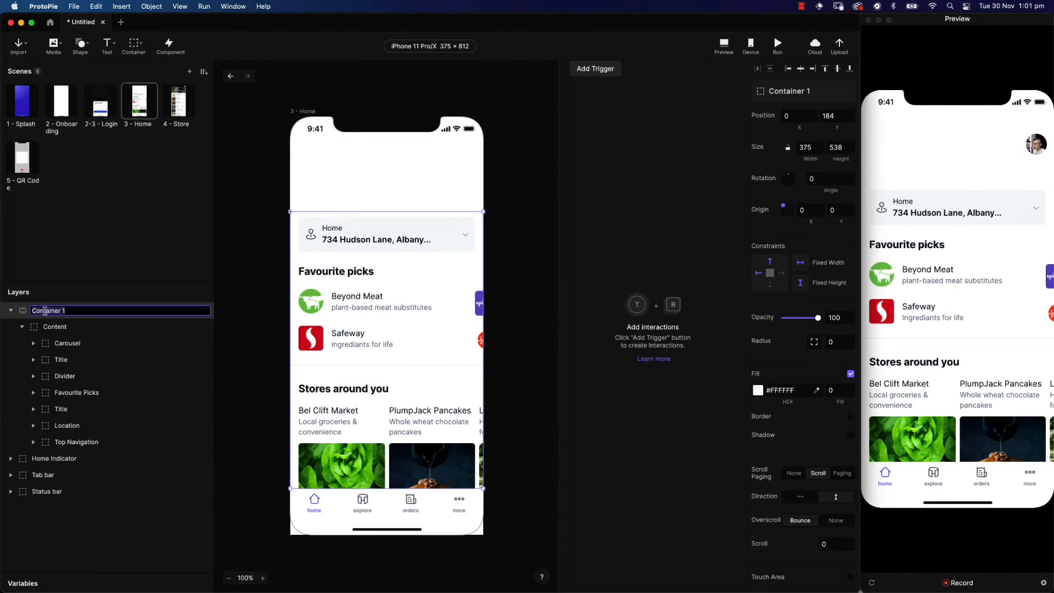
type("Container (Scrollable)")
key("Return")
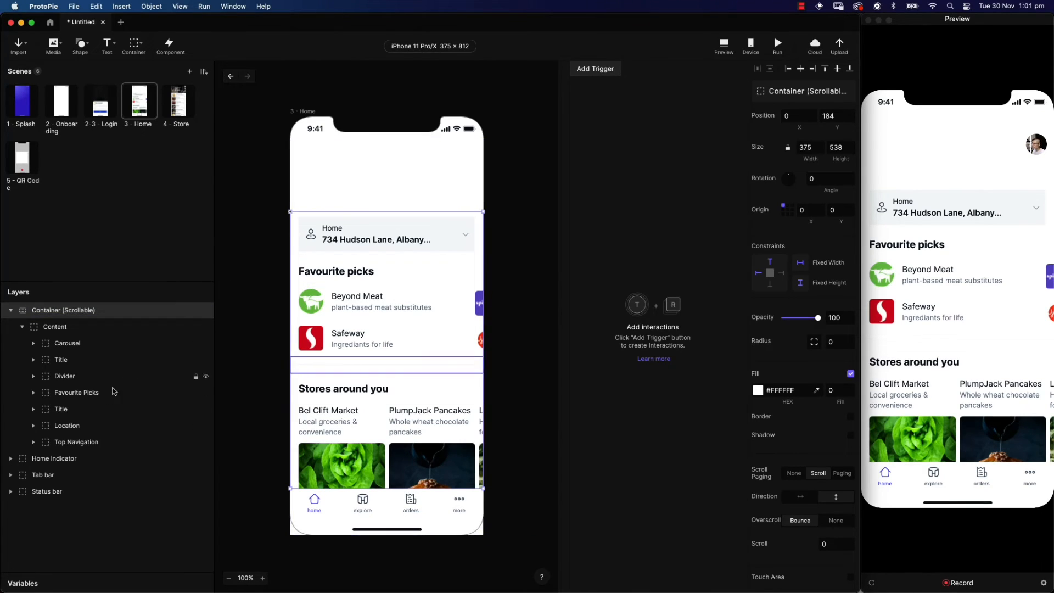
Move Top Navigation out of the scroll container and test scrolling in preview
left_click(74, 444)
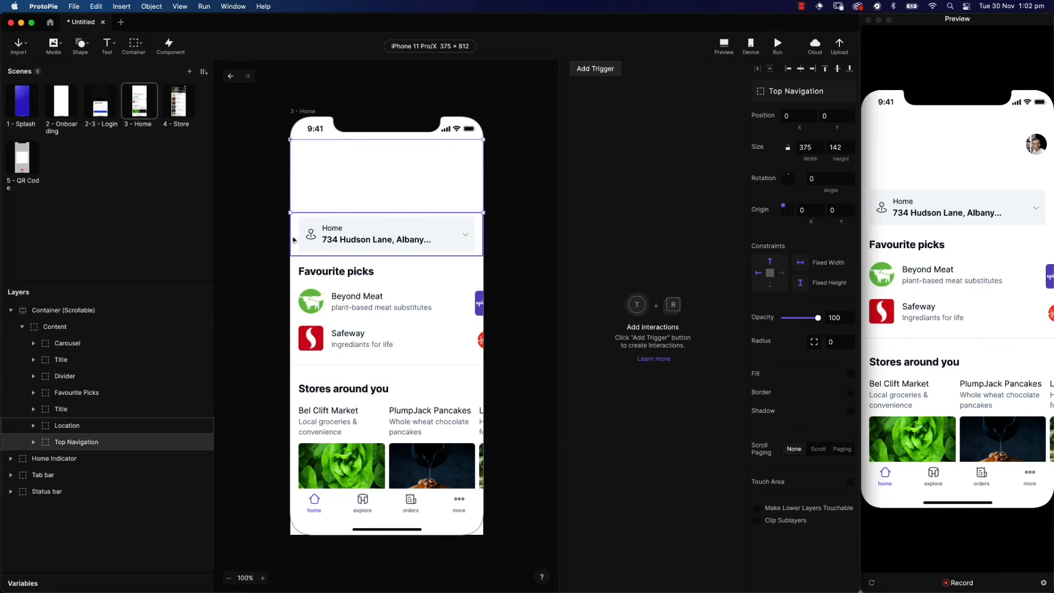
left_click_drag(59, 445, 37, 301)
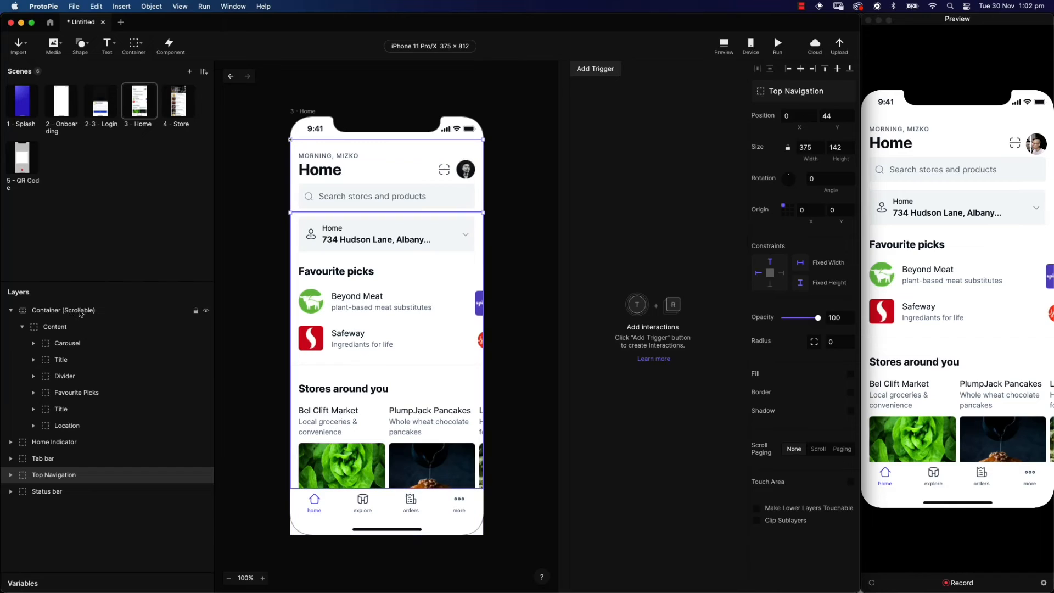
left_click(933, 270)
scroll(935, 272, "down", 3)
scroll(934, 273, "up", 3)
scroll(934, 273, "down", 3)
scroll(934, 274, "up", 3)
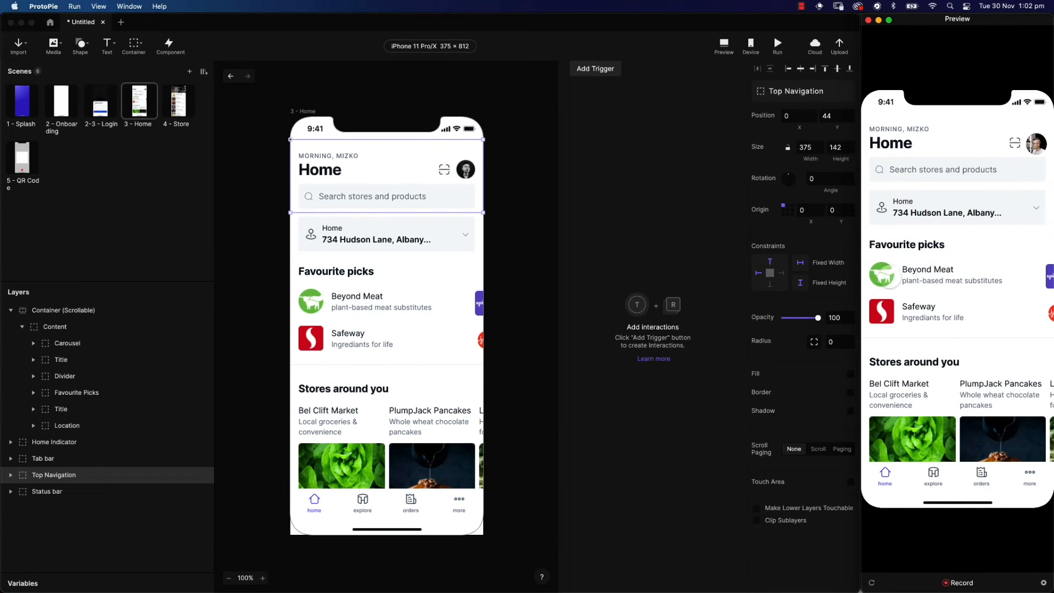
scroll(945, 298, "down", 2)
scroll(945, 298, "up", 2)
Draw a Paging Container over the Favourite picks row and move both Col layers into it
left_click(133, 48)
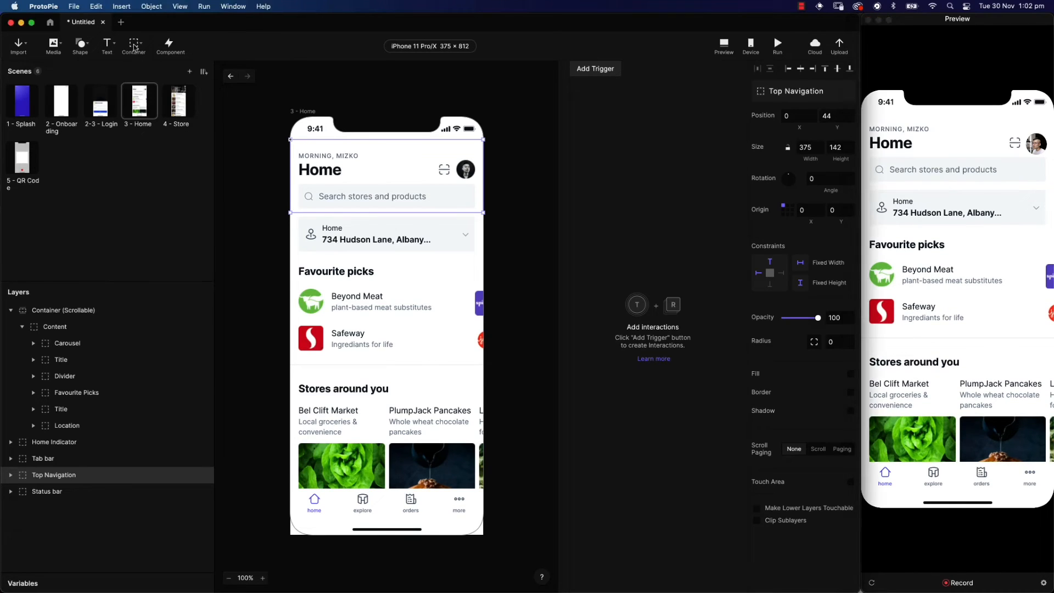
left_click(134, 48)
left_click(153, 96)
mouse_move(290, 281)
left_mouse_down()
mouse_move(450, 334)
mouse_move(484, 364)
left_mouse_up()
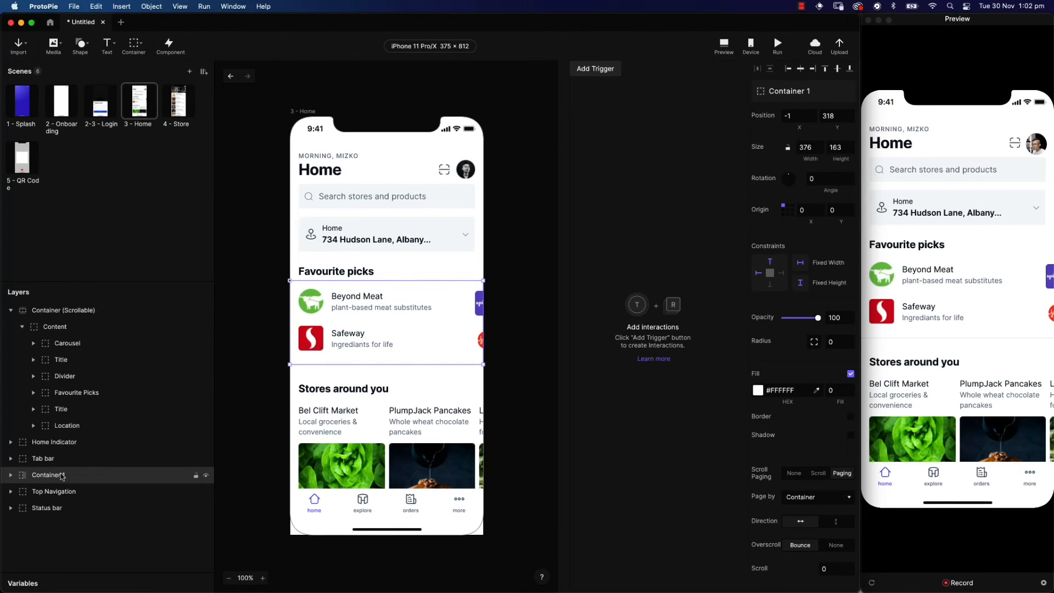
left_click_drag(51, 477, 58, 392)
left_click(34, 409)
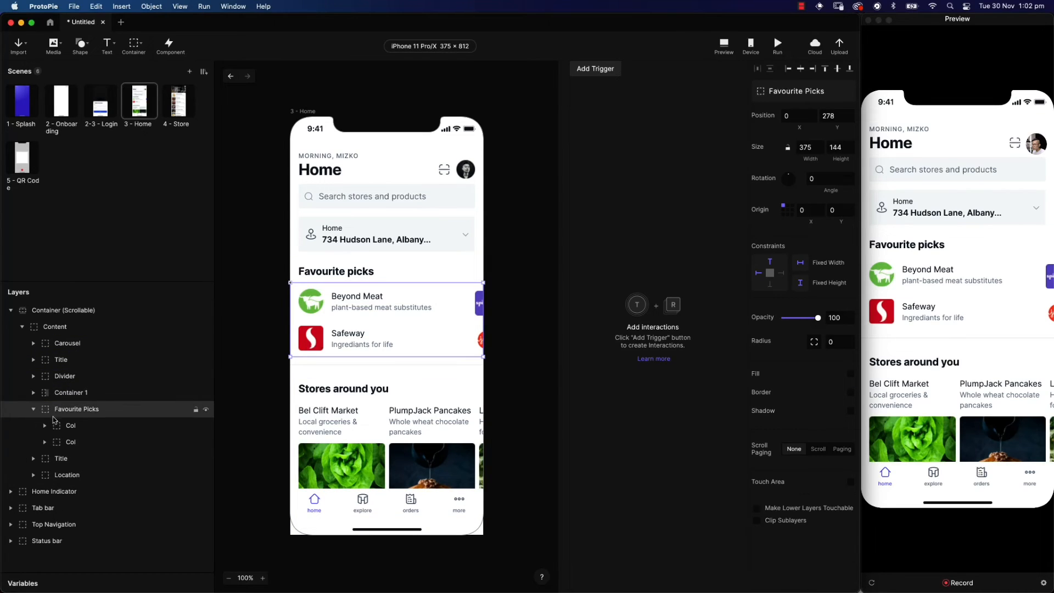
left_click(70, 426)
left_click(70, 441, "shift")
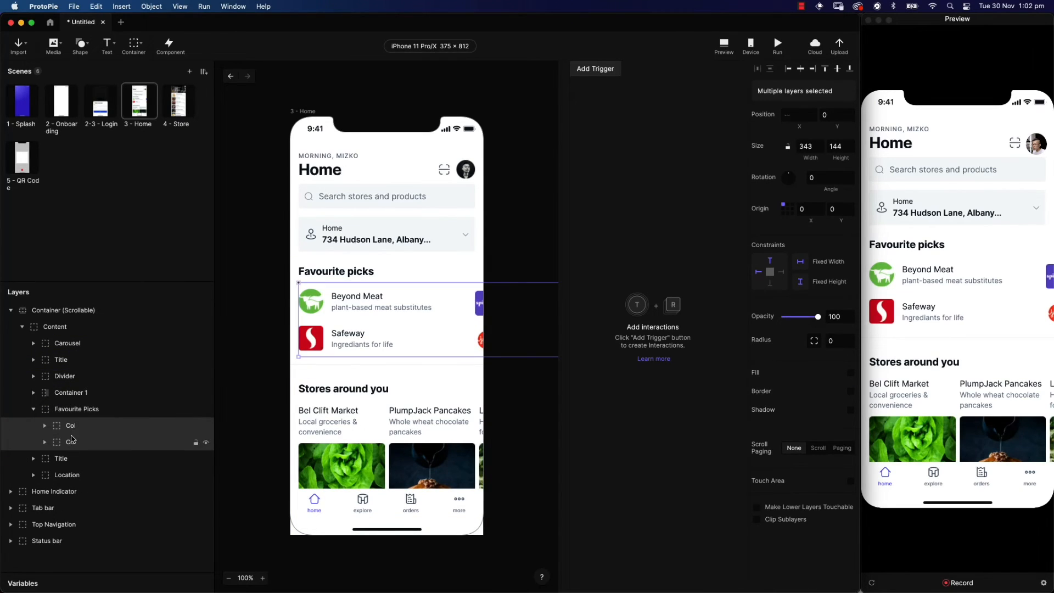
left_click(82, 394)
Rename the container Favourite Picks, delete the old empty group, and test swiping in preview
double_click(79, 393)
type("Favourite Picks")
key("Return")
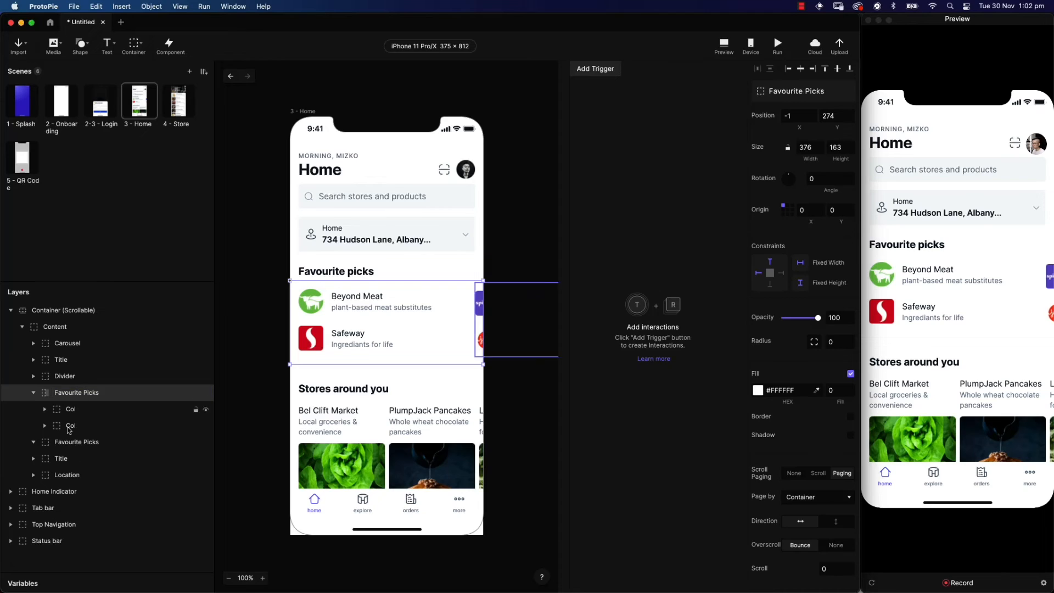
left_click(75, 442)
key("BackSpace")
left_click(971, 298)
mouse_move(989, 296)
left_mouse_down()
mouse_move(901, 297)
mouse_move(1001, 295)
mouse_move(905, 296)
mouse_move(991, 297)
left_mouse_up()
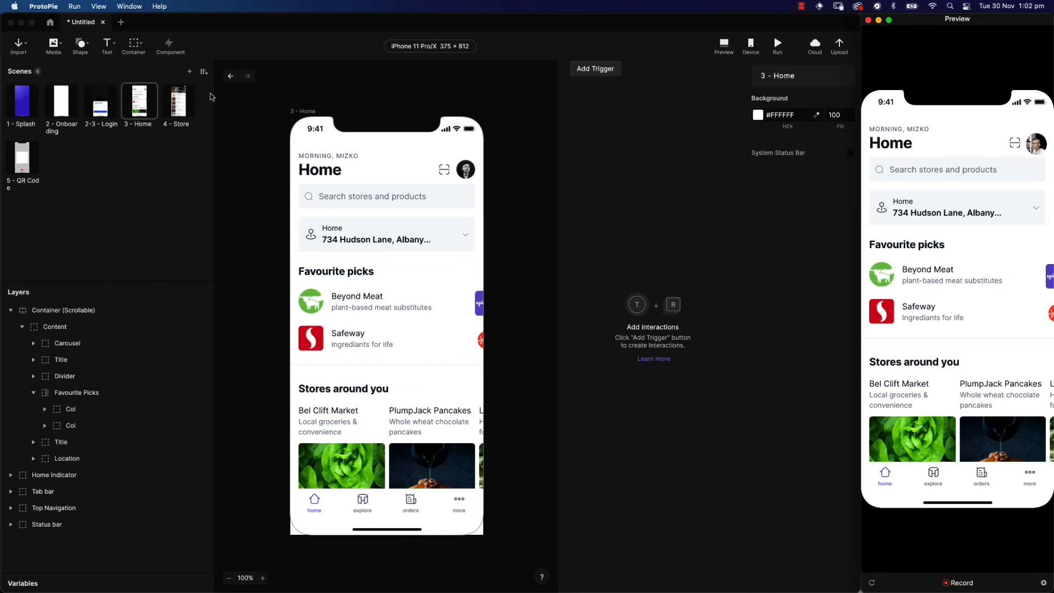
Draw a Paging Container over the stores section, name it Stores around you, place it in Content
left_click(134, 47)
left_click(134, 46)
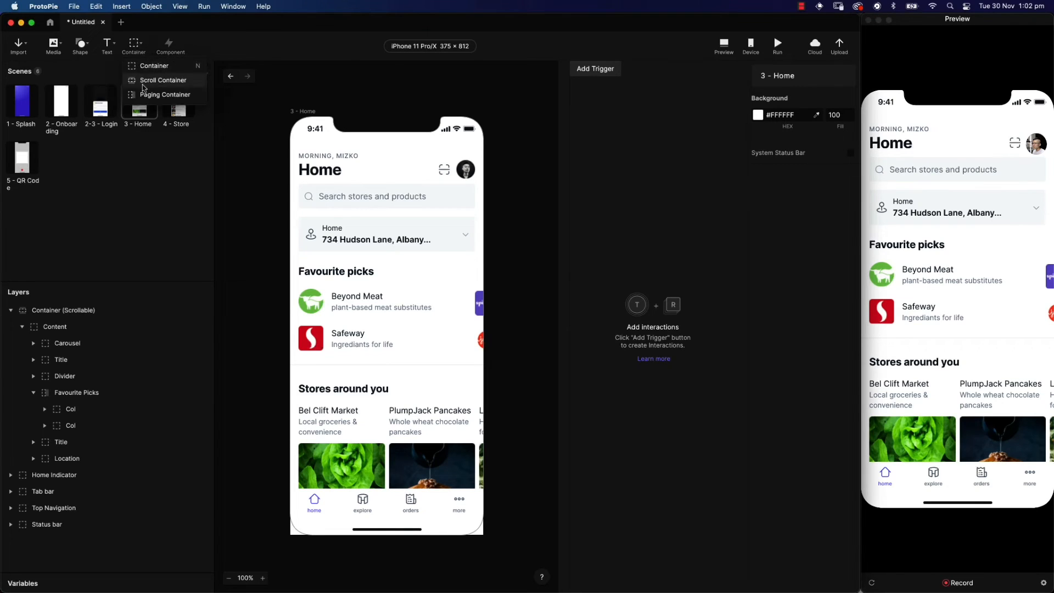
left_click(148, 98)
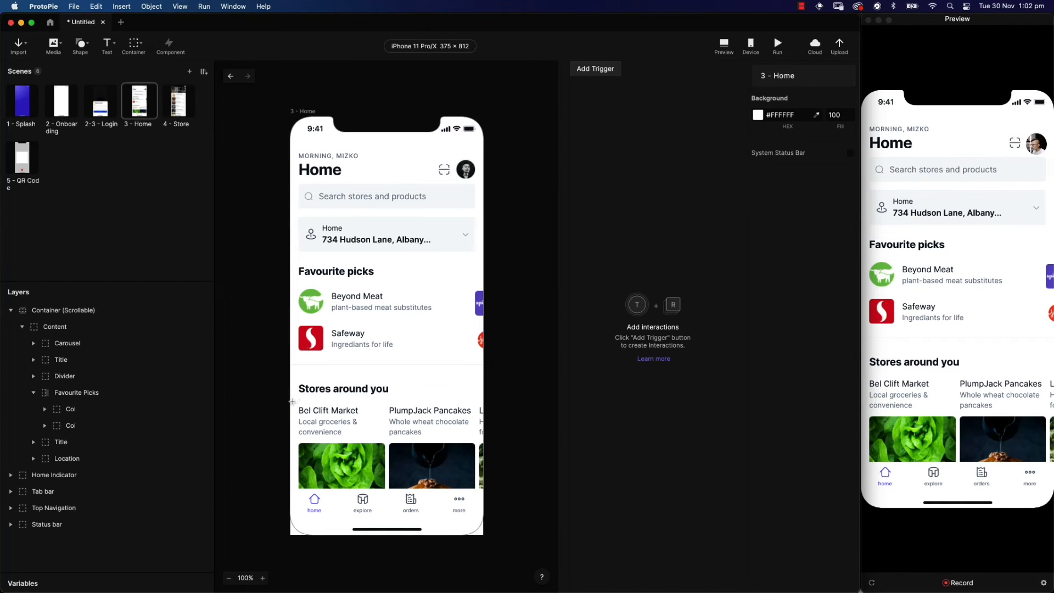
mouse_move(289, 400)
left_mouse_down()
mouse_move(480, 548)
mouse_move(483, 535)
left_mouse_up()
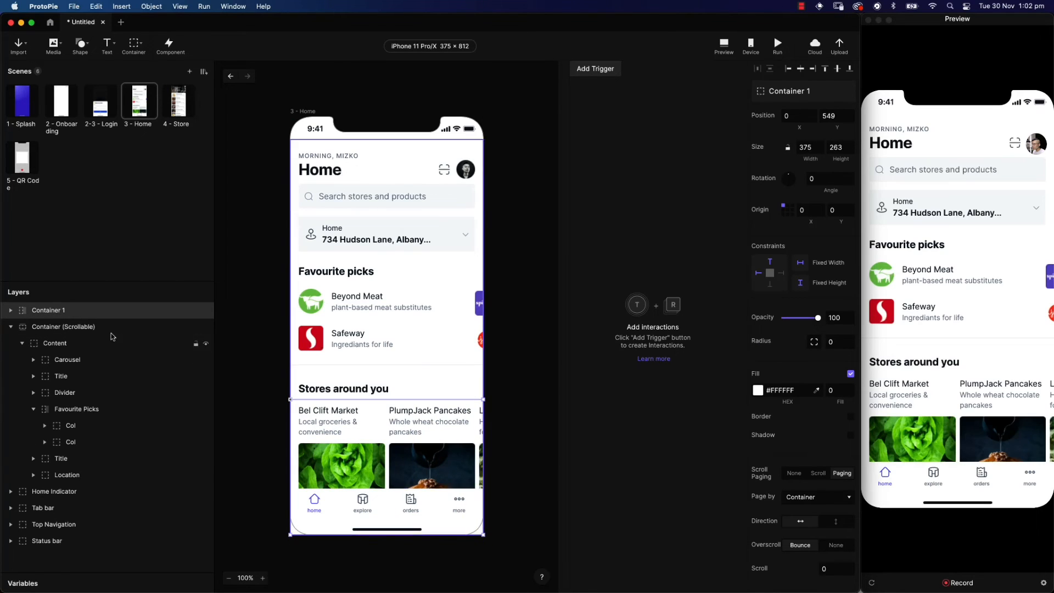
double_click(49, 310)
type("S")
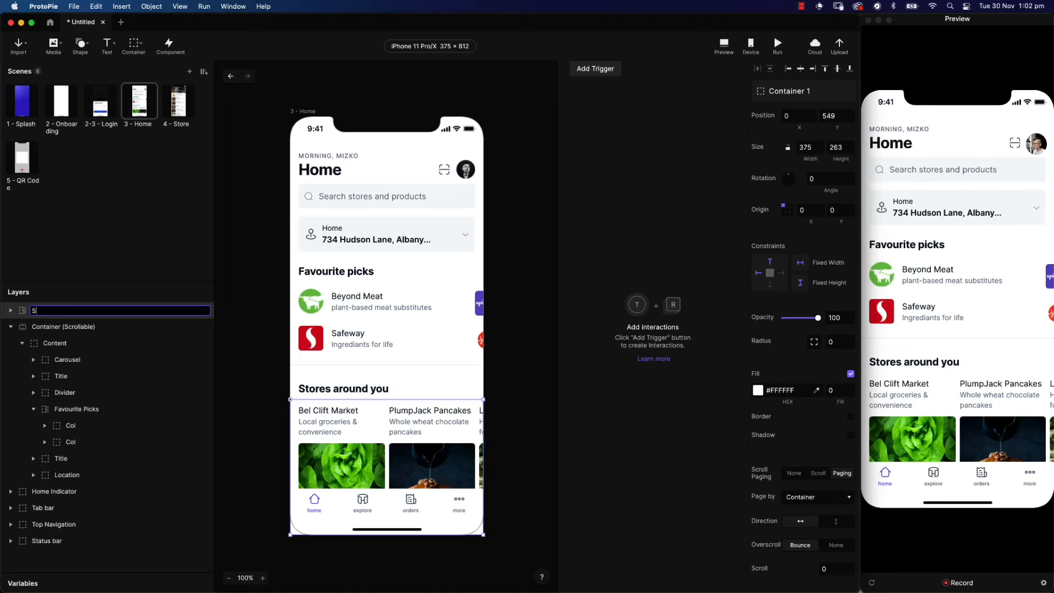
type("tores around you")
key("Return")
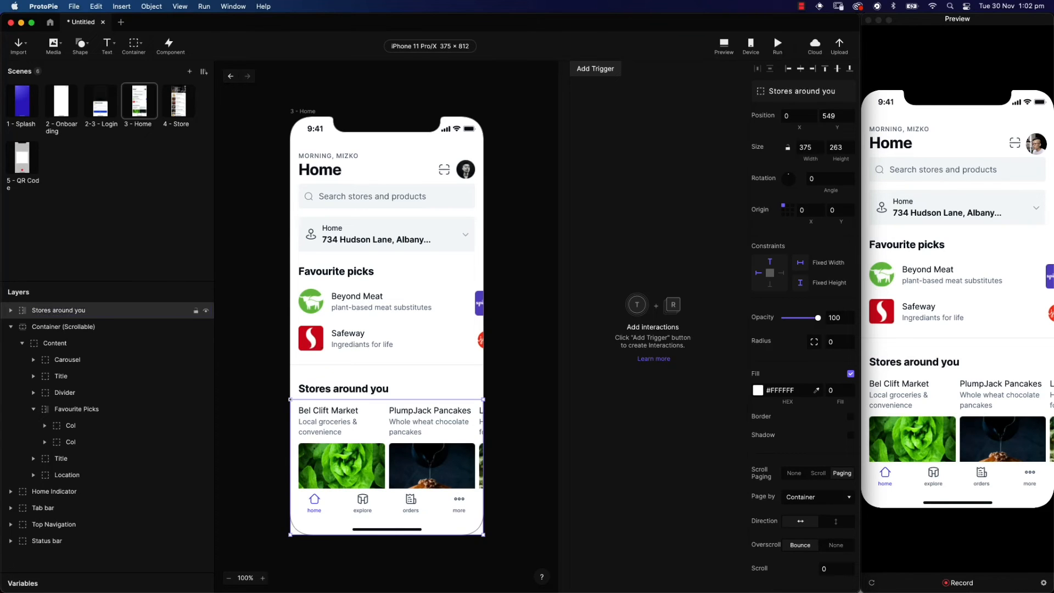
left_click_drag(48, 313, 42, 372)
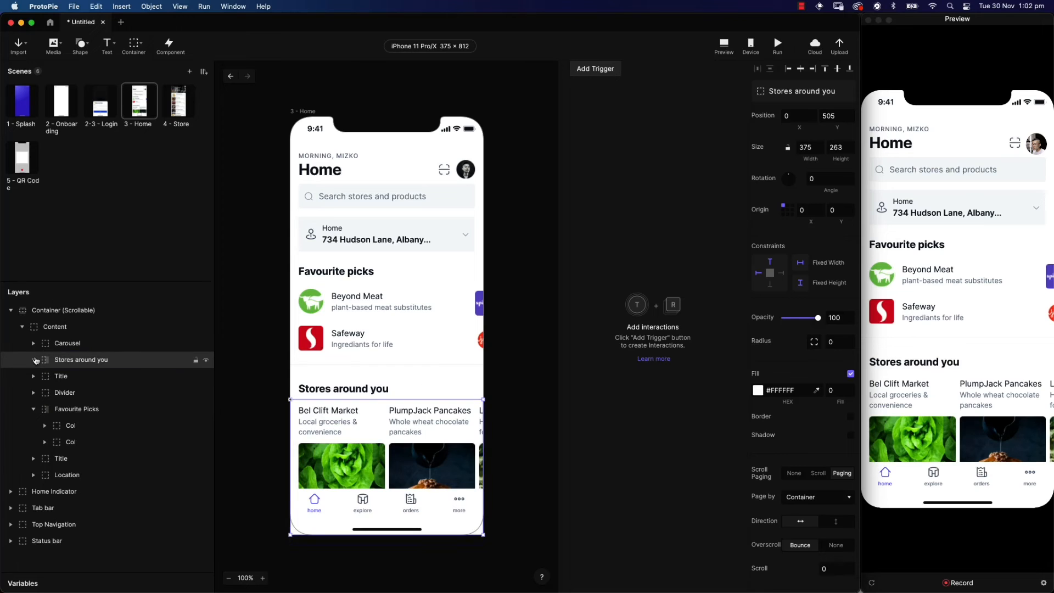
Move the three store Item layers into Stores around you, delete Carousel, and test swiping
left_click(33, 343)
left_click(89, 359)
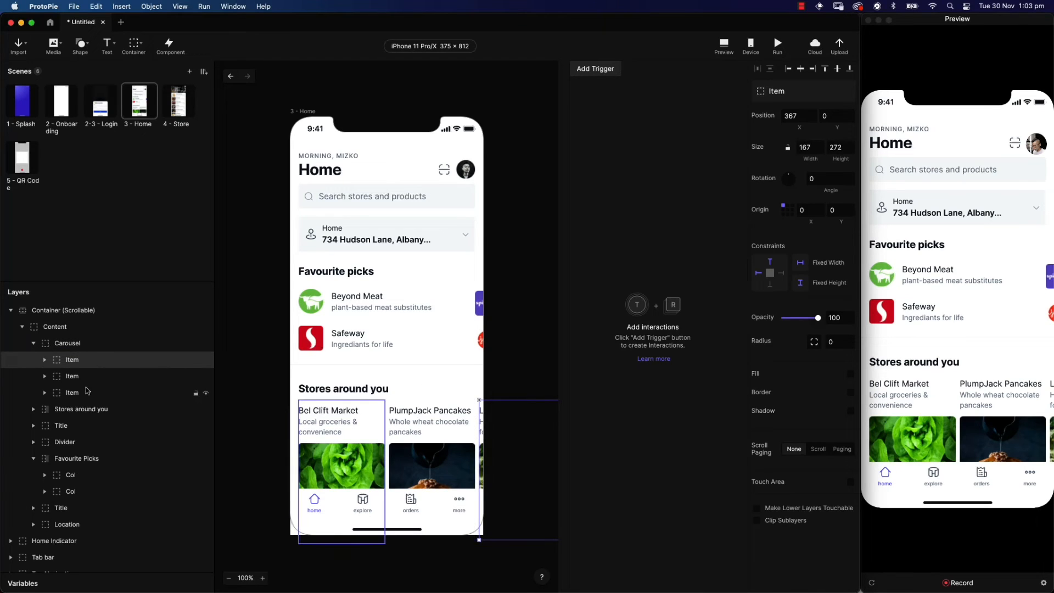
left_click(86, 392, "shift")
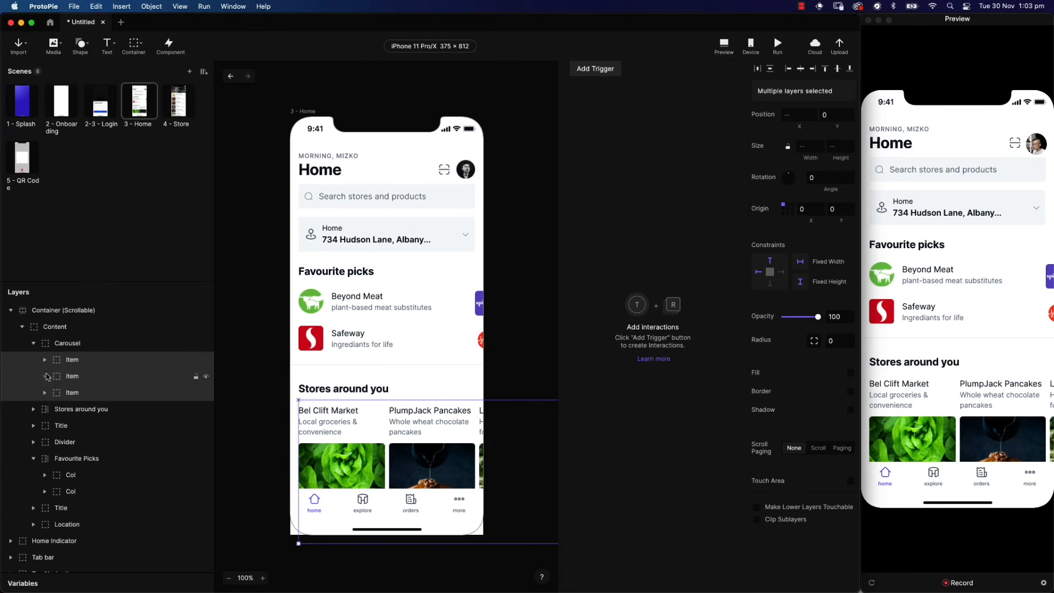
left_click_drag(78, 391, 82, 409)
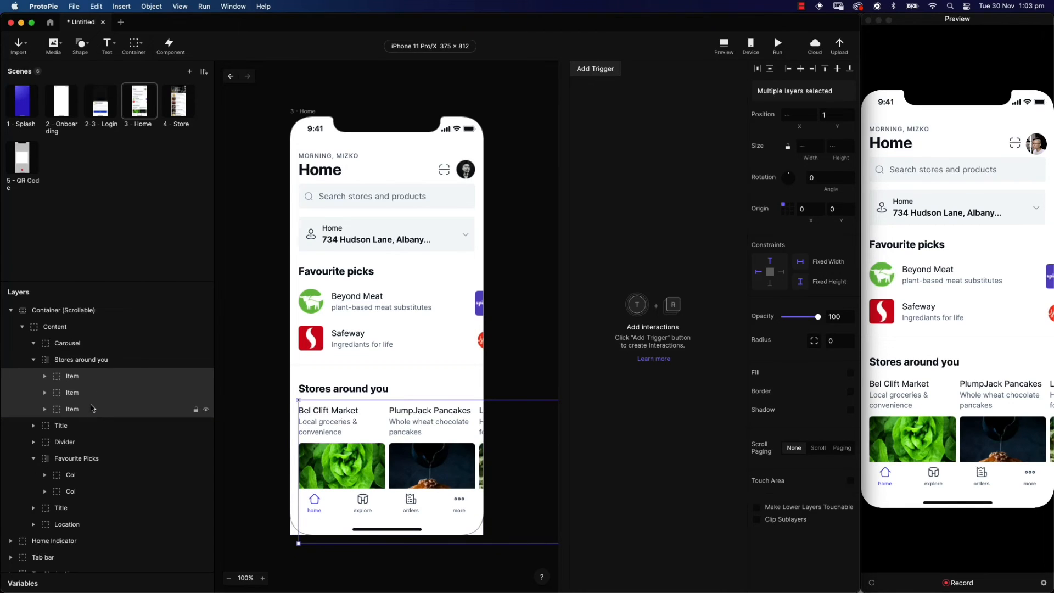
left_click(75, 344)
key("BackSpace")
left_click_drag(979, 407, 982, 307)
left_click_drag(947, 291, 985, 293)
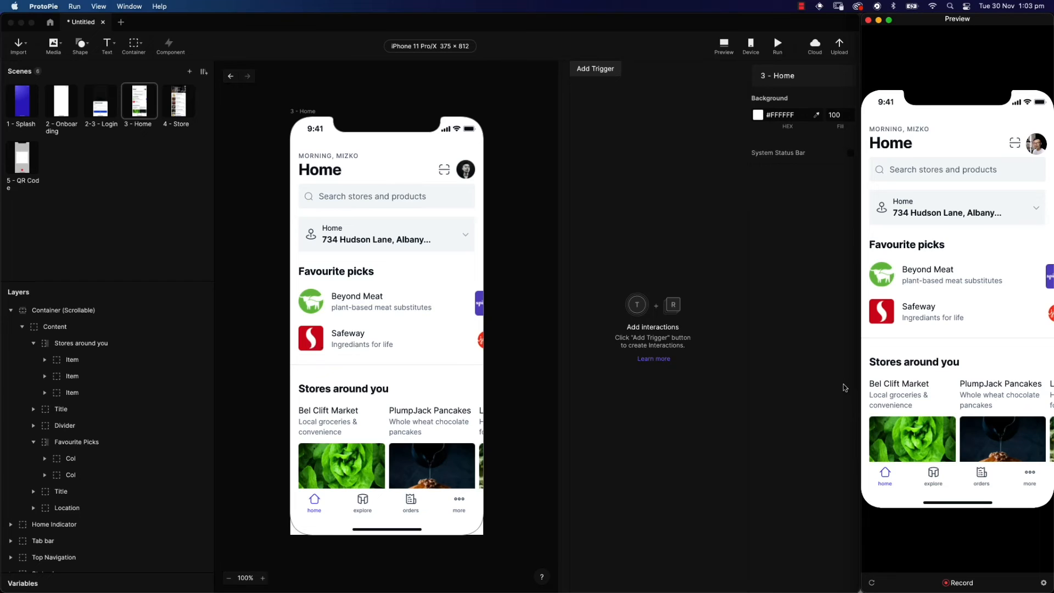
Add a Tap trigger with a Jump response to the Bel Clift Market card
left_click(360, 434)
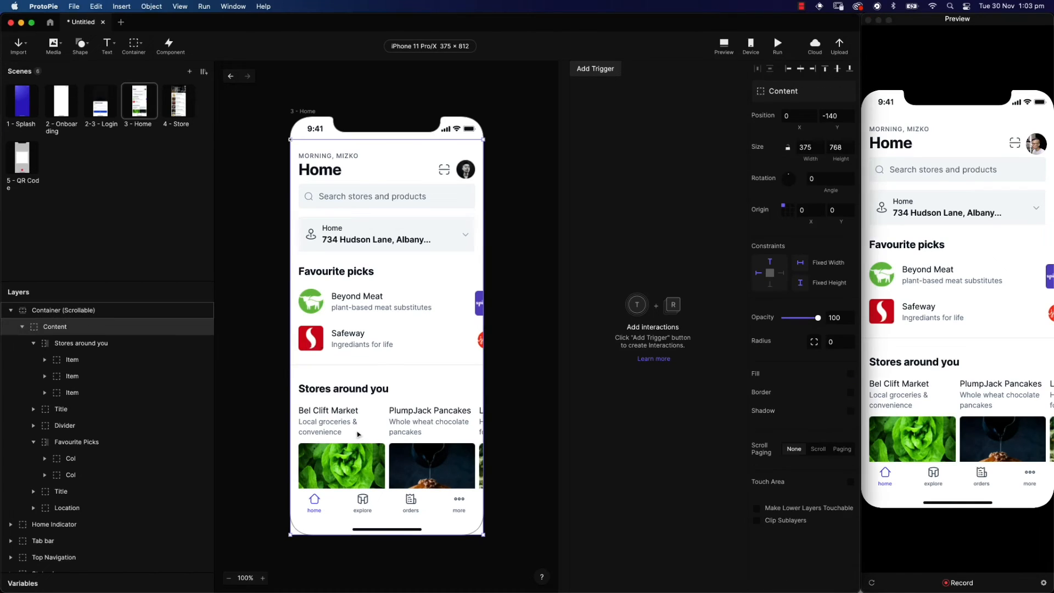
left_click(358, 434)
left_click(358, 435)
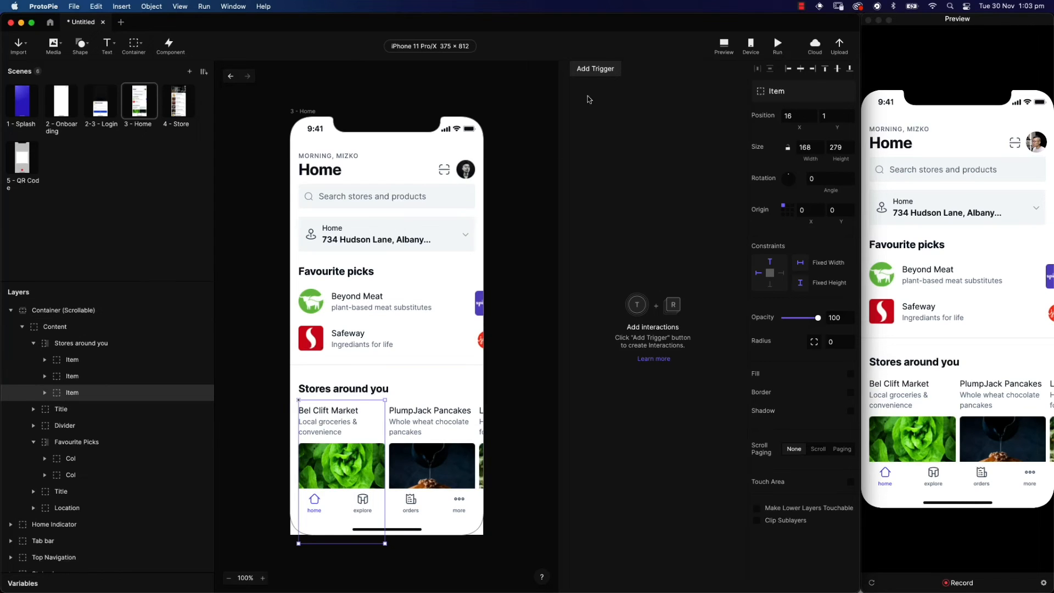
left_click(610, 69)
left_click(600, 102)
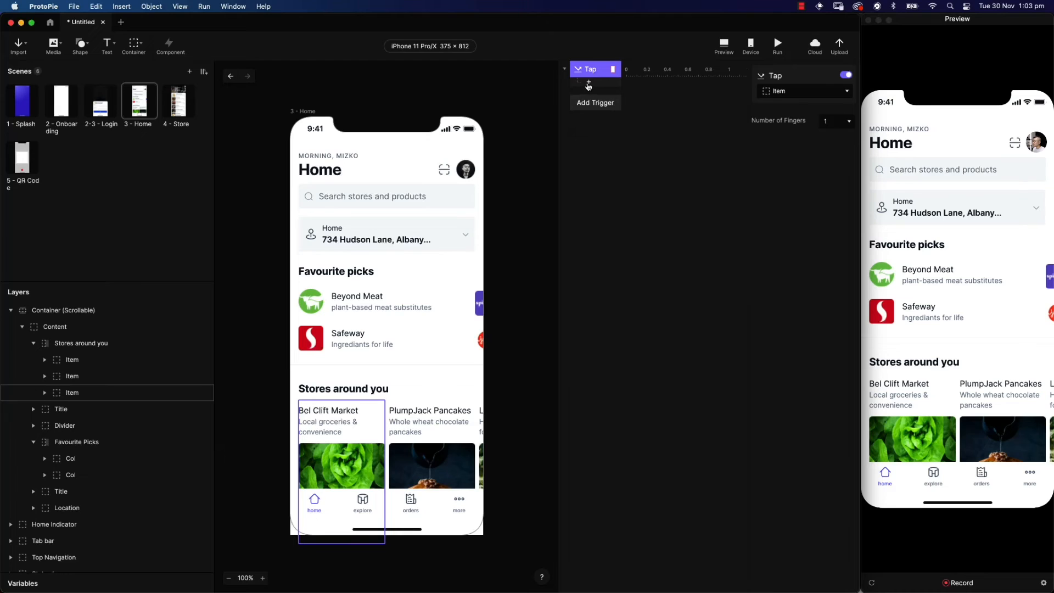
left_click(588, 82)
left_click(695, 98)
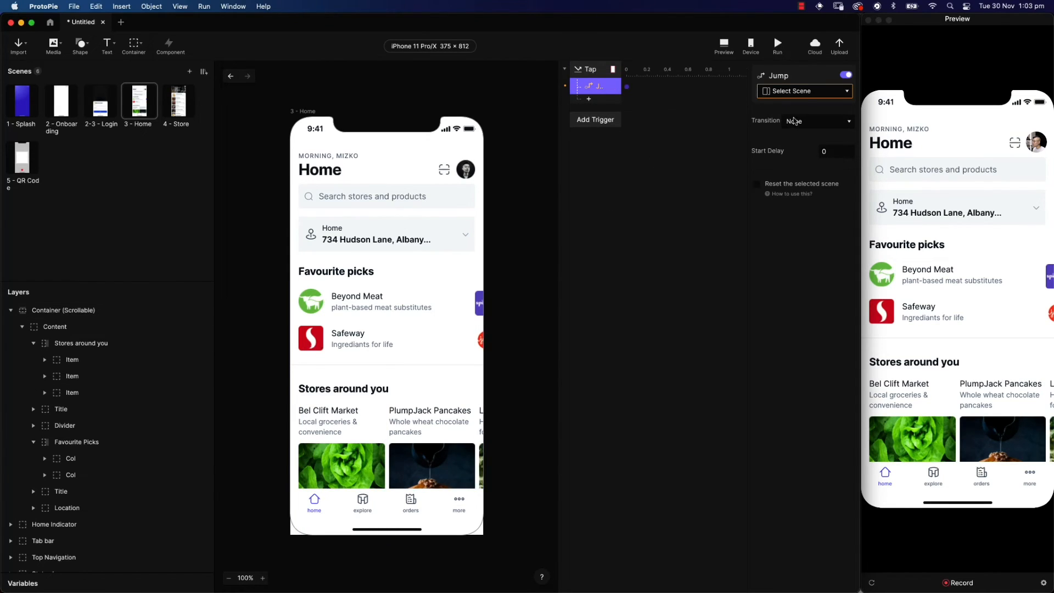
Point the Jump to 4 - Store with Slide In (Right to Left), then tap the card in preview
left_click(810, 92)
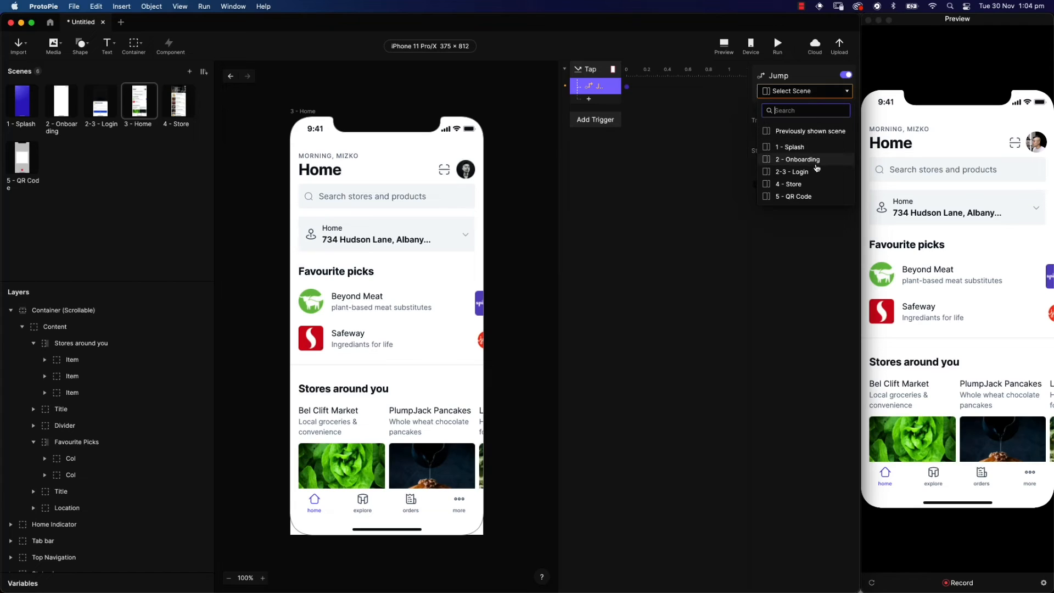
left_click(816, 184)
left_click(817, 127)
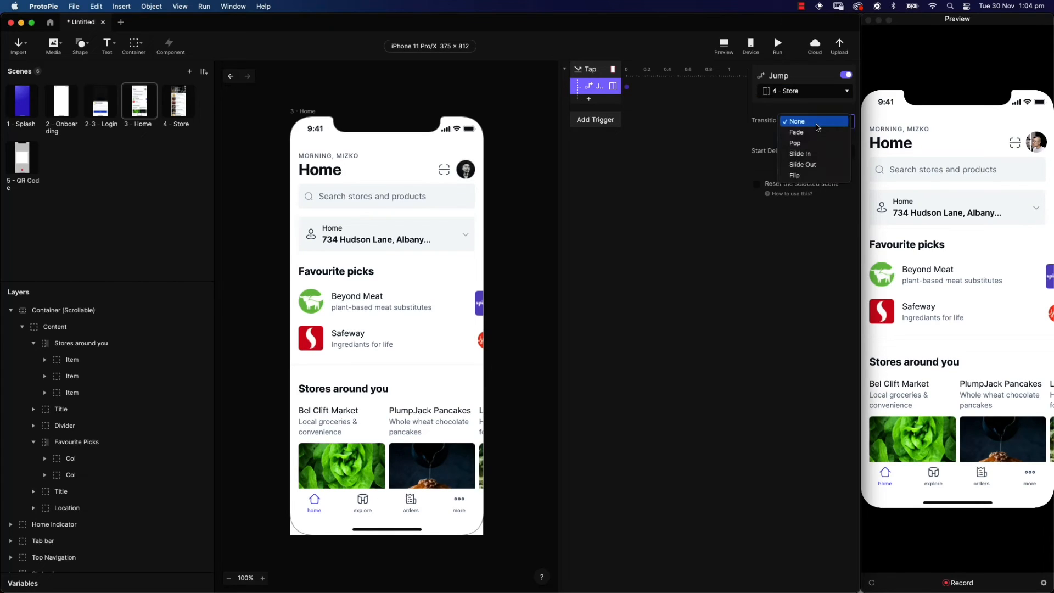
left_click(818, 154)
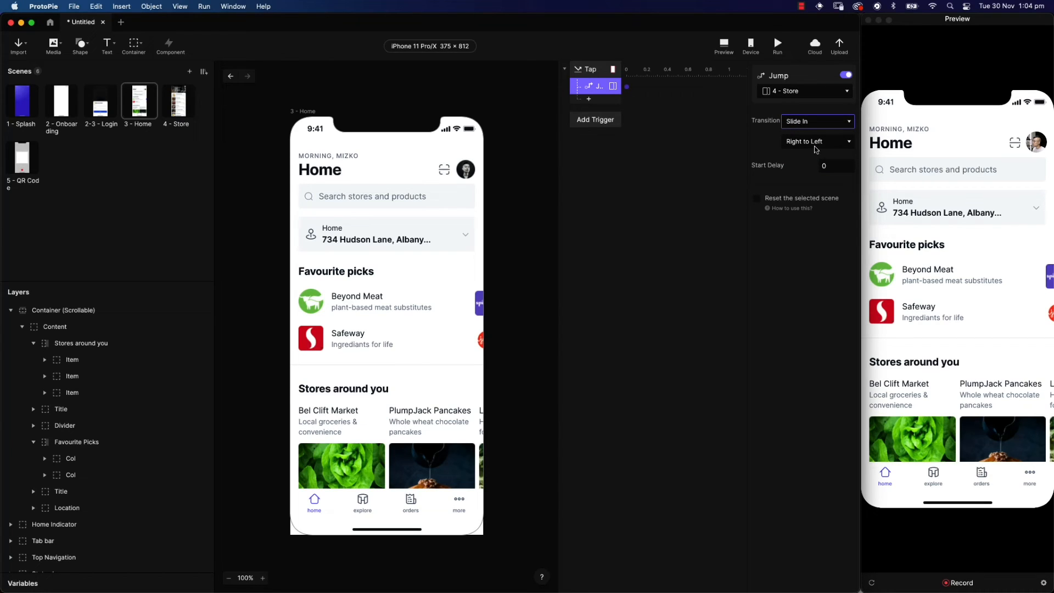
left_click(902, 313)
left_click(902, 406)
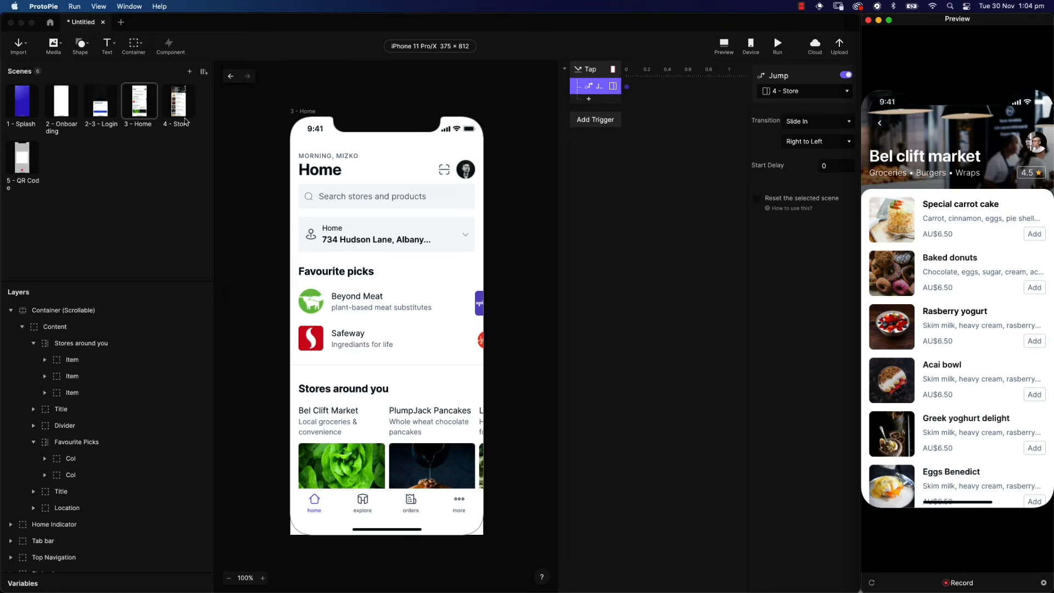
In the 4 - Store scene, add a Tap trigger targeting the Back layer
left_click(176, 114)
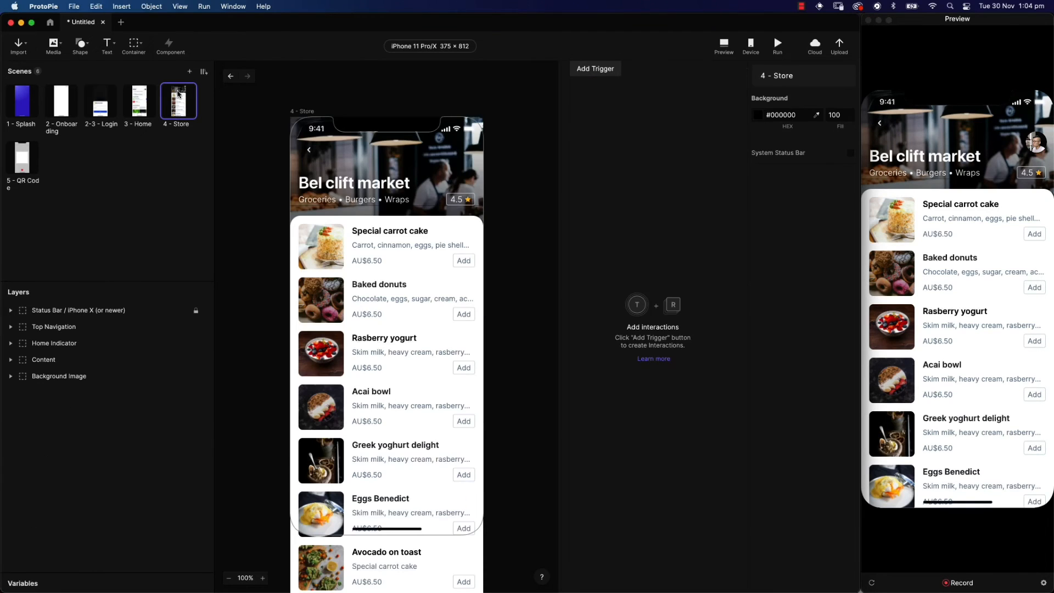
left_click(598, 70)
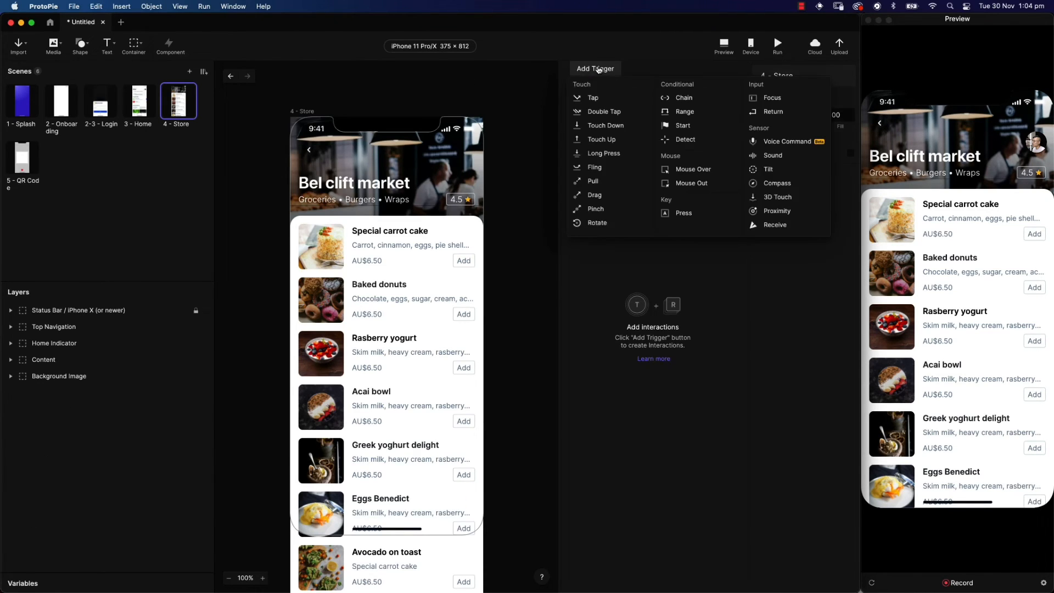
left_click(597, 100)
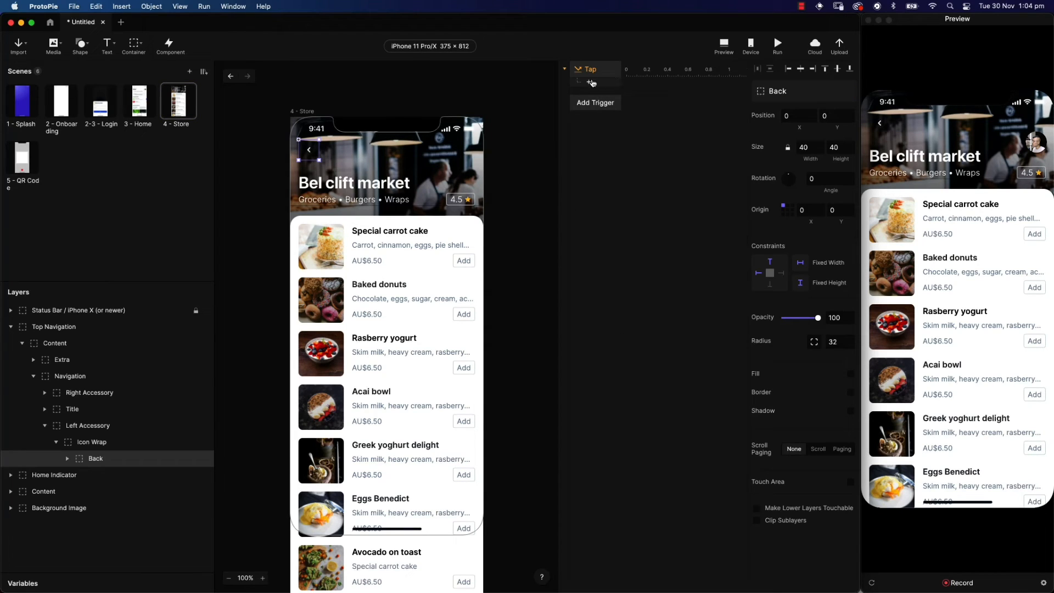
left_click(593, 70)
left_click(780, 90)
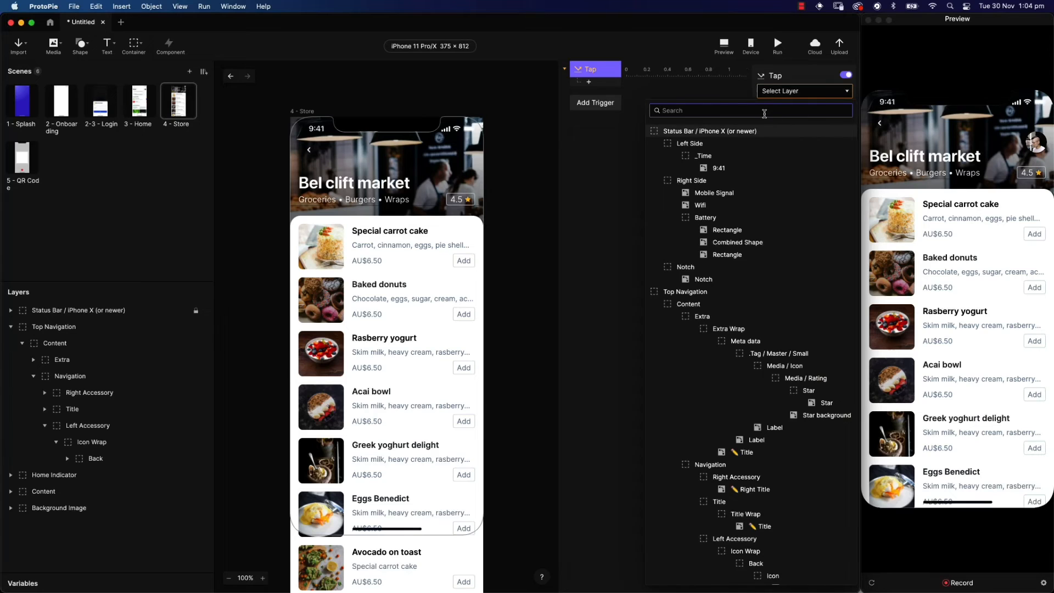
type("back")
left_click(723, 143)
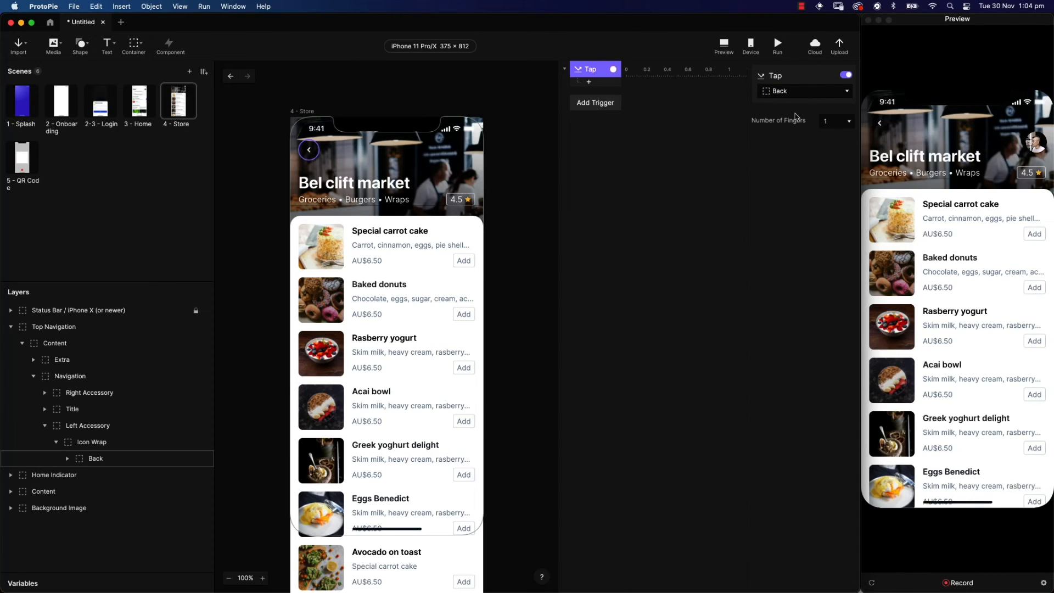
Add a Jump to 3 - Home with Slide Out (Left to Right) and test the back arrow
left_click(588, 83)
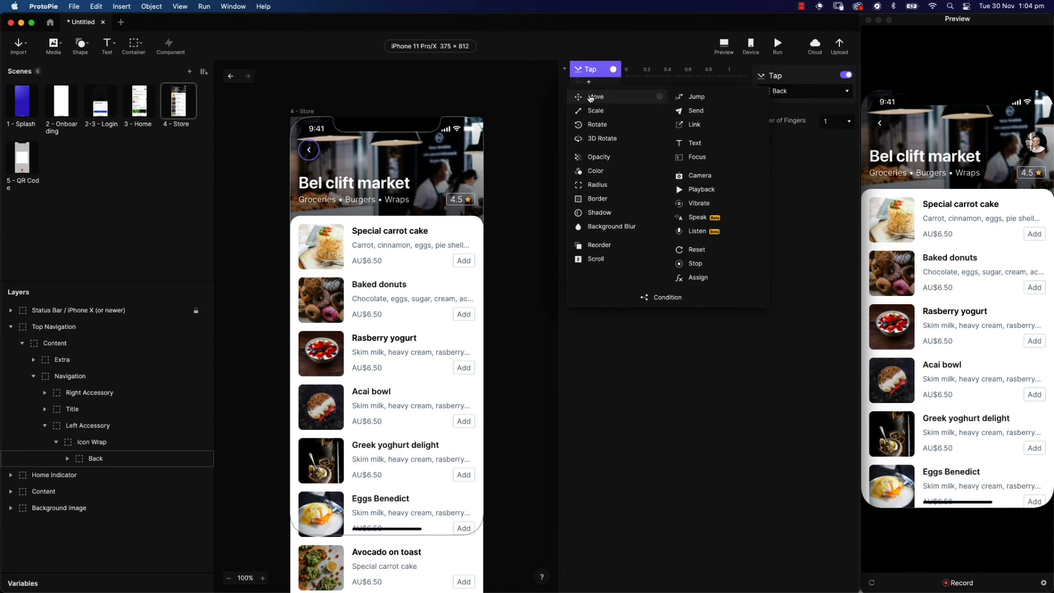
left_click(695, 97)
left_click(780, 91)
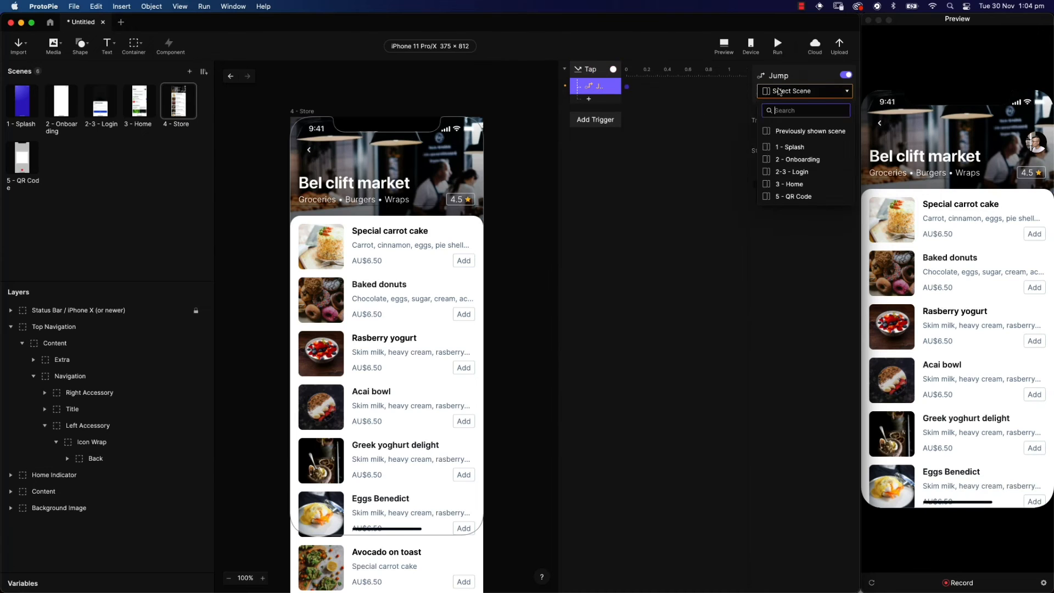
left_click(805, 184)
left_click(805, 121)
left_click(813, 165)
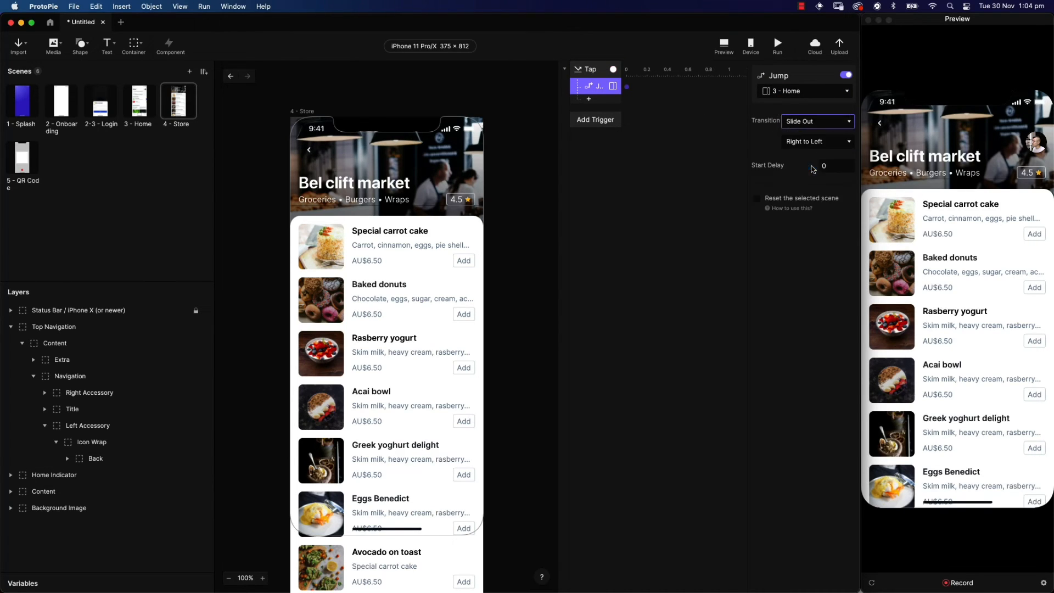
left_click(816, 146)
left_click(815, 151)
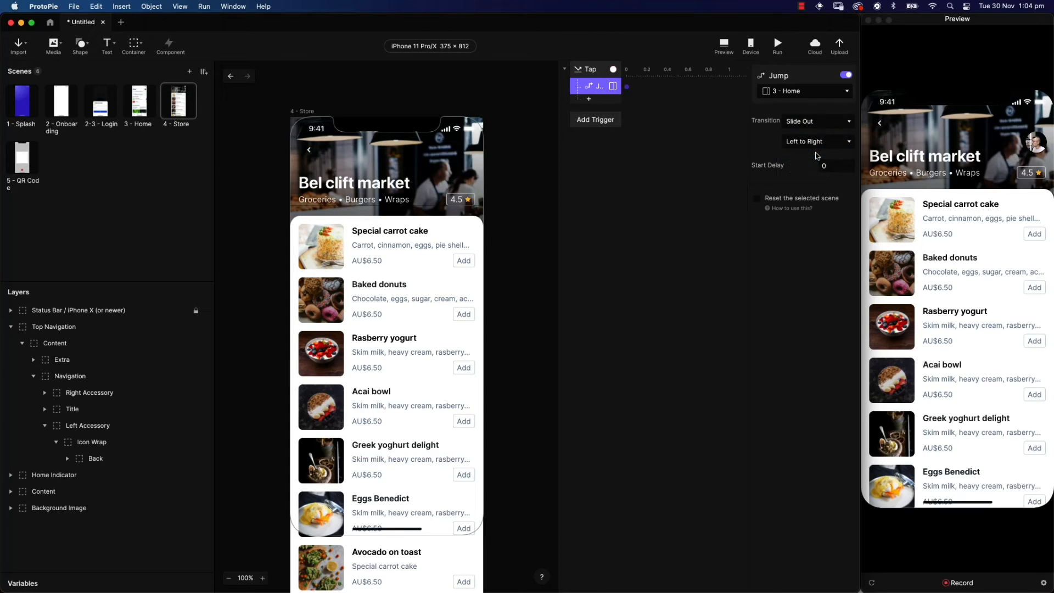
left_click(879, 125)
Open the 5 - QR Code scene, then switch over to Figma
mouse_move(1048, 164)
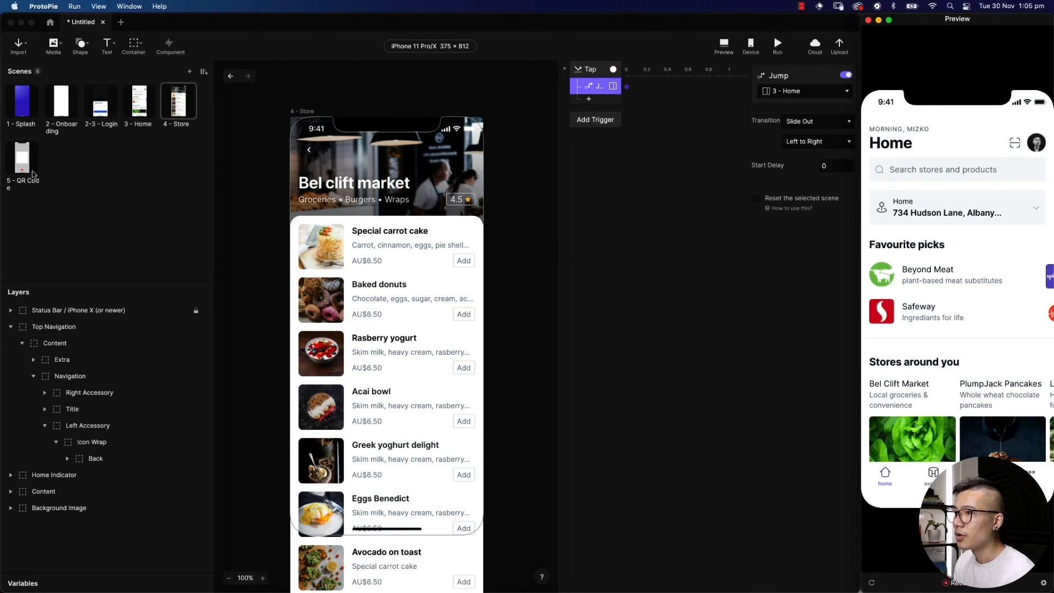
left_click(16, 163)
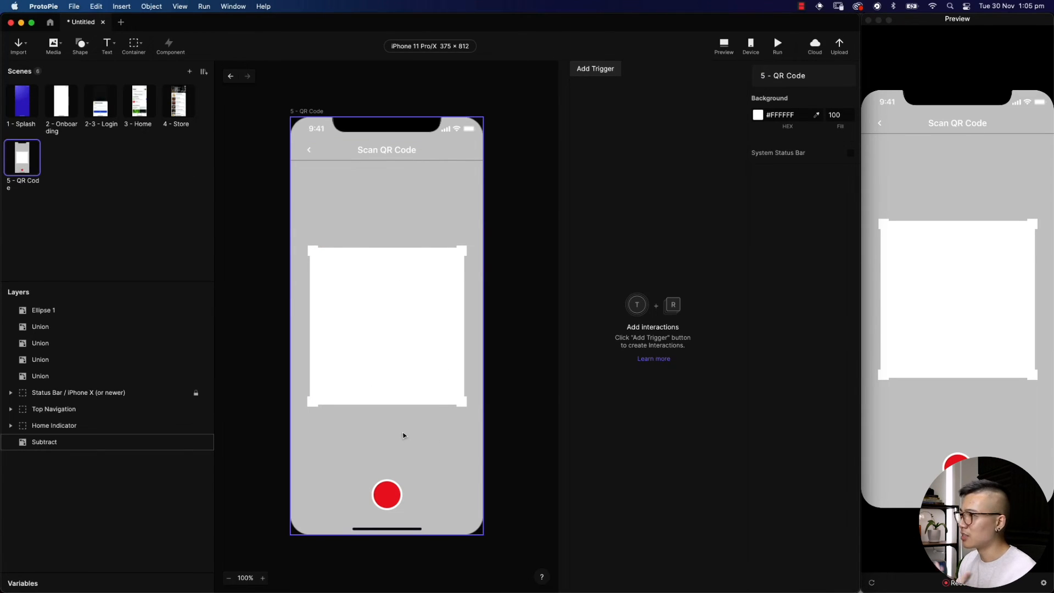
mouse_move(1053, 286)
left_click(1041, 303)
left_click_drag(772, 157, 724, 349)
key("super+=")
scroll(724, 350, "right", 5)
scroll(724, 350, "down", 5)
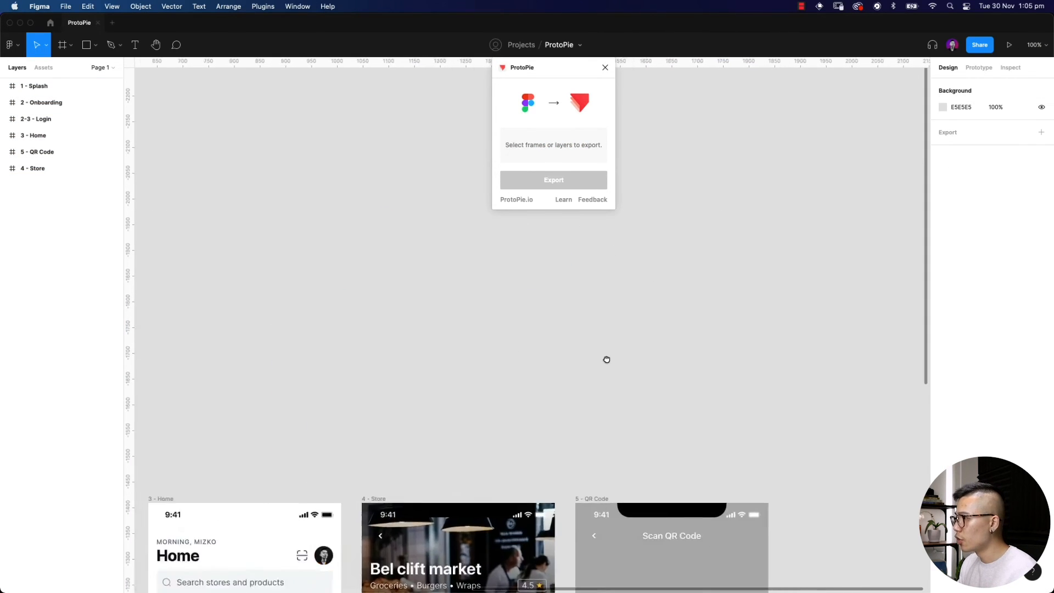
scroll(489, 328, "down", 2)
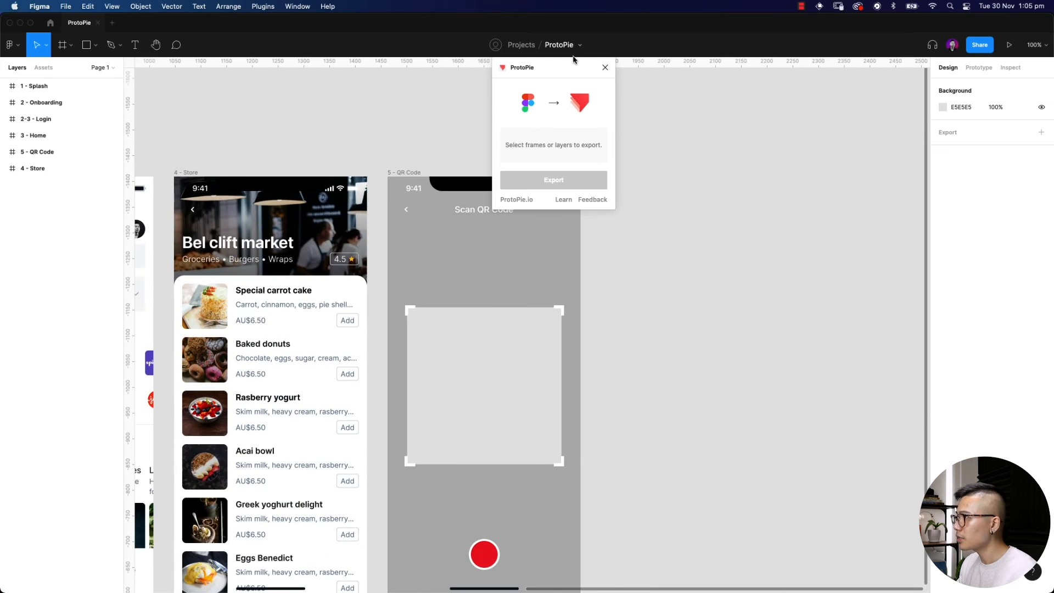
left_click_drag(562, 68, 774, 124)
scroll(632, 415, "down", 3)
left_click(519, 217)
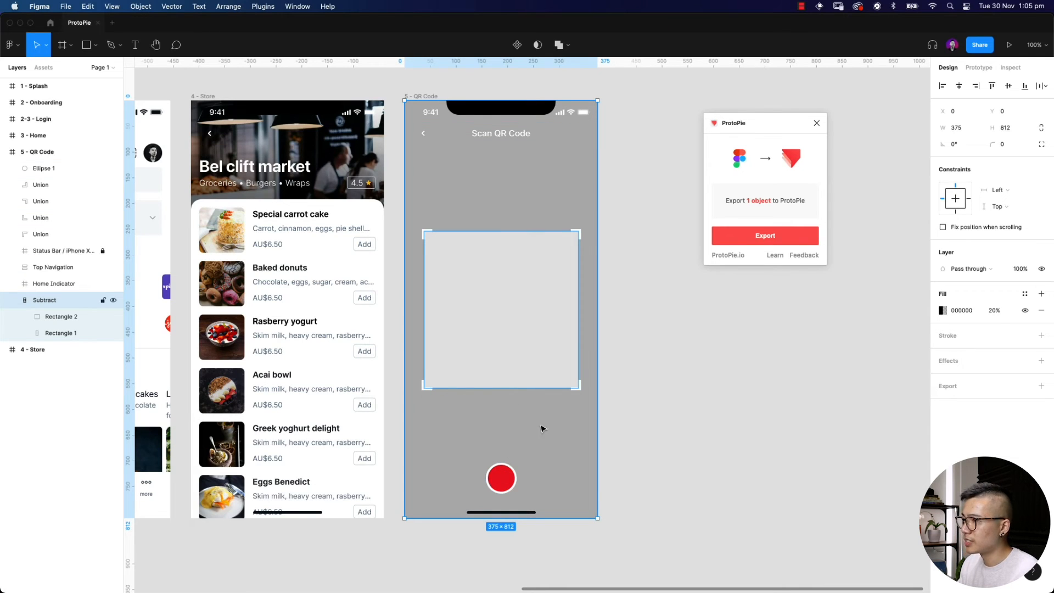
left_click(689, 387)
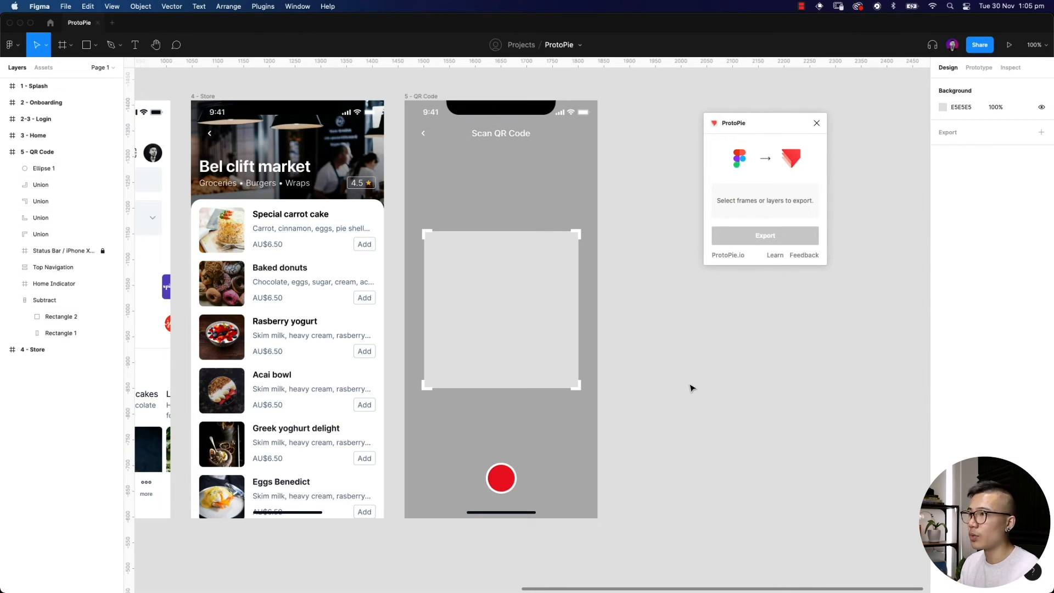
mouse_move(1041, 280)
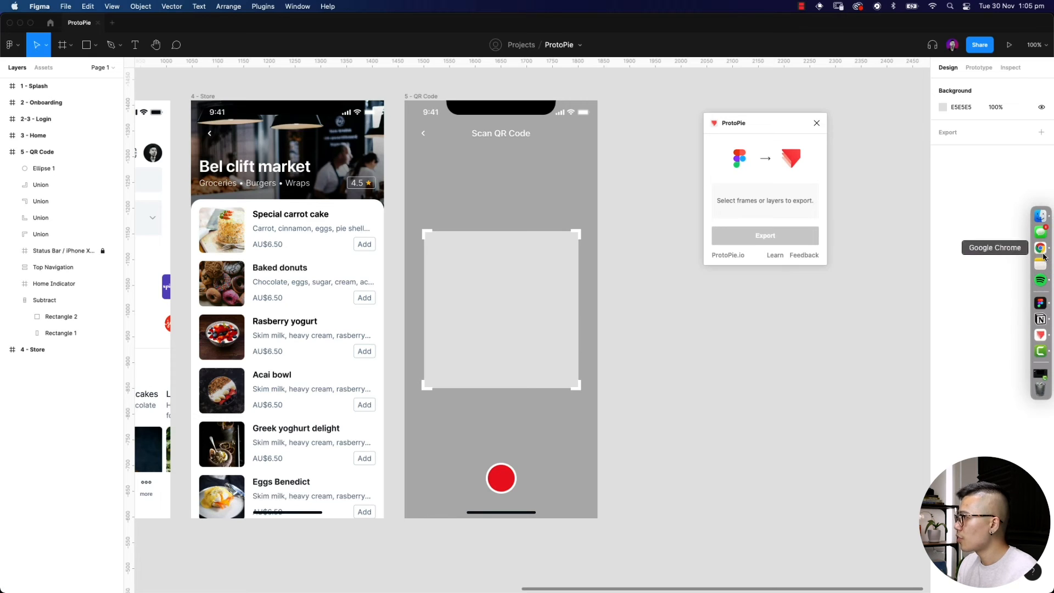
Insert a Camera layer filling the 375×812 frame at 0,0 and move it to the bottom of Layers
left_click(1040, 334)
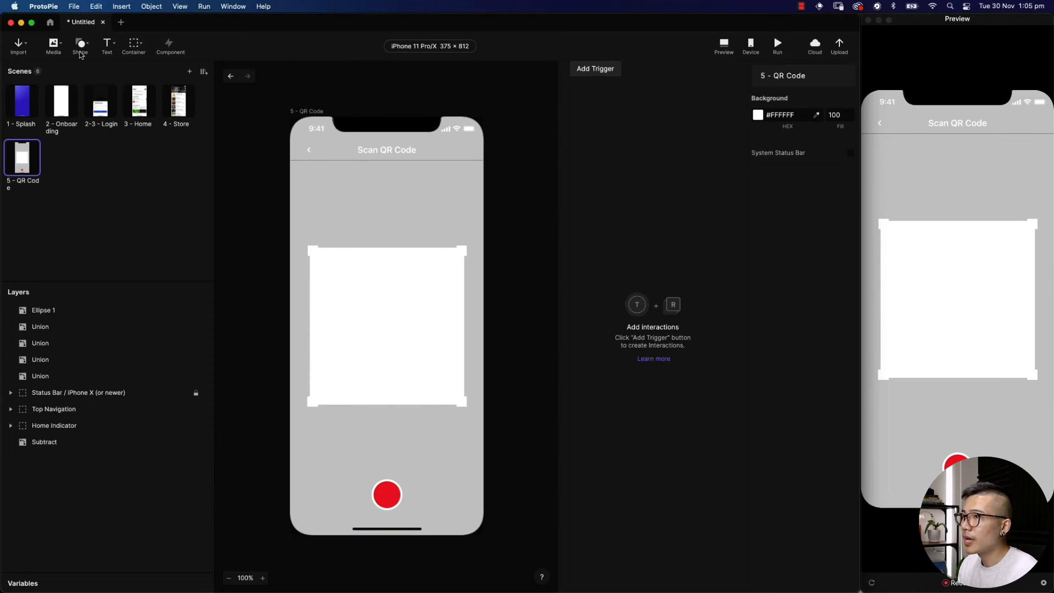
left_click(62, 47)
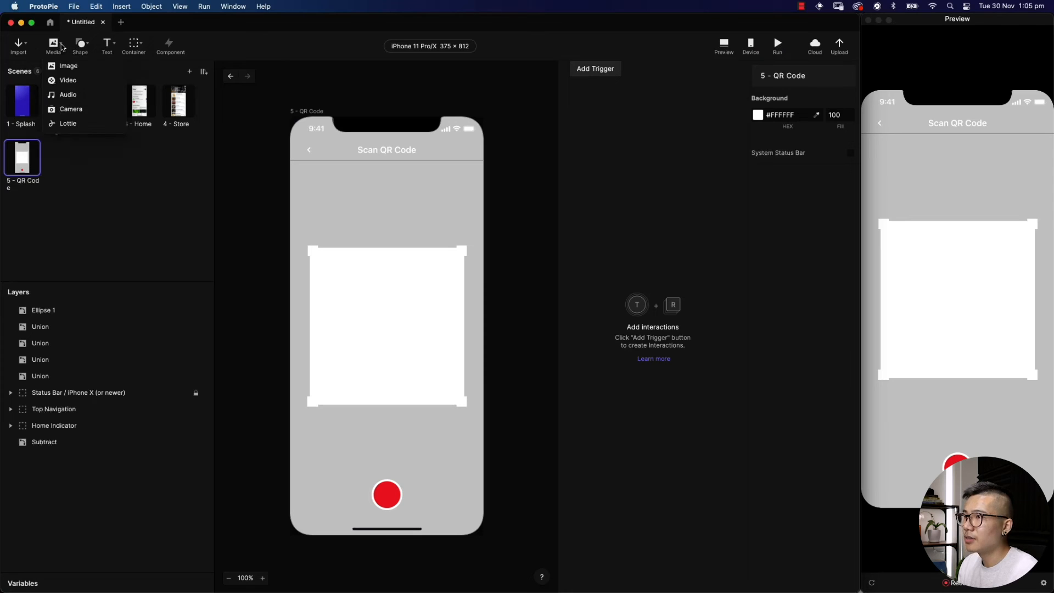
left_click(79, 112)
mouse_move(286, 115)
left_mouse_down()
mouse_move(331, 155)
mouse_move(430, 372)
mouse_move(483, 535)
left_mouse_up()
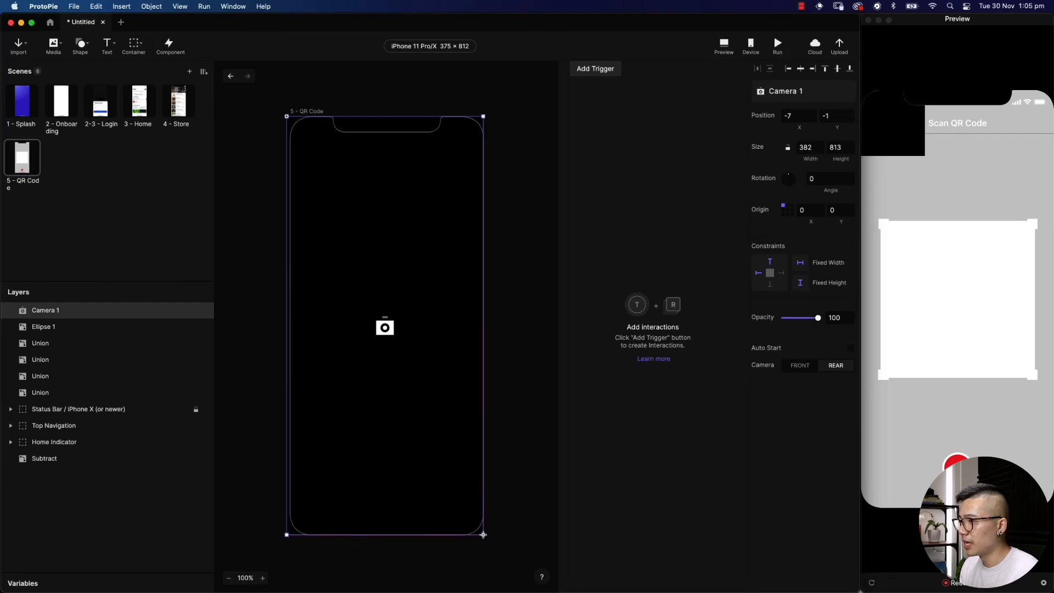
left_click_drag(286, 116, 290, 117)
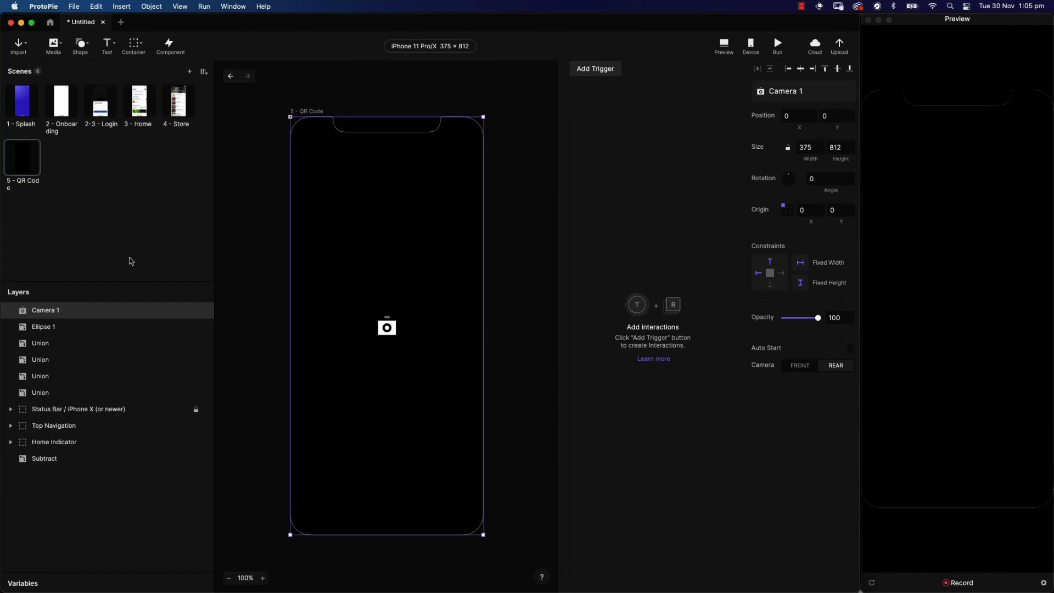
left_click_drag(59, 309, 50, 467)
left_click(528, 193)
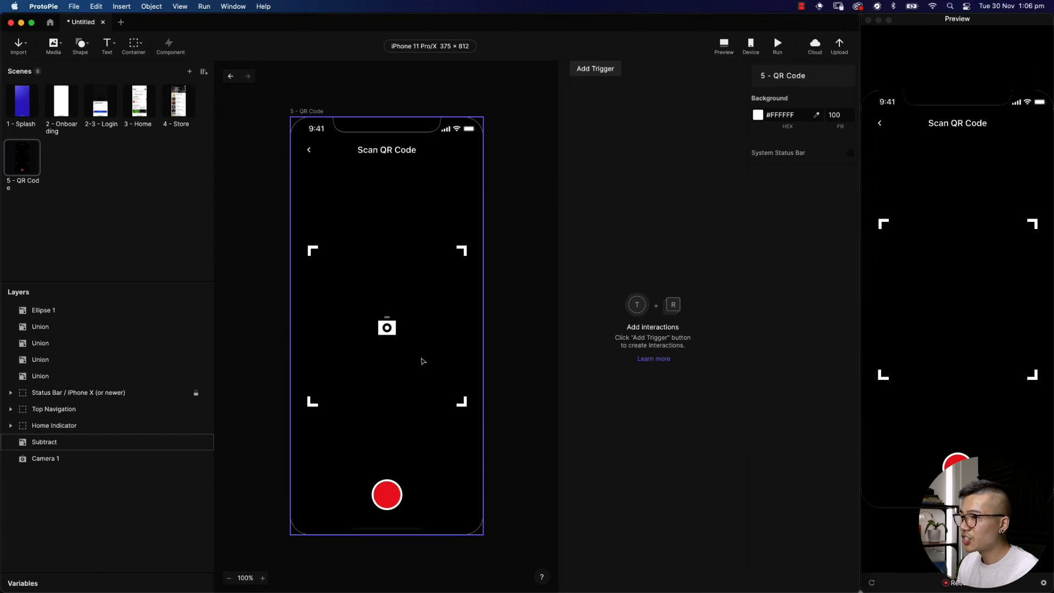
left_click(31, 456)
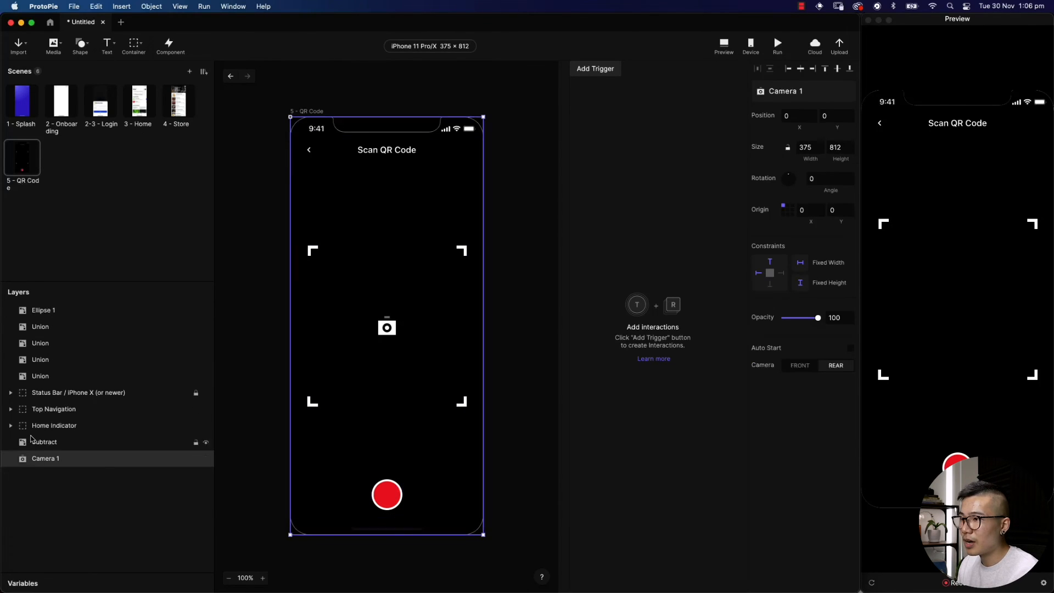
Set Camera 1 to the FRONT camera with Auto Start enabled
left_click(972, 250)
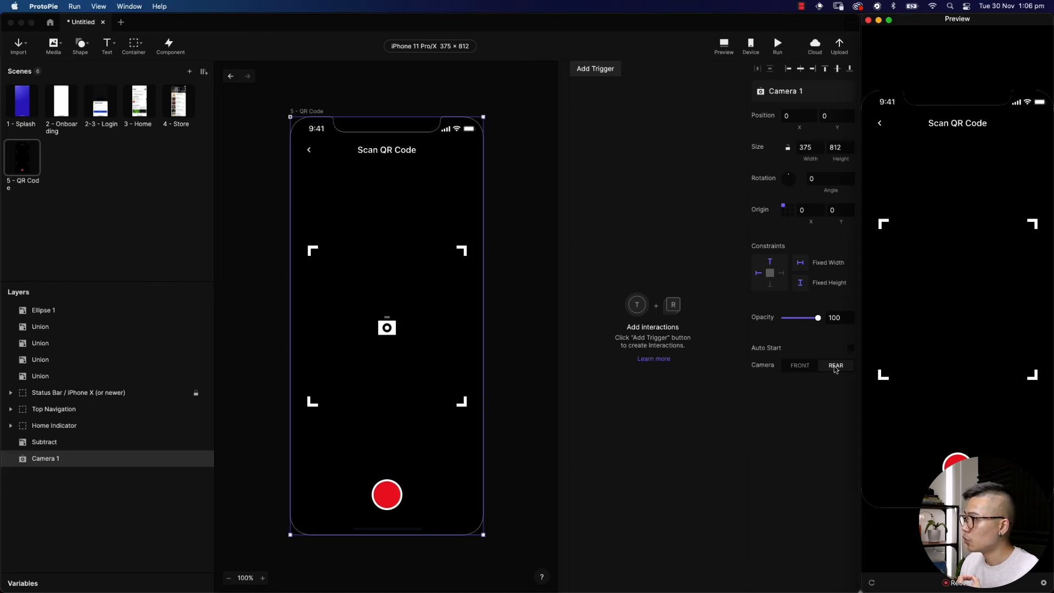
left_click(800, 366)
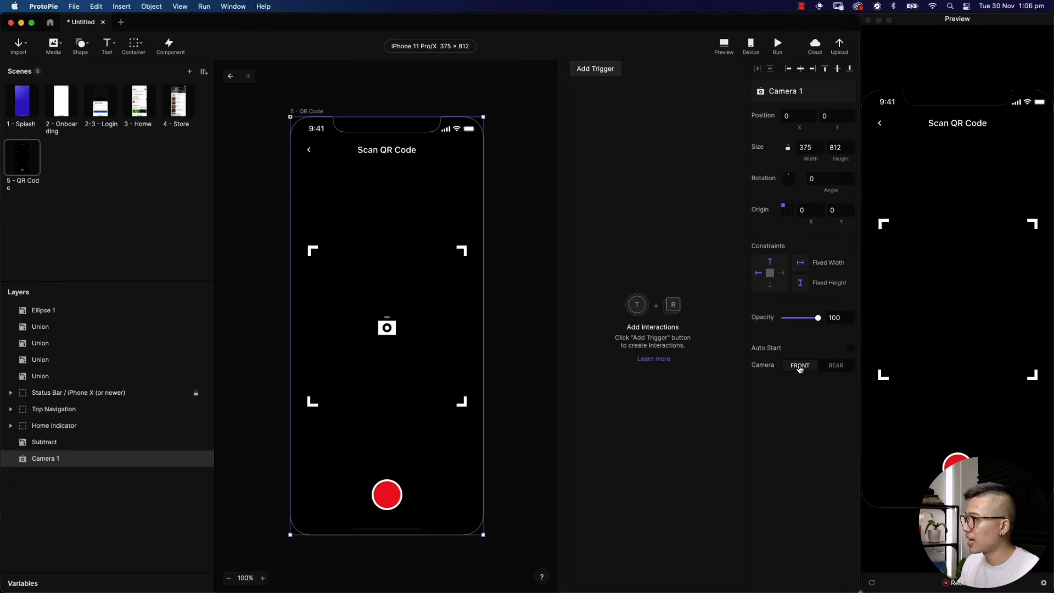
left_click(851, 349)
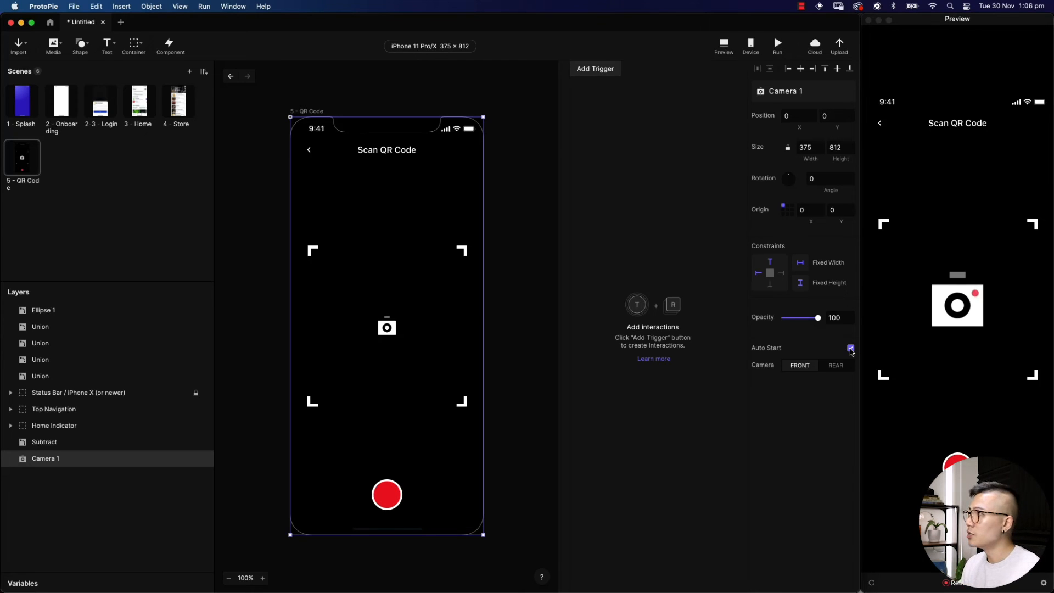
left_click(750, 46)
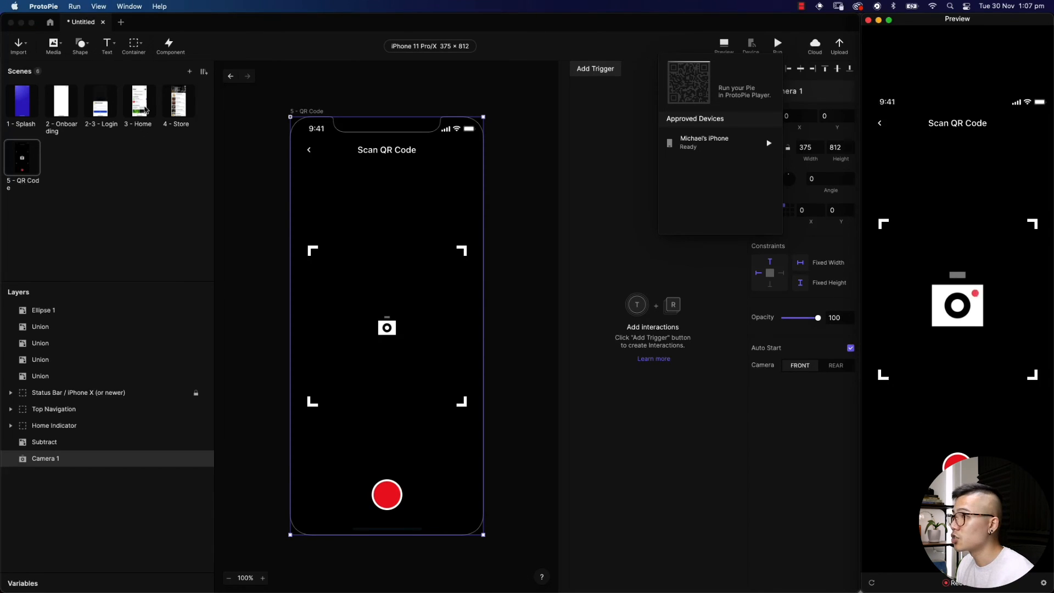
Return to the 4 - Store scene showing the Bel clift market menu
left_click(181, 113)
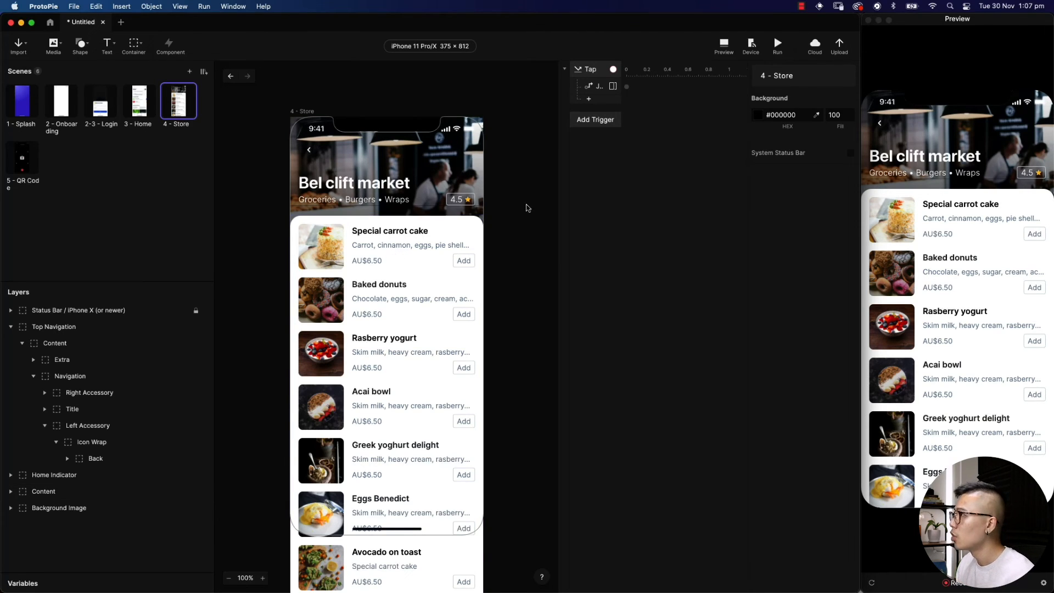
Save the unsaved pie as protopie-testing for Cloud upload, then bring Chrome forward
left_click(839, 44)
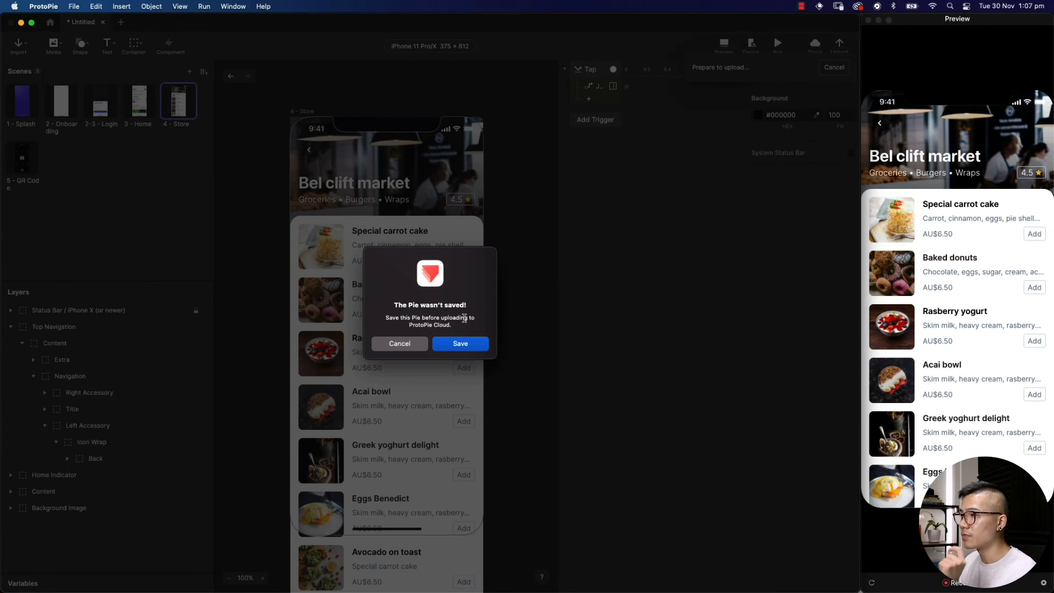
left_click(468, 344)
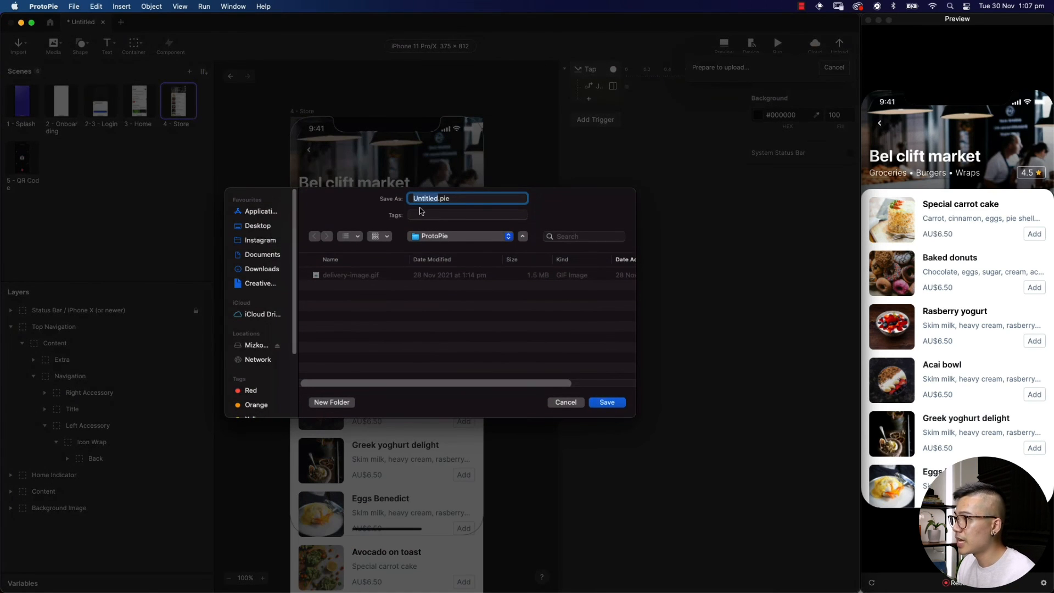
type("pro")
type("topie-testing")
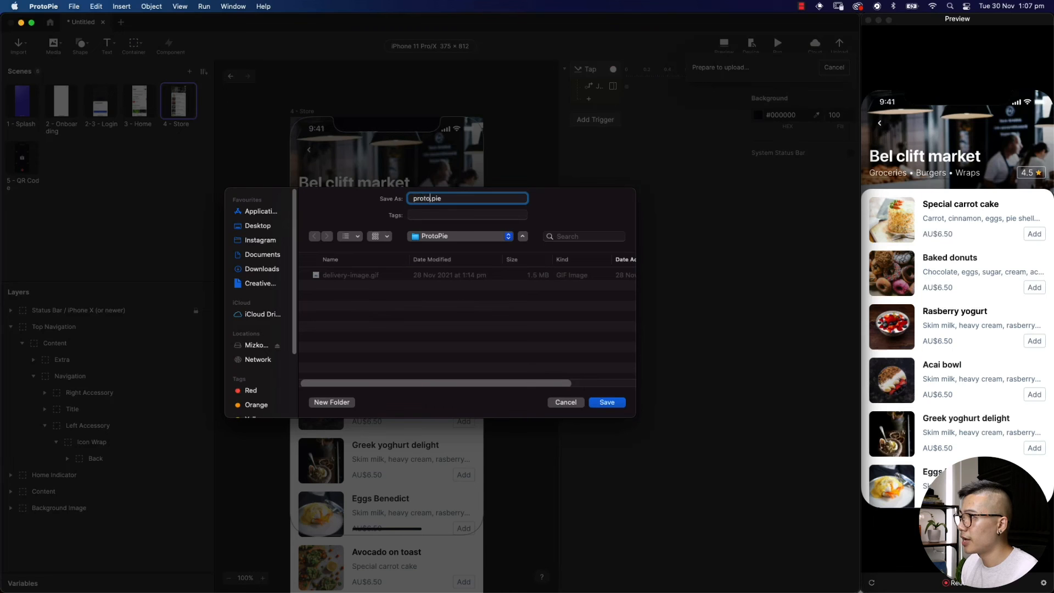
key("Return")
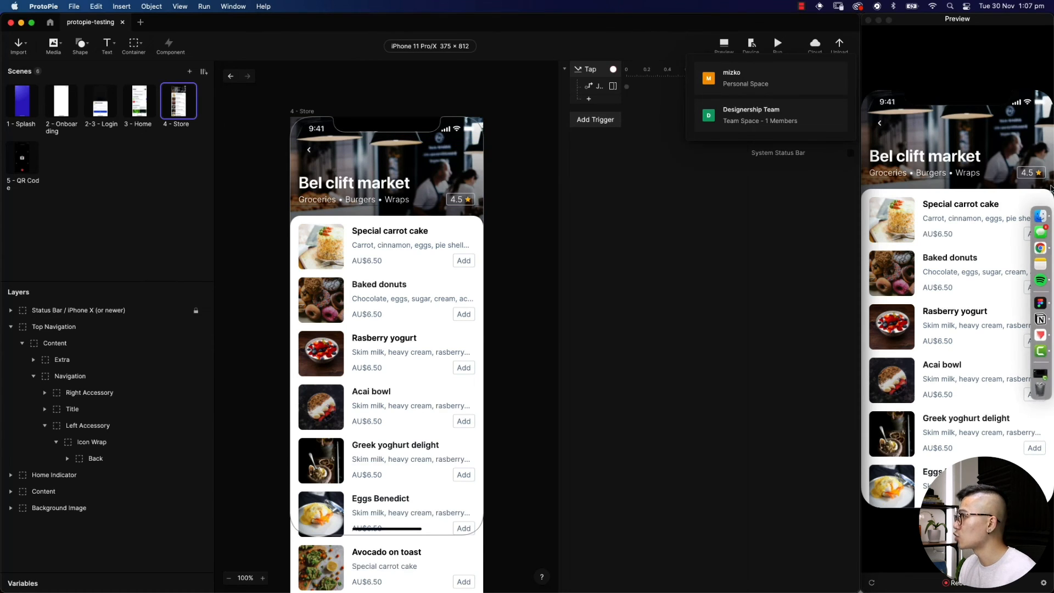
left_click(1040, 243)
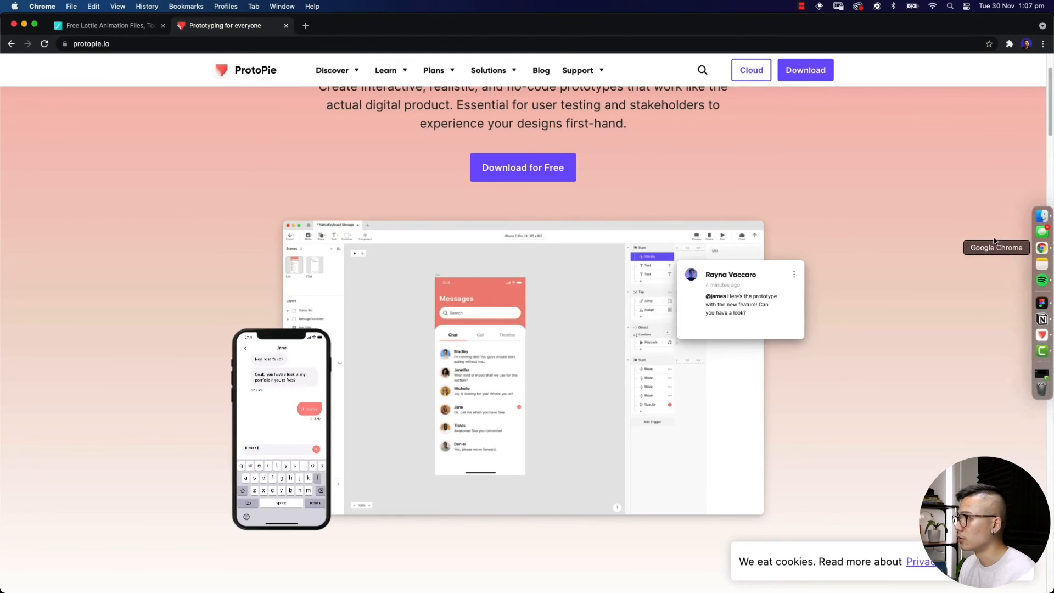
In the Designership Team workspace on ProtoPie Cloud, create a private project titled Designership Project
left_click(750, 71)
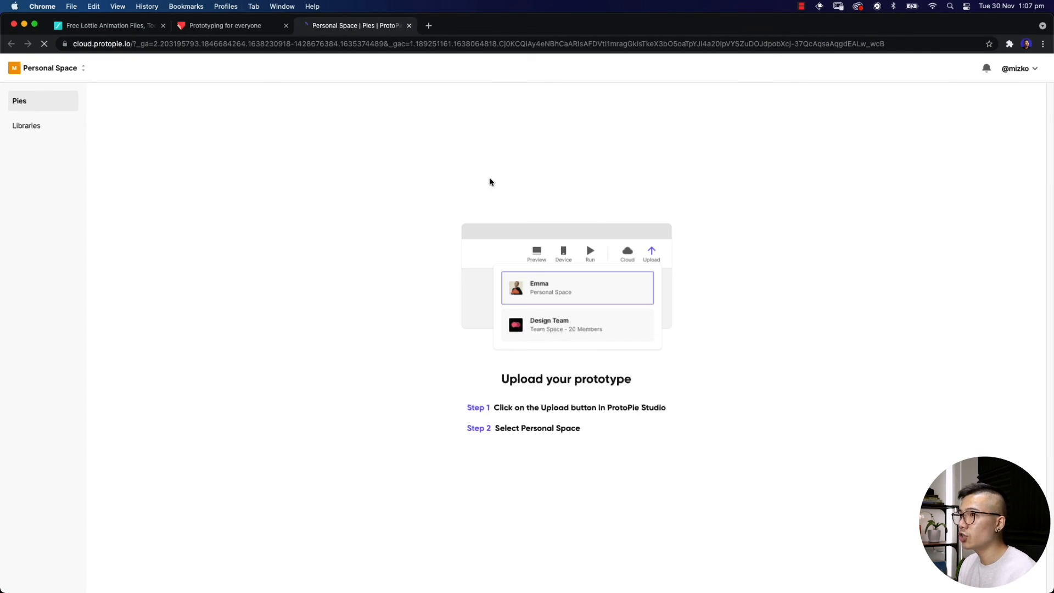
left_click(78, 67)
left_click(60, 148)
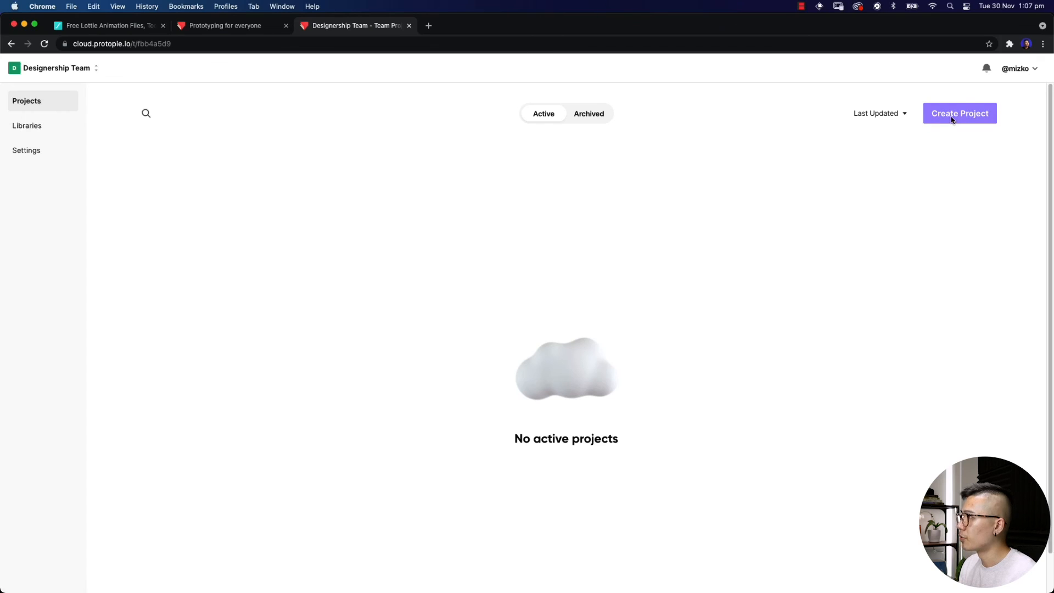
left_click(952, 119)
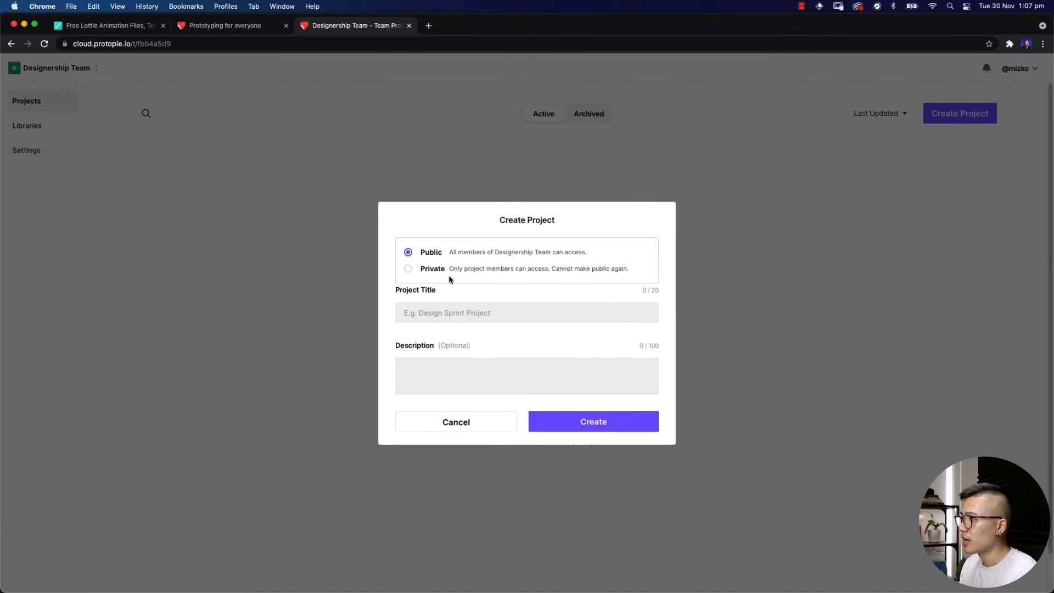
left_click(429, 268)
left_click(453, 314)
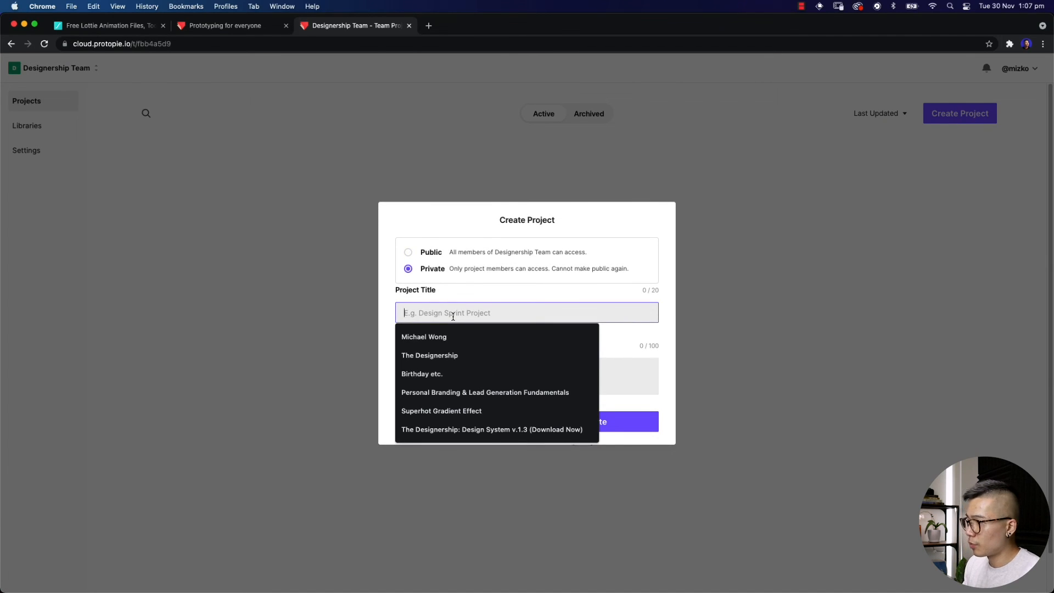
type("Designe")
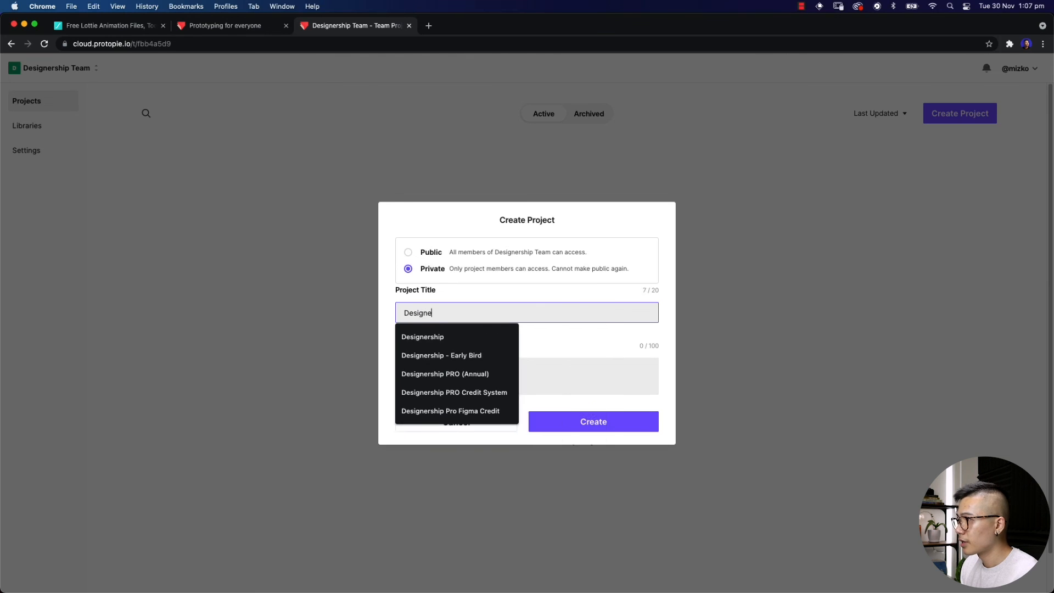
type("rship Project")
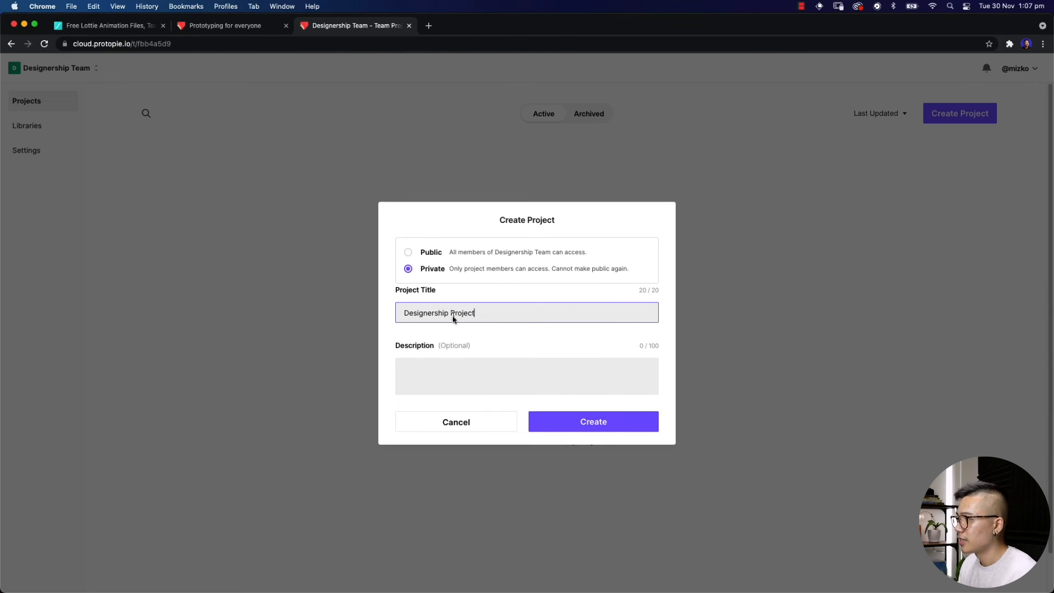
left_click(607, 420)
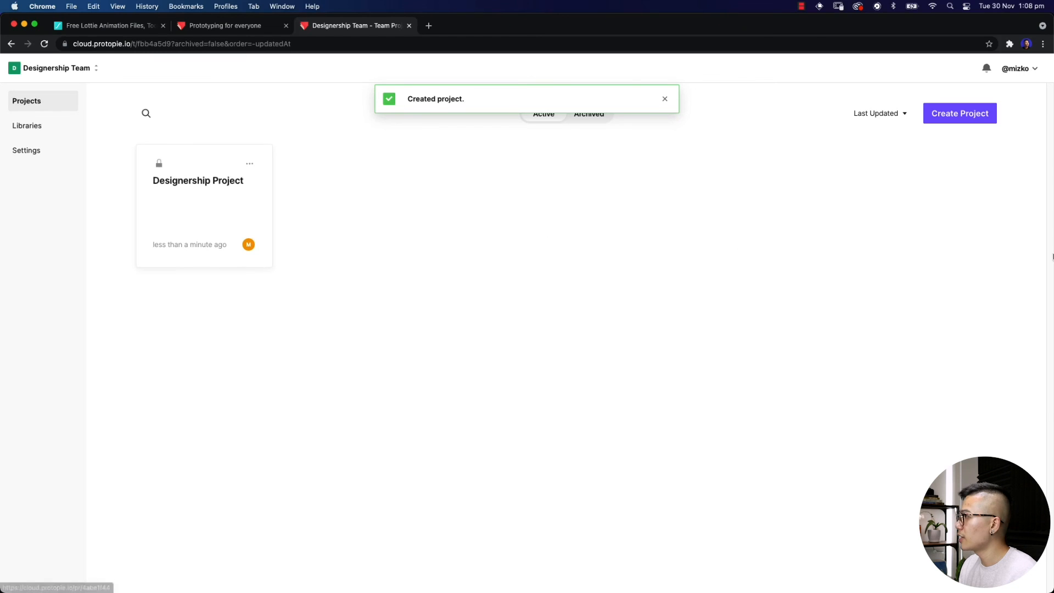
Upload the protopie-testing pie to Designership Team > Designership Project
mouse_move(1051, 256)
left_click(1040, 335)
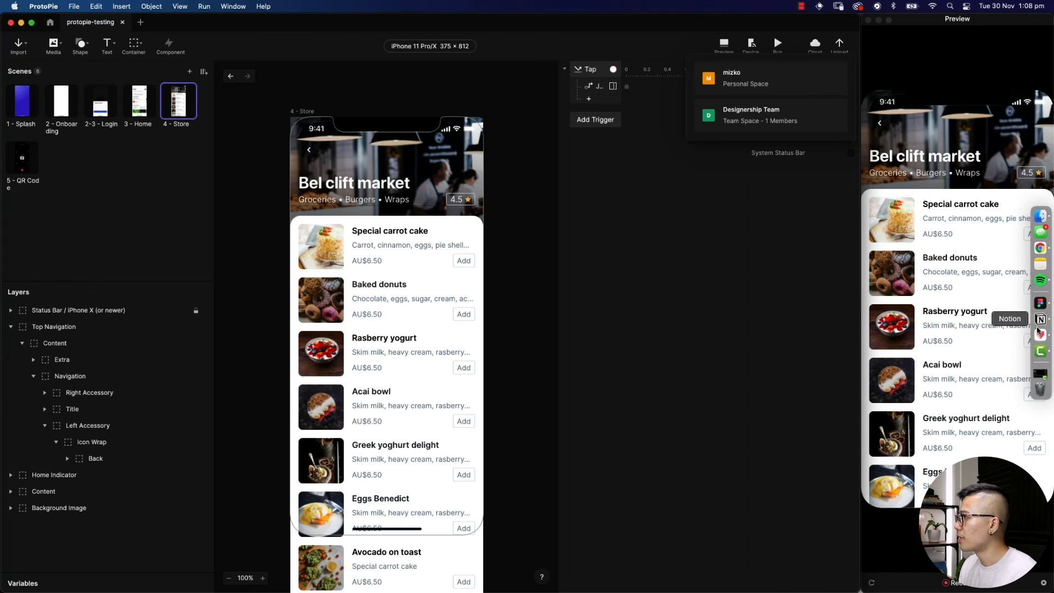
left_click(746, 115)
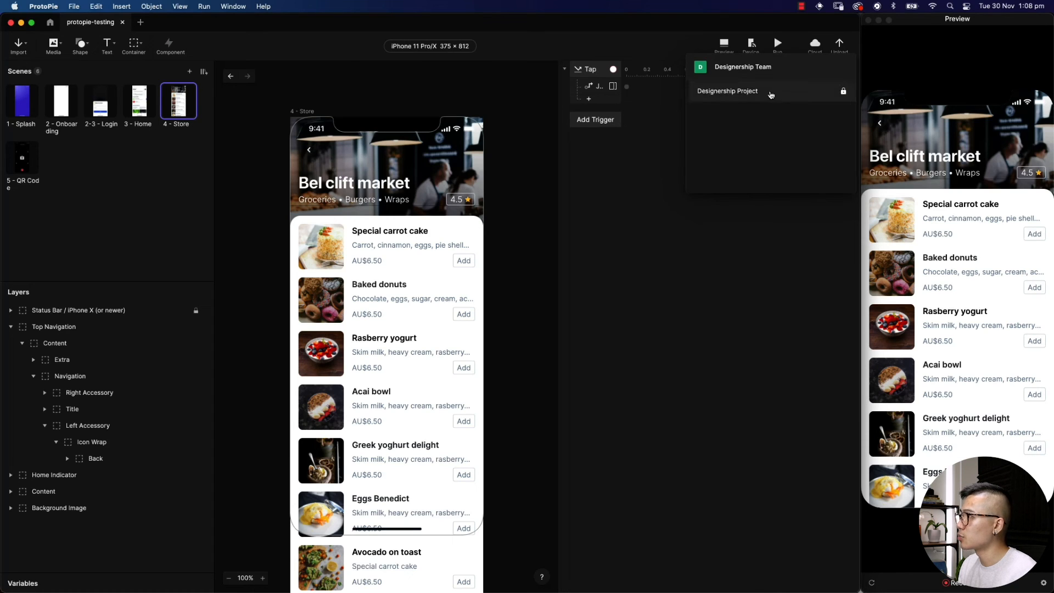
left_click(741, 92)
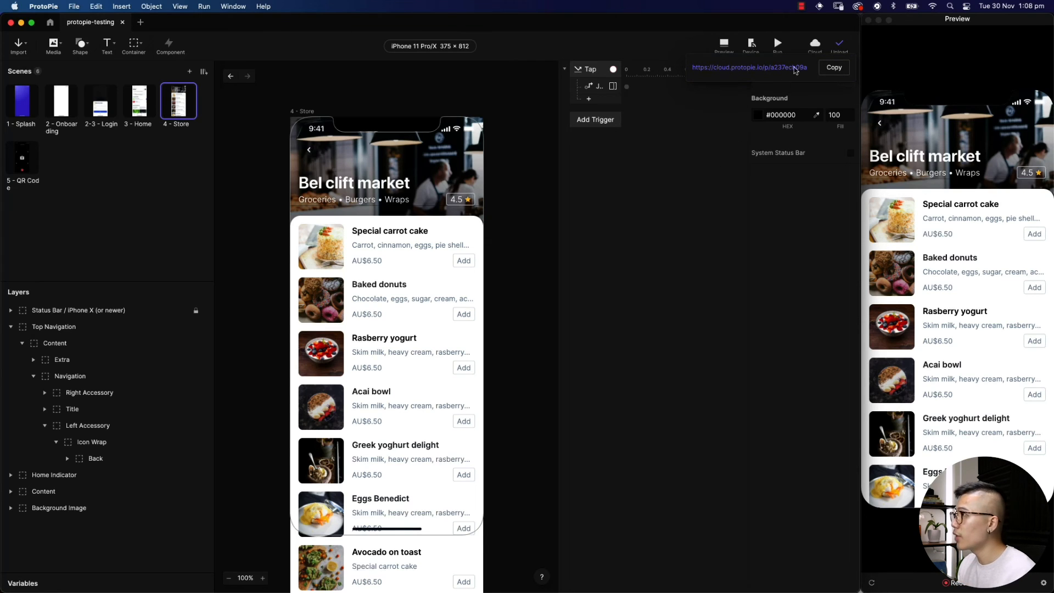
Copy the uploaded prototype's cloud link and load it in a new Chrome tab
left_click(826, 70)
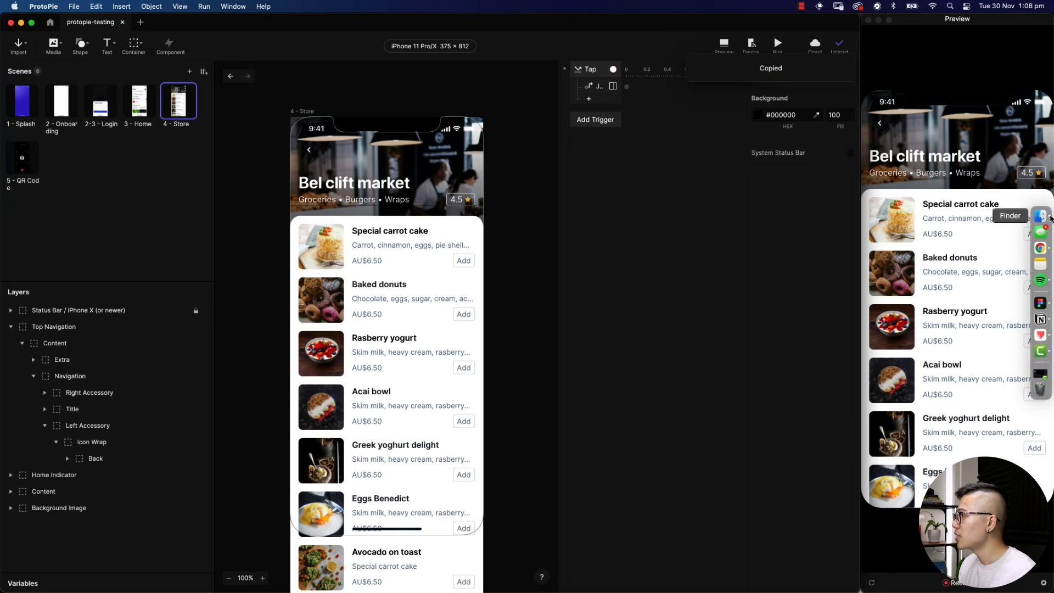
left_click(1037, 245)
key("super+t")
key("super+v")
key("Return")
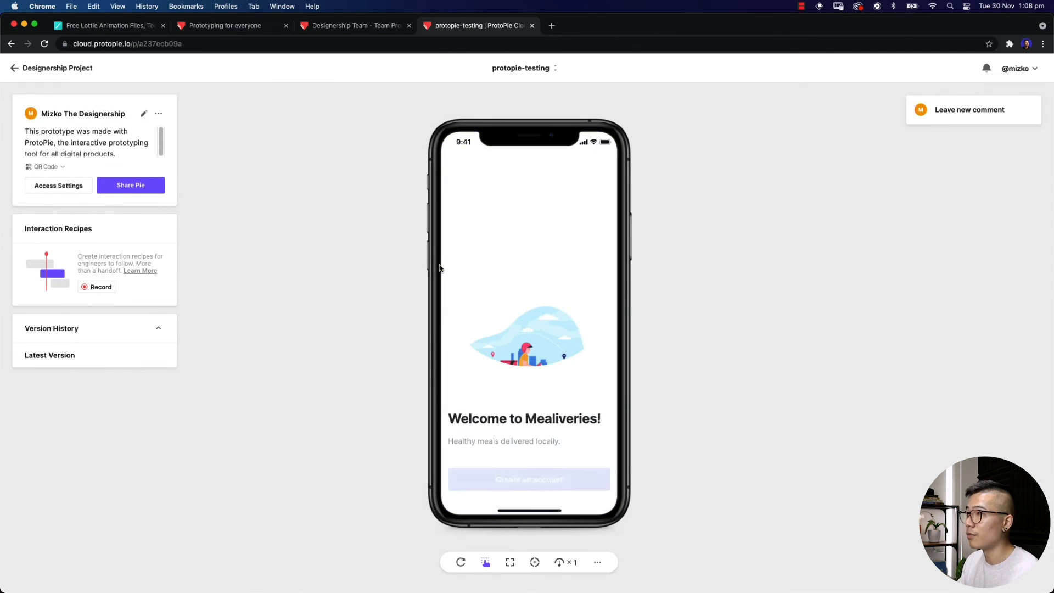
left_click(333, 29)
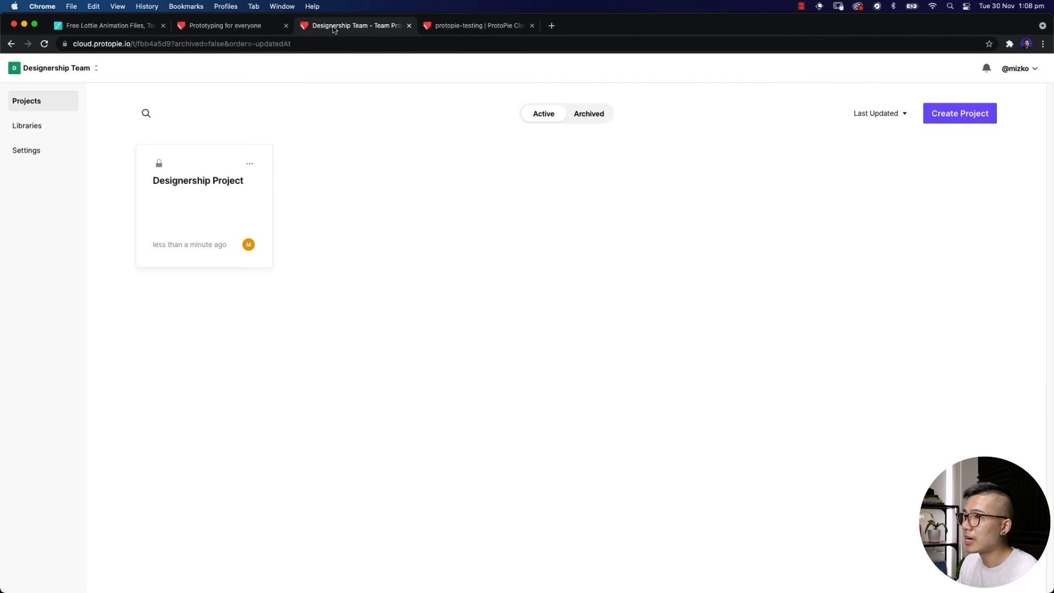
left_click(193, 207)
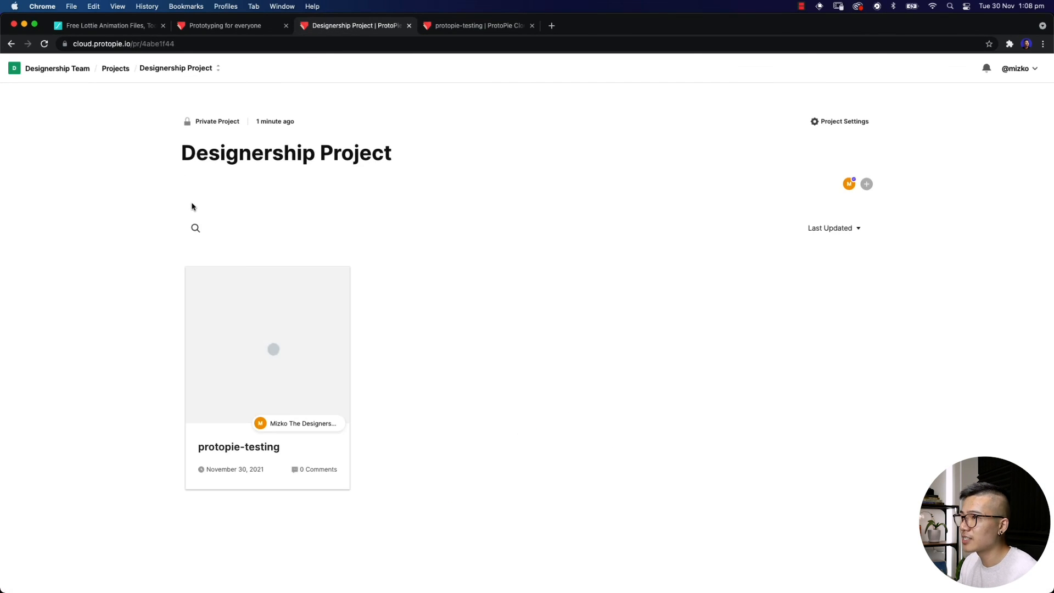
left_click(234, 332)
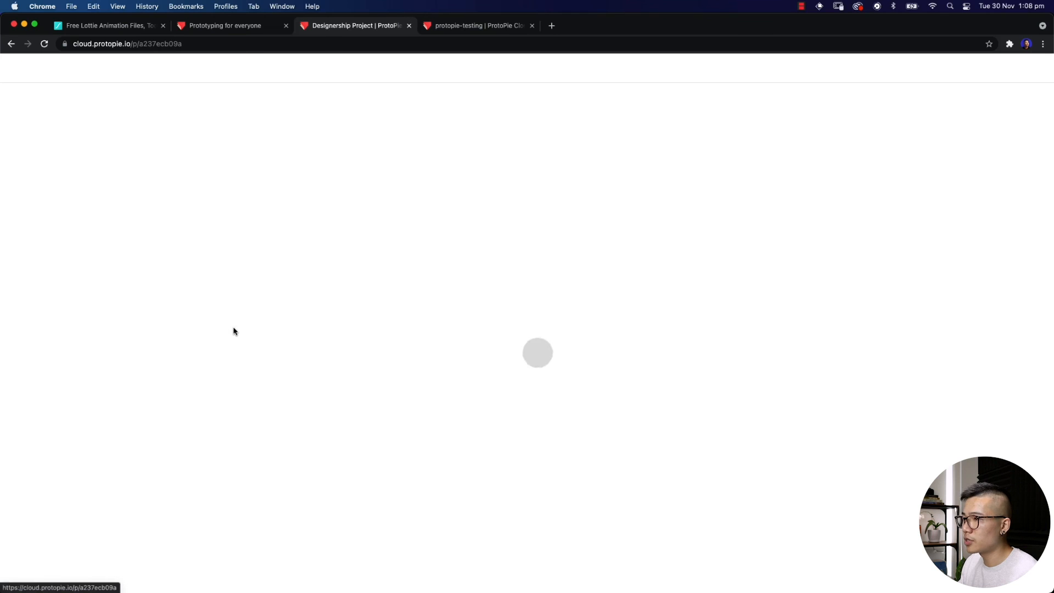
left_click(459, 32)
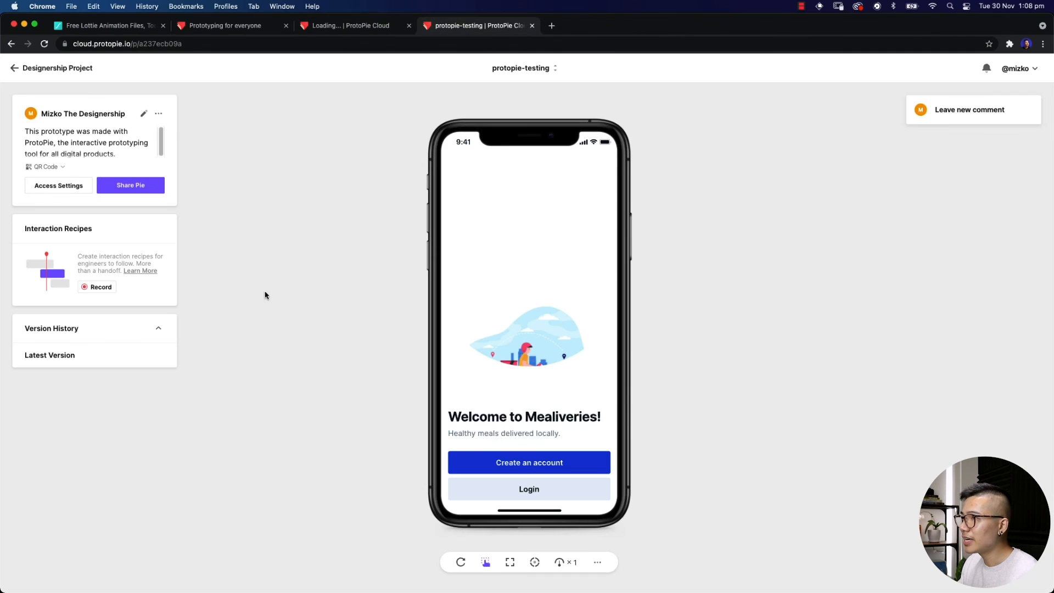
left_click(360, 32)
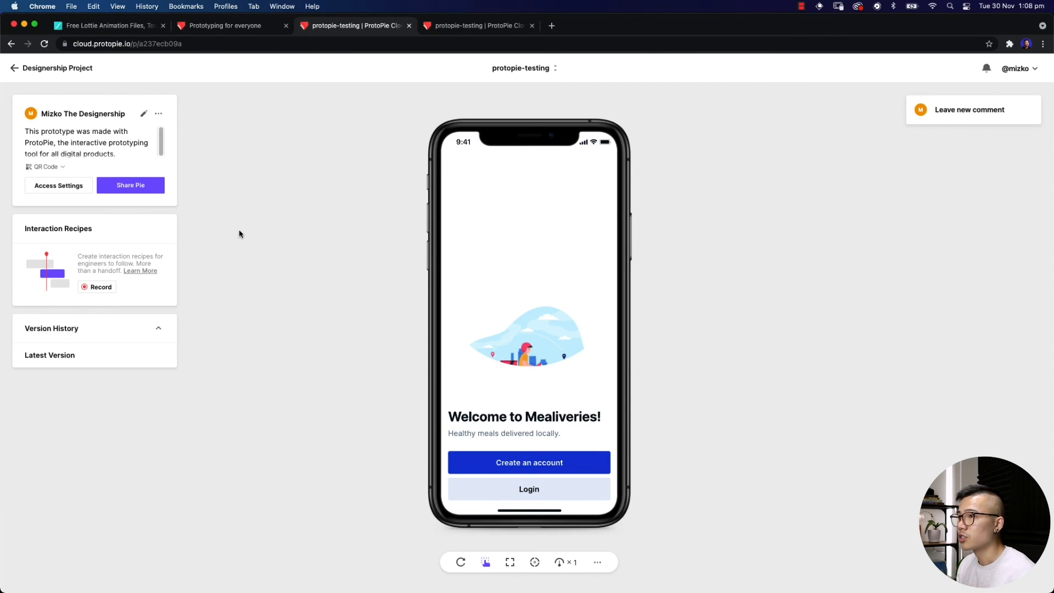
left_click(143, 114)
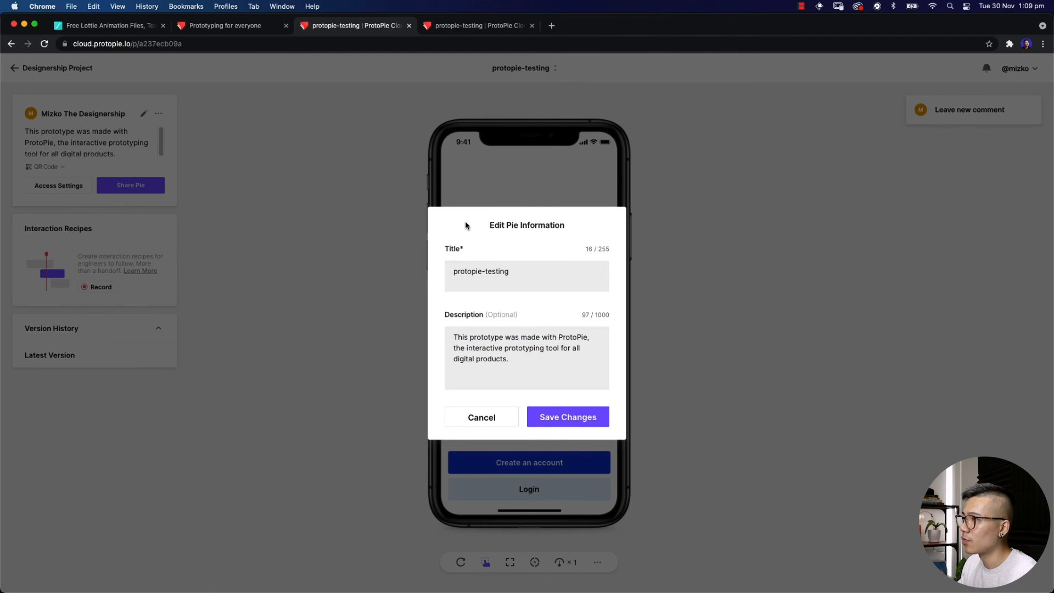
left_click(572, 418)
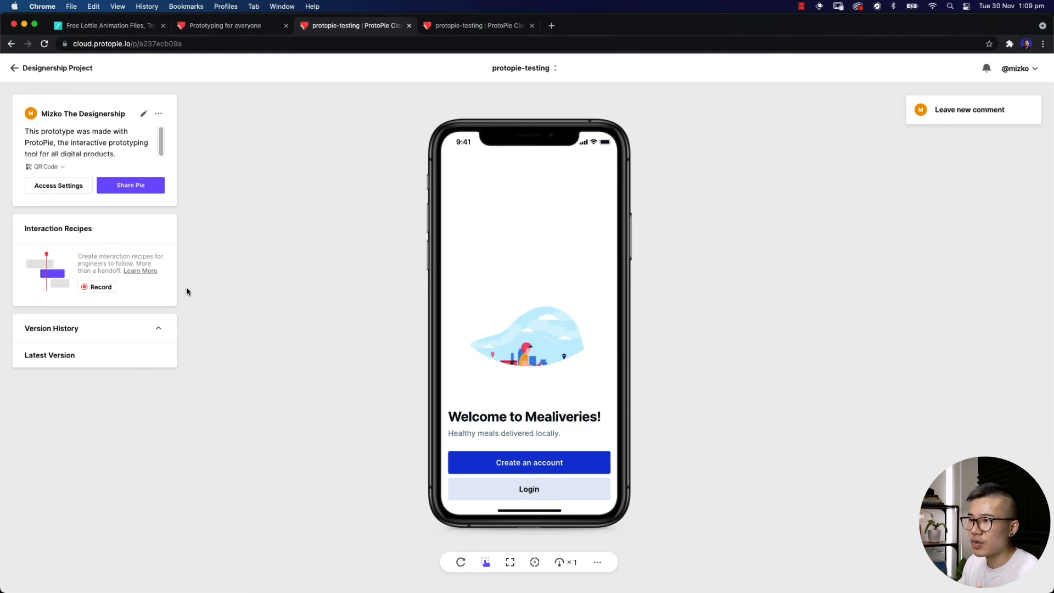
Record Recipe 1 by tapping Login in the prototype, then return to the prototype page
left_click(90, 289)
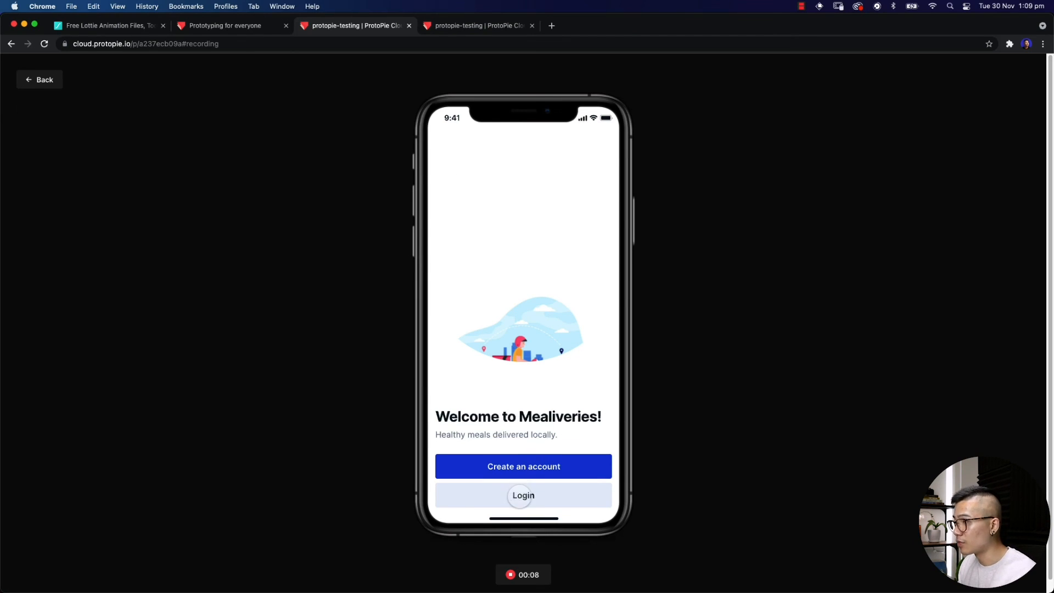
left_click(524, 496)
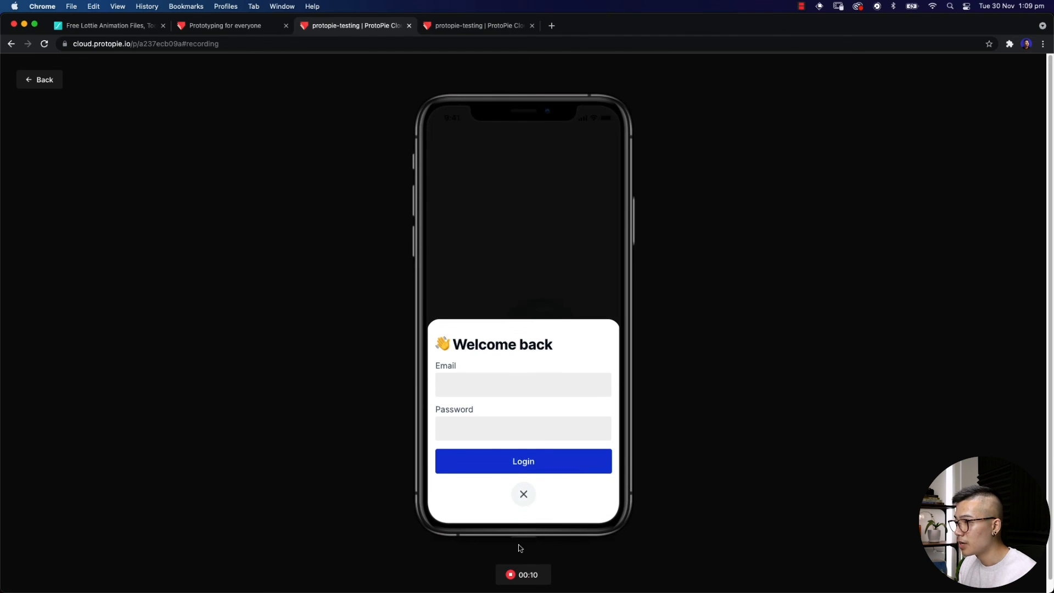
left_click(523, 575)
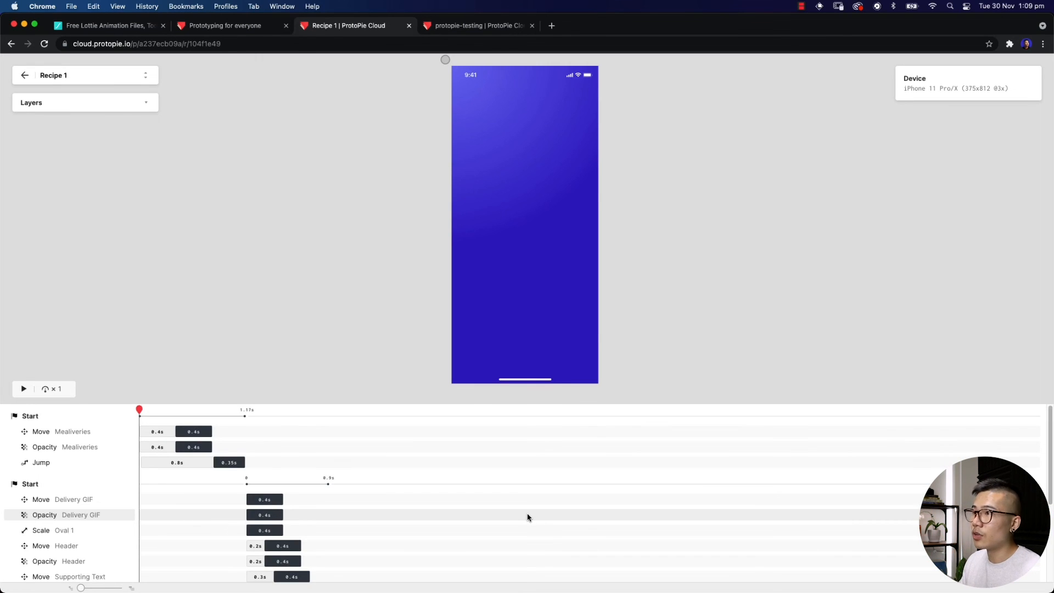
left_click(18, 76)
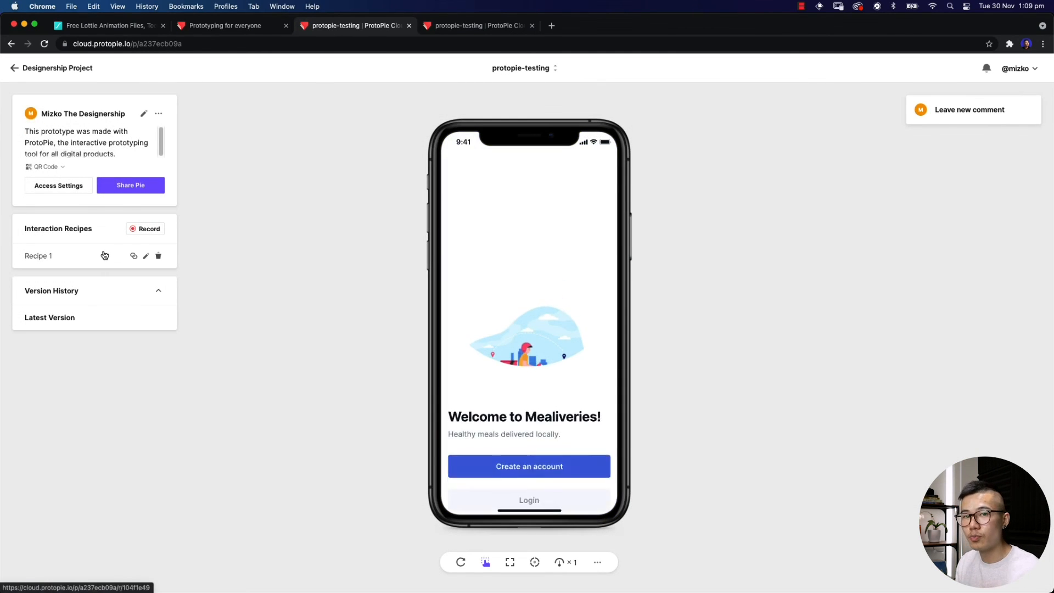
Copy Recipe 1's link, then try the comment box and the playback speed menu
left_click(133, 256)
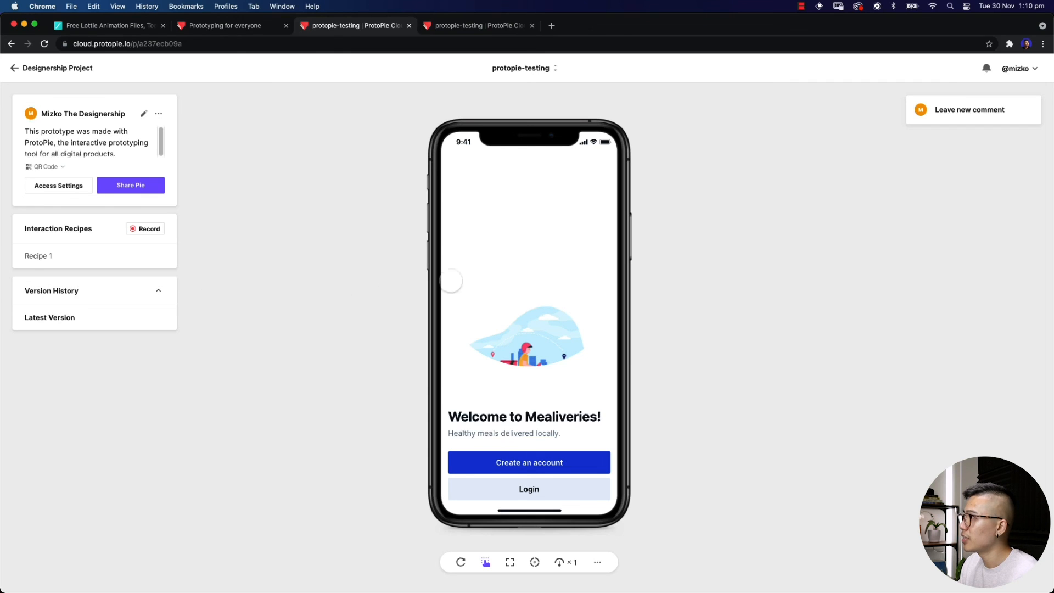
left_click(970, 119)
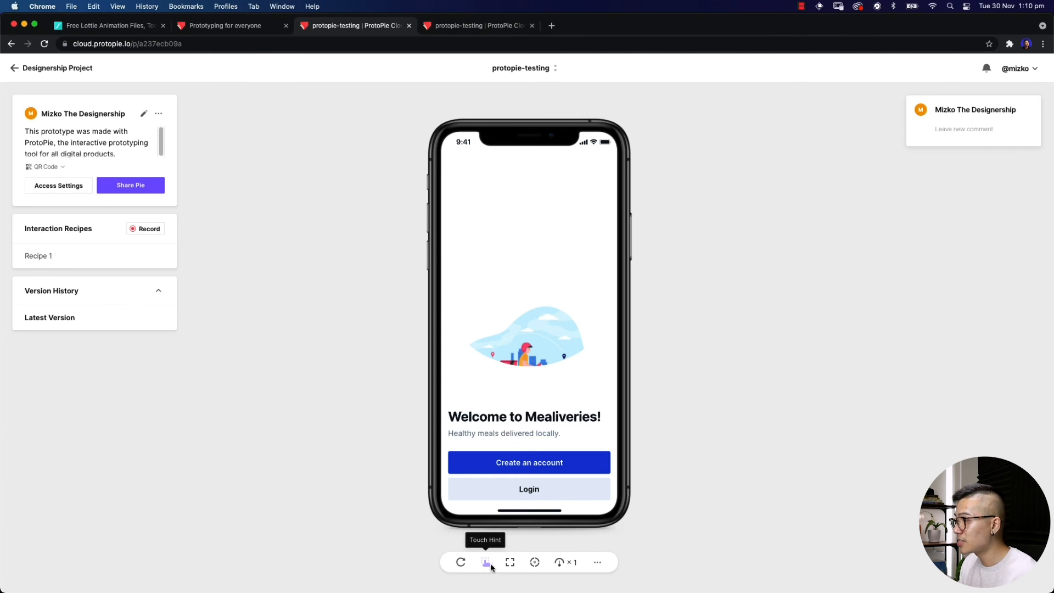
left_click(563, 562)
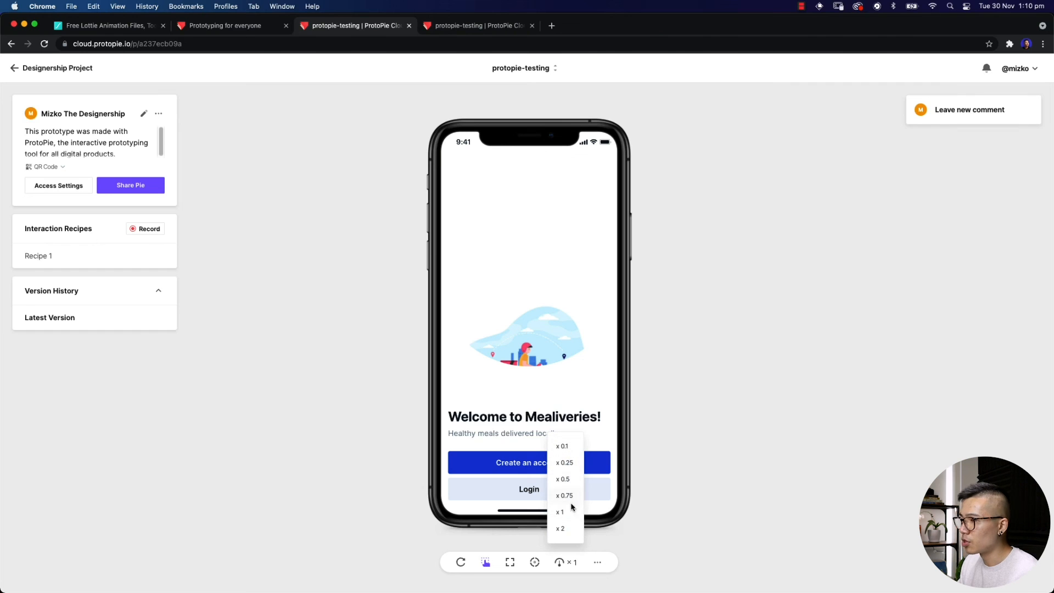
left_click(811, 459)
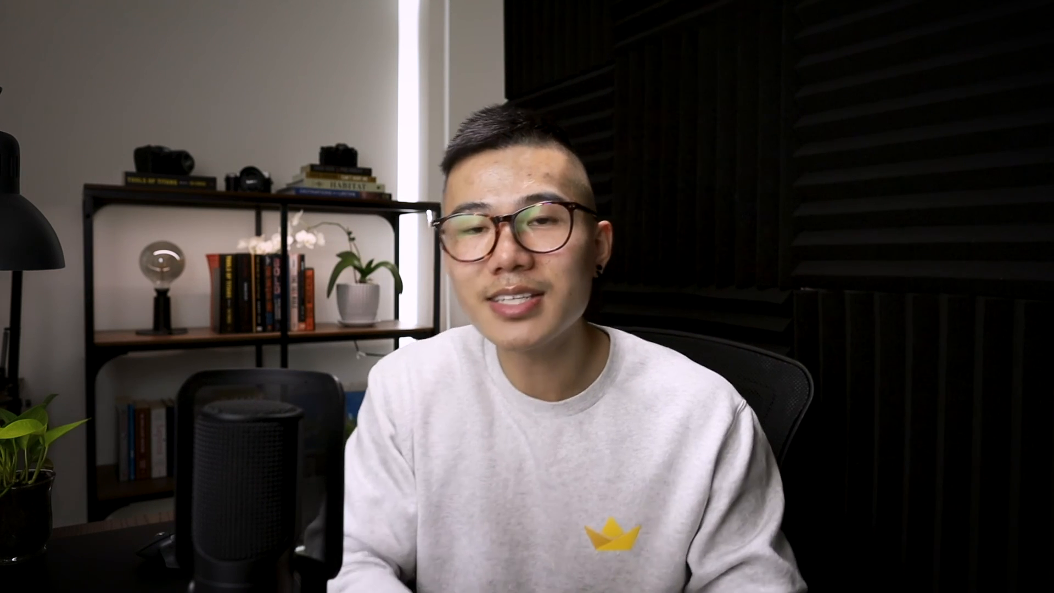